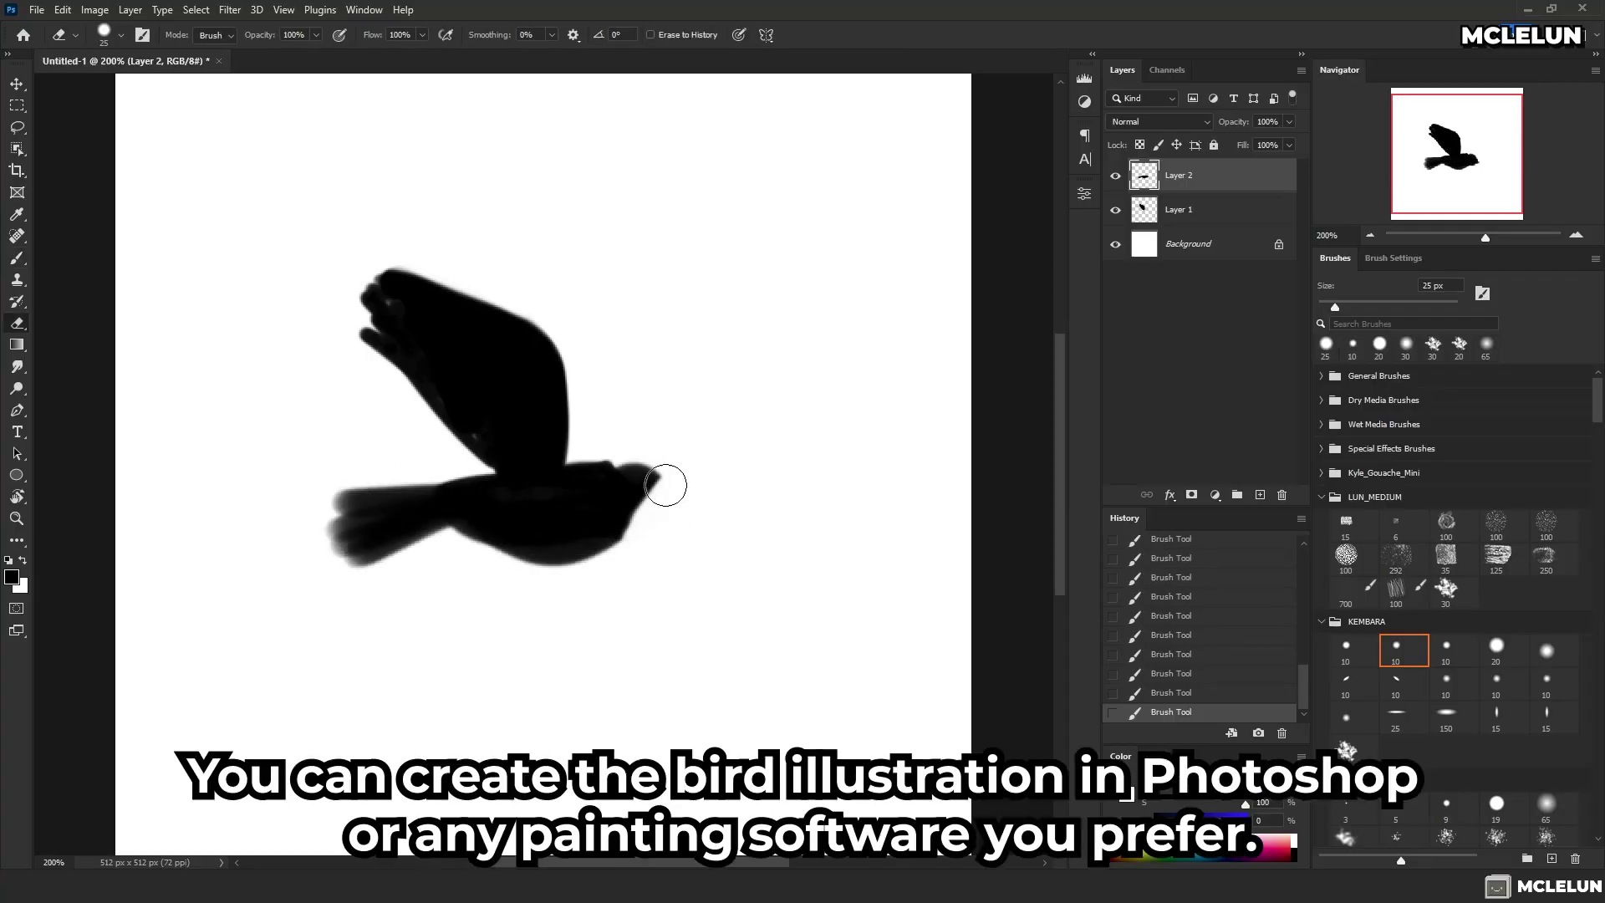
Refine the bird's beak and the lower edge of its wing using the Brush tool at a smaller size
key(b)
key(bracketleft)
key(bracketleft)
key(bracketleft)
drag(648, 493, 690, 511)
mouse_move(360, 322)
mouse_down()
mouse_move(451, 383)
mouse_move(369, 348)
mouse_move(484, 437)
mouse_up()
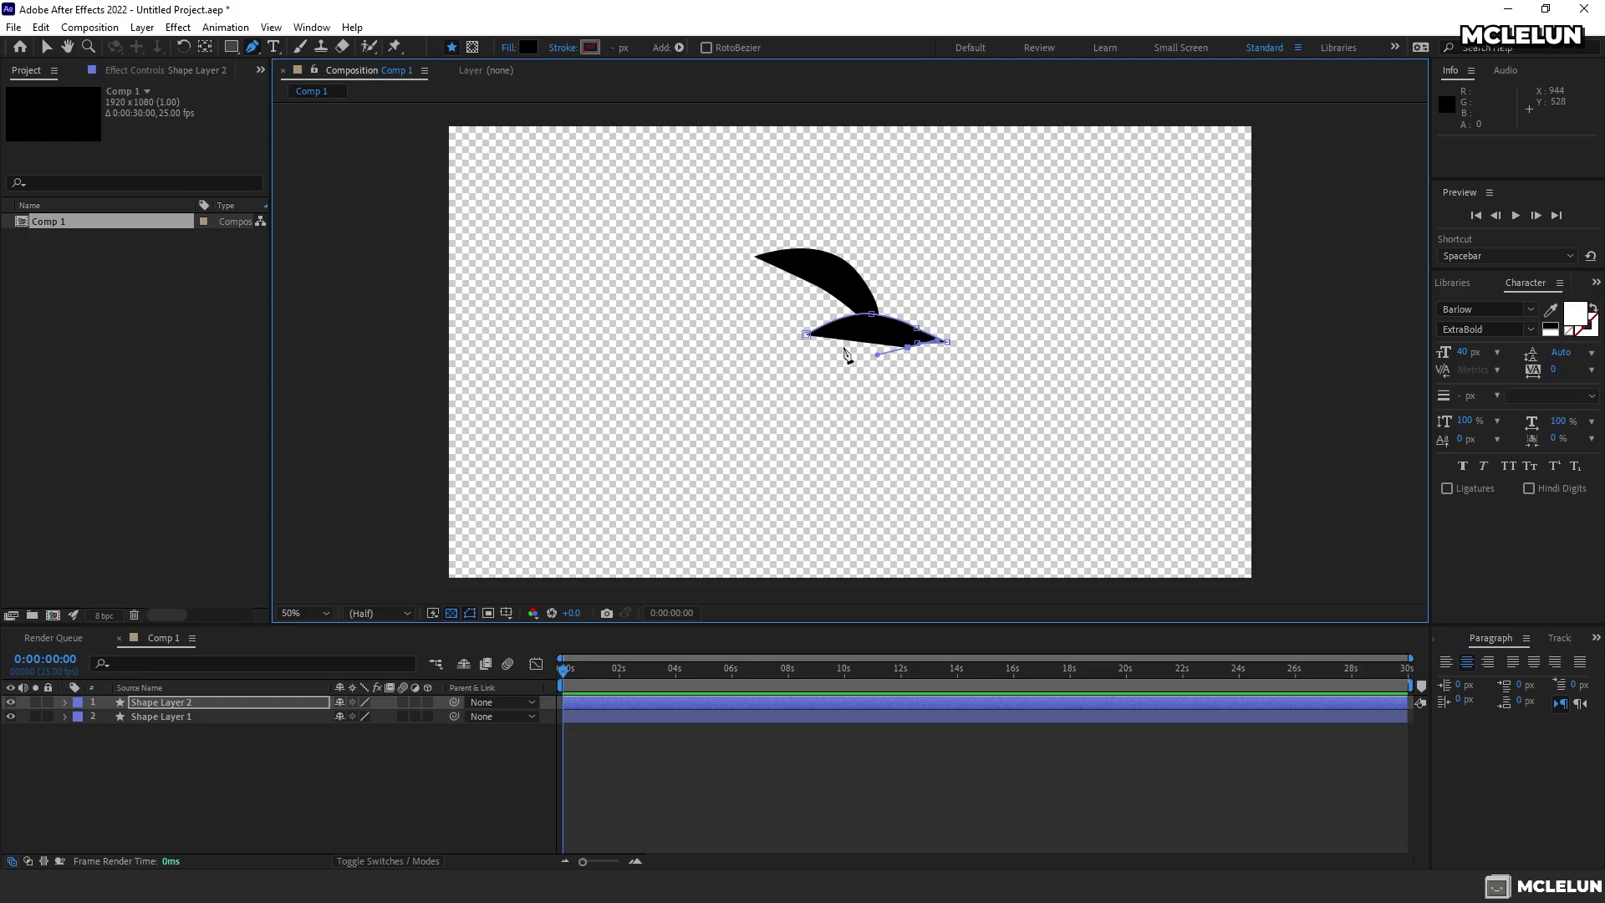
Switch to After Effects, draw the bird's body below the wing as a separate shape, and adjust its vertices into a smooth silhouette
click(794, 358)
click(753, 350)
mouse_move(818, 348)
mouse_down()
mouse_move(813, 363)
mouse_move(787, 340)
mouse_move(808, 291)
mouse_up()
click(806, 334)
key(v)
scroll(860, 332, up, 1)
drag(737, 364, 714, 356)
drag(659, 349, 639, 333)
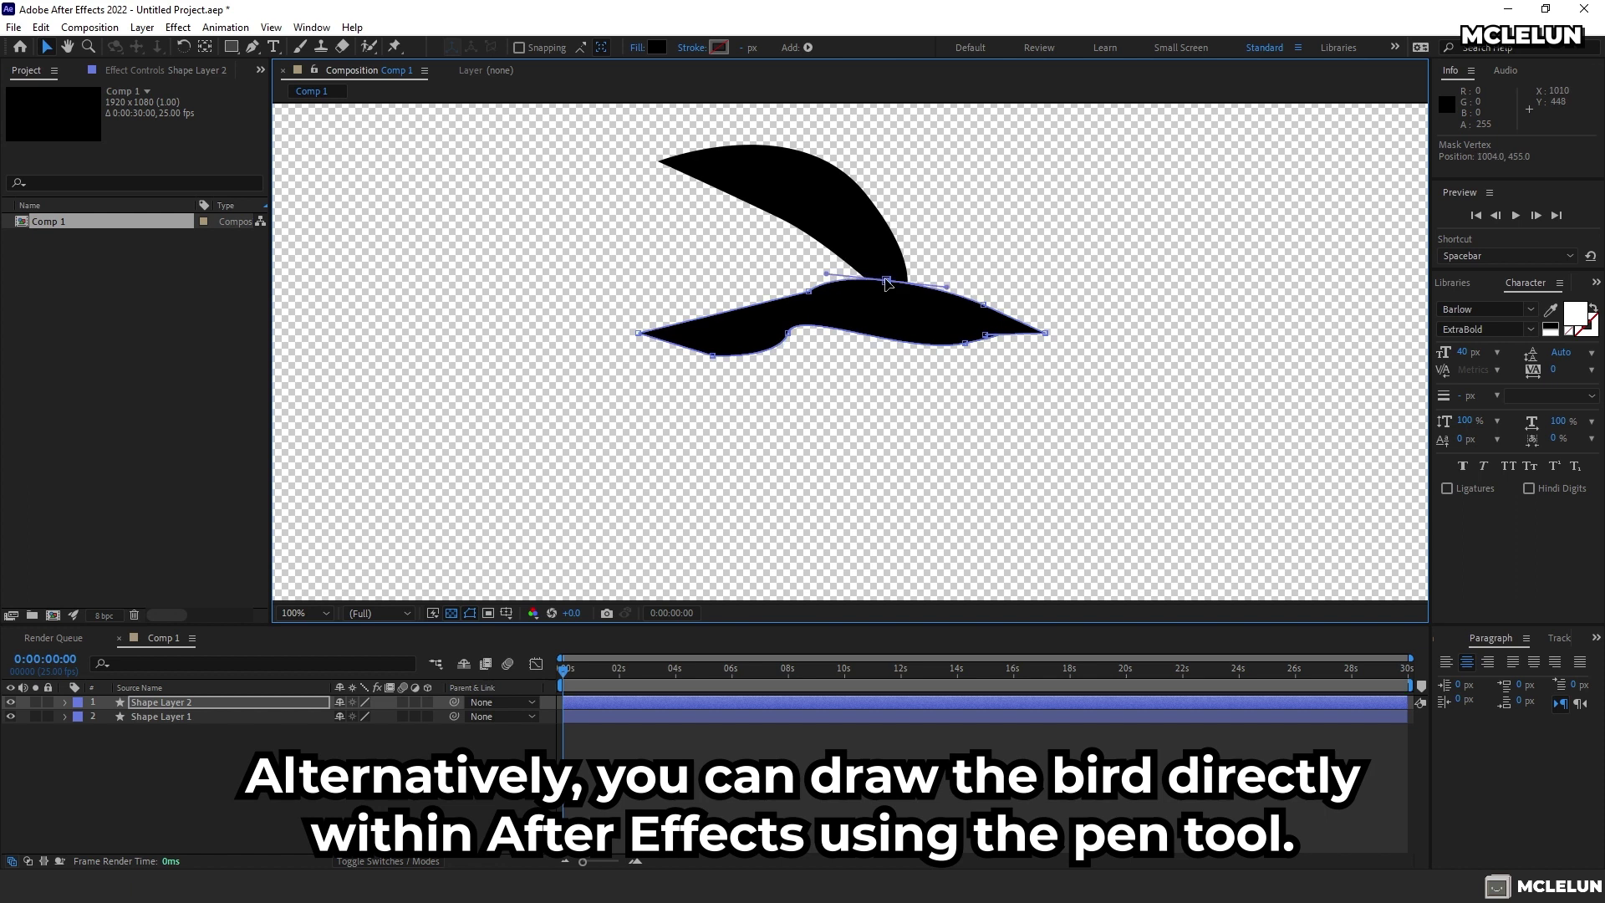
drag(893, 276, 892, 282)
Reshape the wing by extending its tip outward and adjusting its lower edge with the Pen tool
click(689, 169)
click(252, 47)
drag(659, 161, 636, 168)
drag(782, 215, 860, 244)
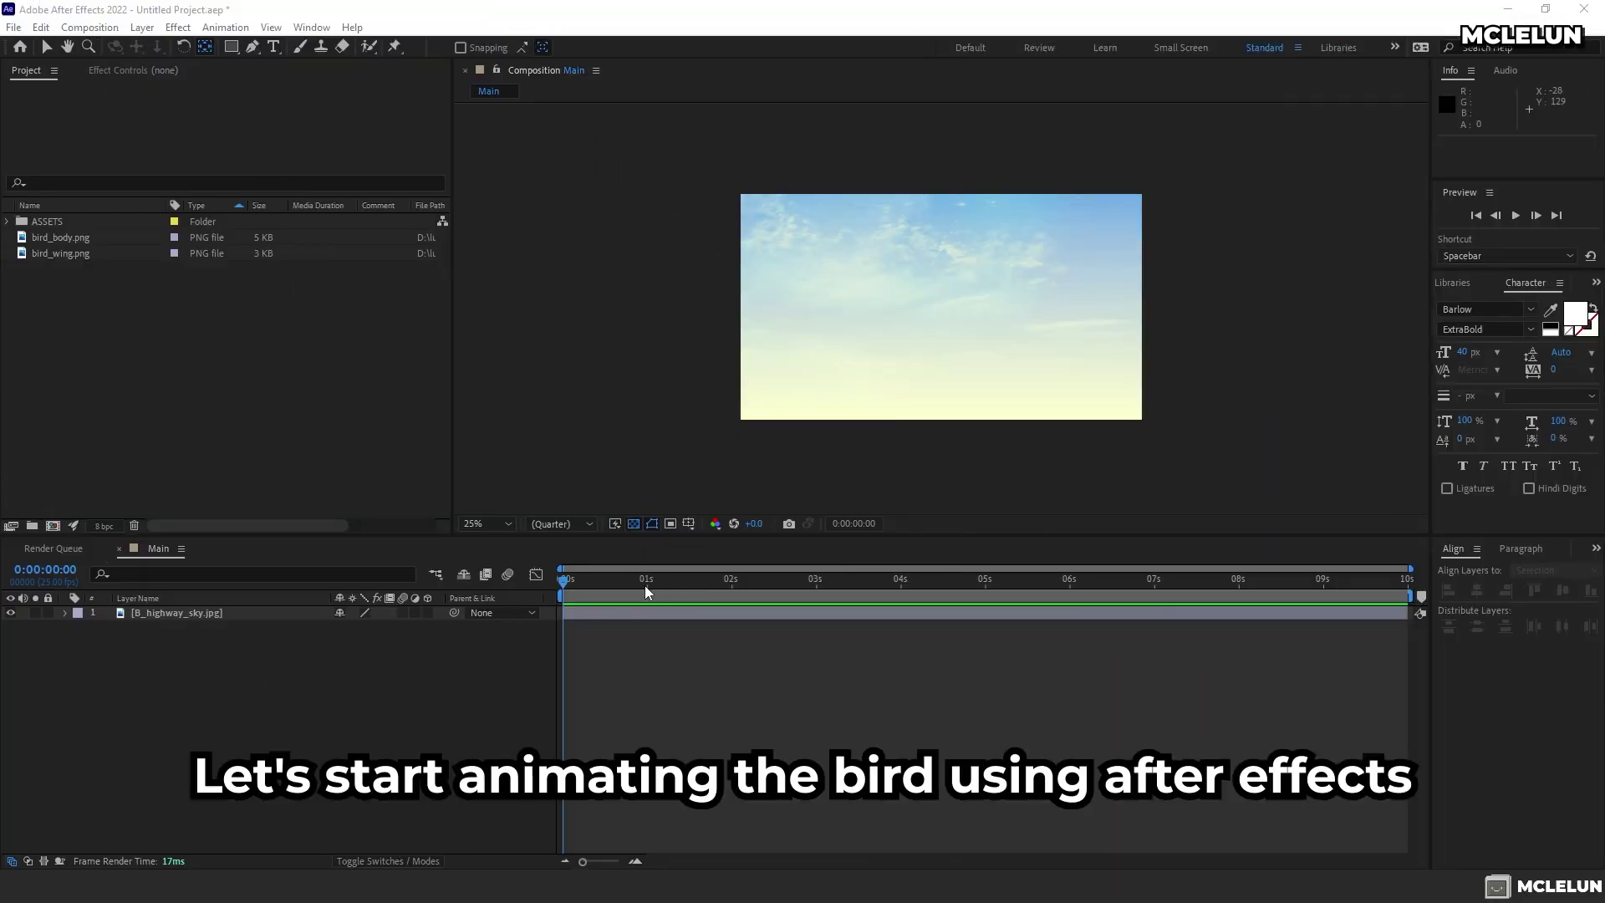
Create a new composition named BIRD, 120 px wide and 120 px high, keeping the 10-second duration
click(89, 28)
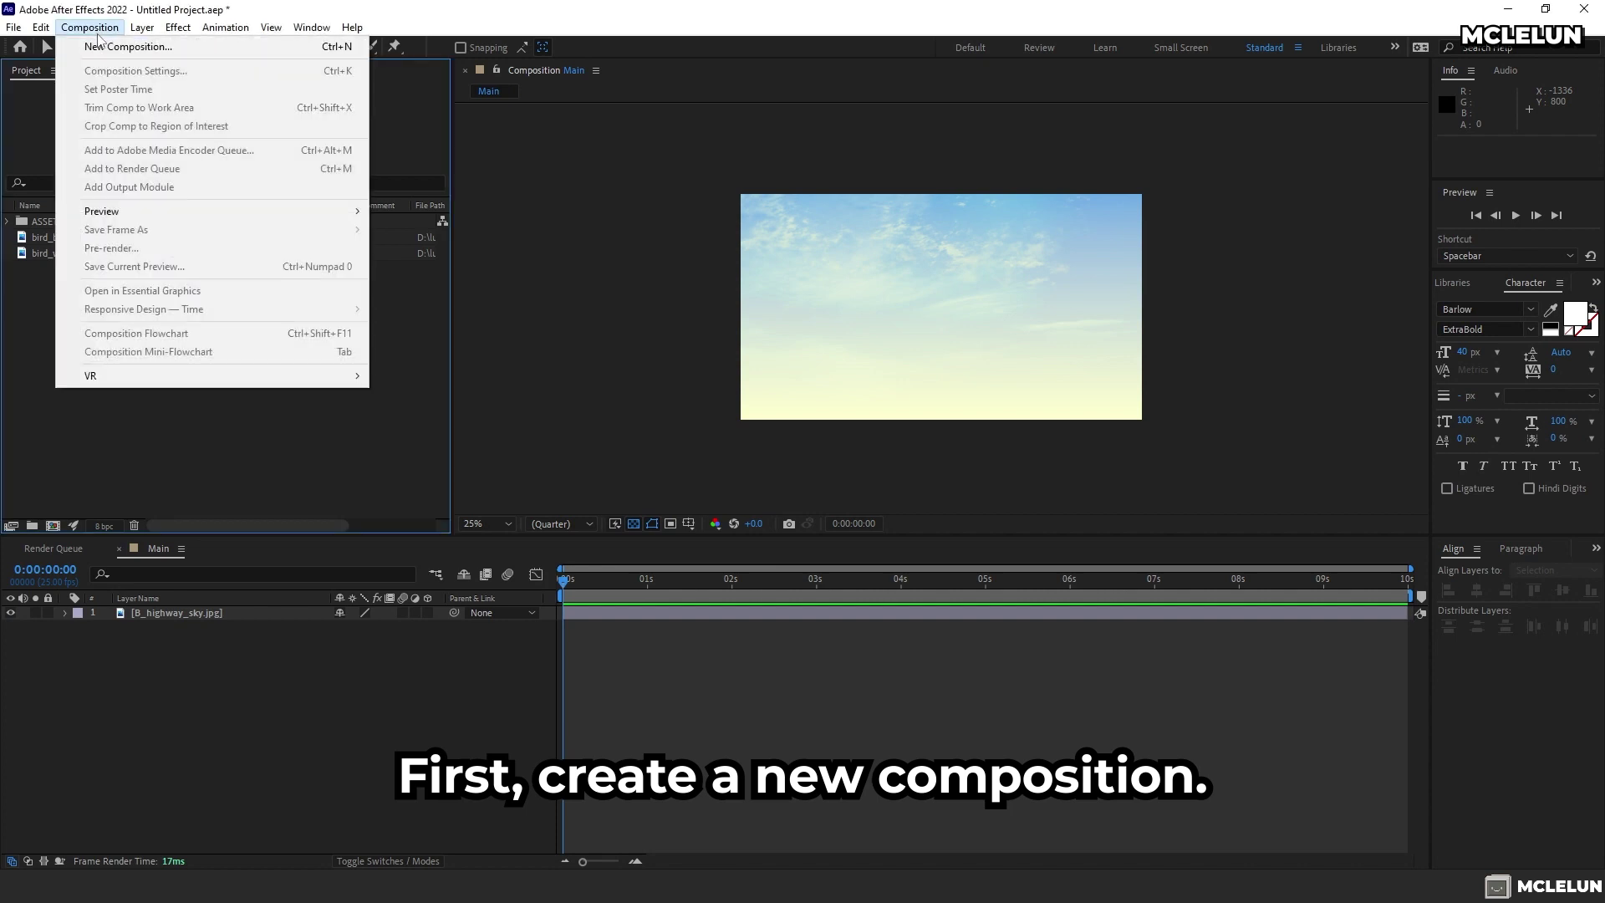
click(108, 39)
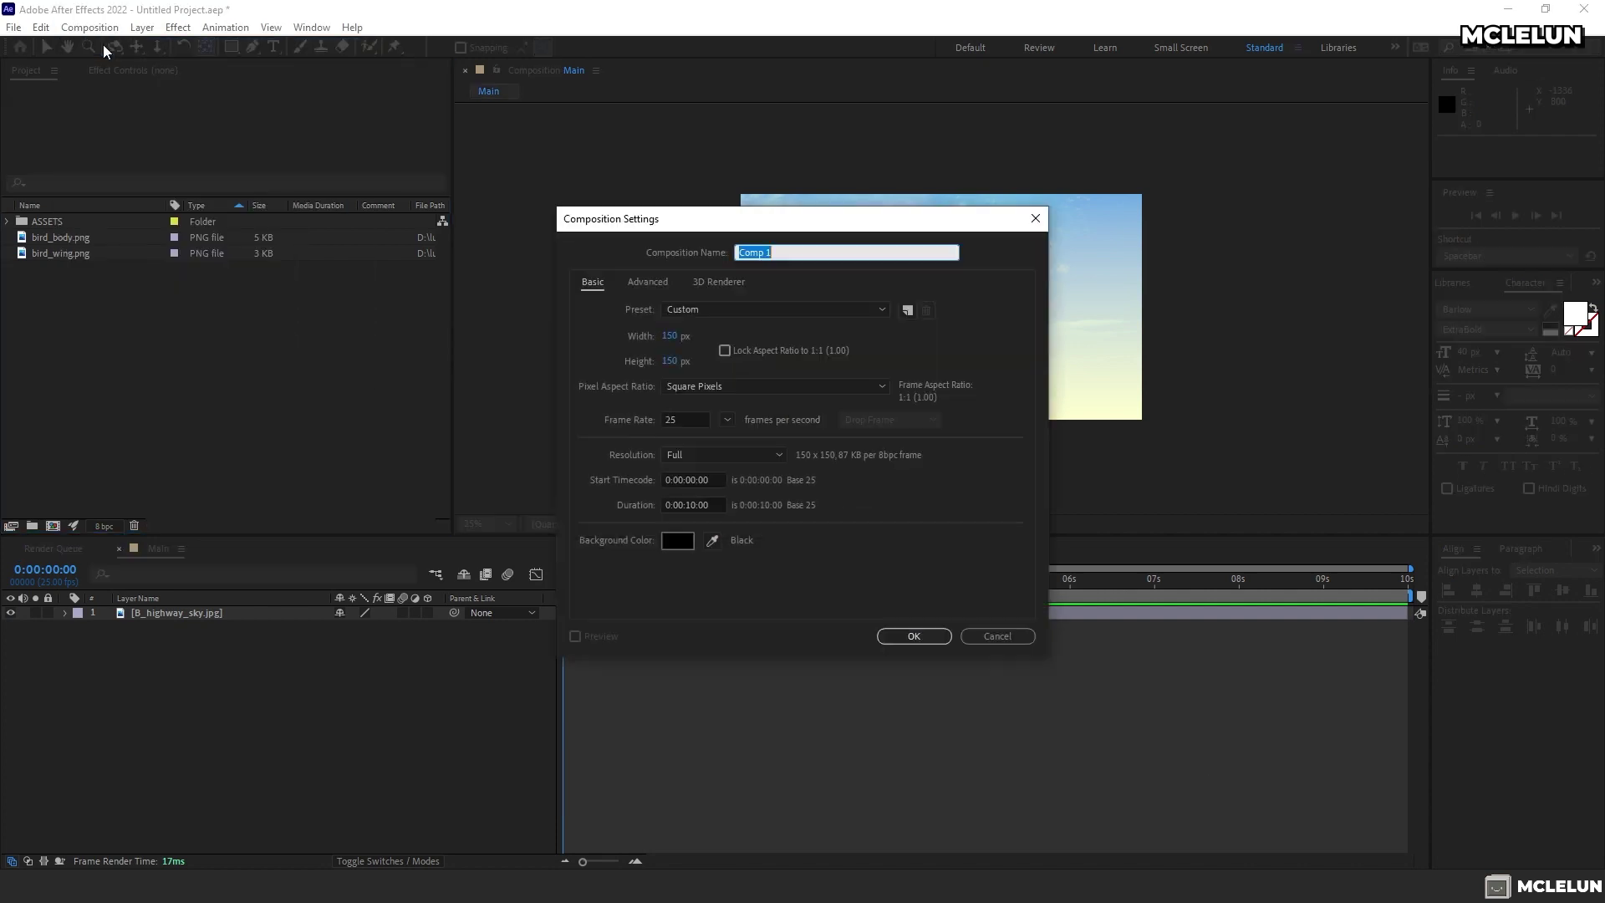
click(670, 336)
text(120)
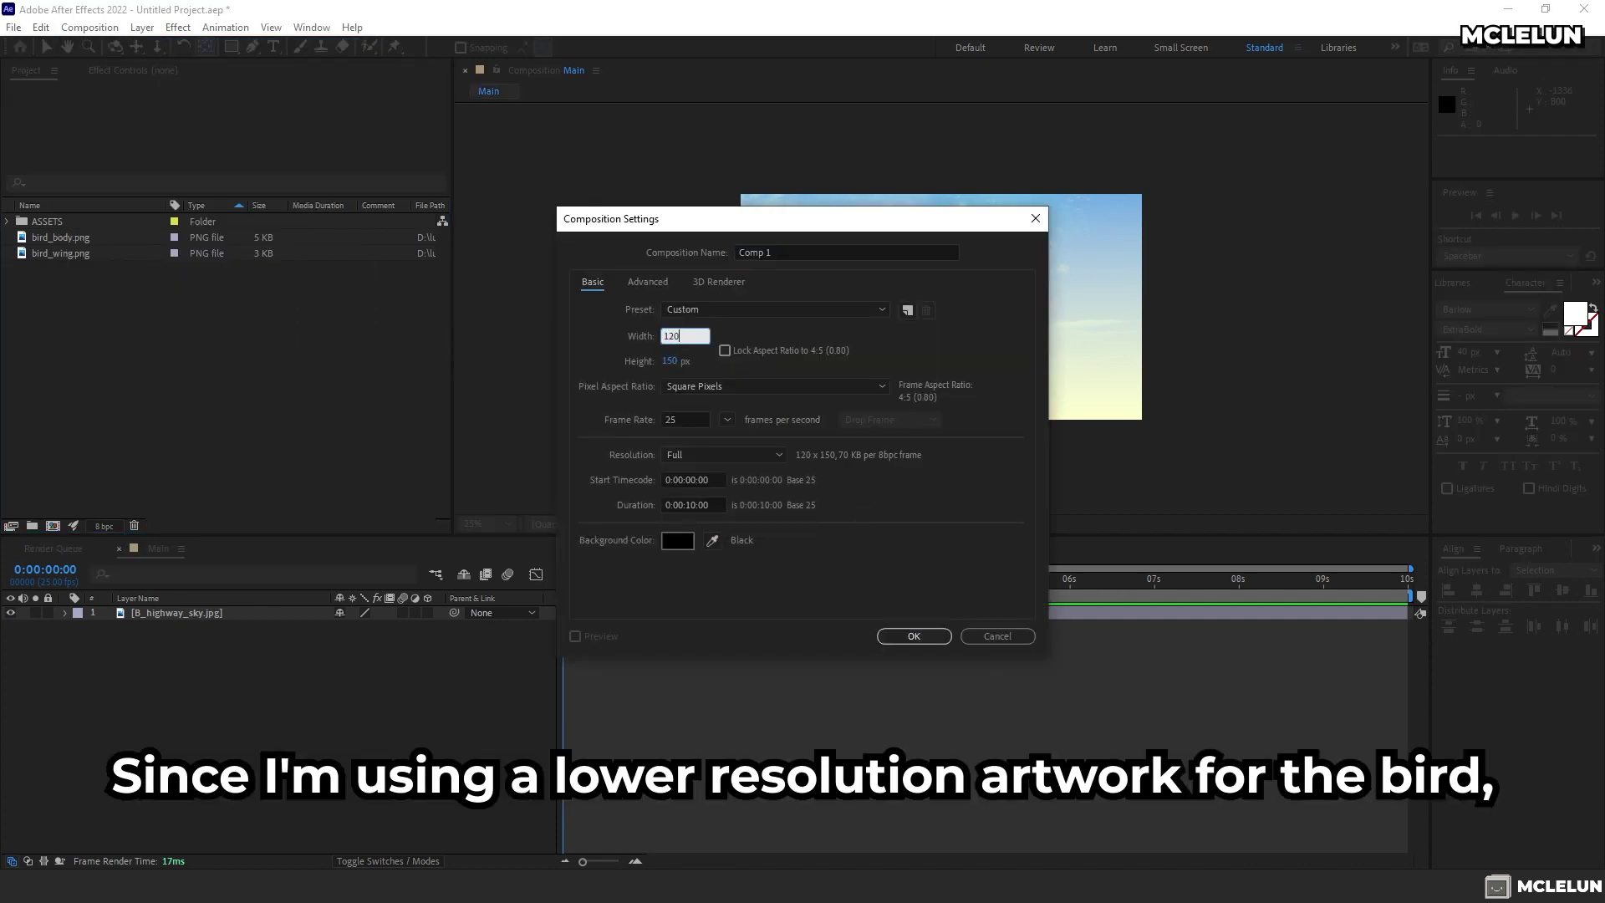
key(Tab)
text(120)
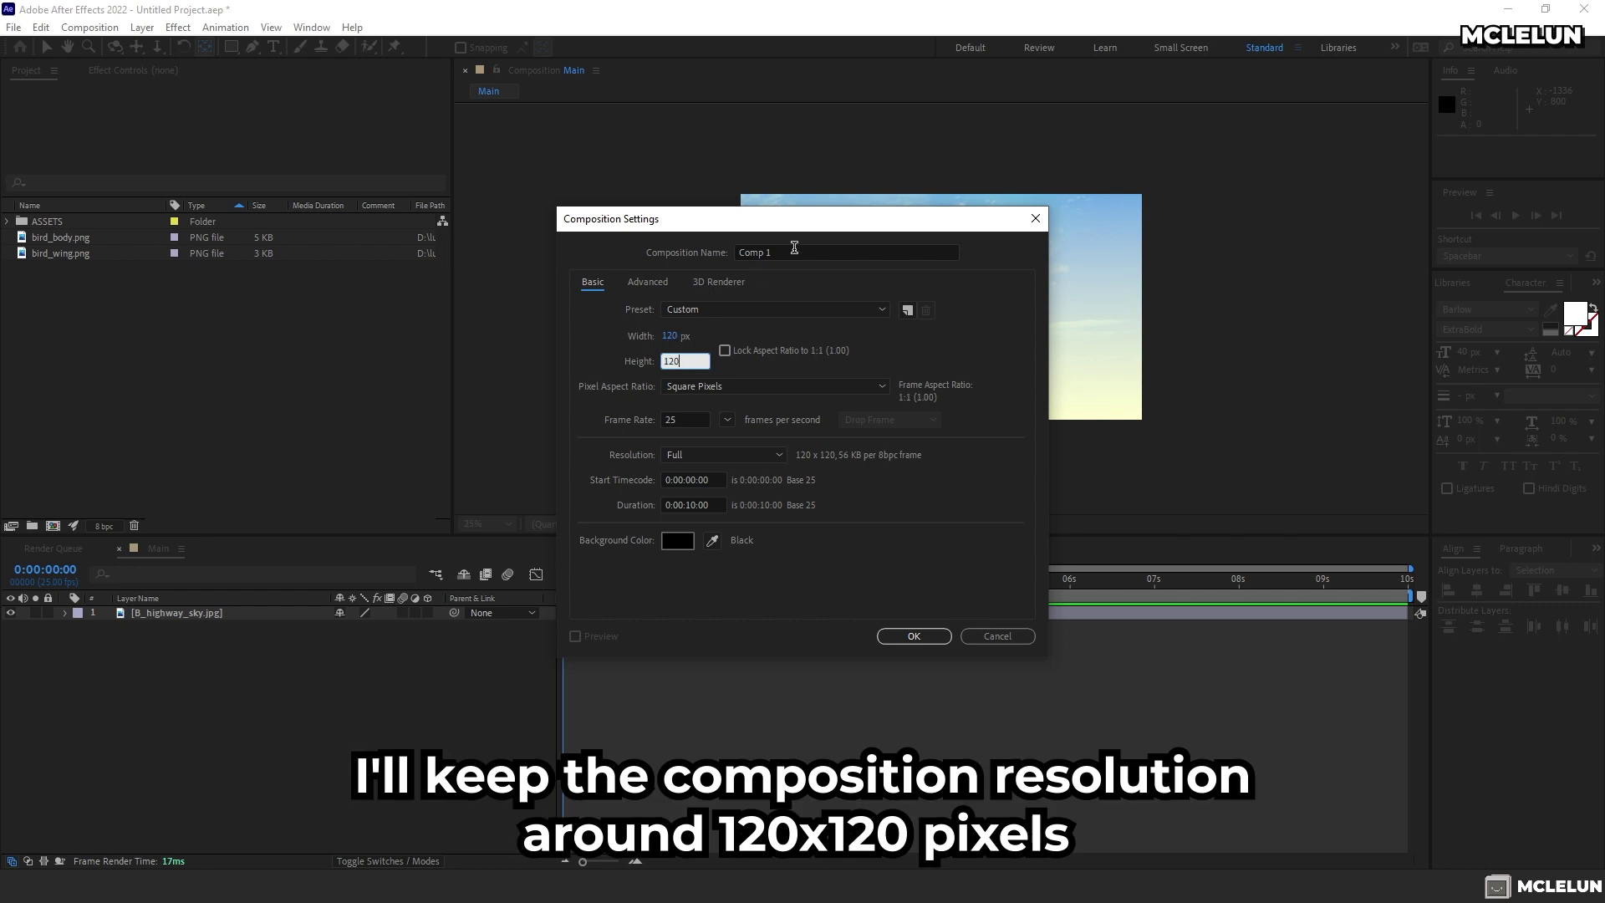
click(794, 248)
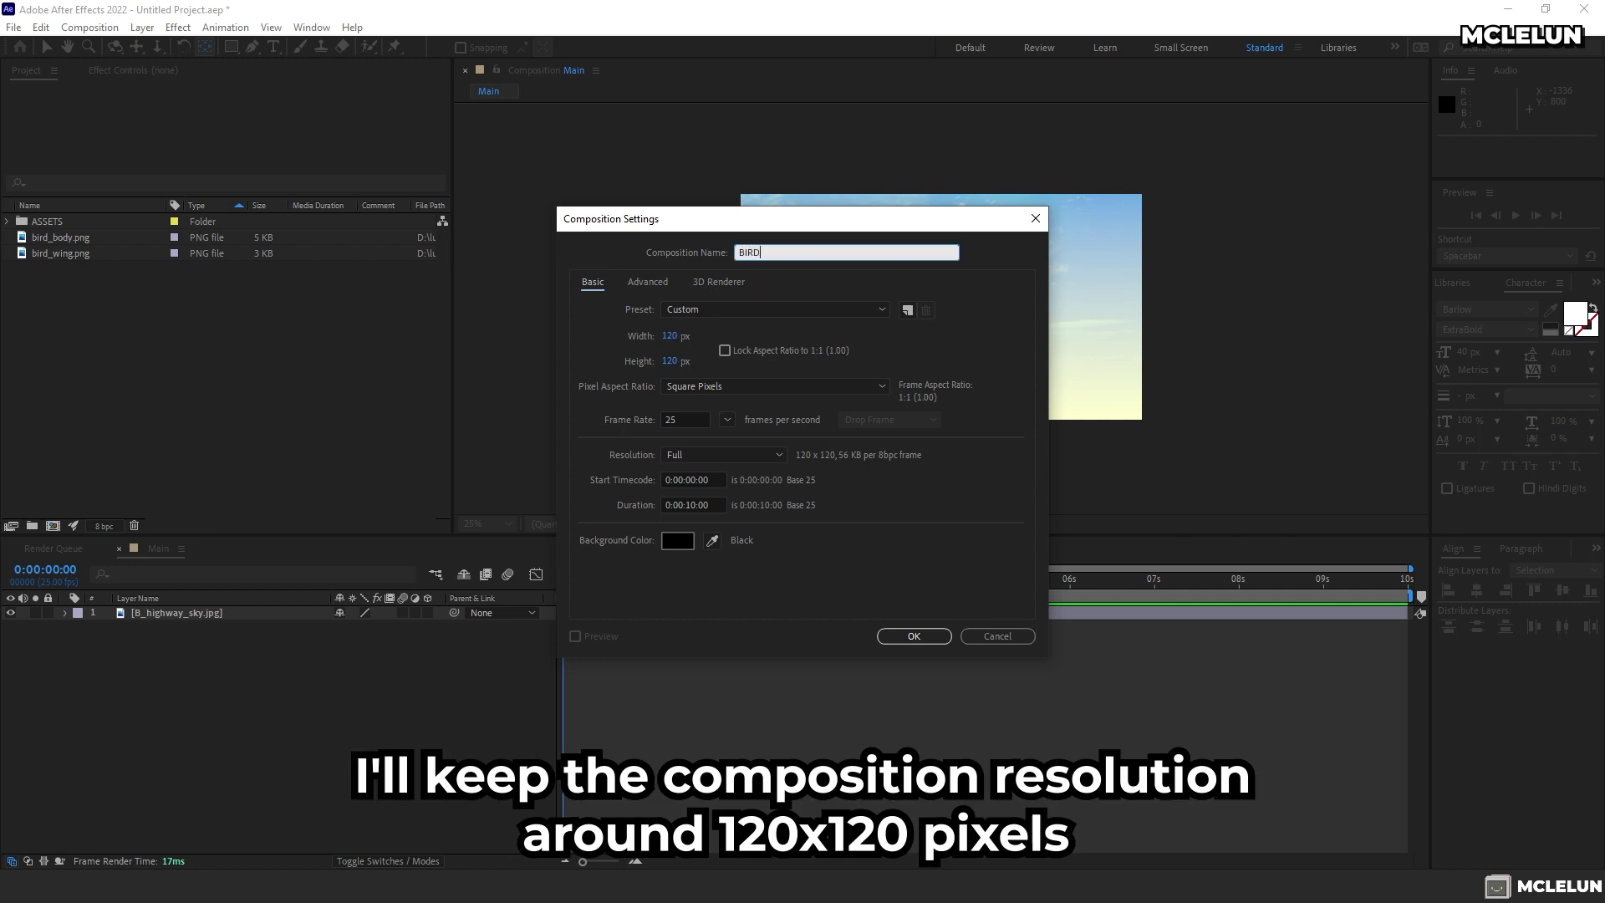
click(697, 505)
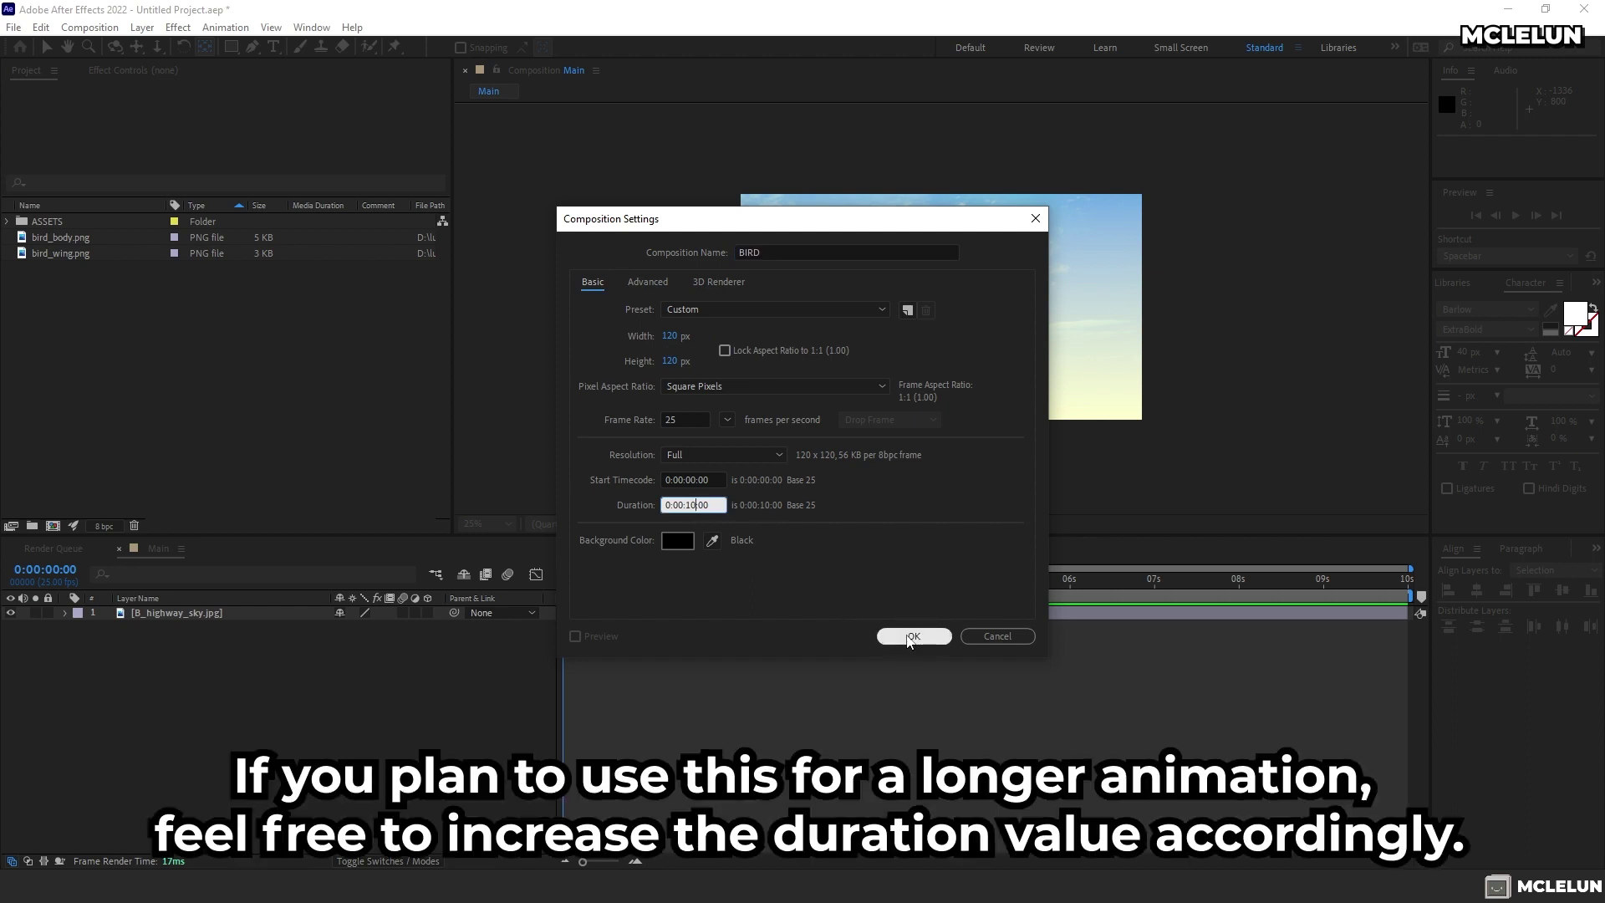
click(913, 636)
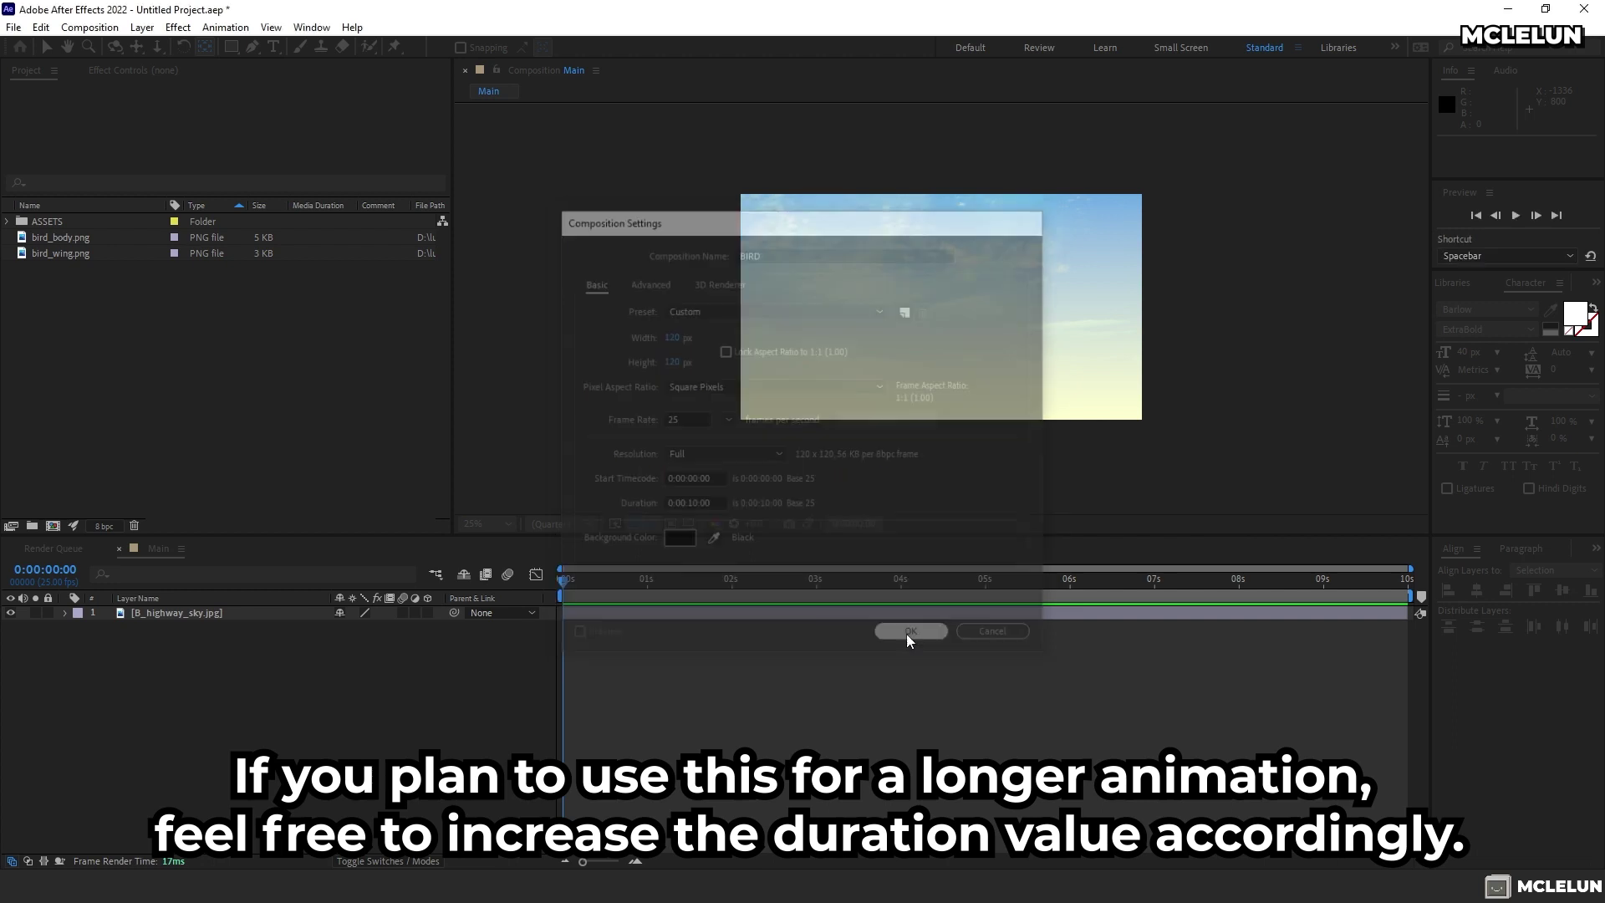
Add bird_body.png and bird_wing.png to the BIRD composition, with the wing layer above the body
scroll(942, 334, up, 6)
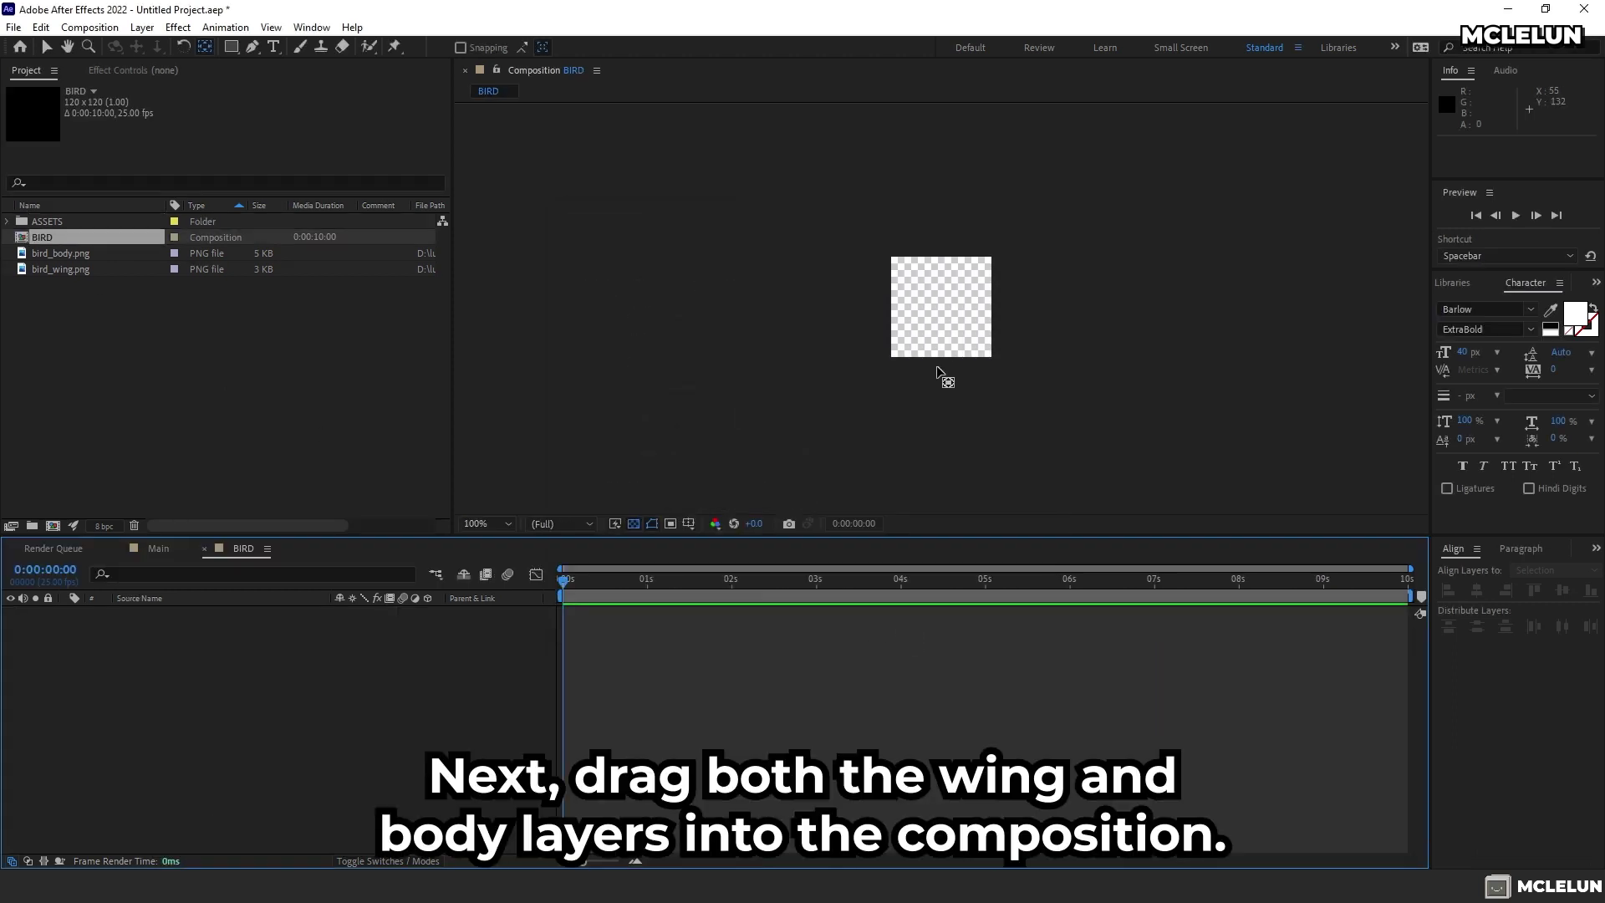
click(50, 253)
shift+click(74, 269)
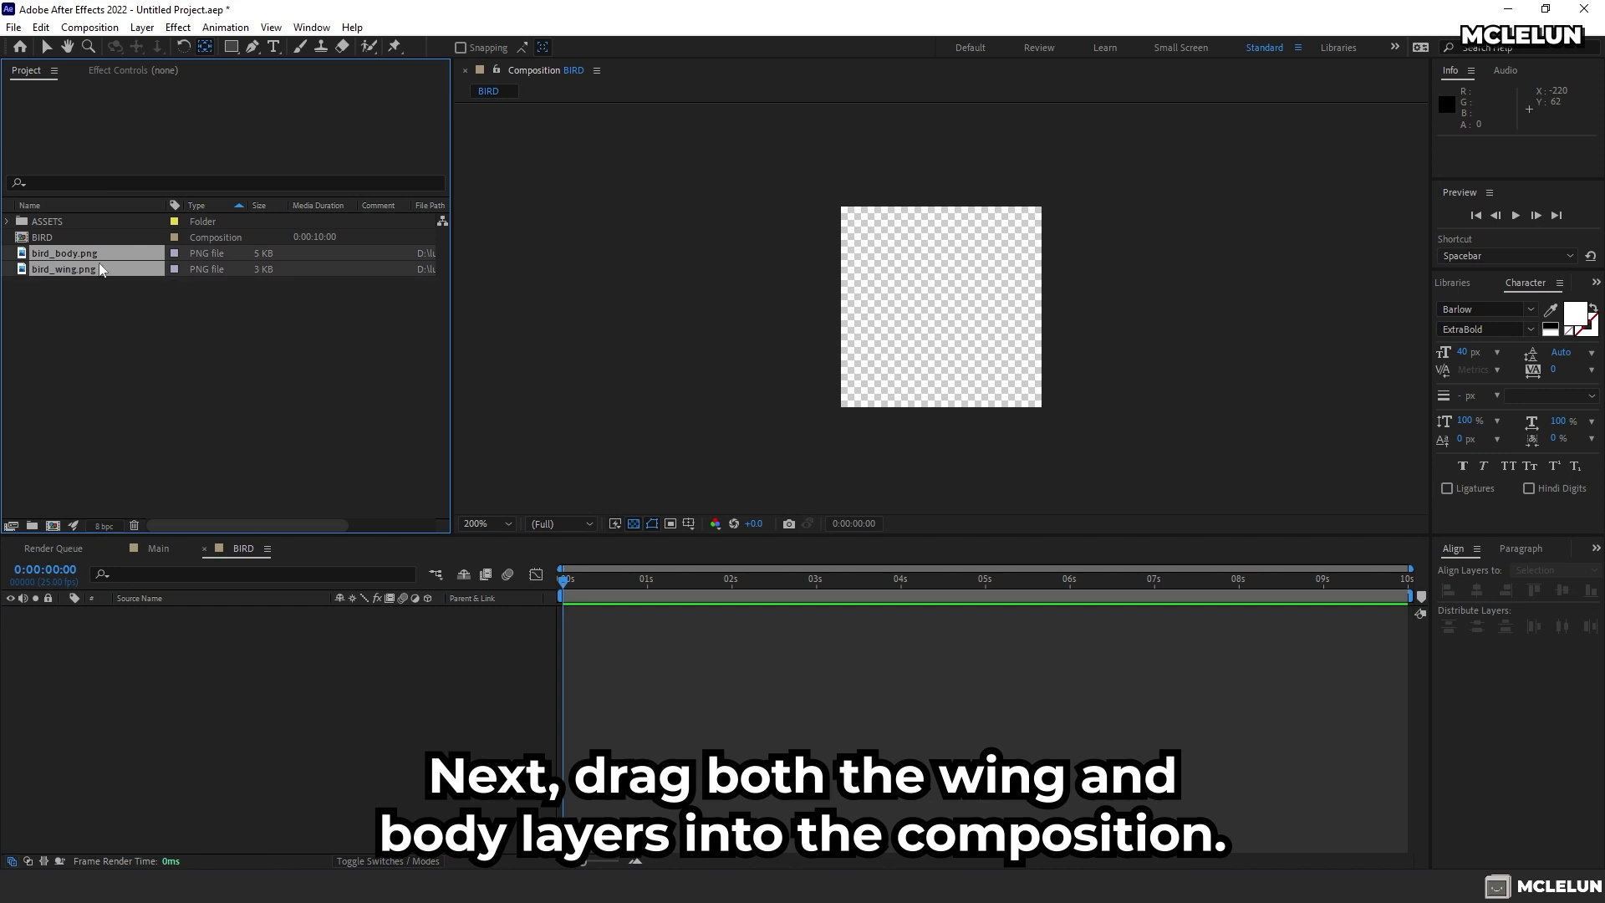
drag(73, 269, 329, 717)
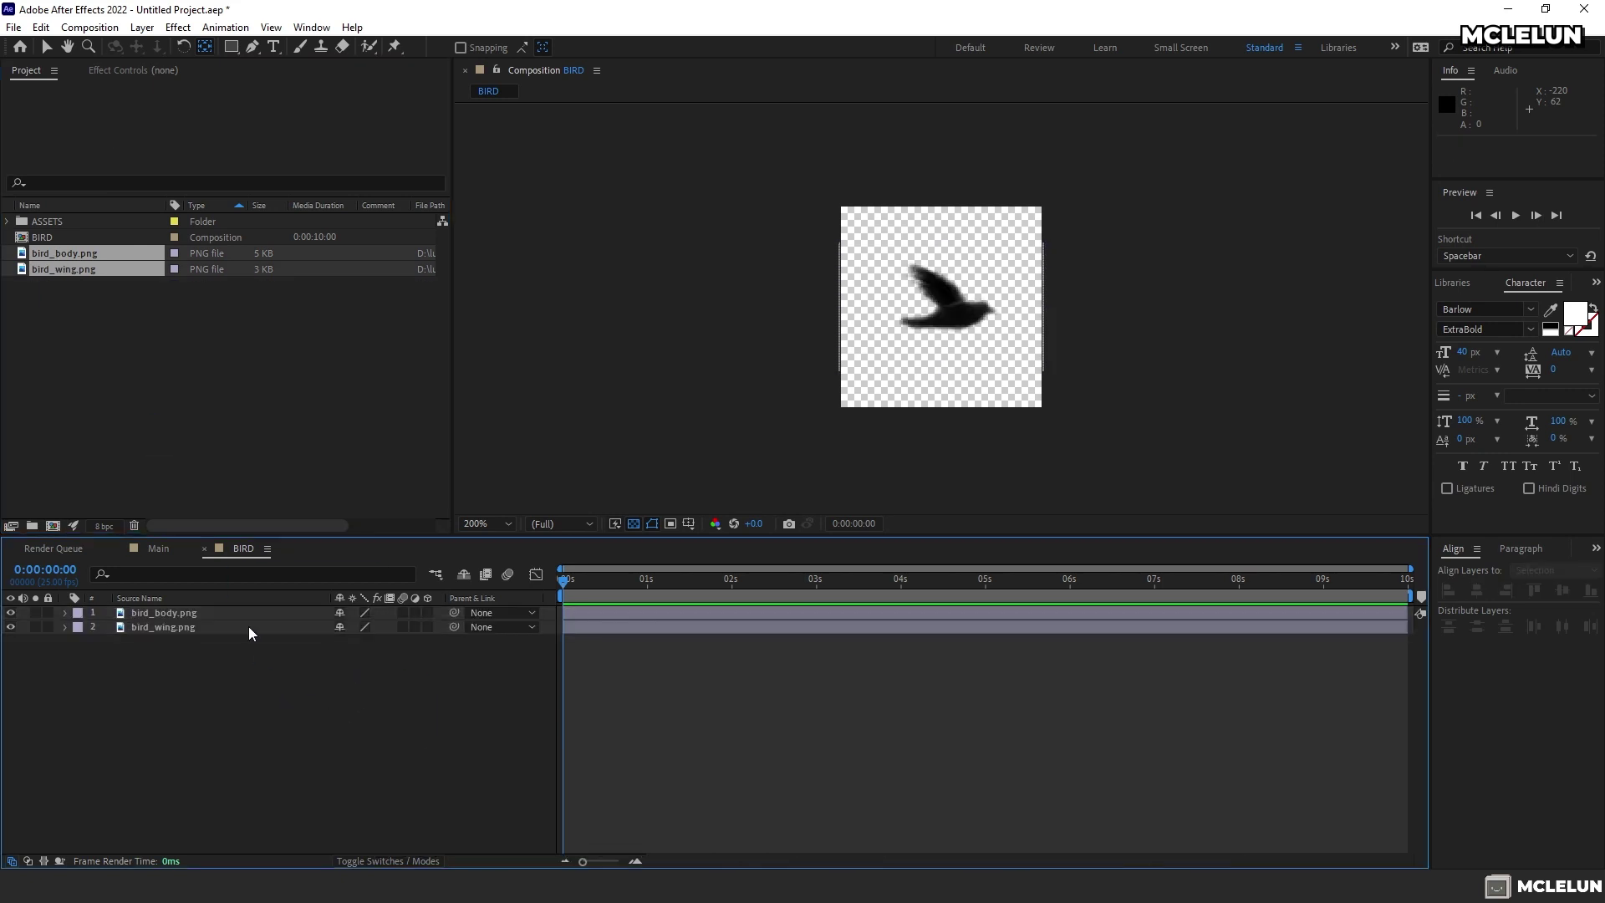
mouse_move(167, 613)
mouse_down()
mouse_move(197, 644)
mouse_move(182, 625)
mouse_up()
Isolate the wing layer to move its anchor point to the wing's base, then show the body again
click(63, 617)
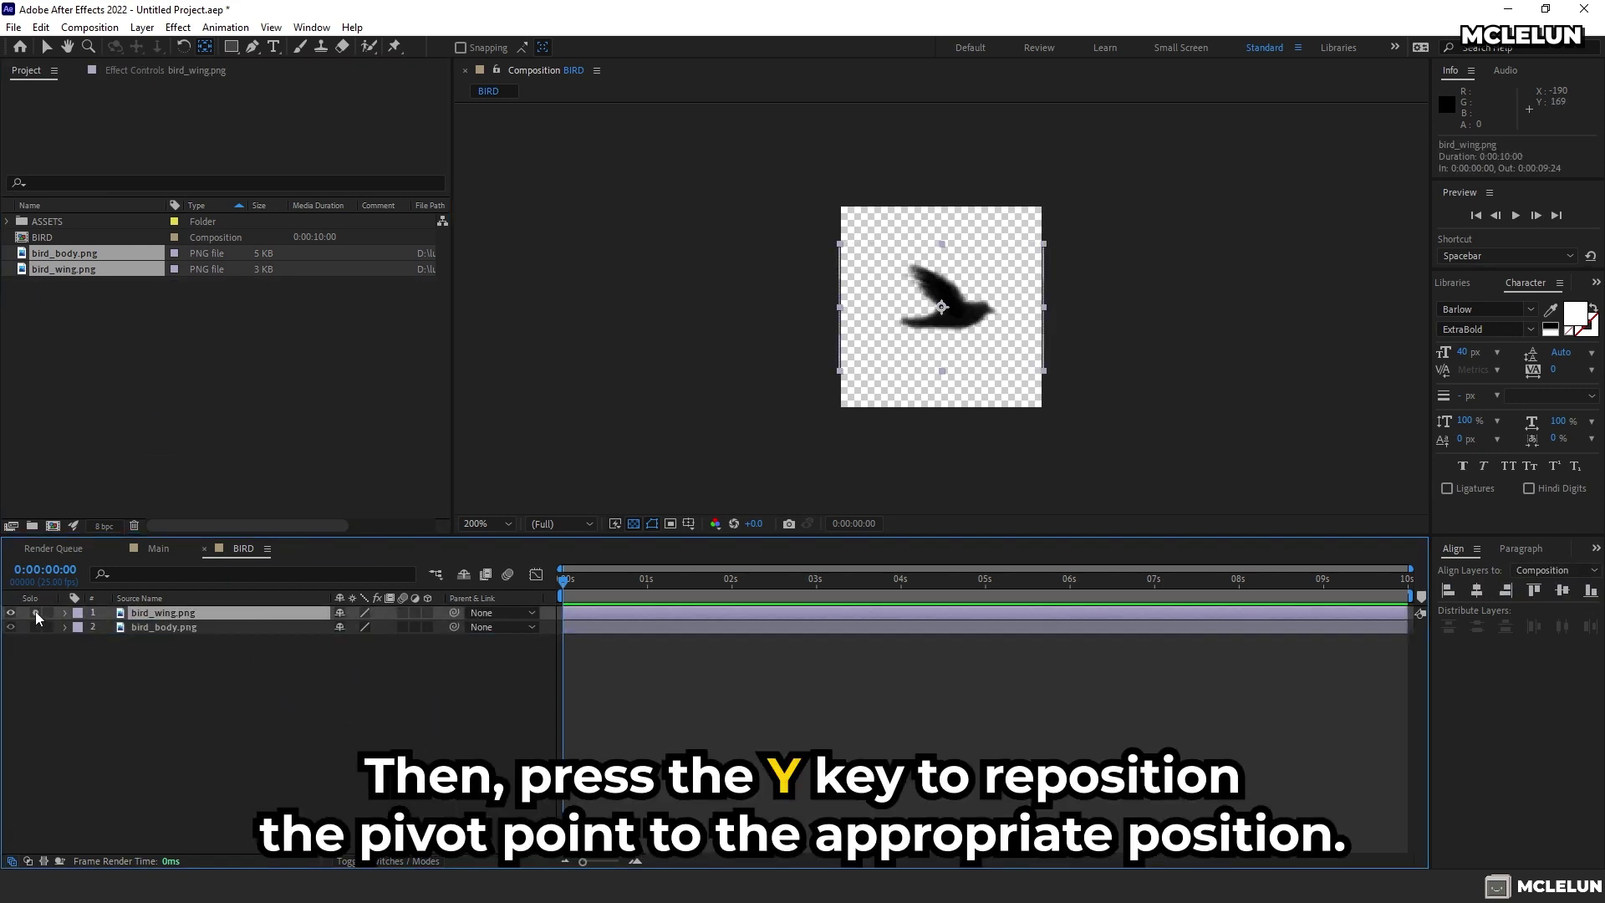
click(36, 617)
key(period)
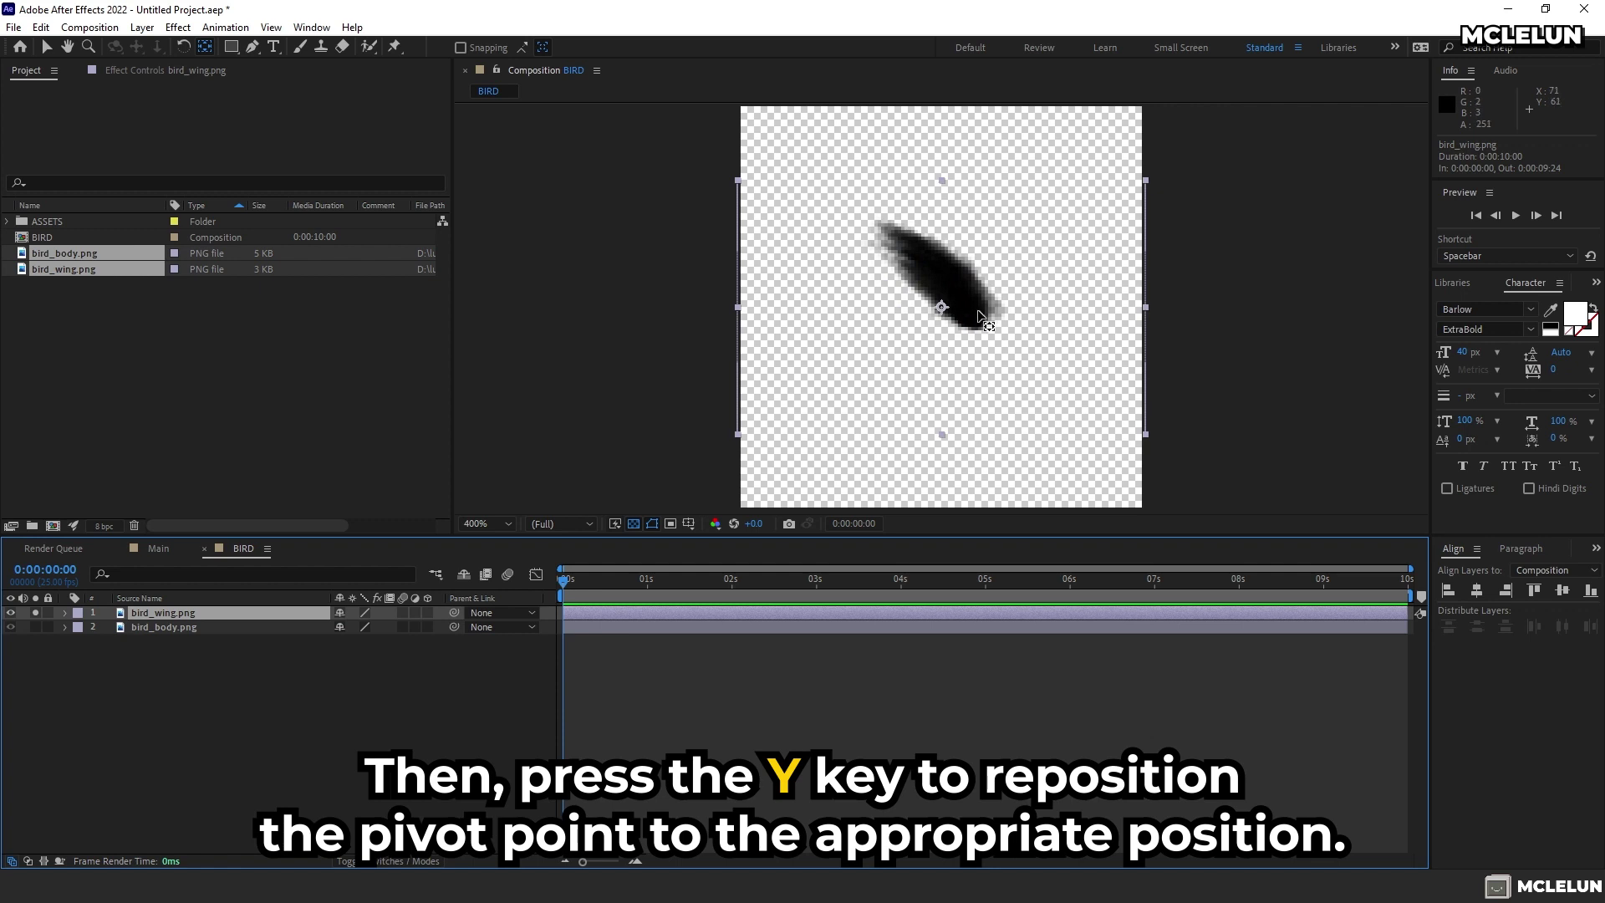
drag(943, 310, 984, 331)
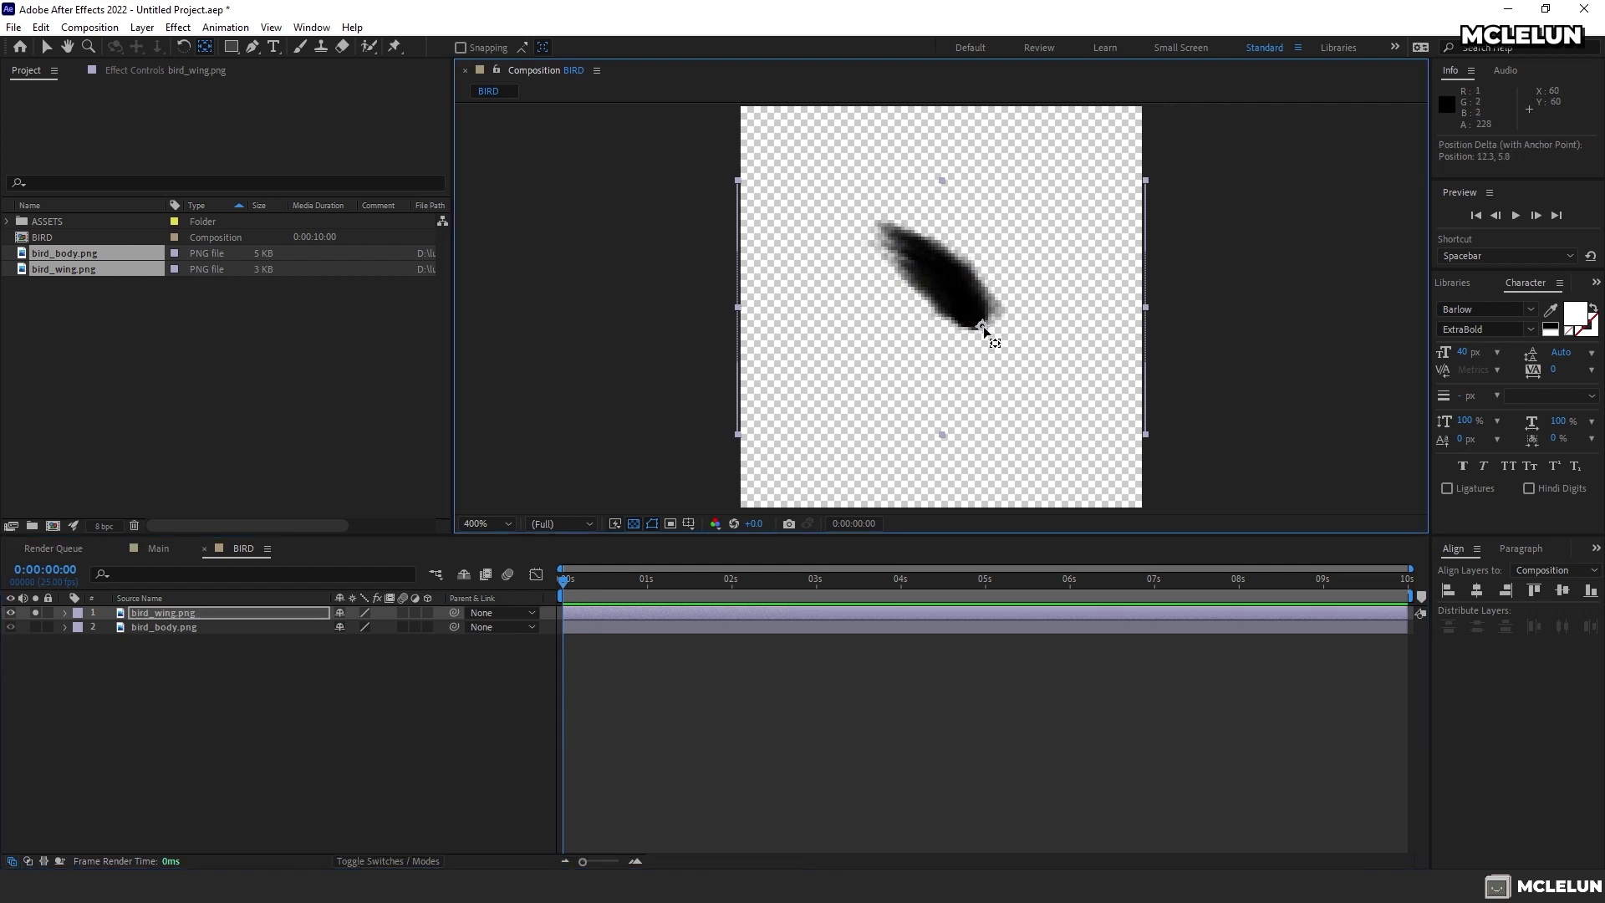
click(36, 617)
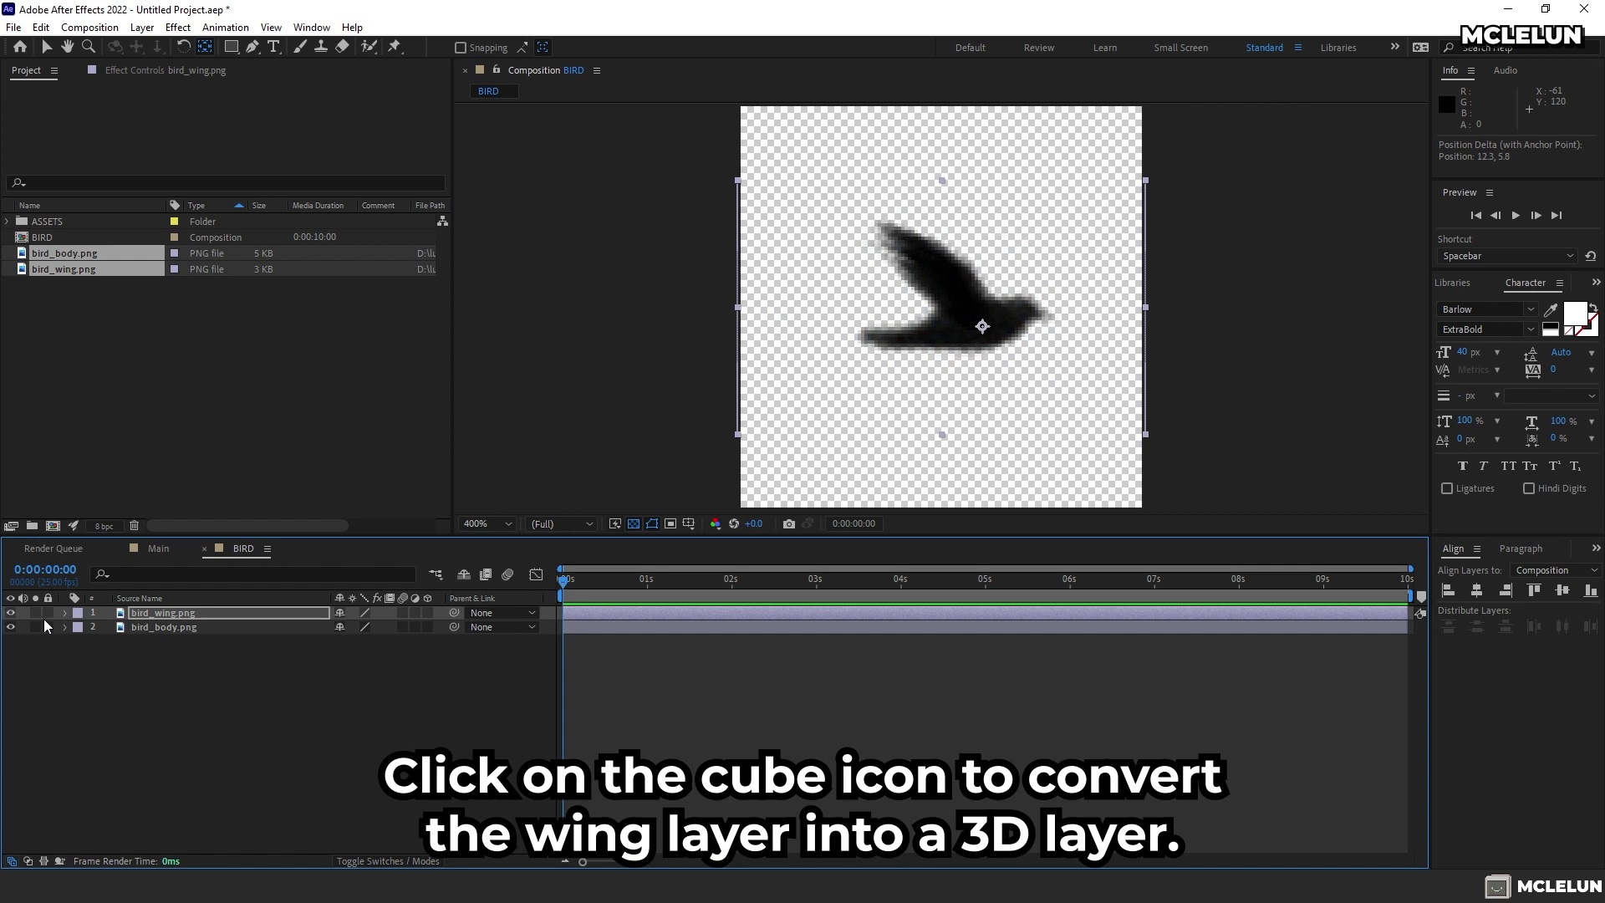
Convert the bird_wing.png layer into a 3D layer
click(428, 613)
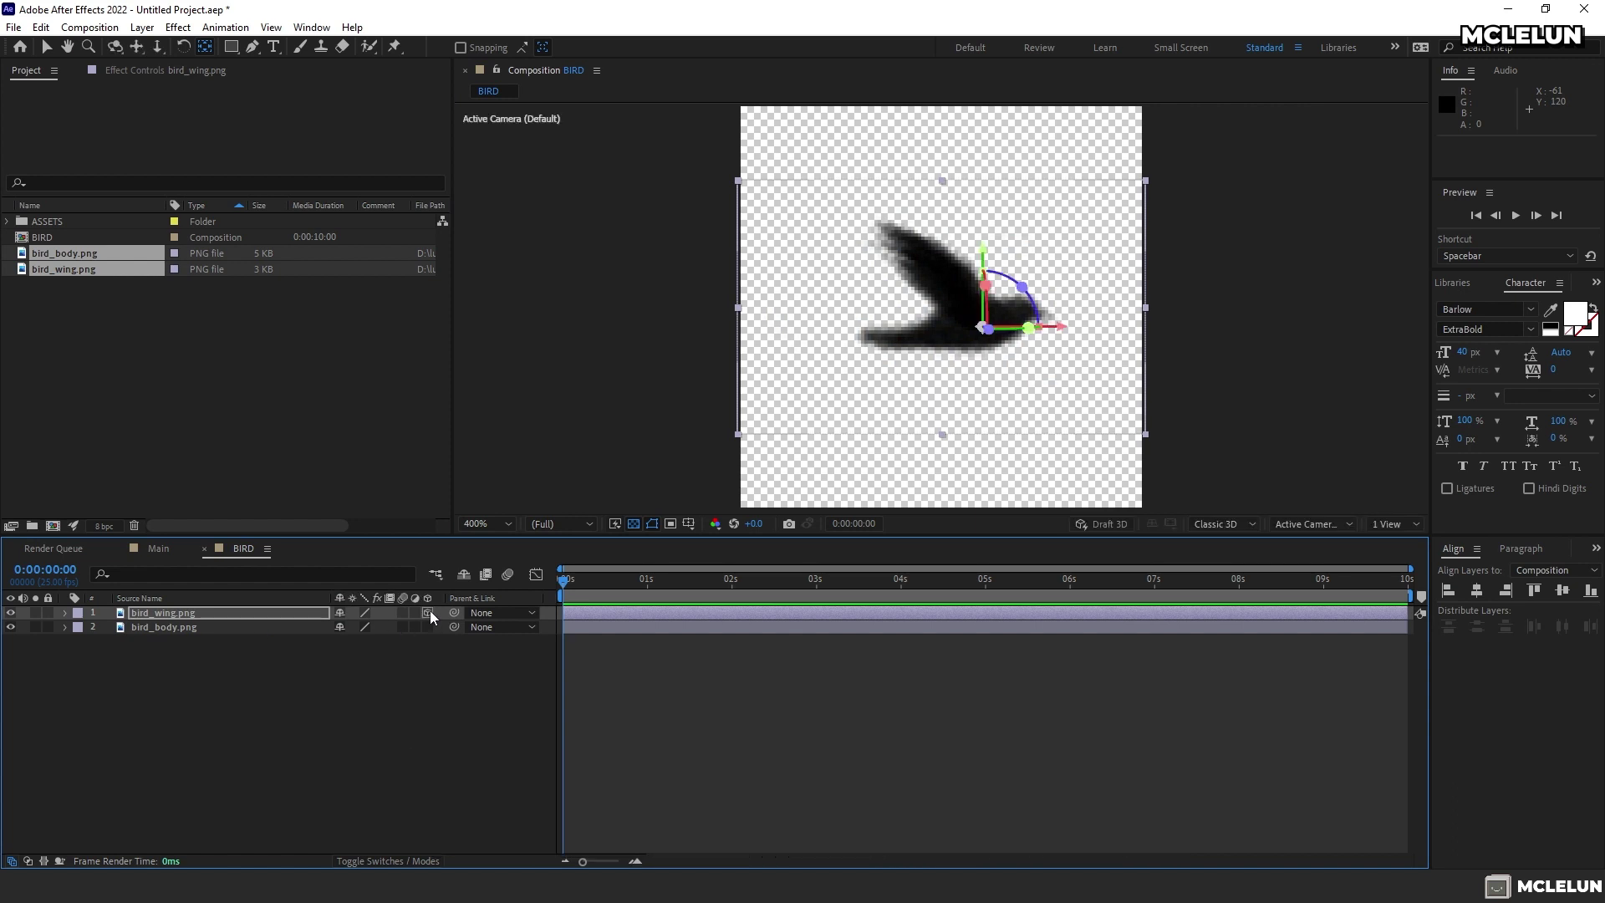
key(F4)
key(F4)
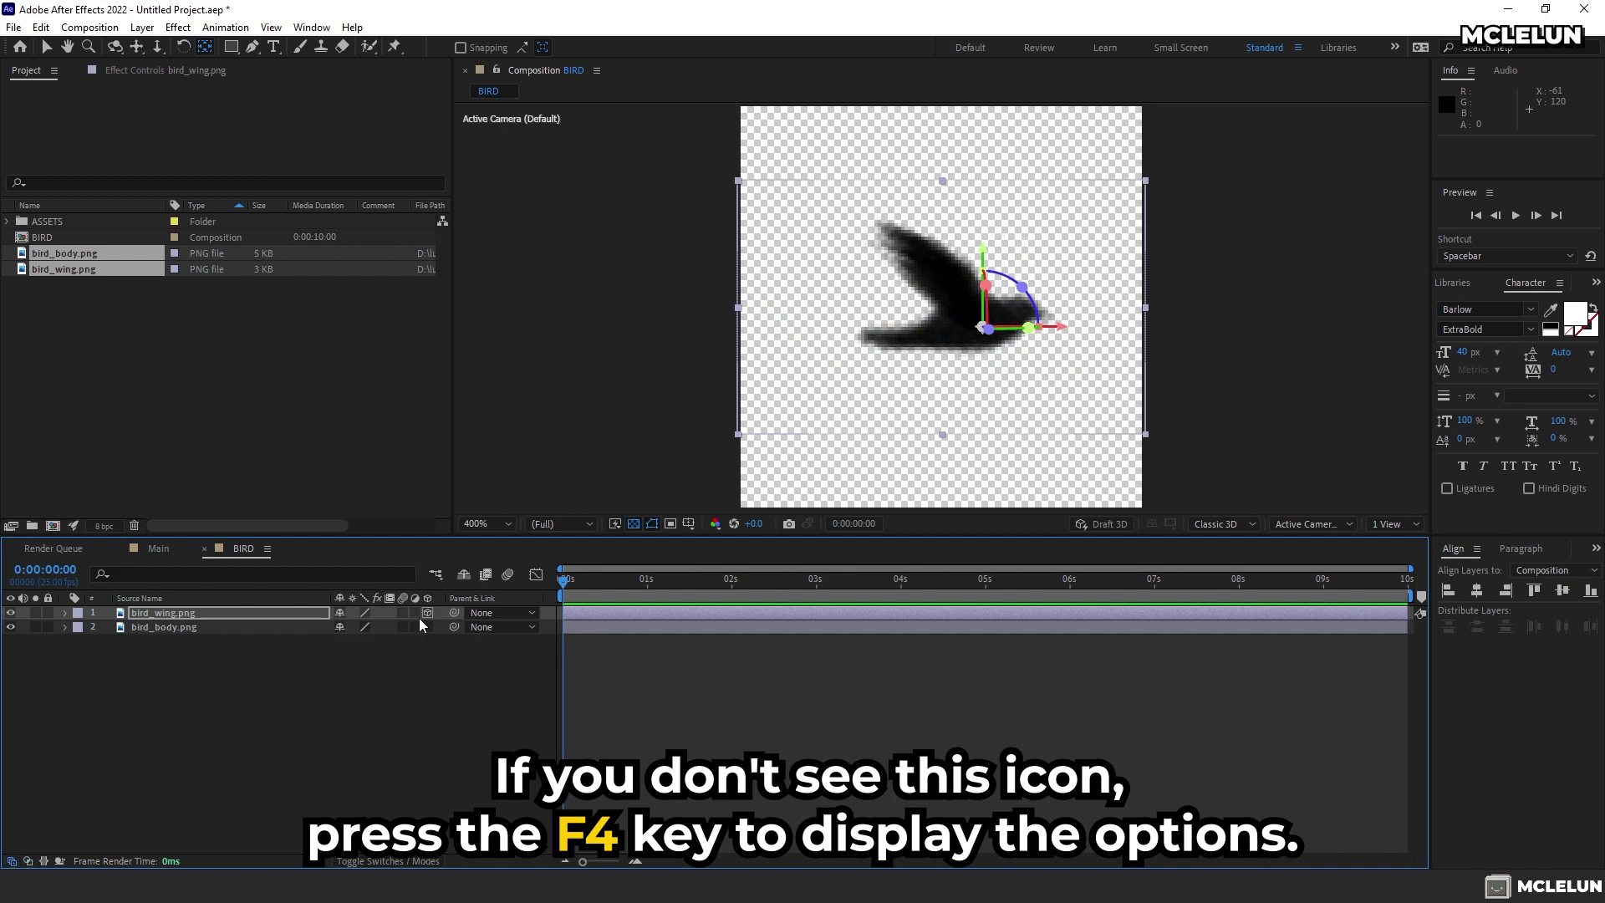
Add X Rotation keyframes of 0° to the wing layer at frames 0 and 10
key(r)
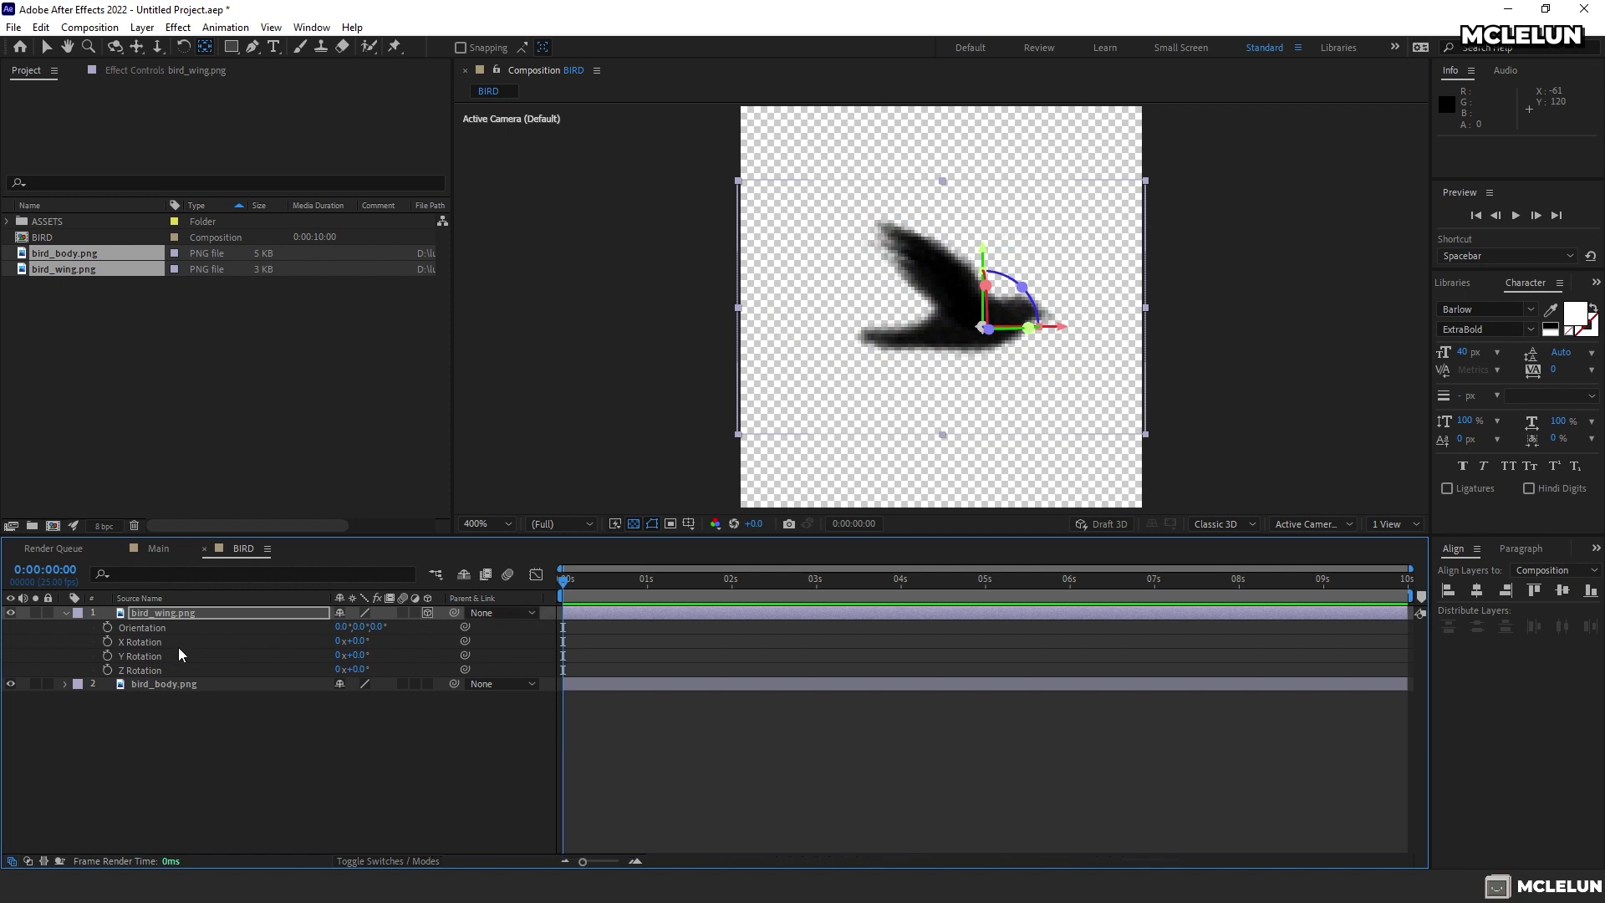
click(107, 641)
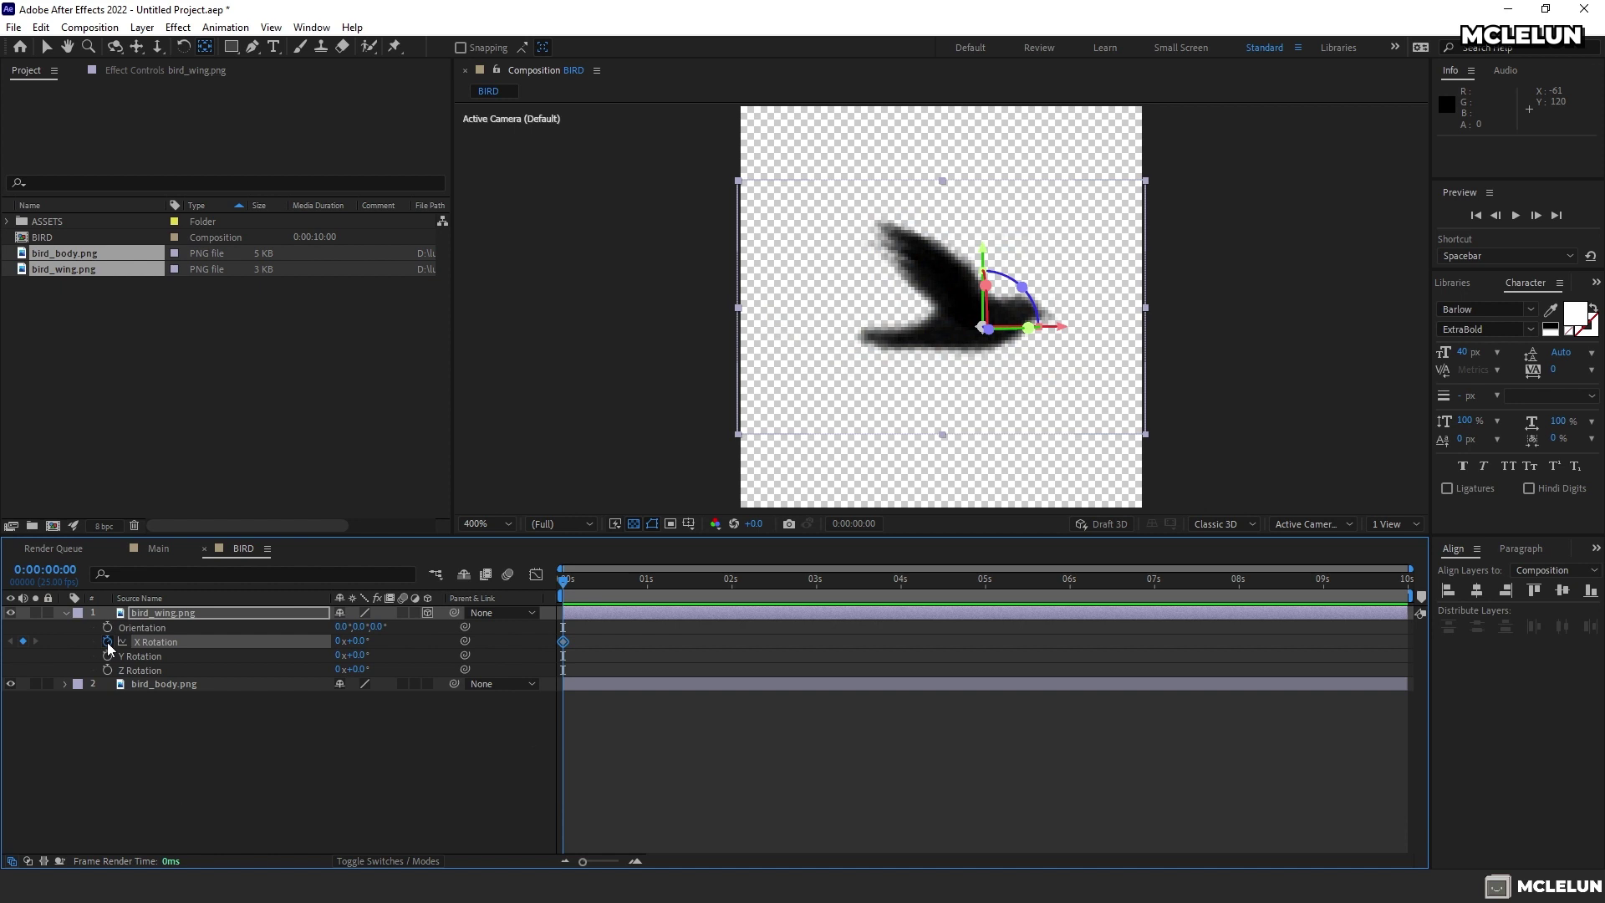
drag(1411, 569, 818, 569)
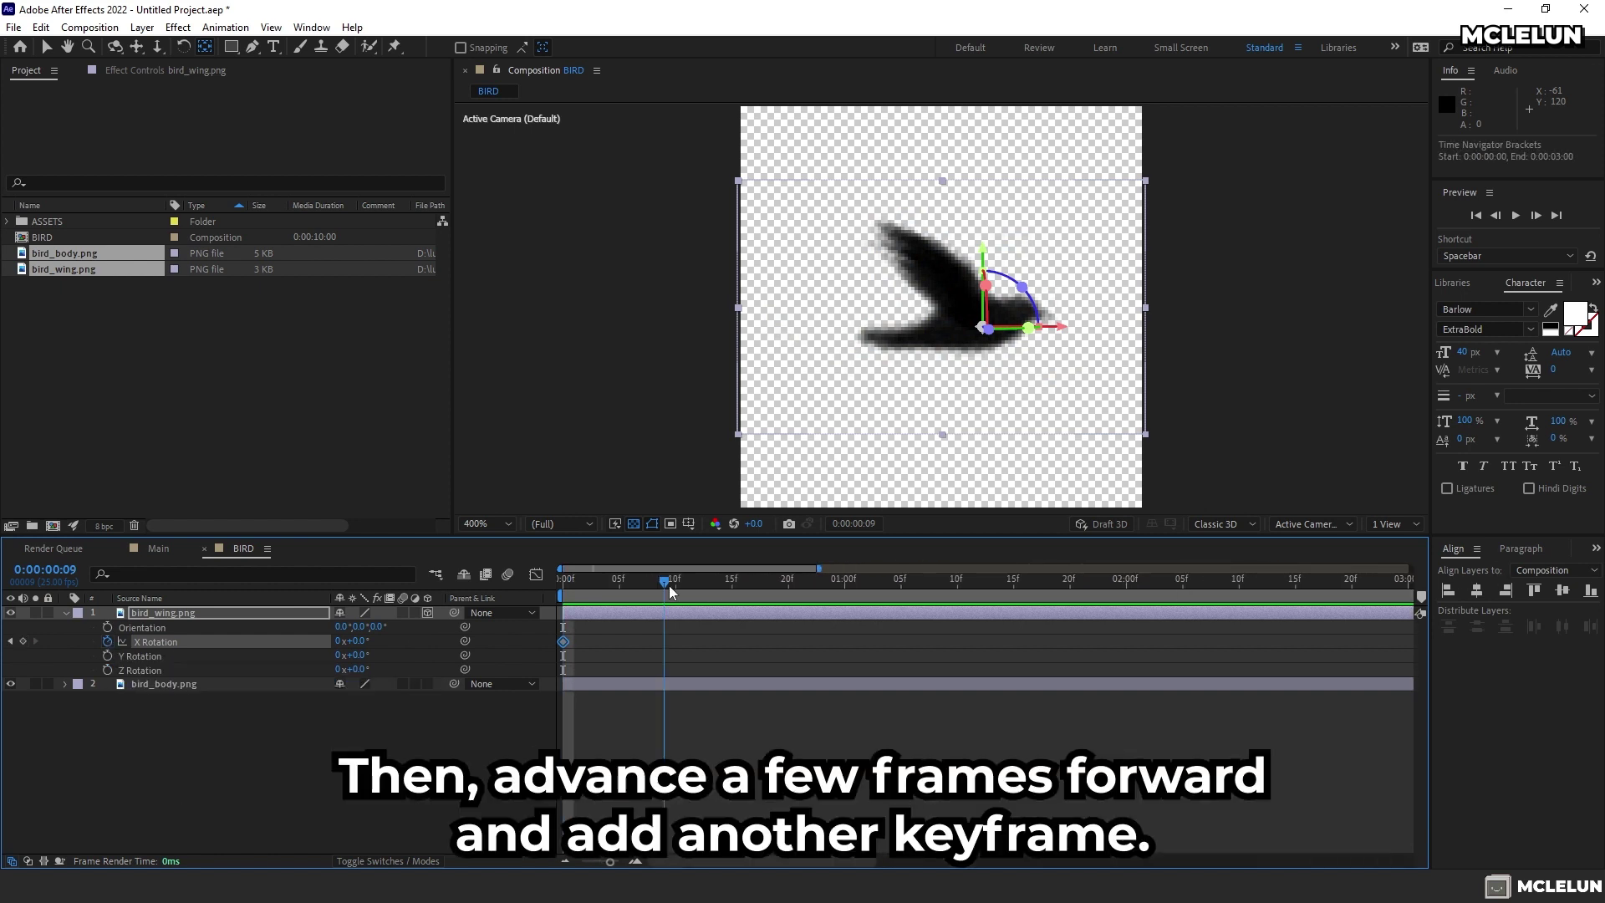
key(Page_Down)
click(23, 642)
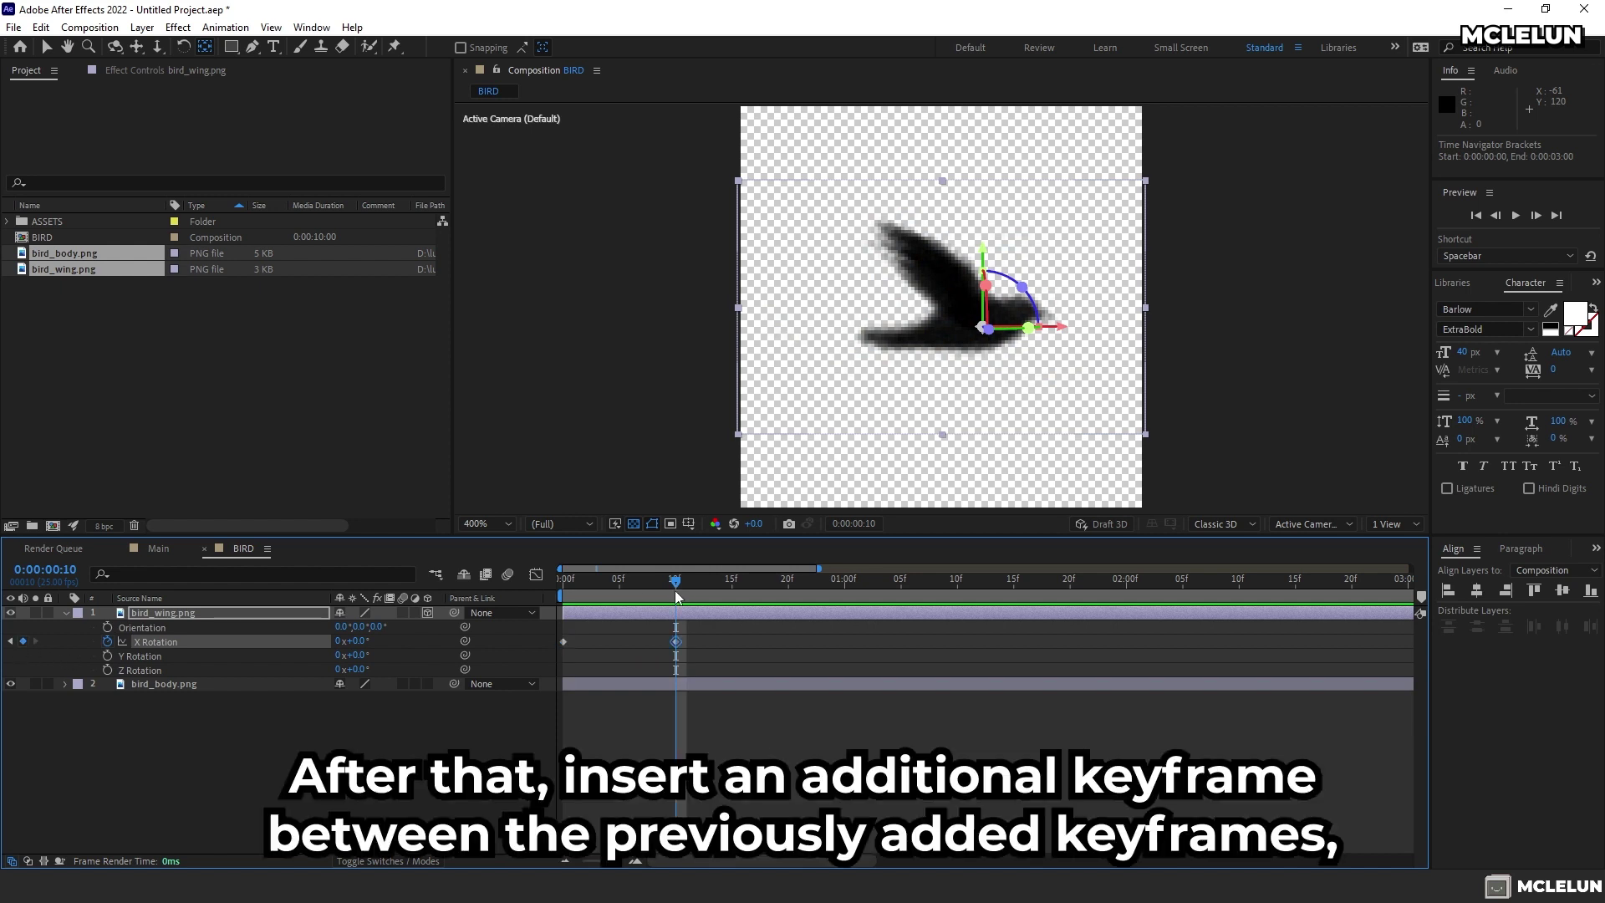
Set the wing's X Rotation to 180° at frame 5, midway between the two keyframes
click(620, 596)
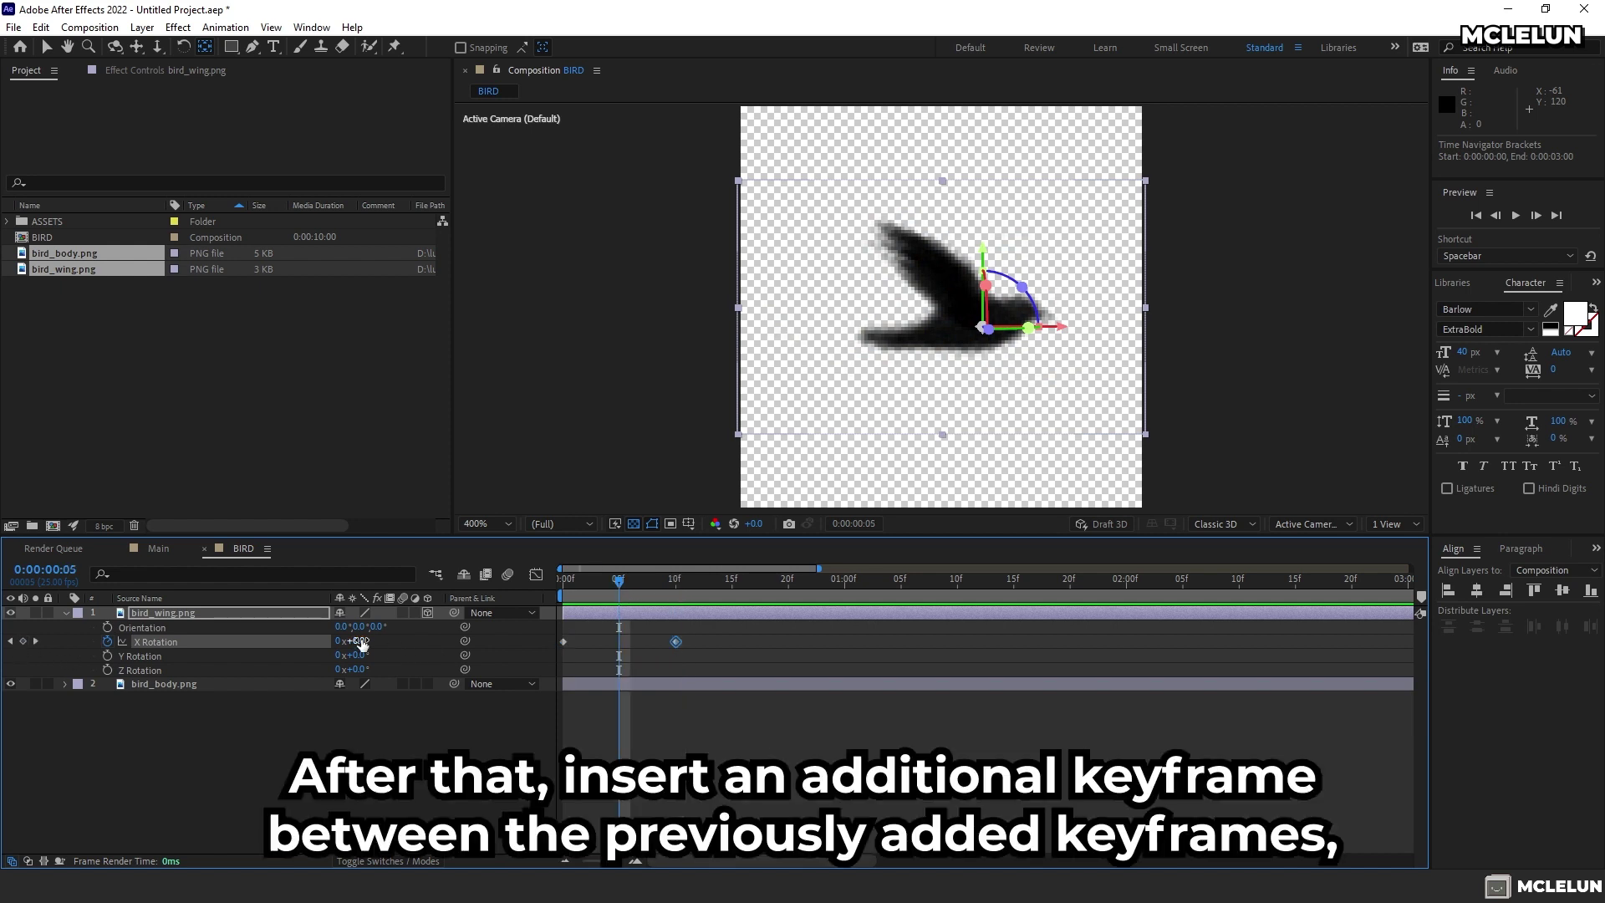
text(180)
key(Return)
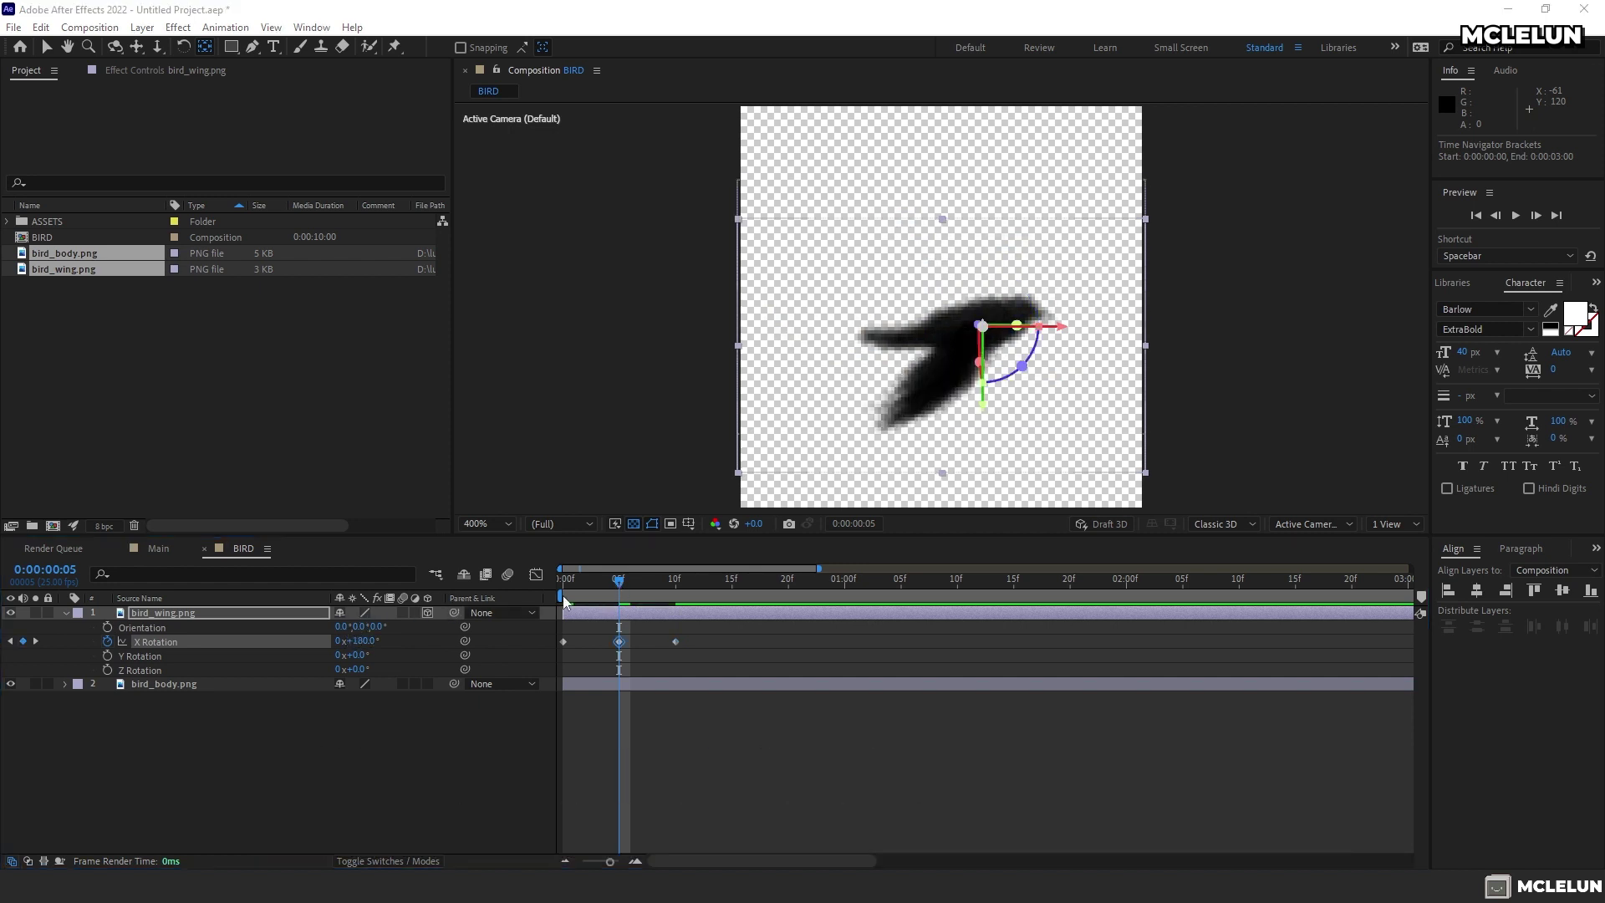
mouse_move(362, 659)
mouse_down()
mouse_move(375, 663)
mouse_move(346, 670)
mouse_move(367, 671)
mouse_up()
key(ctrl+z)
key(ctrl+z)
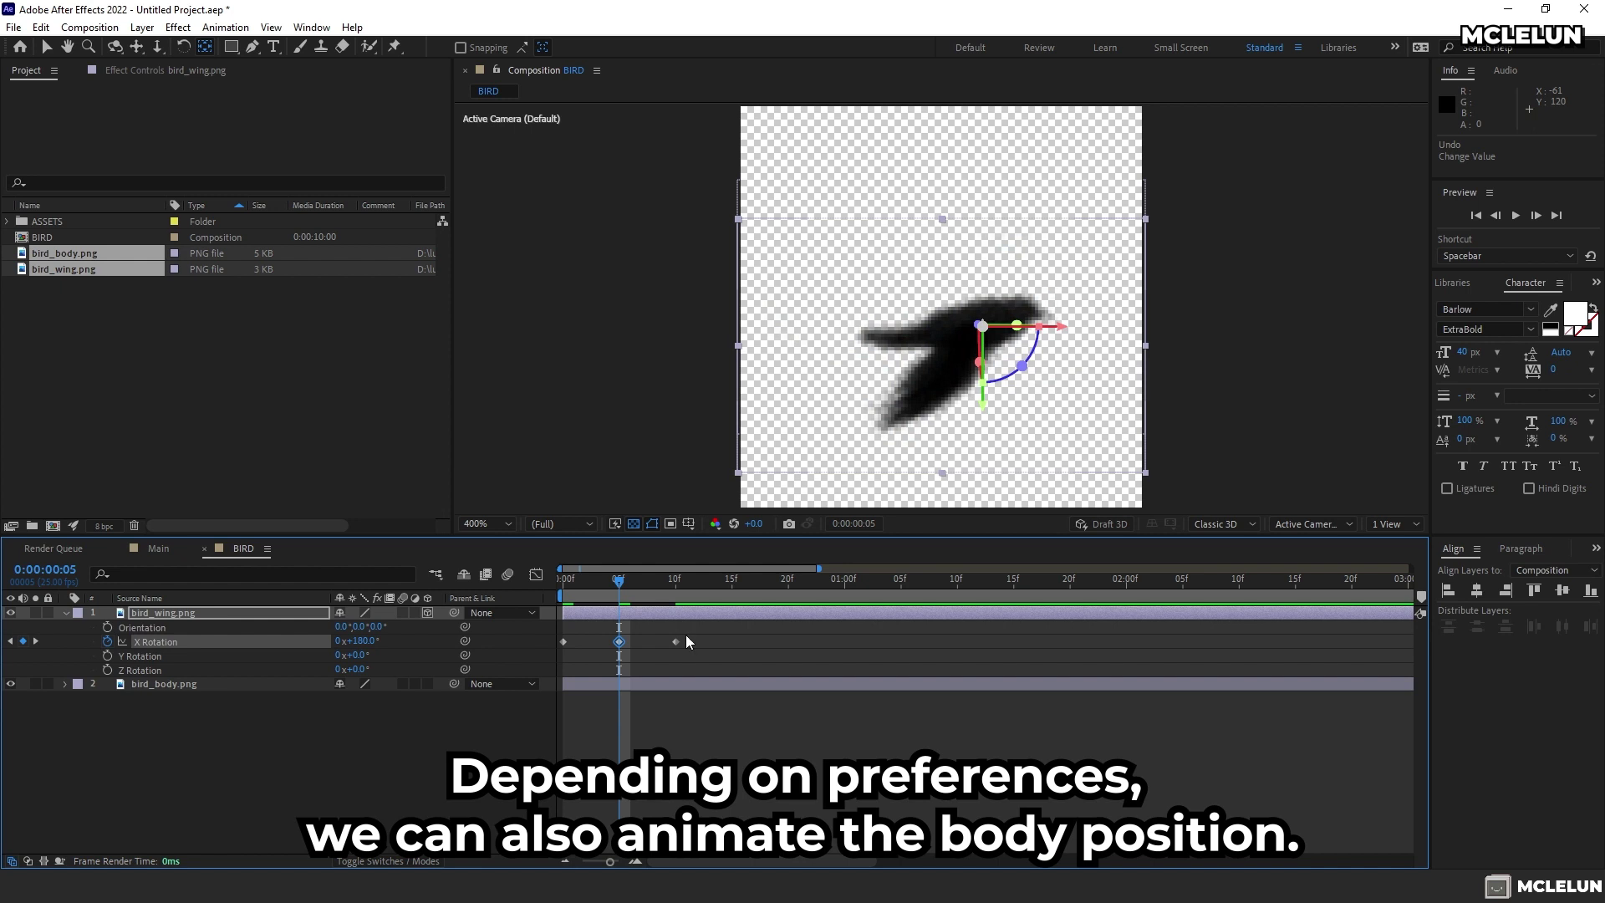
Parent the bird_wing.png layer to the bird_body.png layer
mouse_move(612, 593)
mouse_down()
mouse_move(681, 609)
mouse_move(618, 598)
mouse_up()
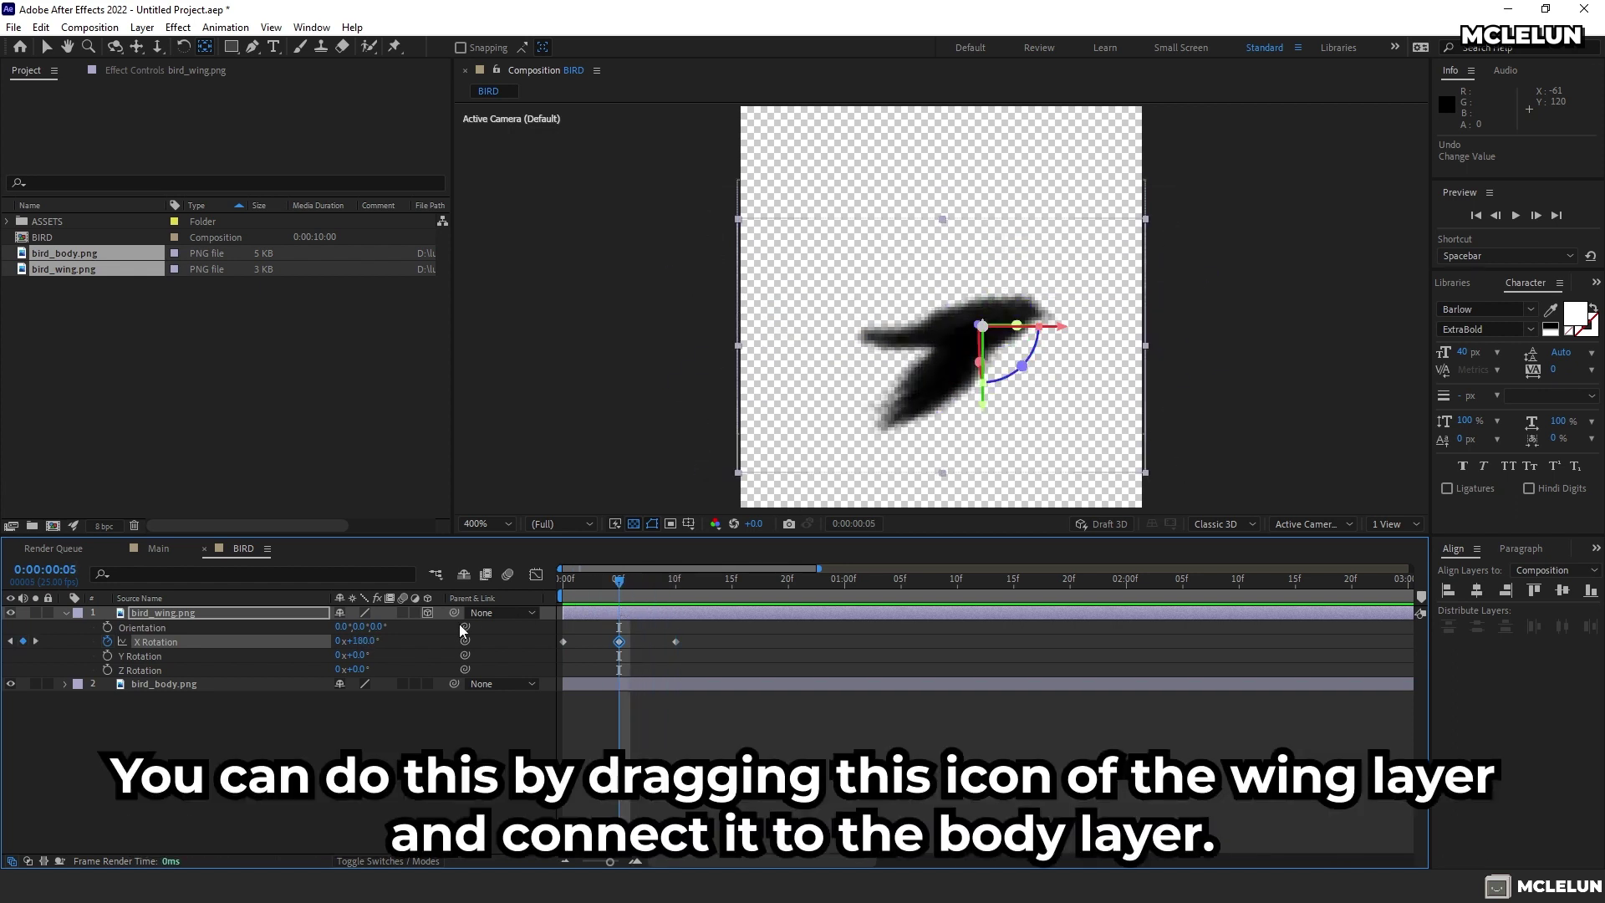
drag(454, 614, 264, 687)
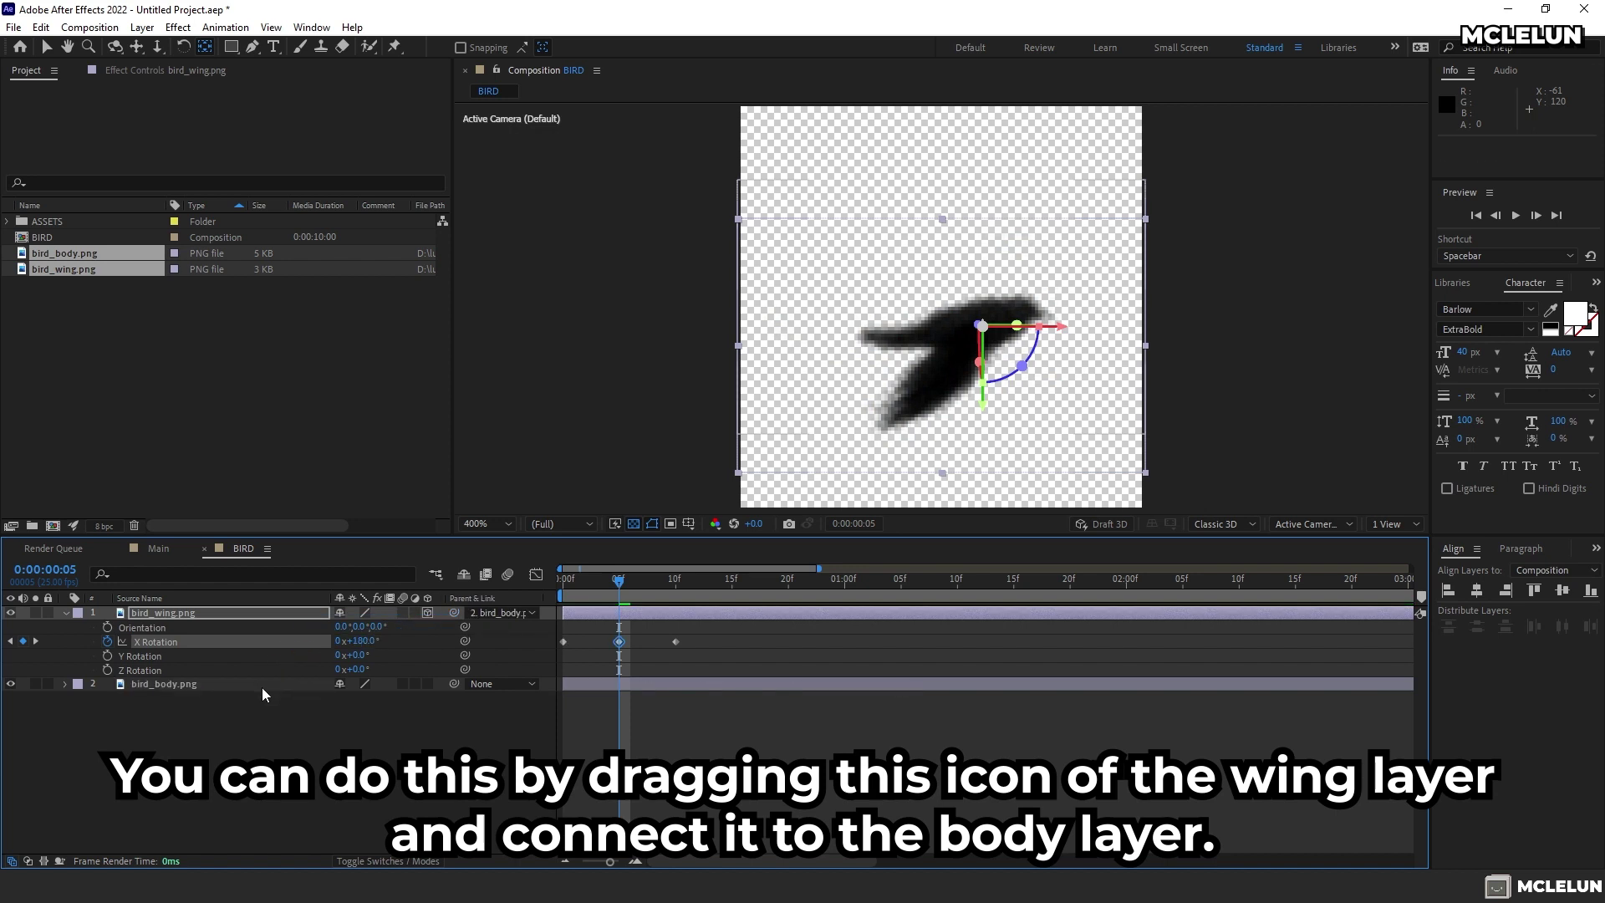
Keyframe the body's Position at 60, 60 on frames 0 and 10, and raise it to 60, 53 on frame 5
click(264, 691)
key(p)
key(Home)
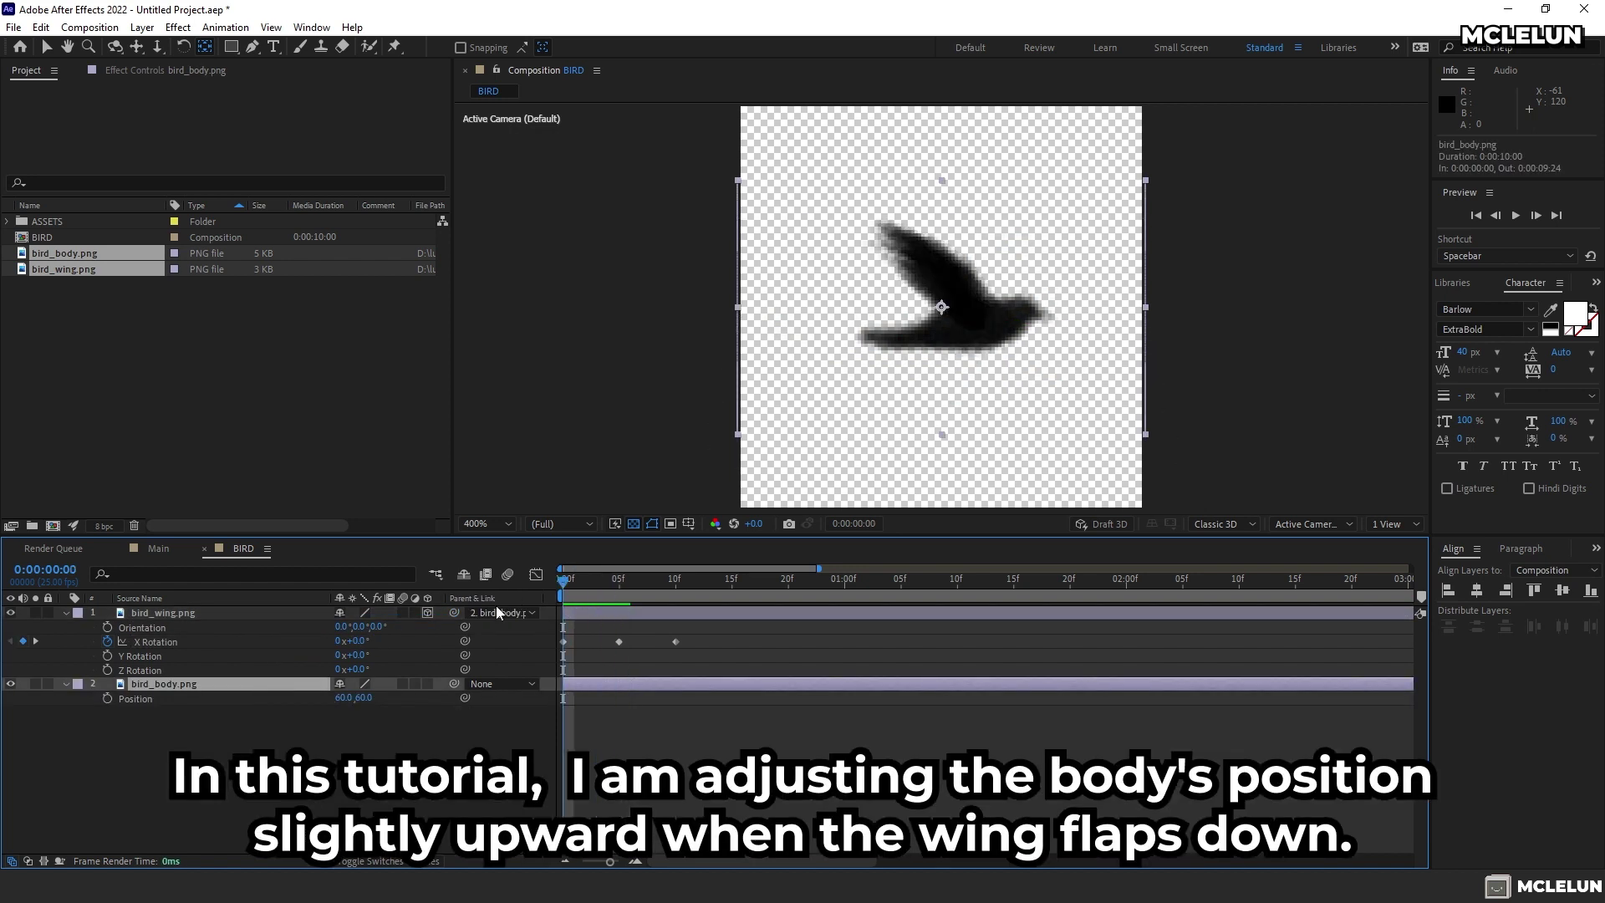
click(107, 699)
mouse_move(642, 583)
mouse_down()
mouse_move(675, 583)
mouse_move(618, 588)
mouse_up()
drag(365, 698, 359, 698)
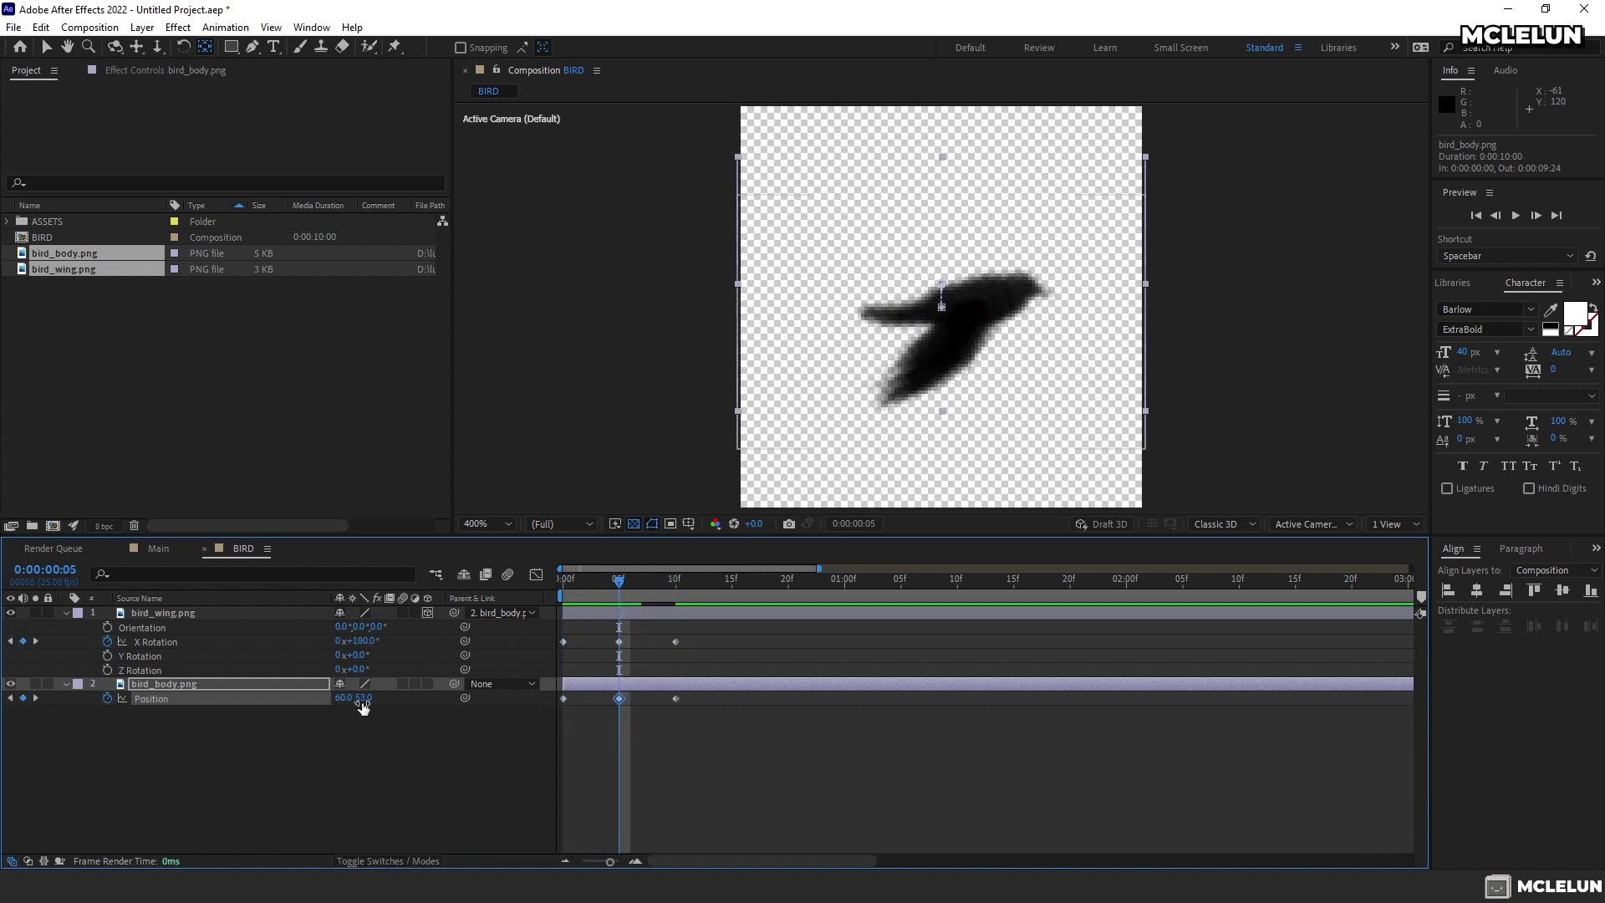
click(387, 735)
drag(584, 589, 677, 600)
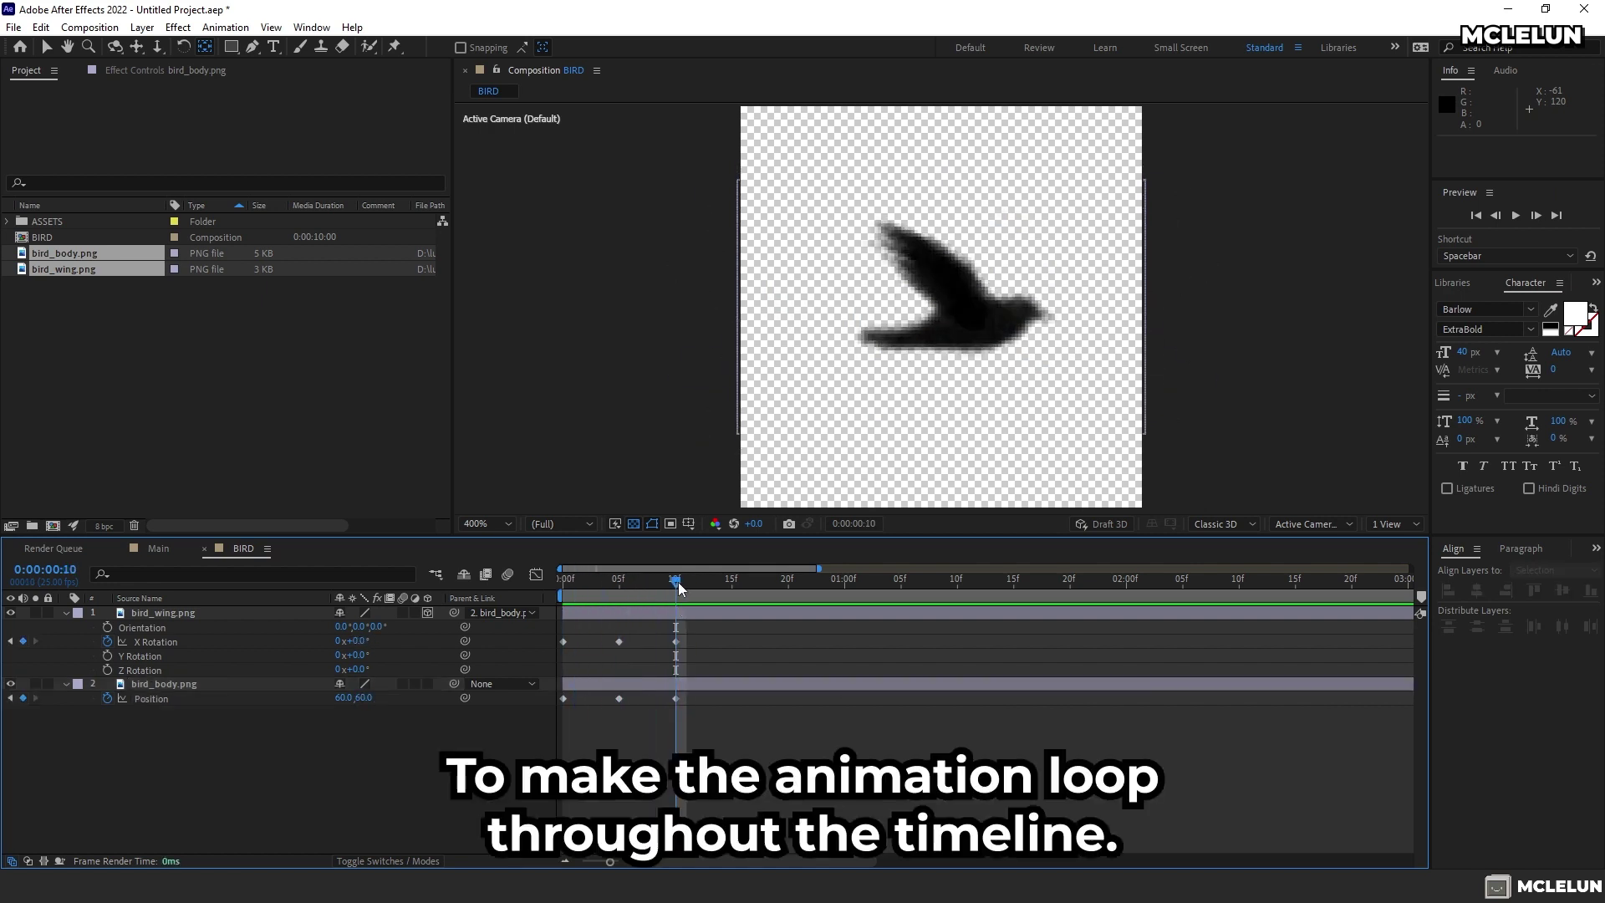
Add the expression loopOut("cycle") to the wing layer's X Rotation
alt+click(107, 642)
text(lo)
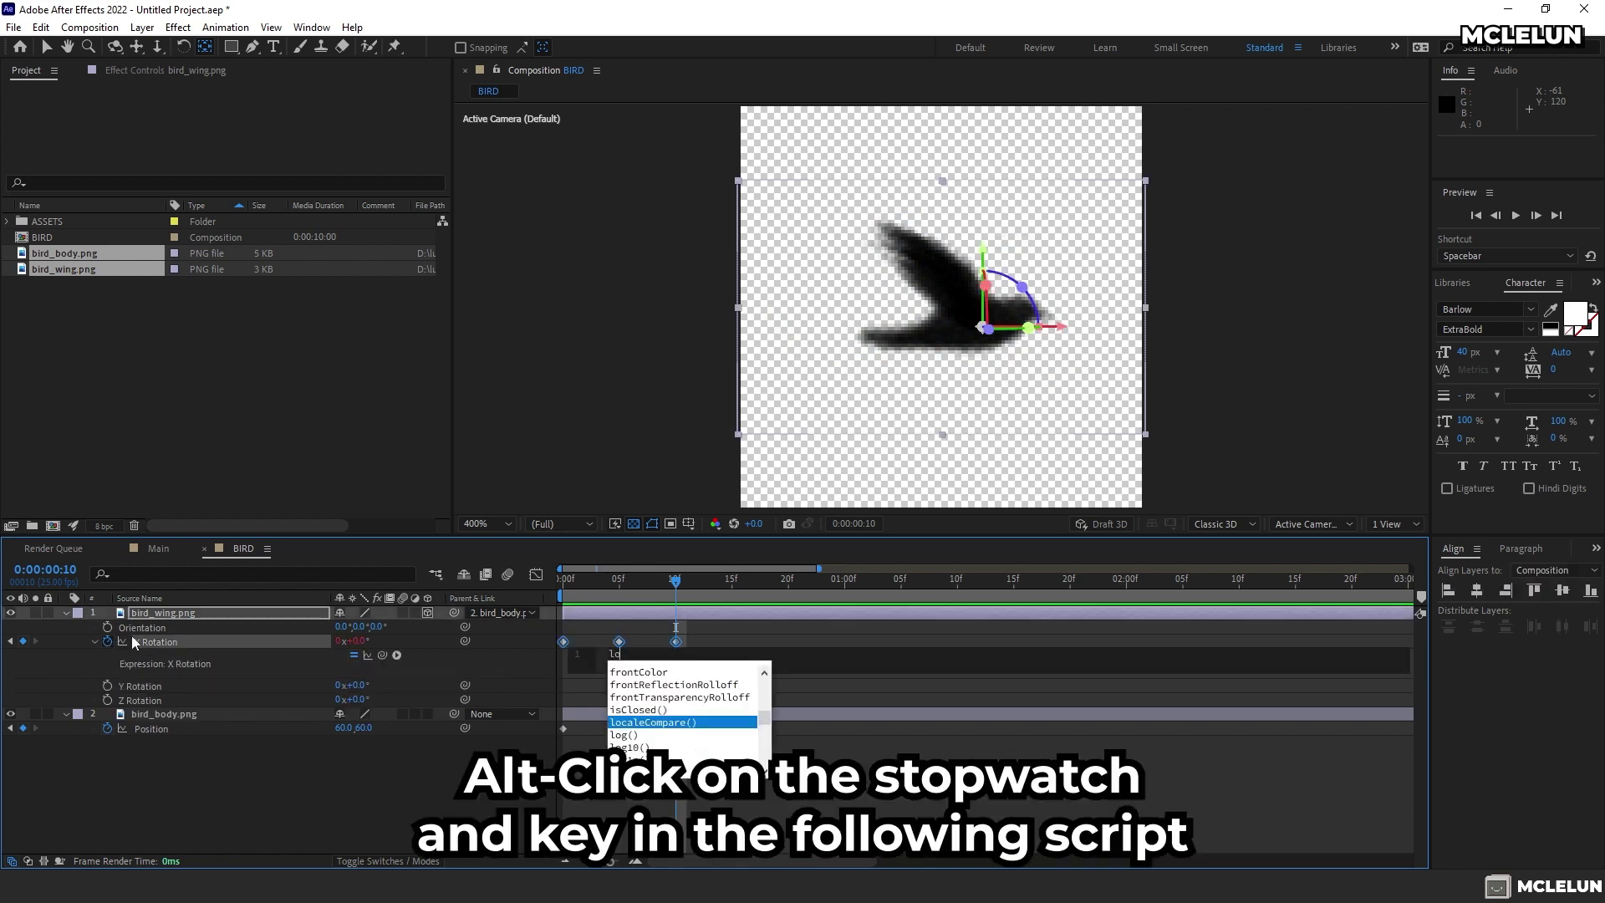
text(opOut)
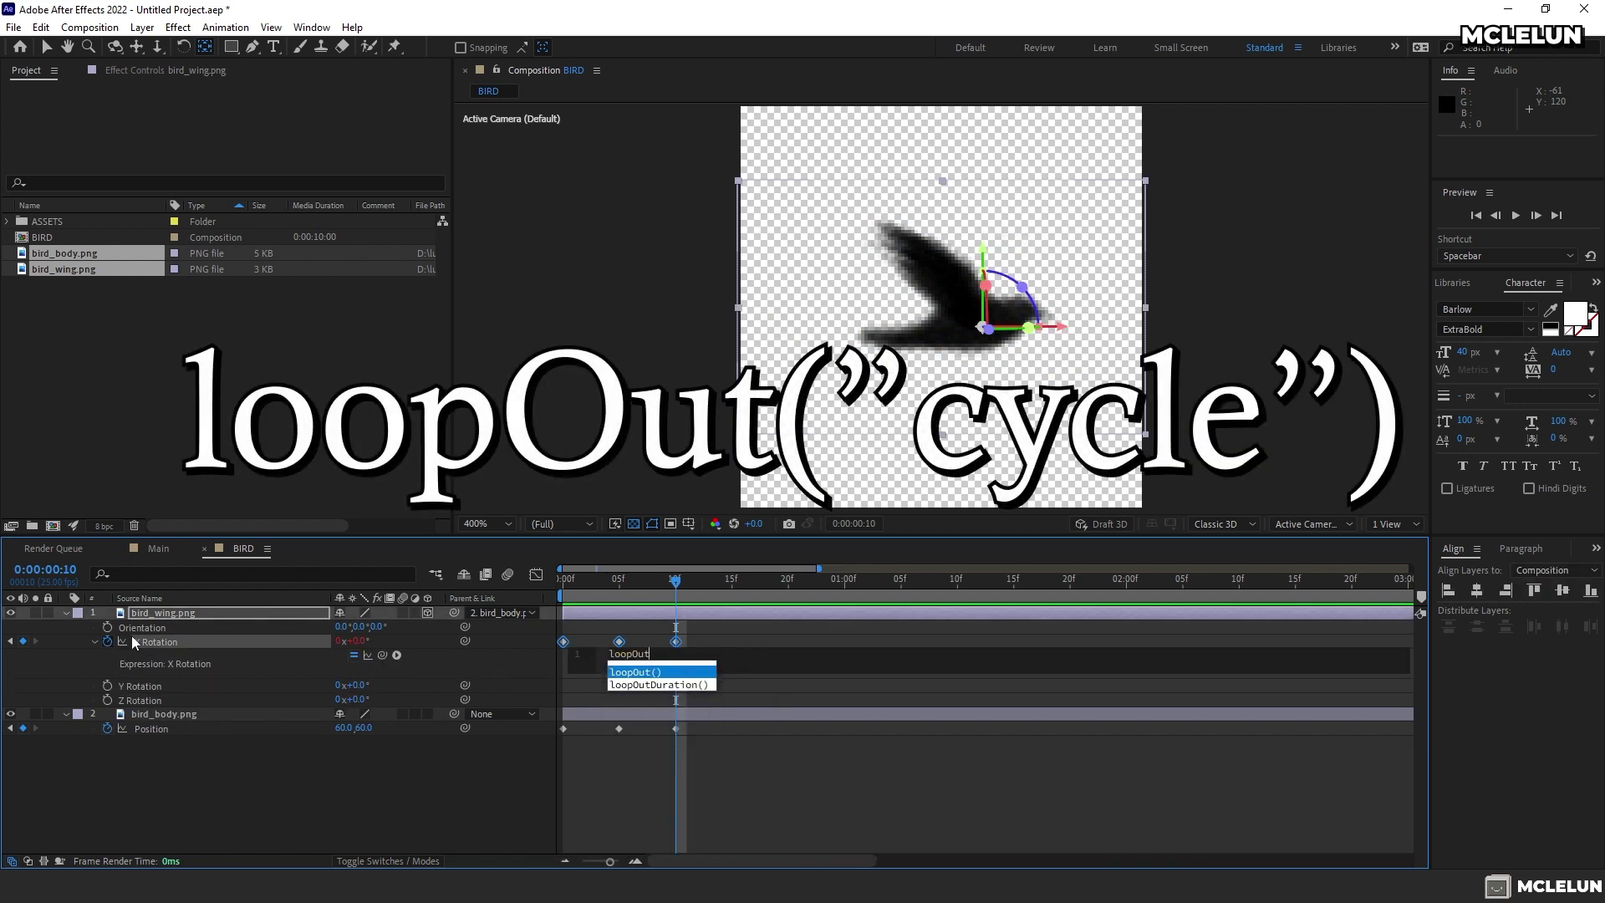
text(("cycle)
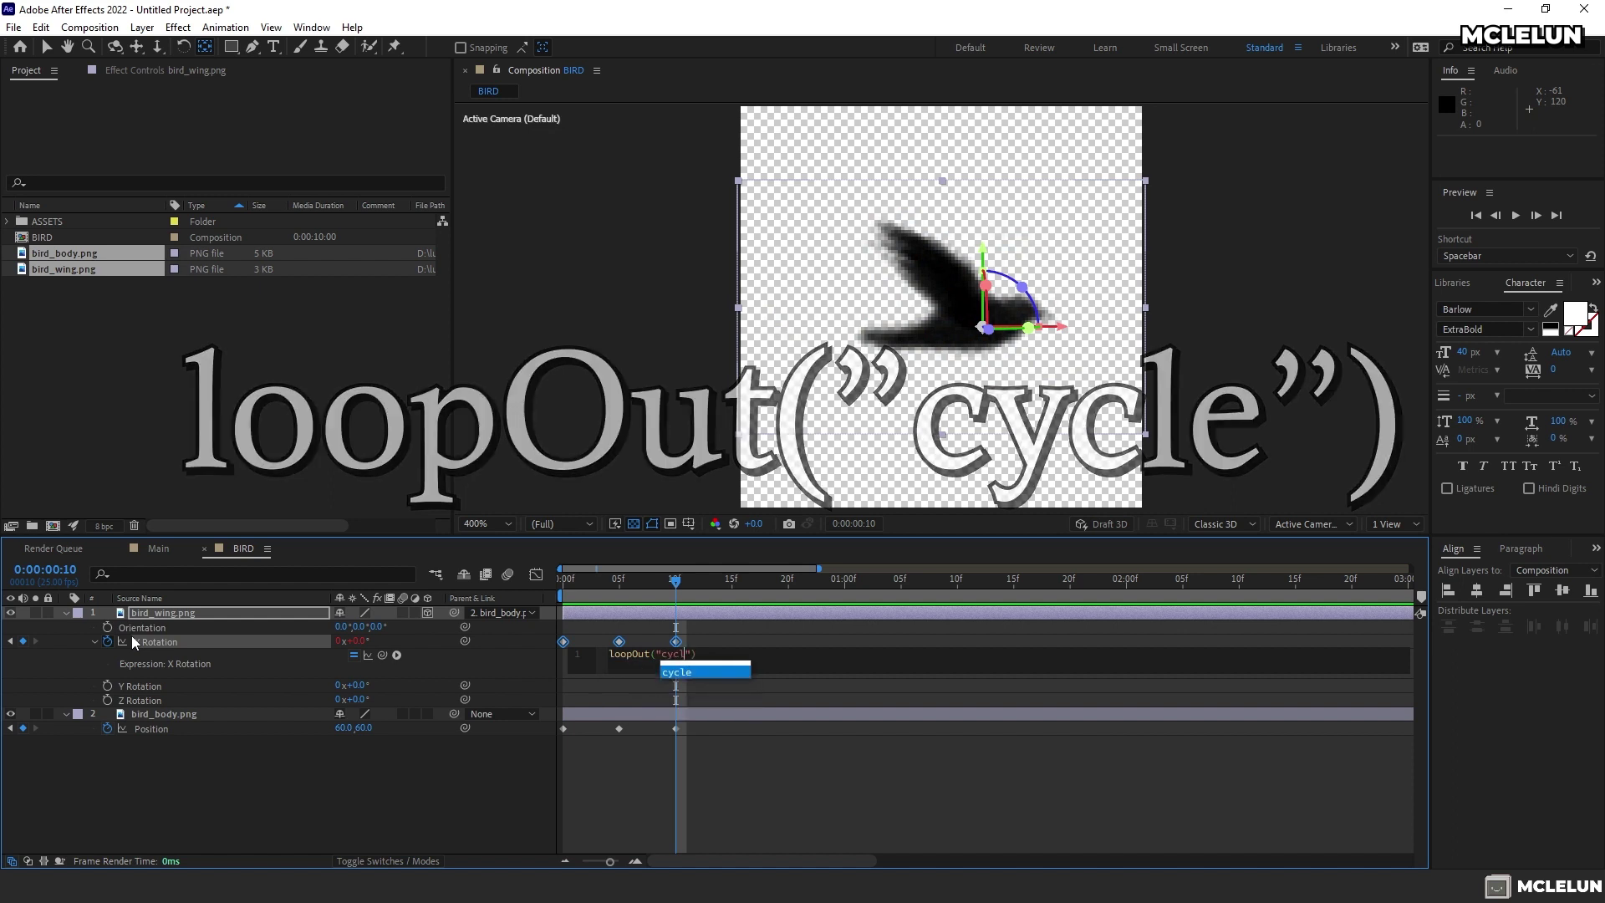
Copy the loopOut("cycle") expression to the body layer's Position and preview the looping flight
drag(710, 655, 596, 653)
key(ctrl+c)
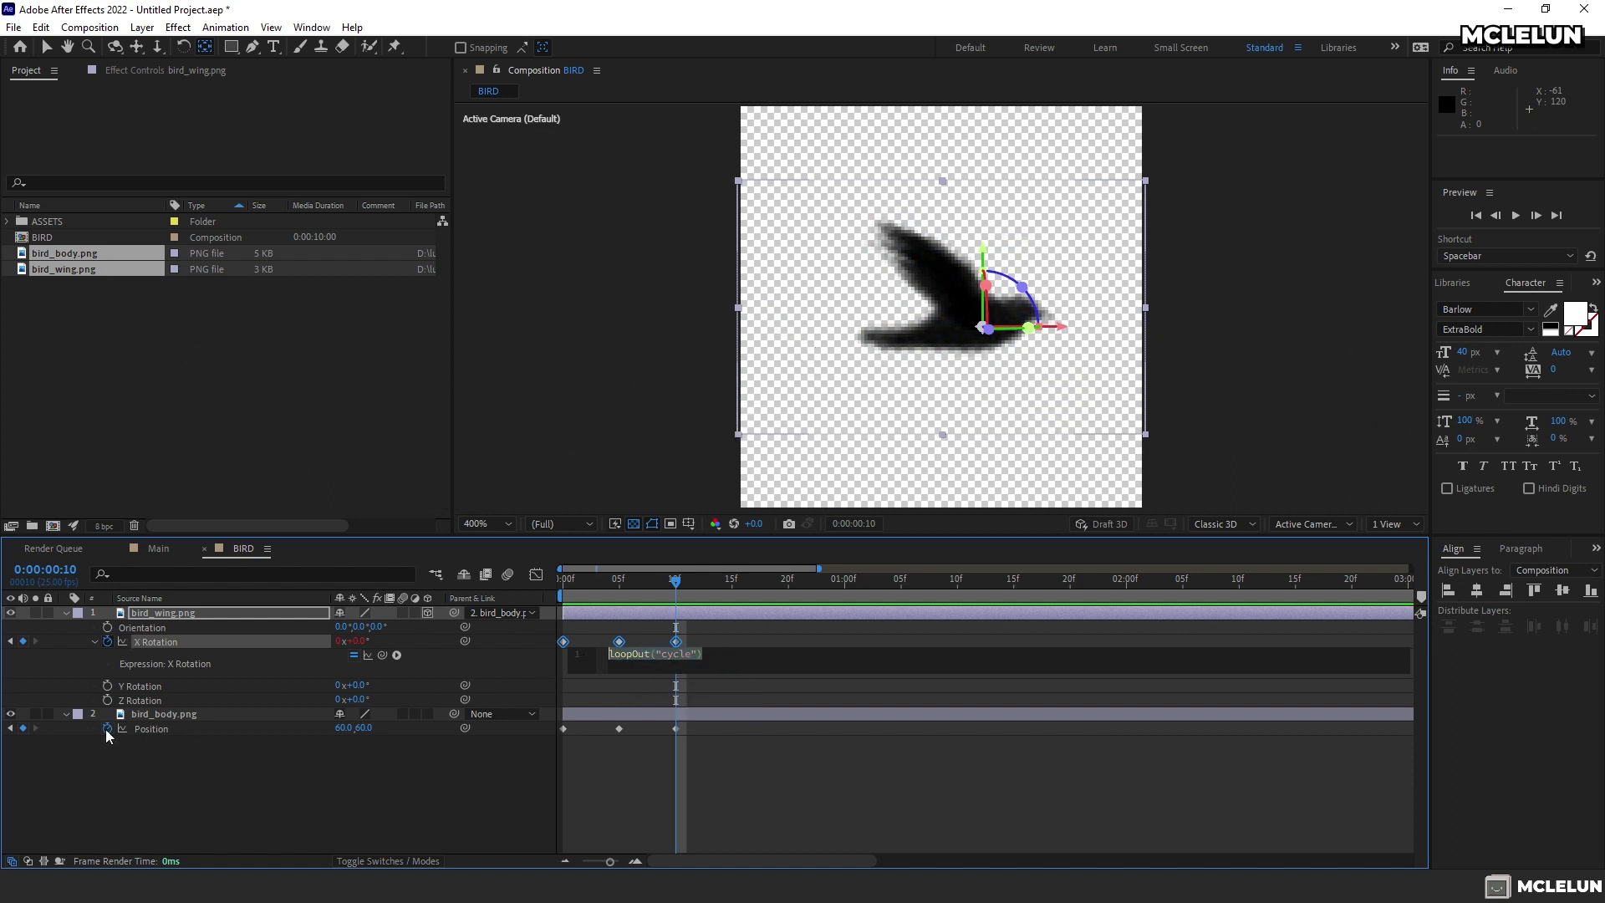
alt+click(107, 730)
key(ctrl+v)
key(space)
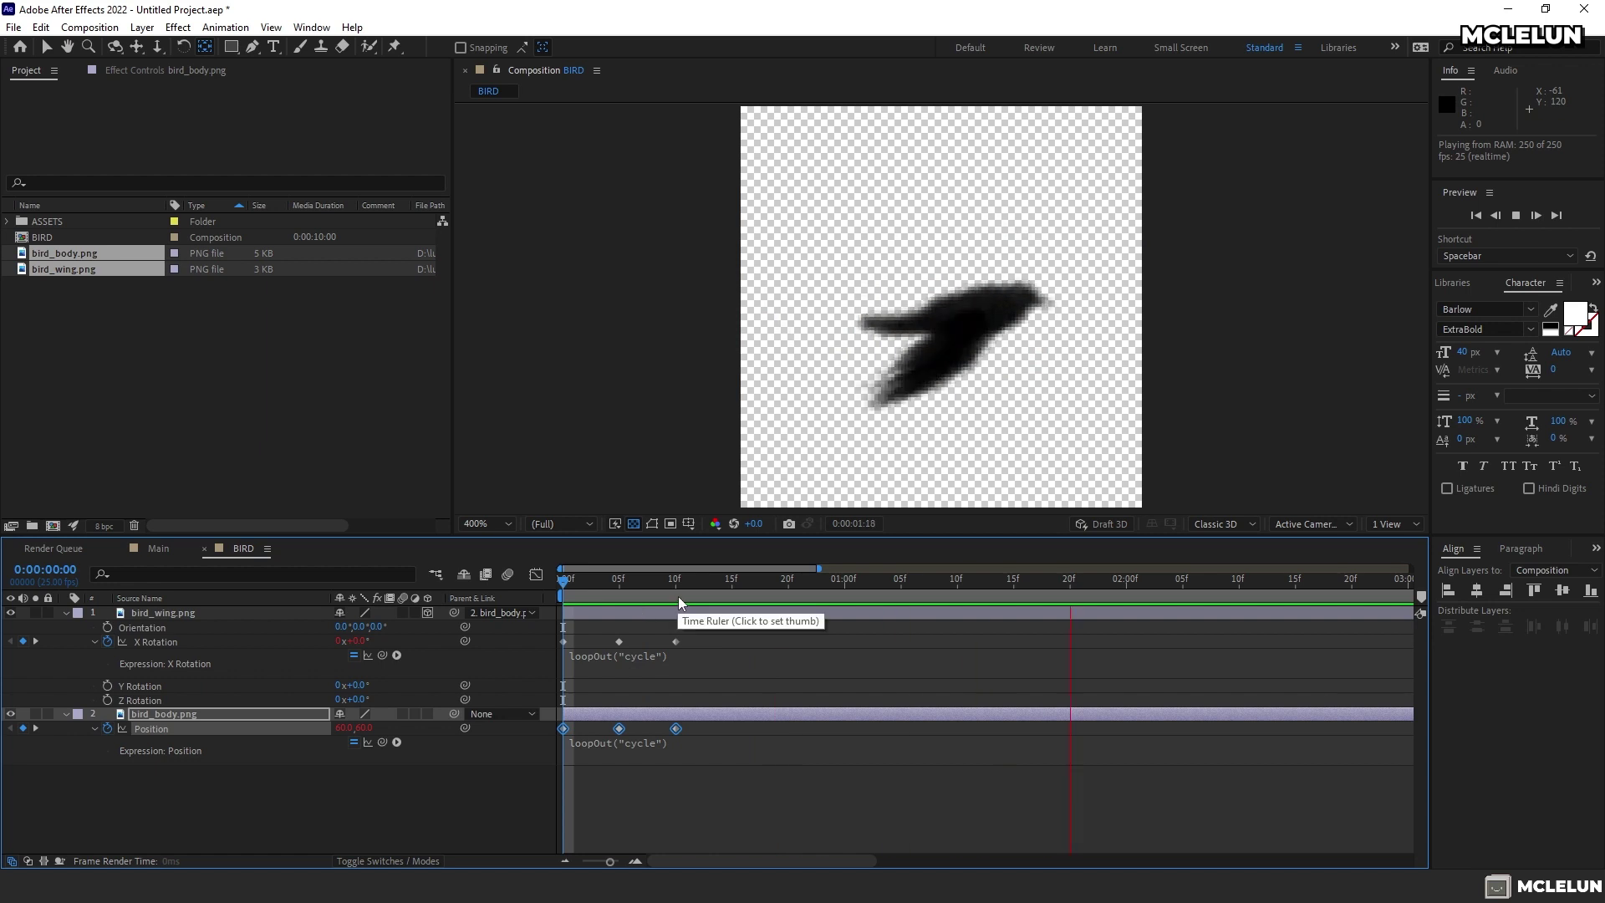
Apply Easy Ease to all of the wing's X Rotation and the body's Position keyframes and scrub through the flap
click(678, 587)
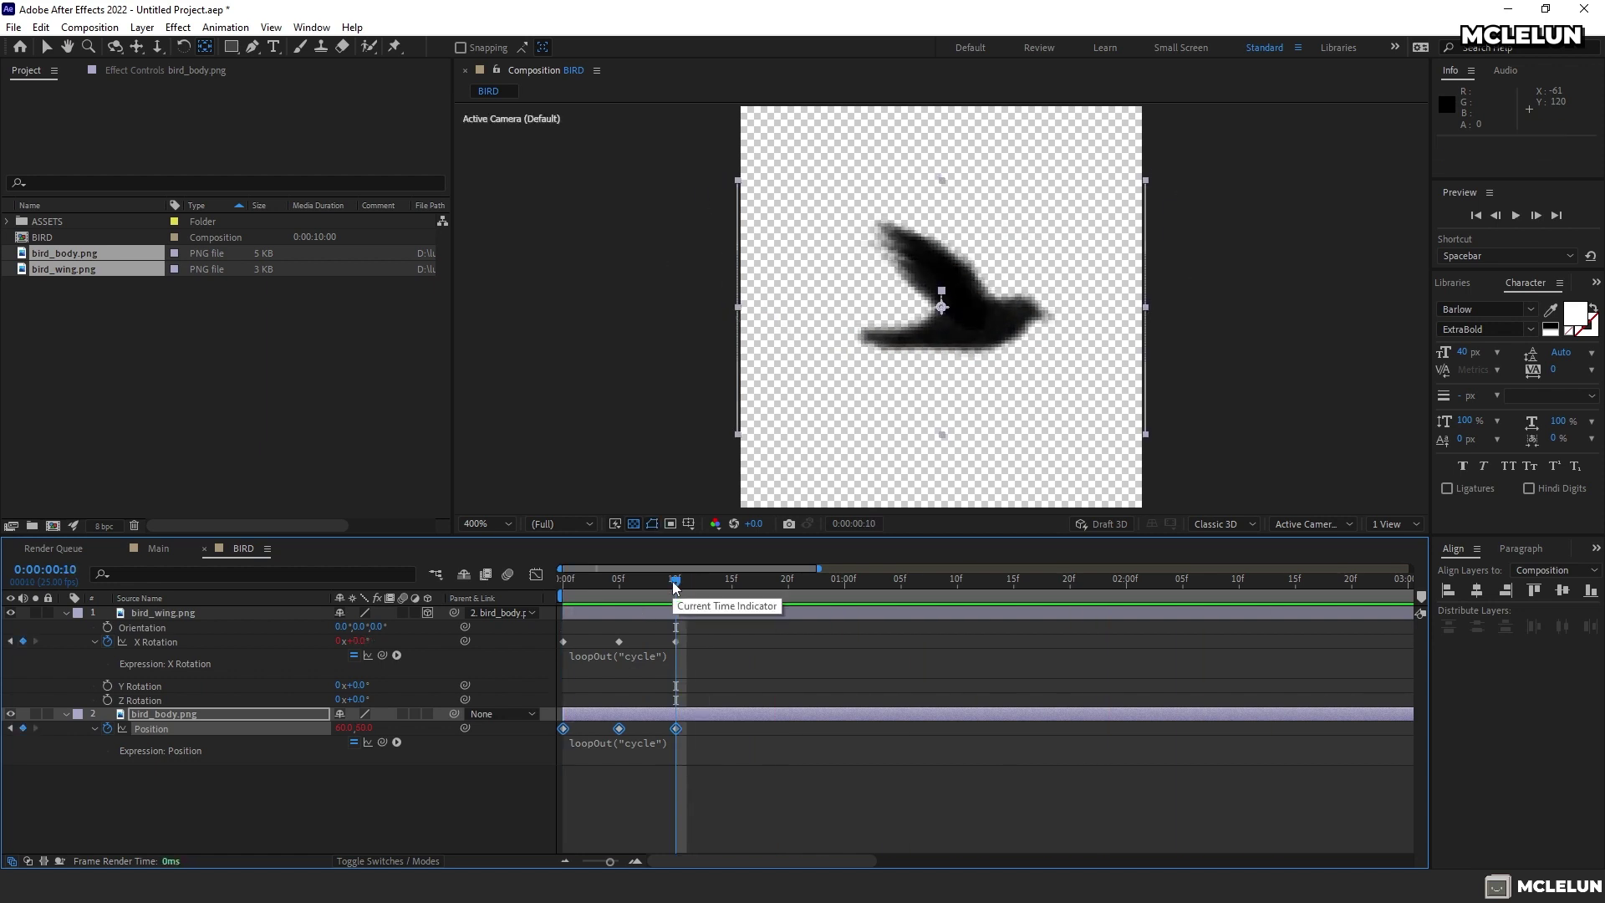
drag(548, 625, 694, 750)
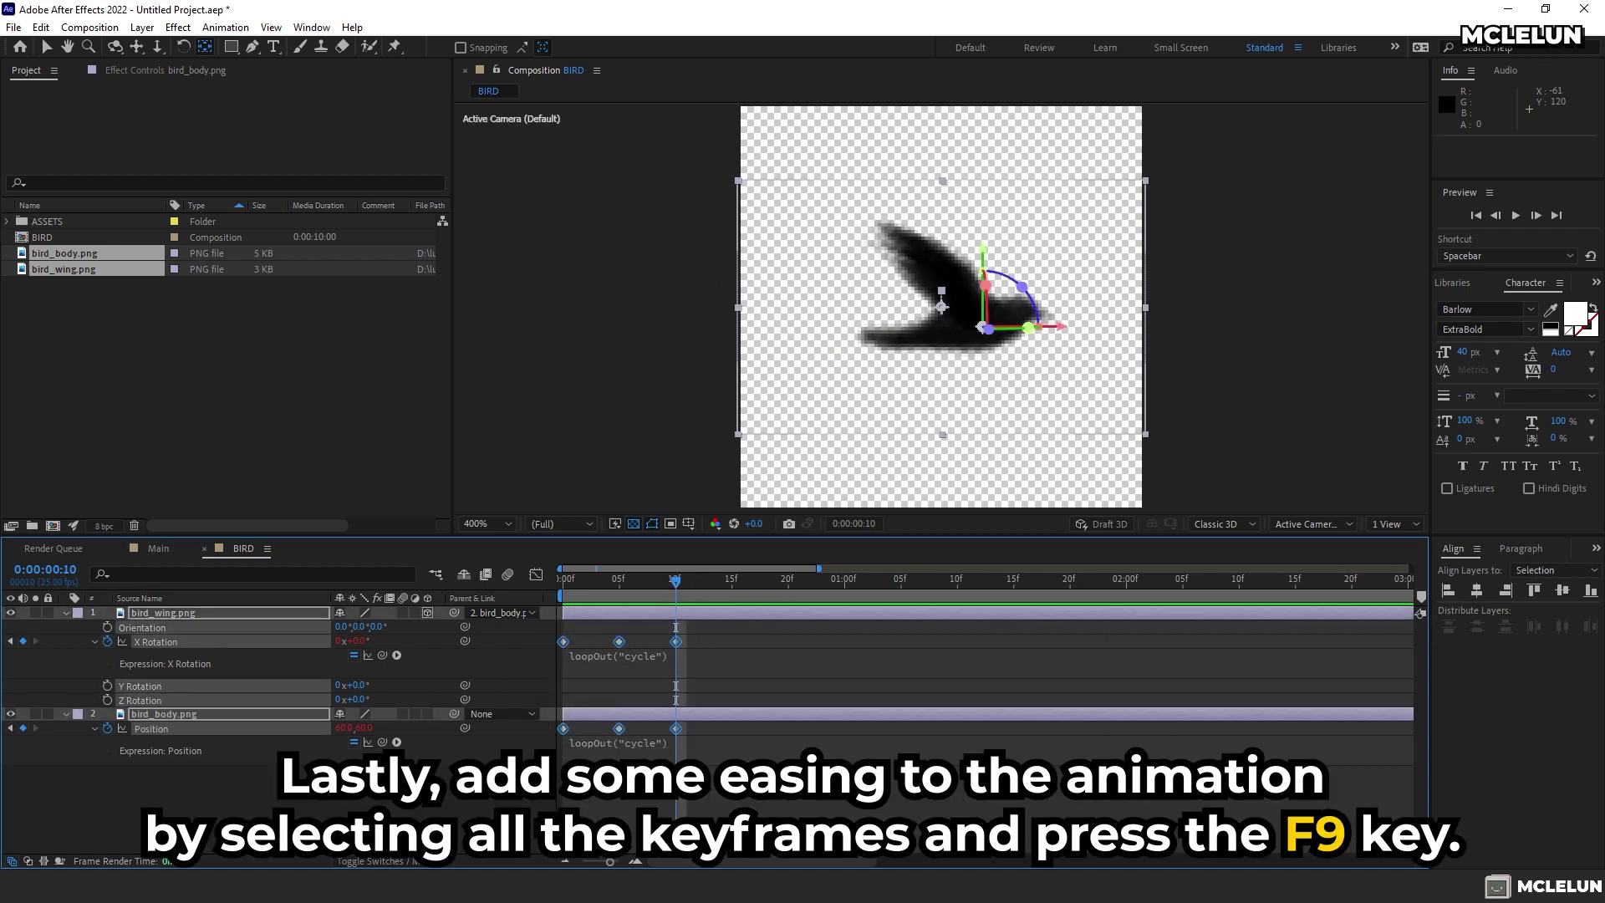
key(F9)
click(604, 604)
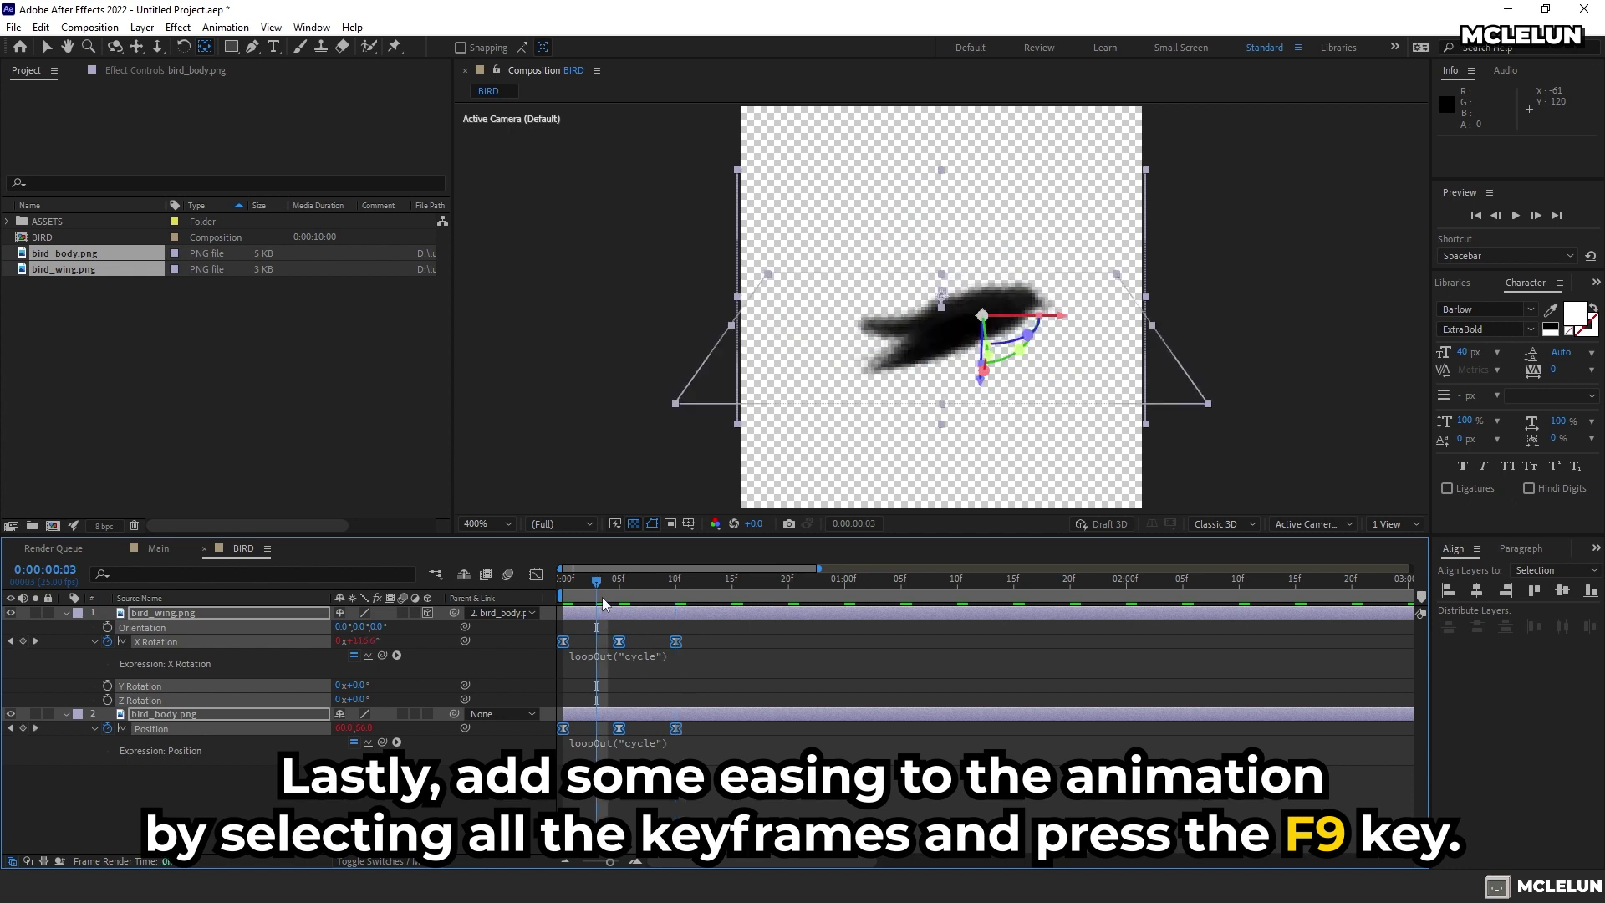
drag(600, 587, 562, 587)
Speed up the flap by retiming the wing and body keyframes, with middle keyframes on frame 4 and last ones on frame 6
drag(715, 634, 557, 757)
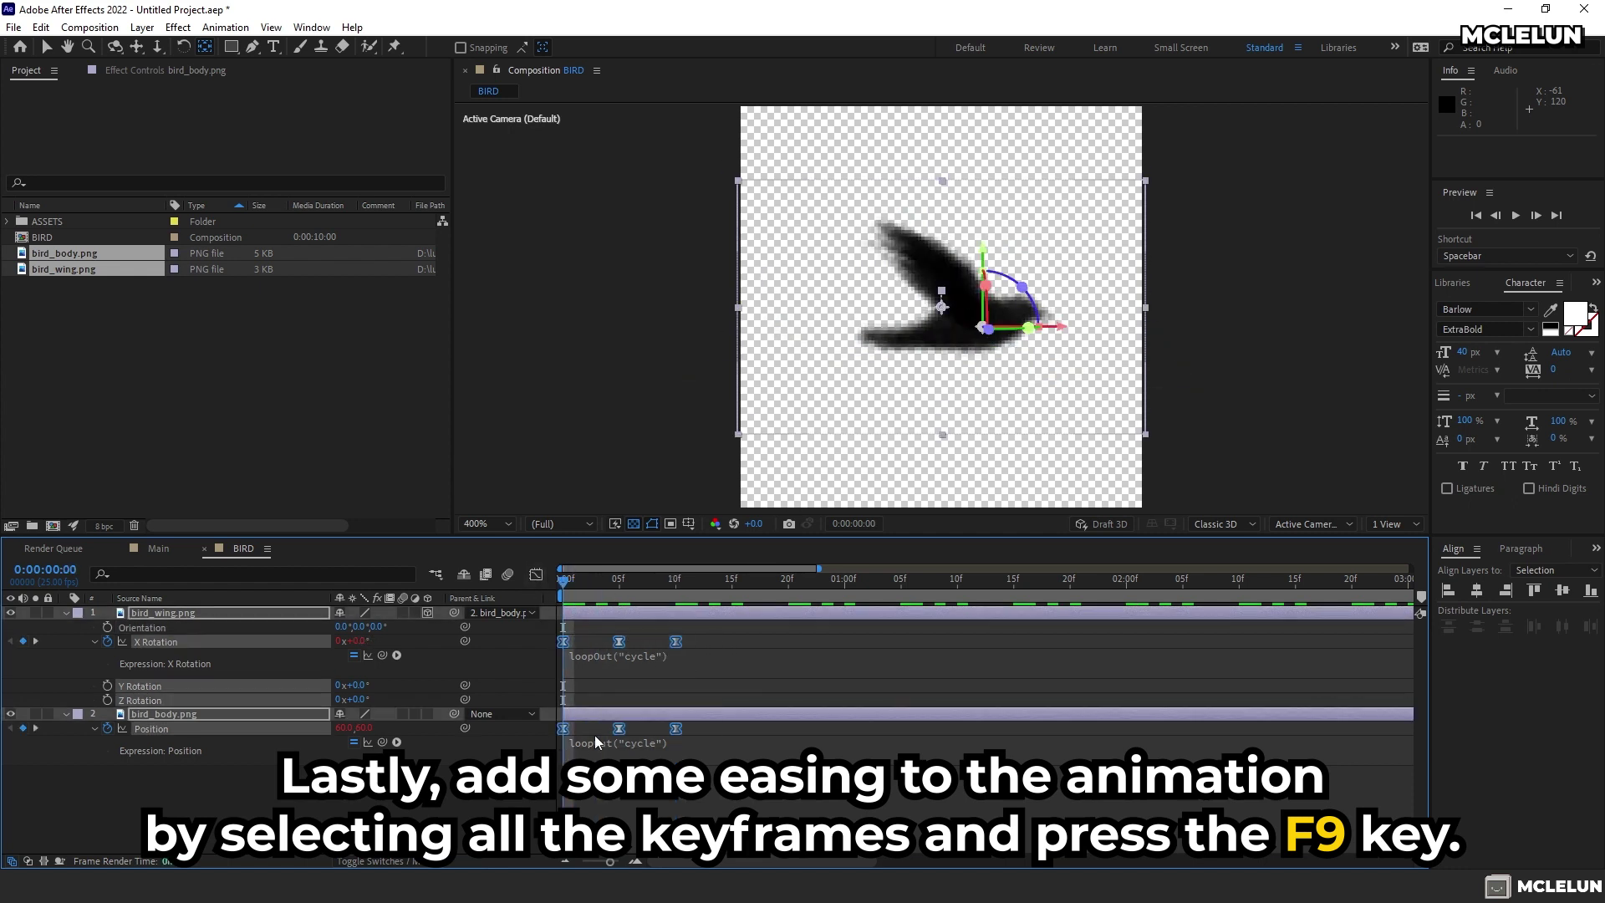
alt+drag(677, 730, 630, 733)
drag(566, 585, 609, 642)
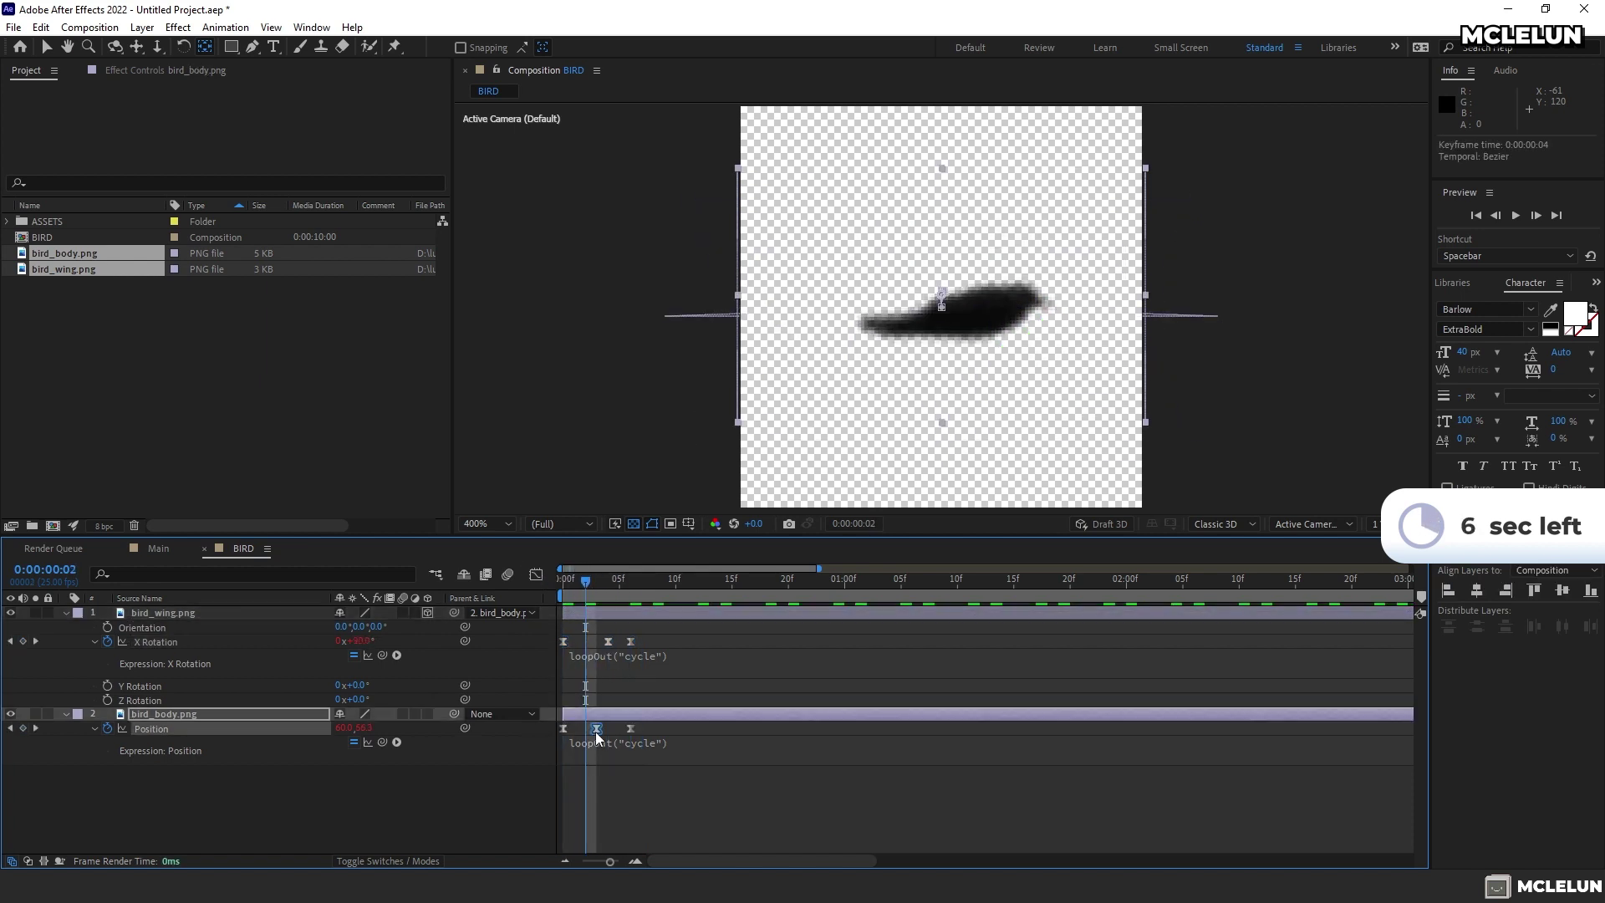
drag(597, 728, 609, 728)
key(Home)
key(space)
Shift the last wing and body keyframes to frame 7 and the body's middle Position keyframe to frame 5, and preview
click(610, 590)
key(Page_Down)
drag(631, 642, 642, 642)
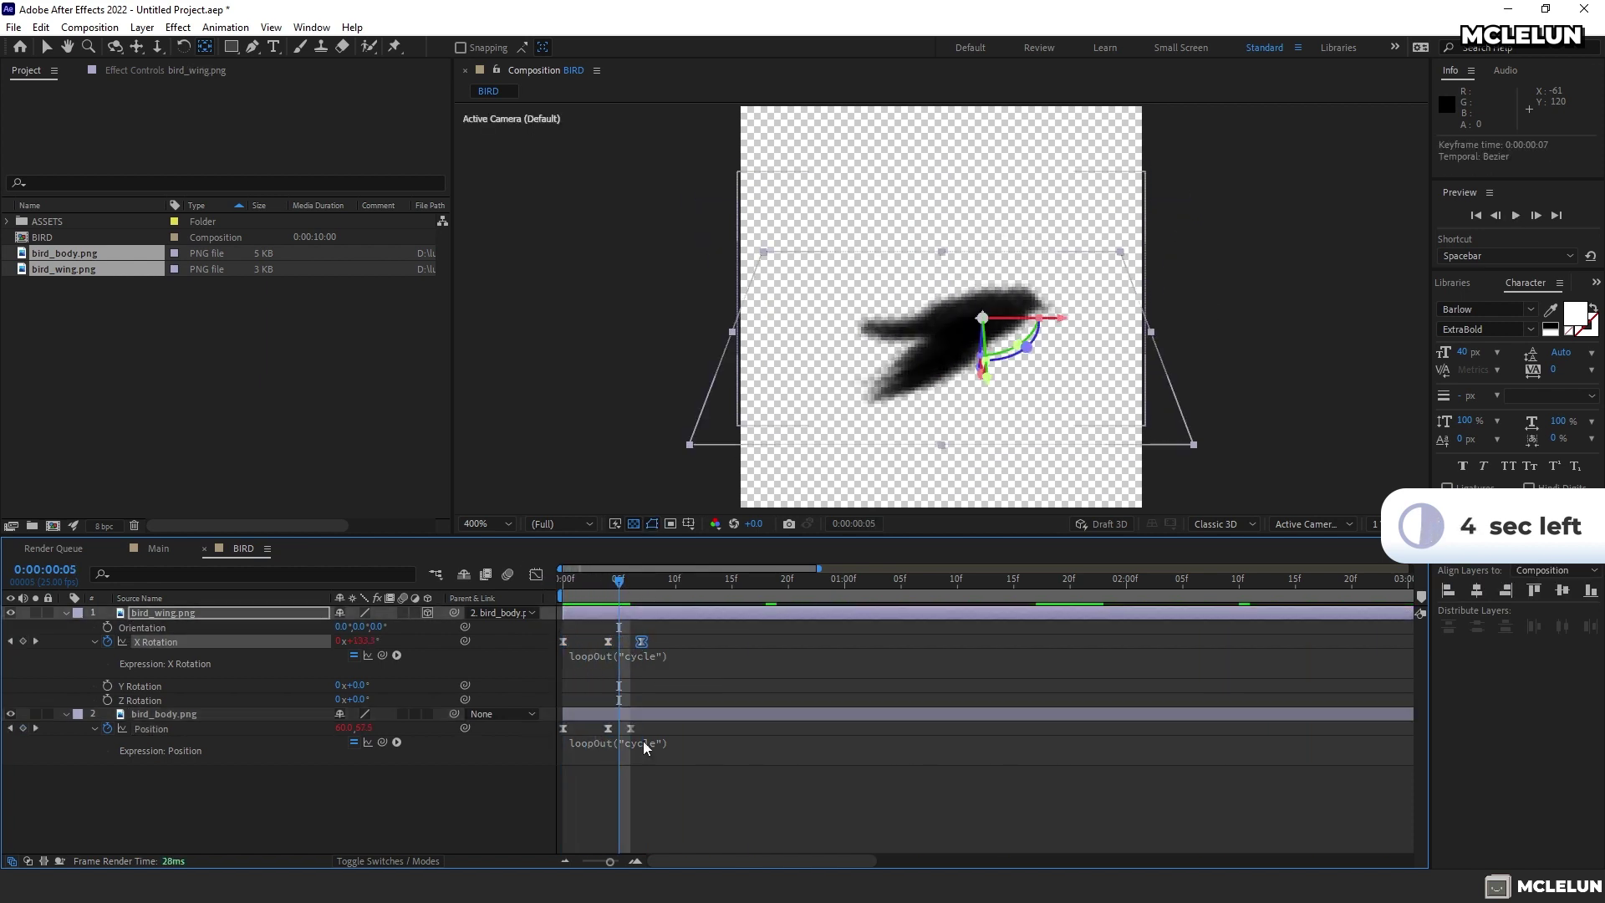
drag(631, 729, 641, 728)
drag(609, 728, 619, 729)
key(Home)
key(space)
Readjust the flap keyframe timing, placing the body's middle Position keyframe on frame 4, and preview the flight
drag(609, 641, 656, 736)
drag(644, 642, 608, 641)
click(630, 645)
drag(619, 729, 608, 729)
key(space)
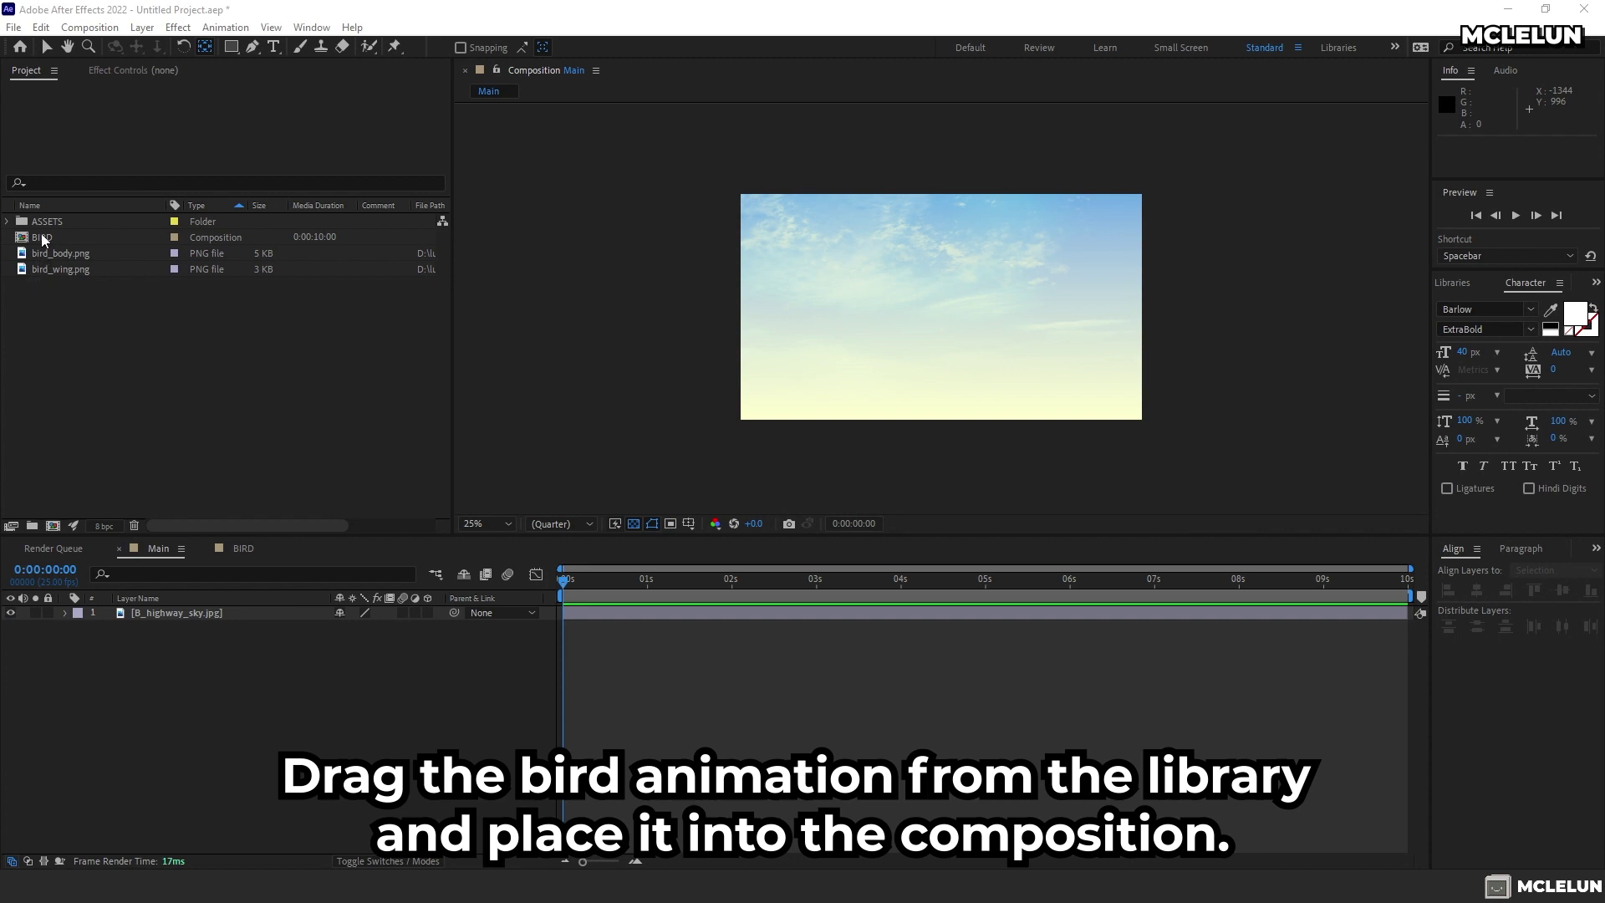
Place the BIRD composition above the sky layer in Main and keyframe its Position at about -128, 712 at 0 seconds
drag(42, 240, 197, 617)
scroll(948, 345, up, 2)
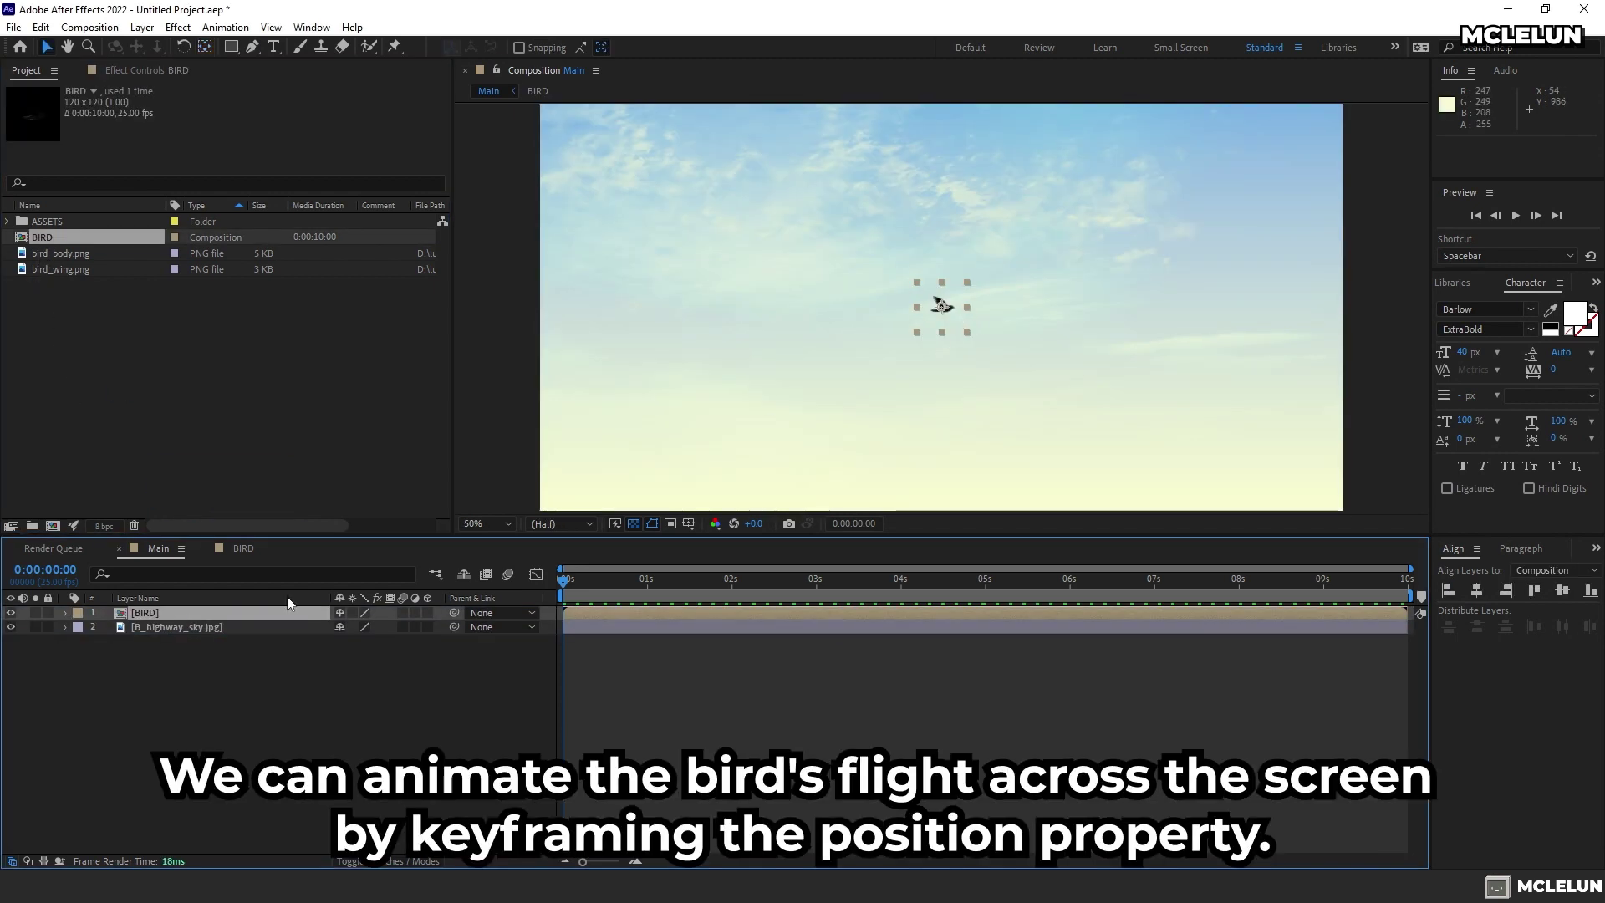
key(p)
drag(941, 308, 487, 379)
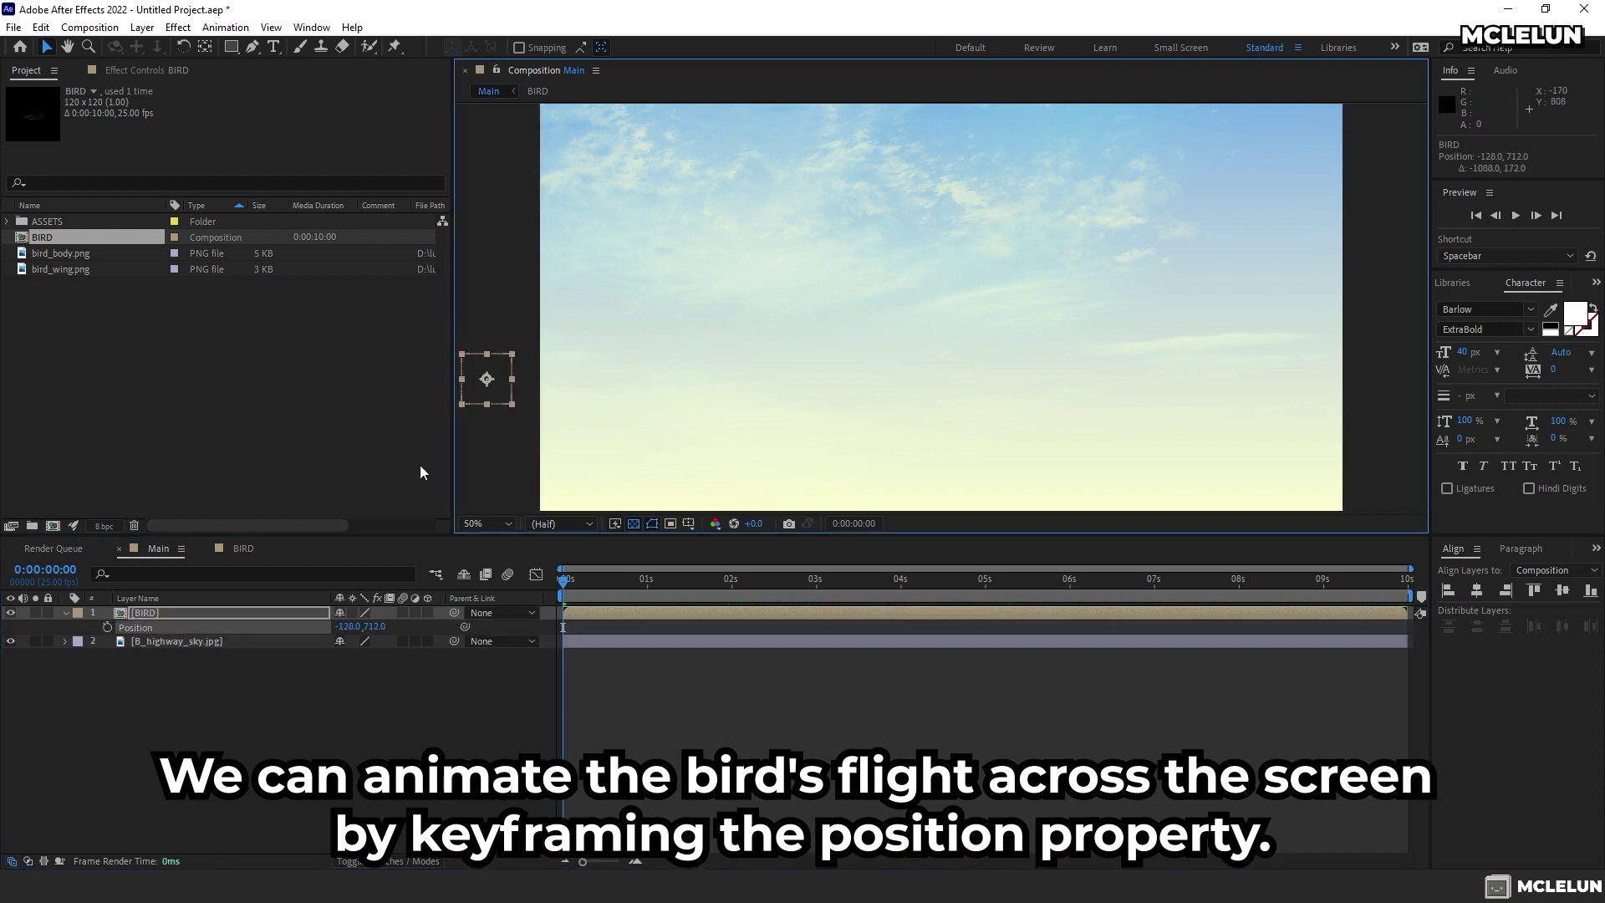
click(107, 627)
Keyframe the bird's Position at about 2022, 422 at 4 seconds and preview it crossing the sky
drag(565, 579, 902, 593)
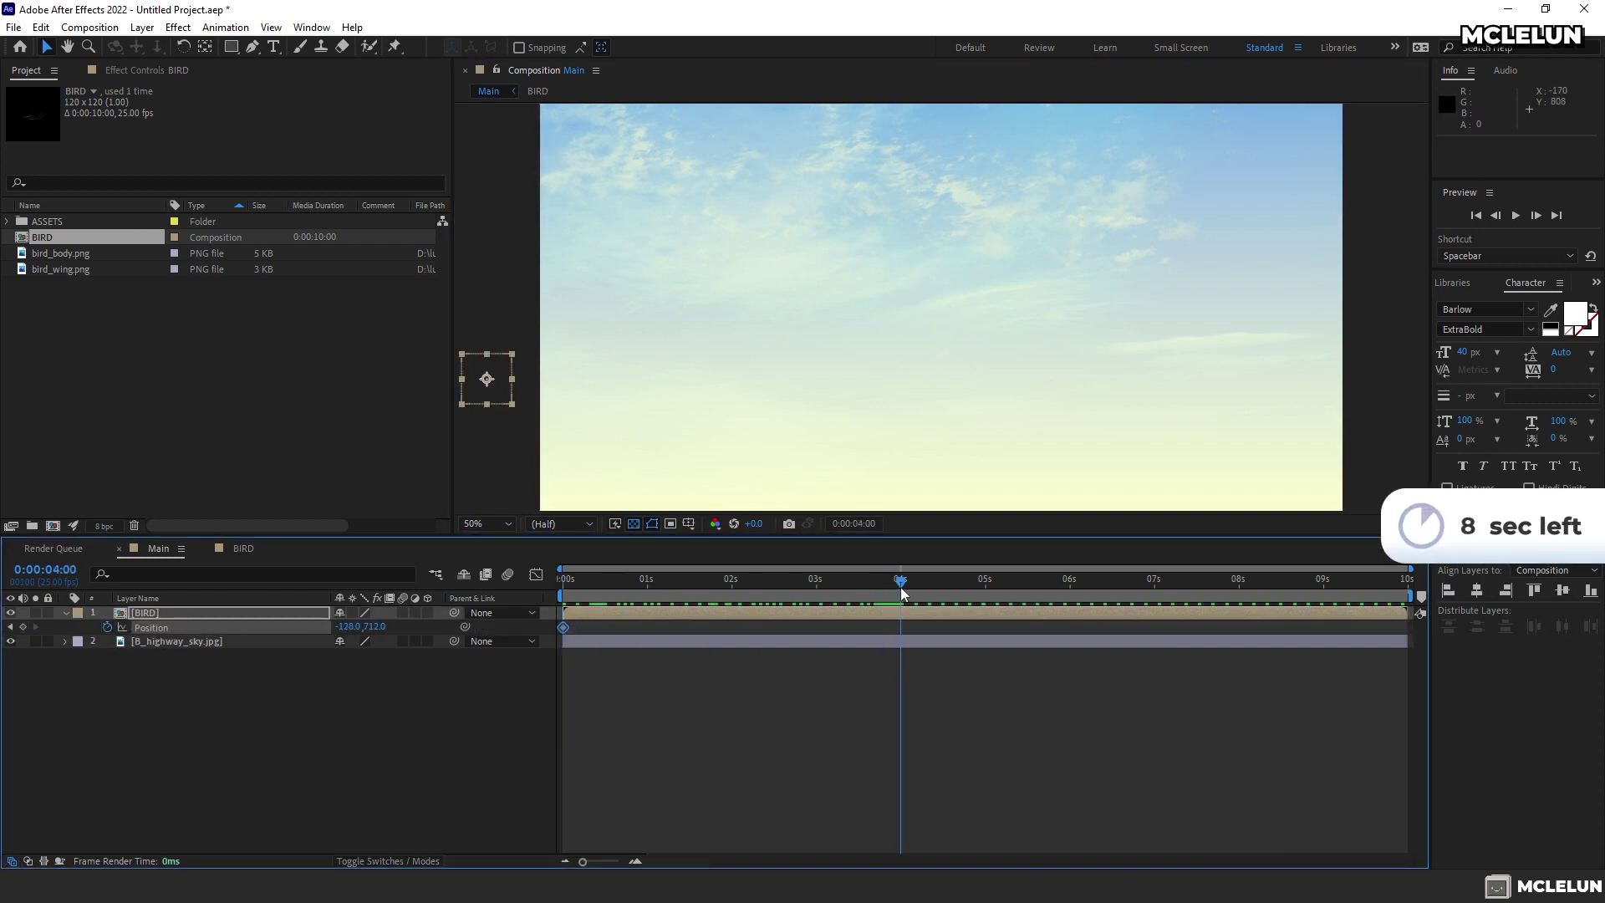
drag(486, 379, 1386, 257)
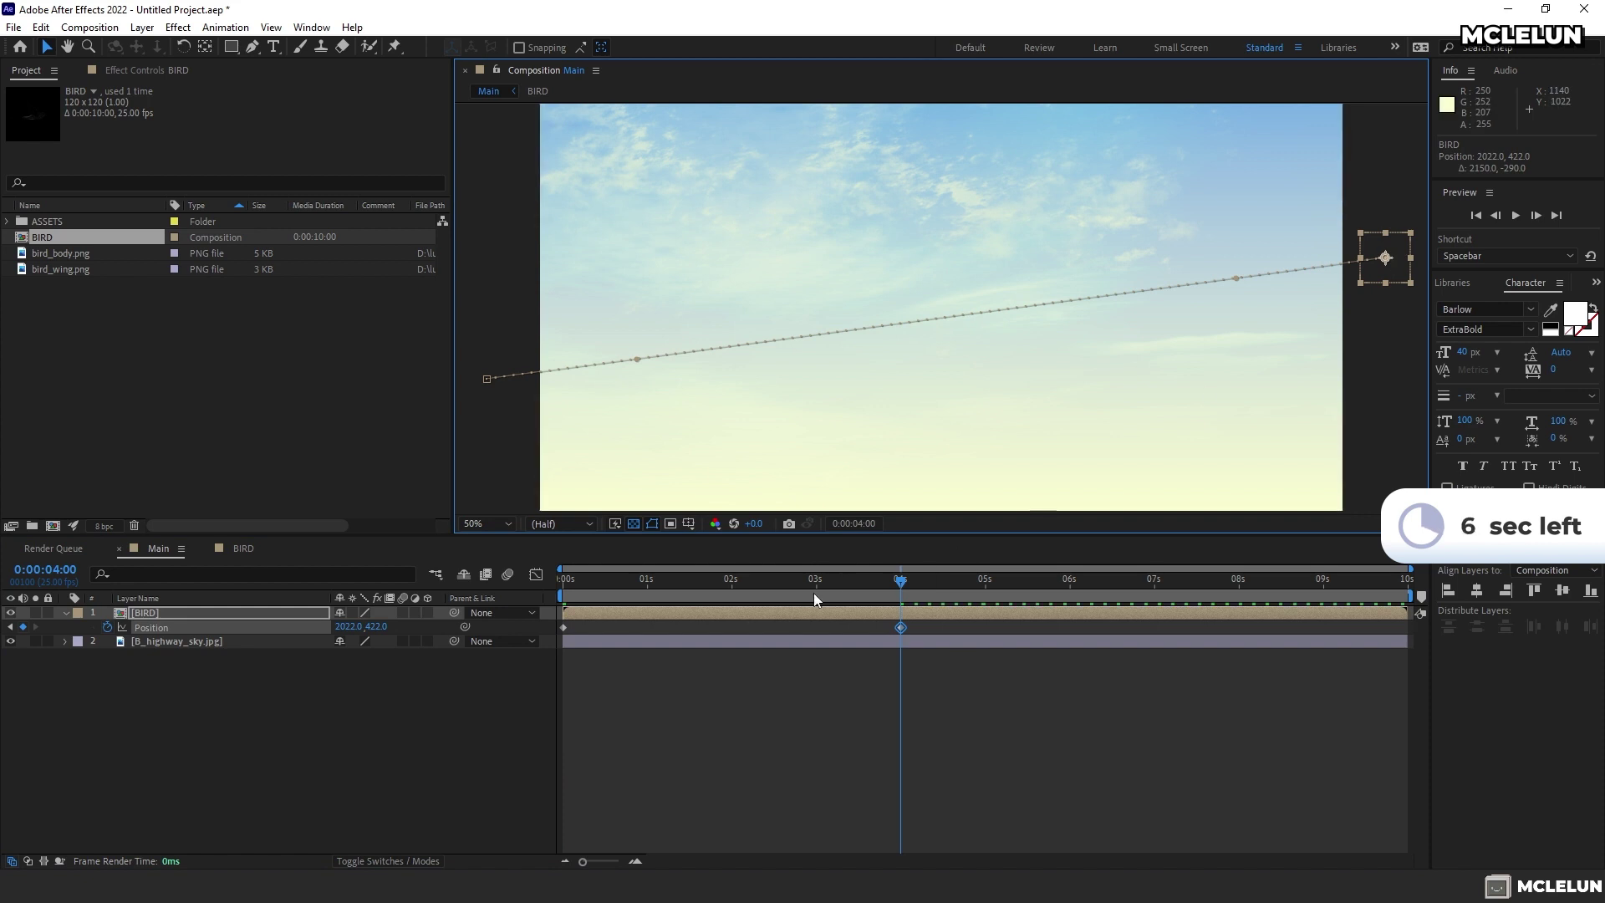
drag(814, 593, 565, 584)
key(space)
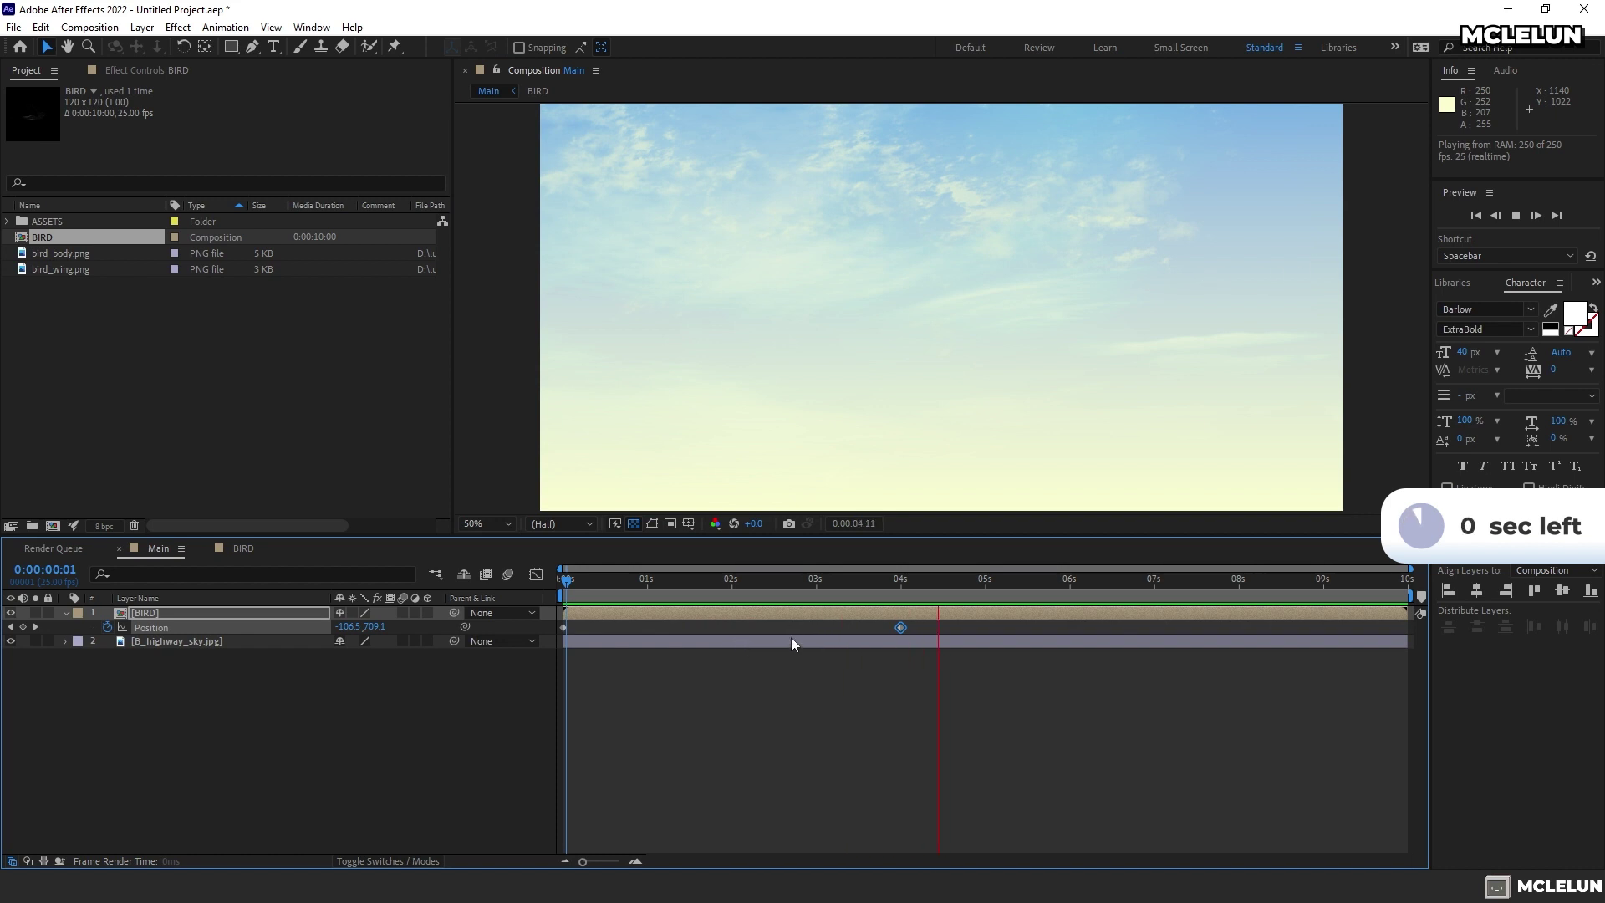
Apply Easy Ease to both of the bird's Position keyframes and preview the flight
drag(786, 581, 711, 585)
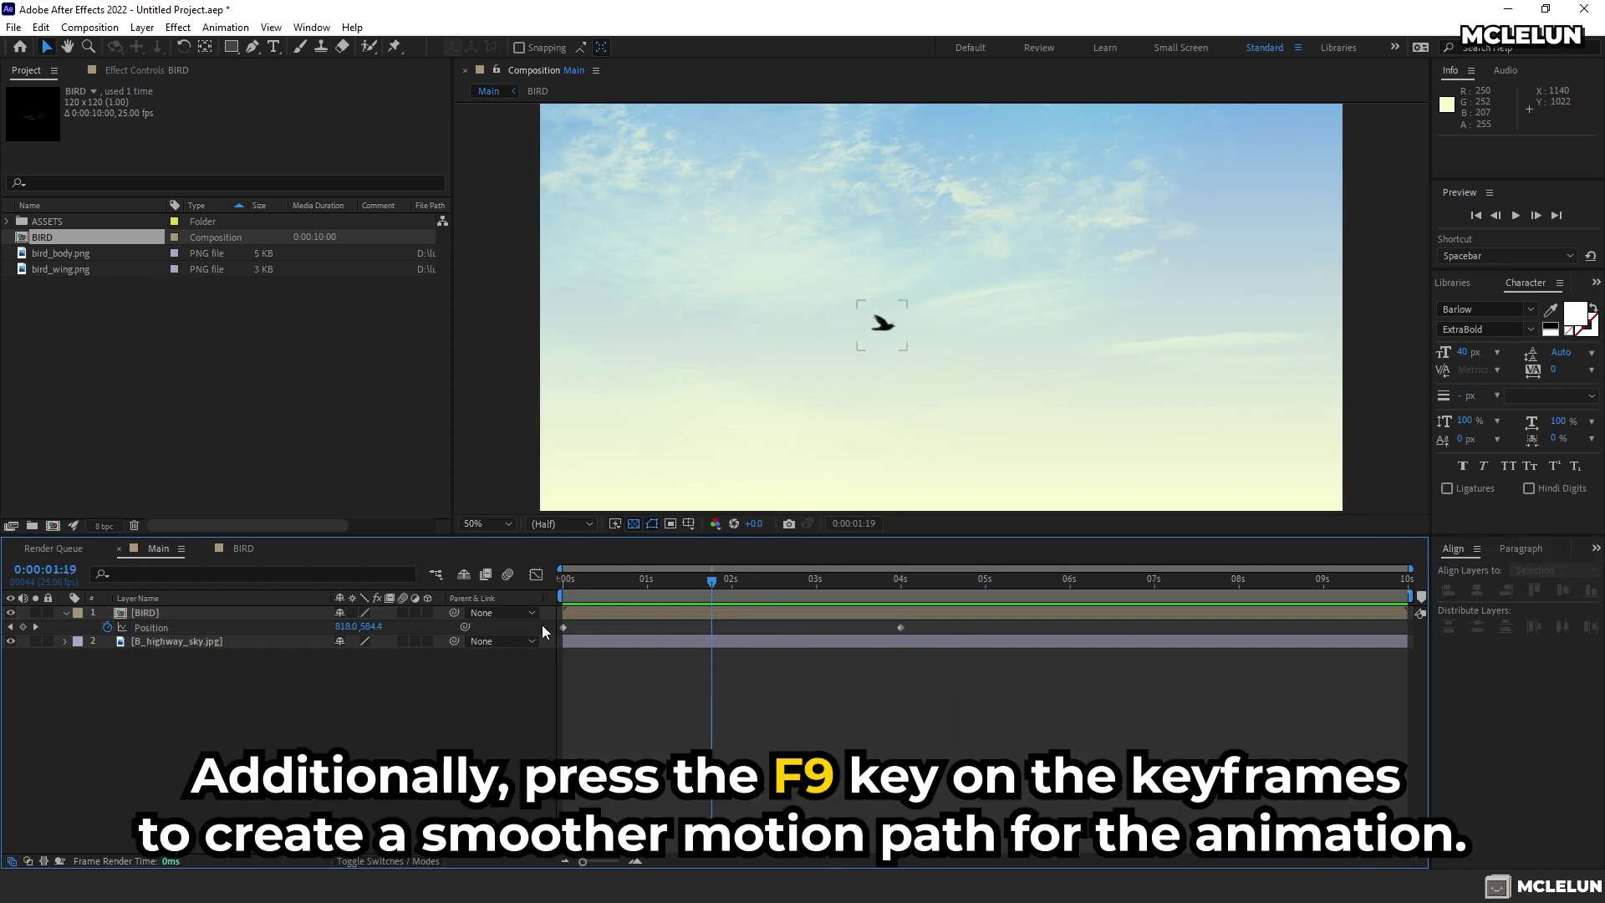
drag(543, 631, 936, 634)
key(F9)
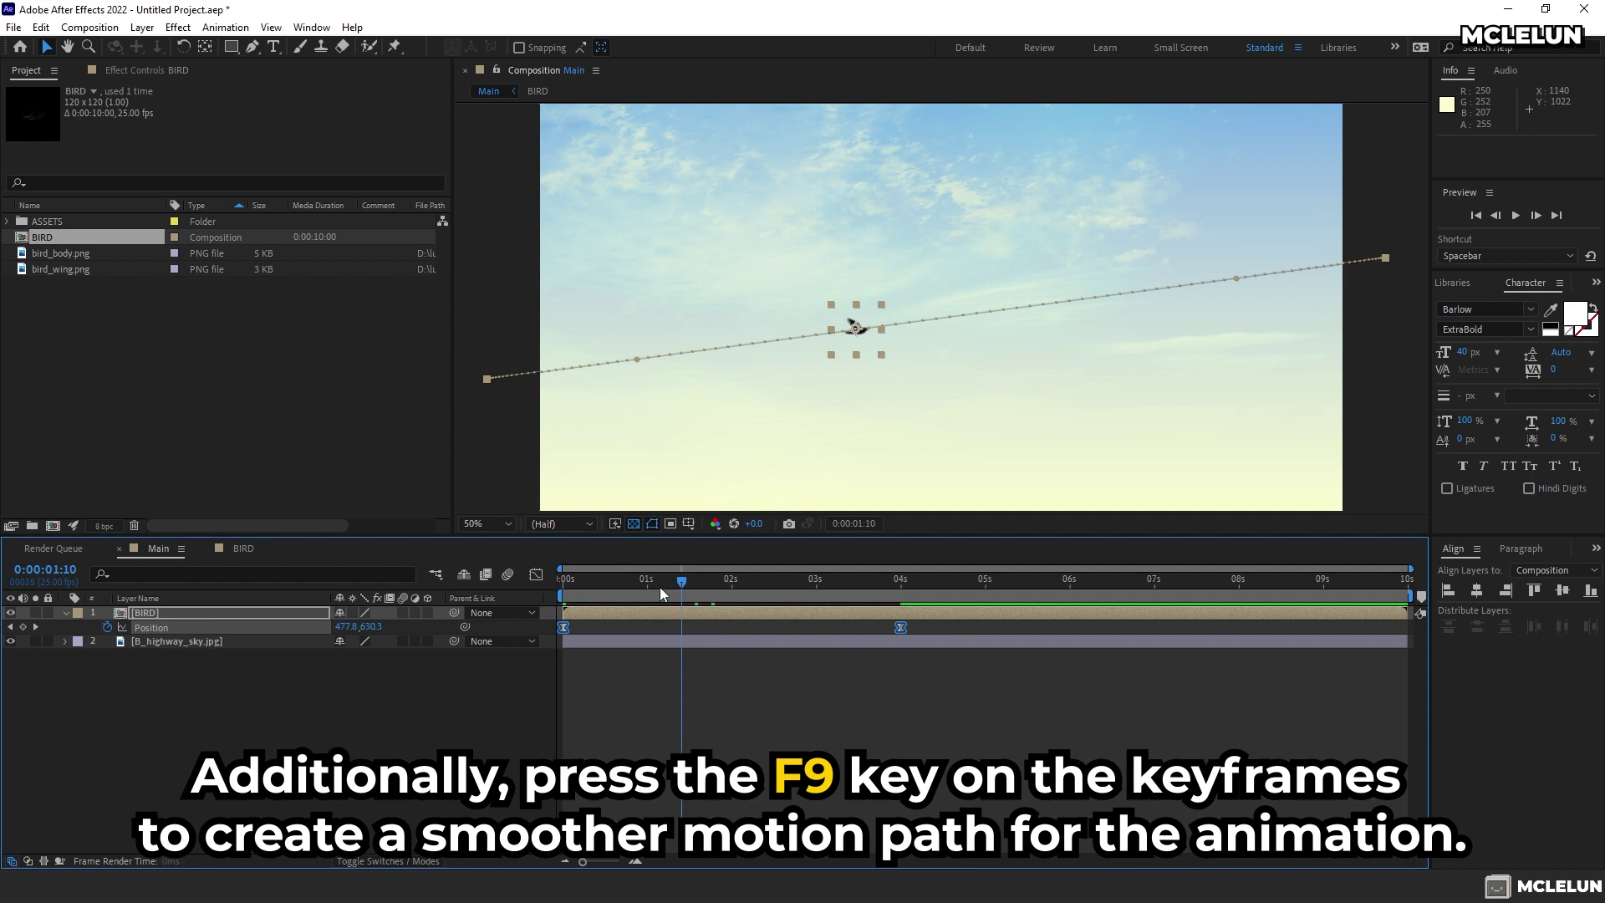
key(space)
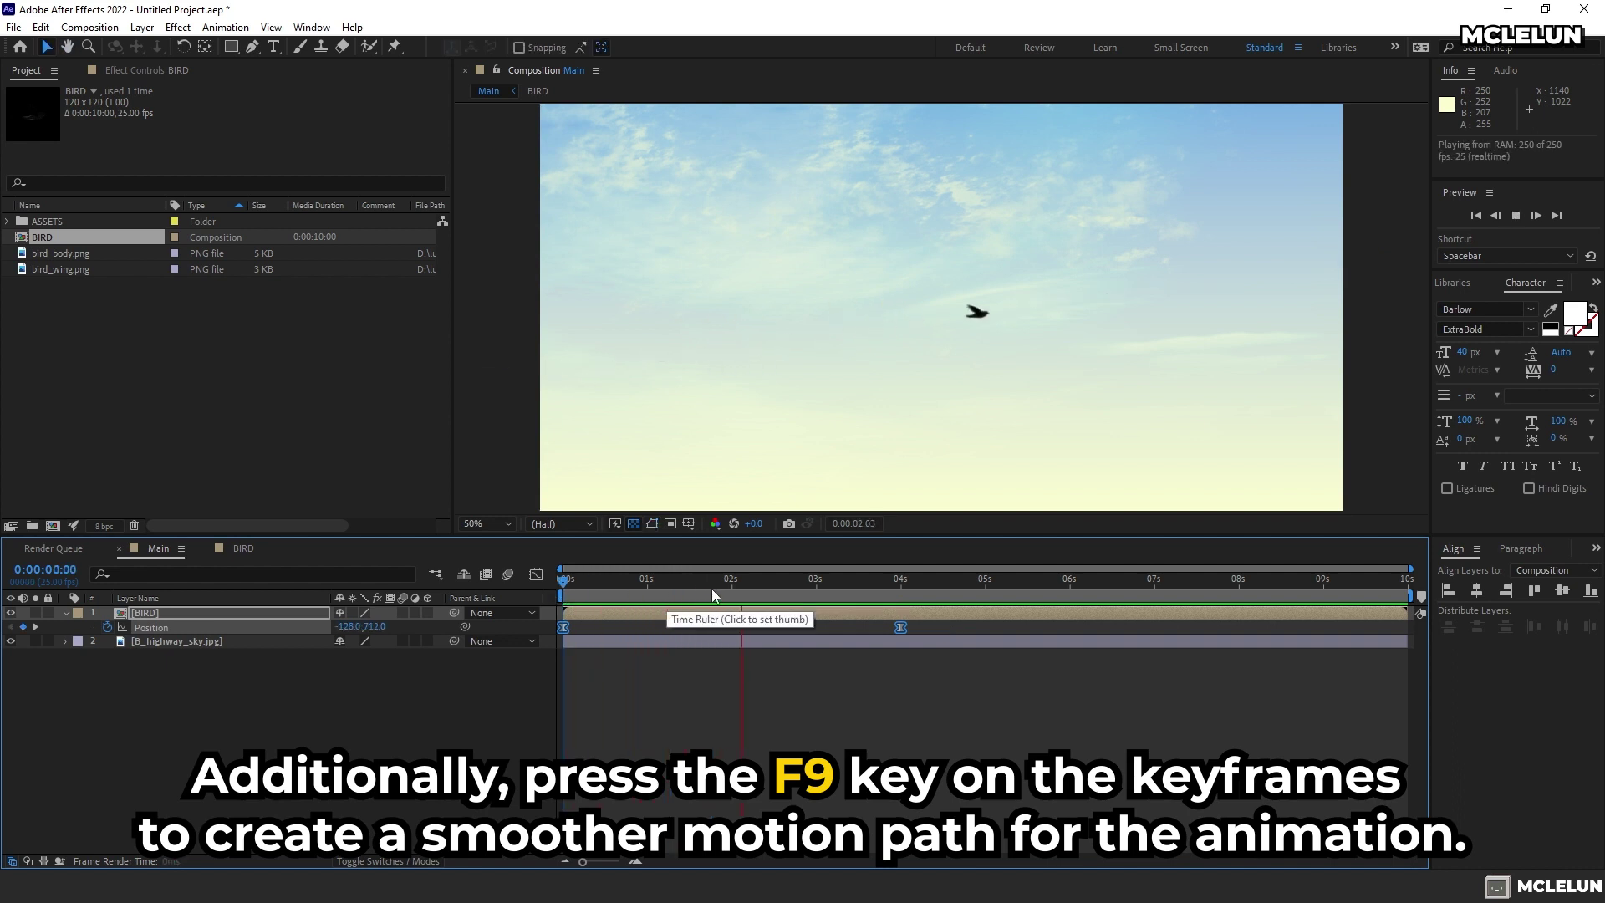
mouse_move(704, 584)
mouse_down()
mouse_move(647, 583)
mouse_move(677, 584)
mouse_up()
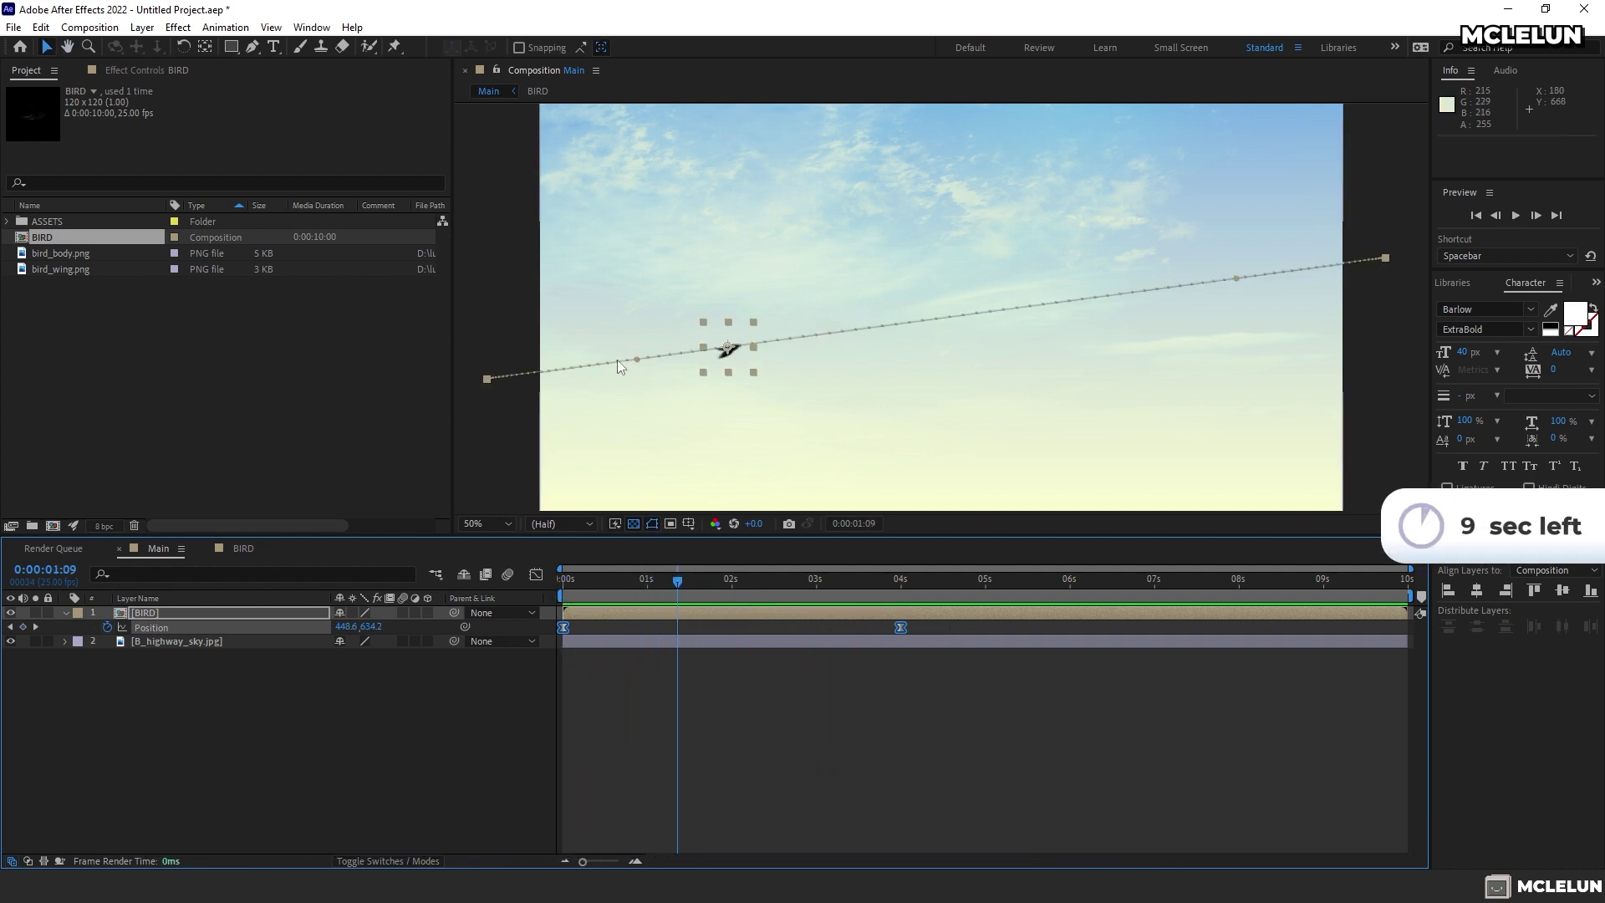
Bend the bird's motion path into an S curve that dips near its start and arches toward its end, and preview it
drag(641, 360, 932, 453)
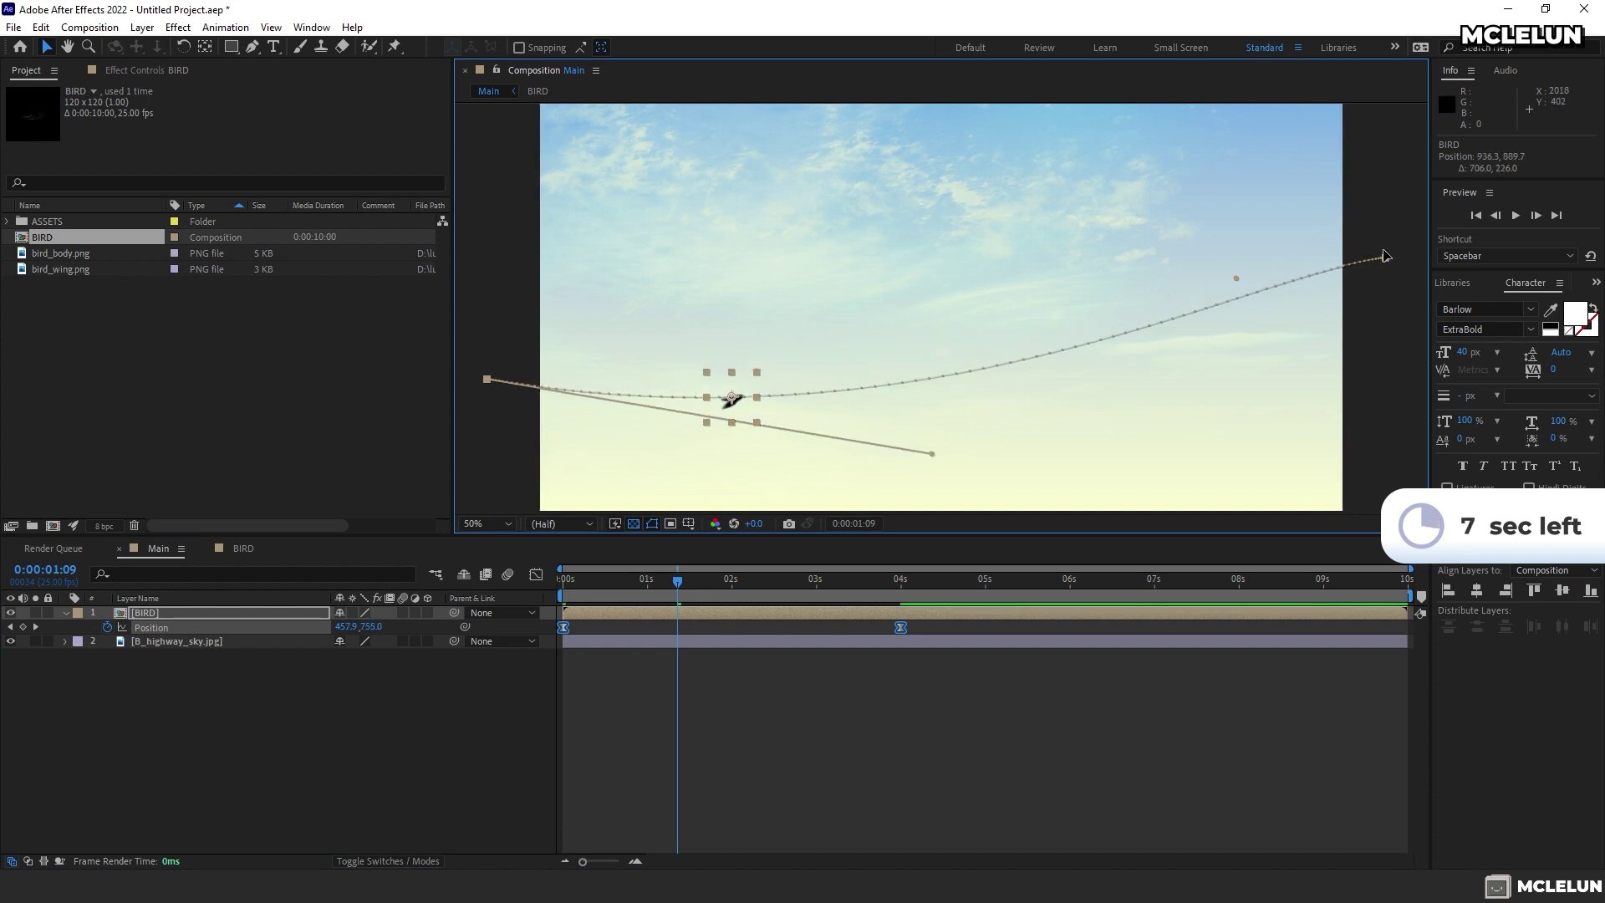
drag(1236, 278, 978, 227)
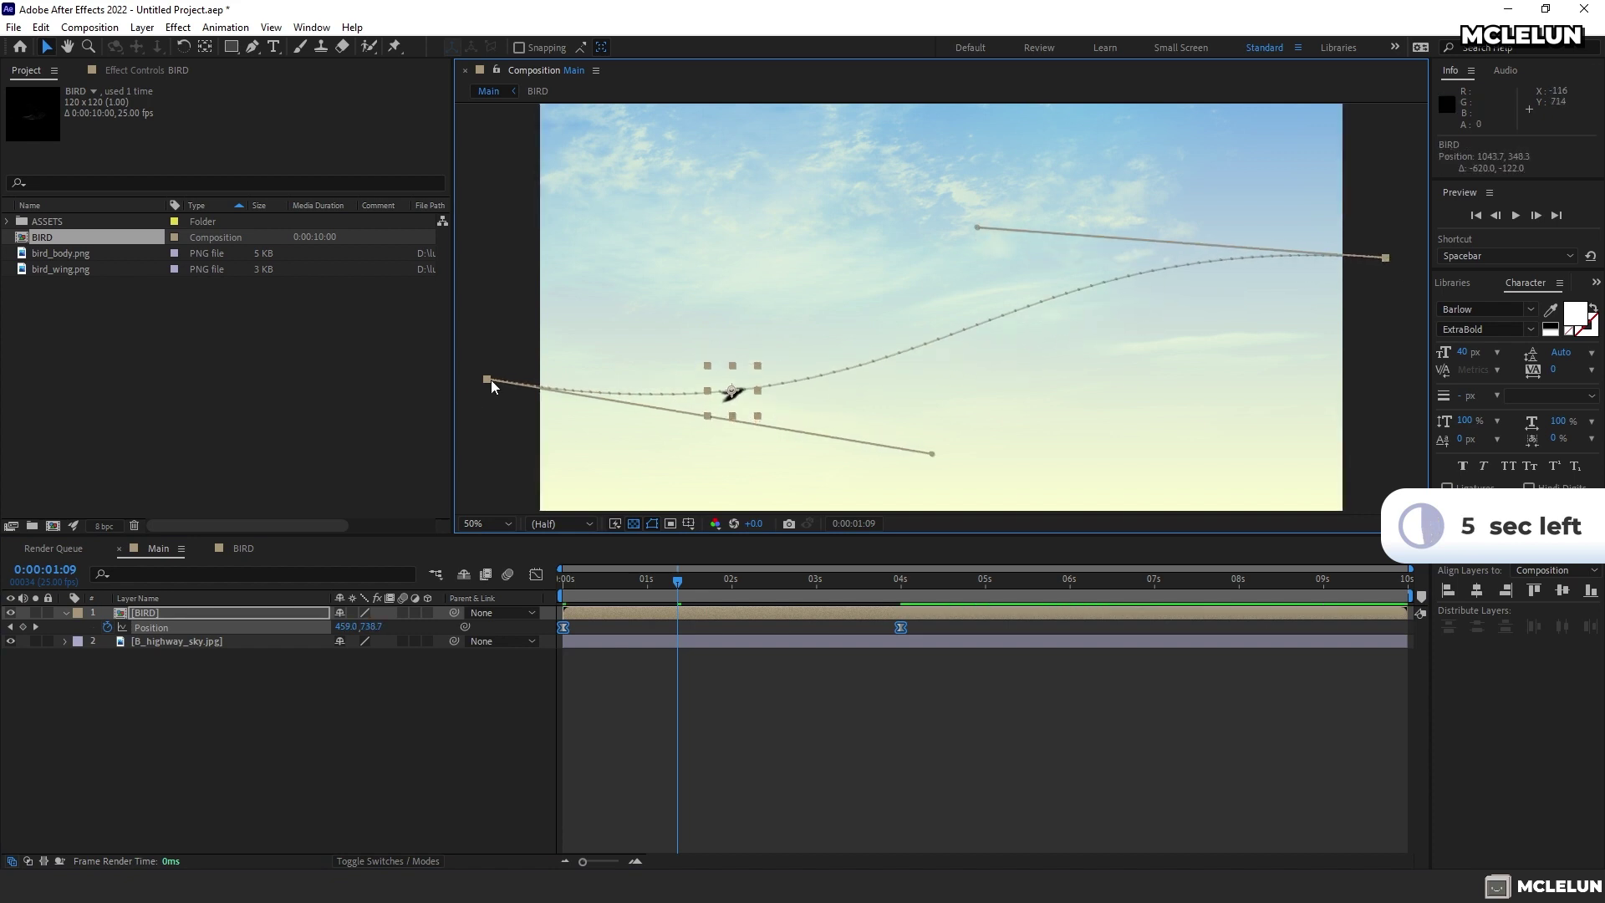
click(579, 582)
key(space)
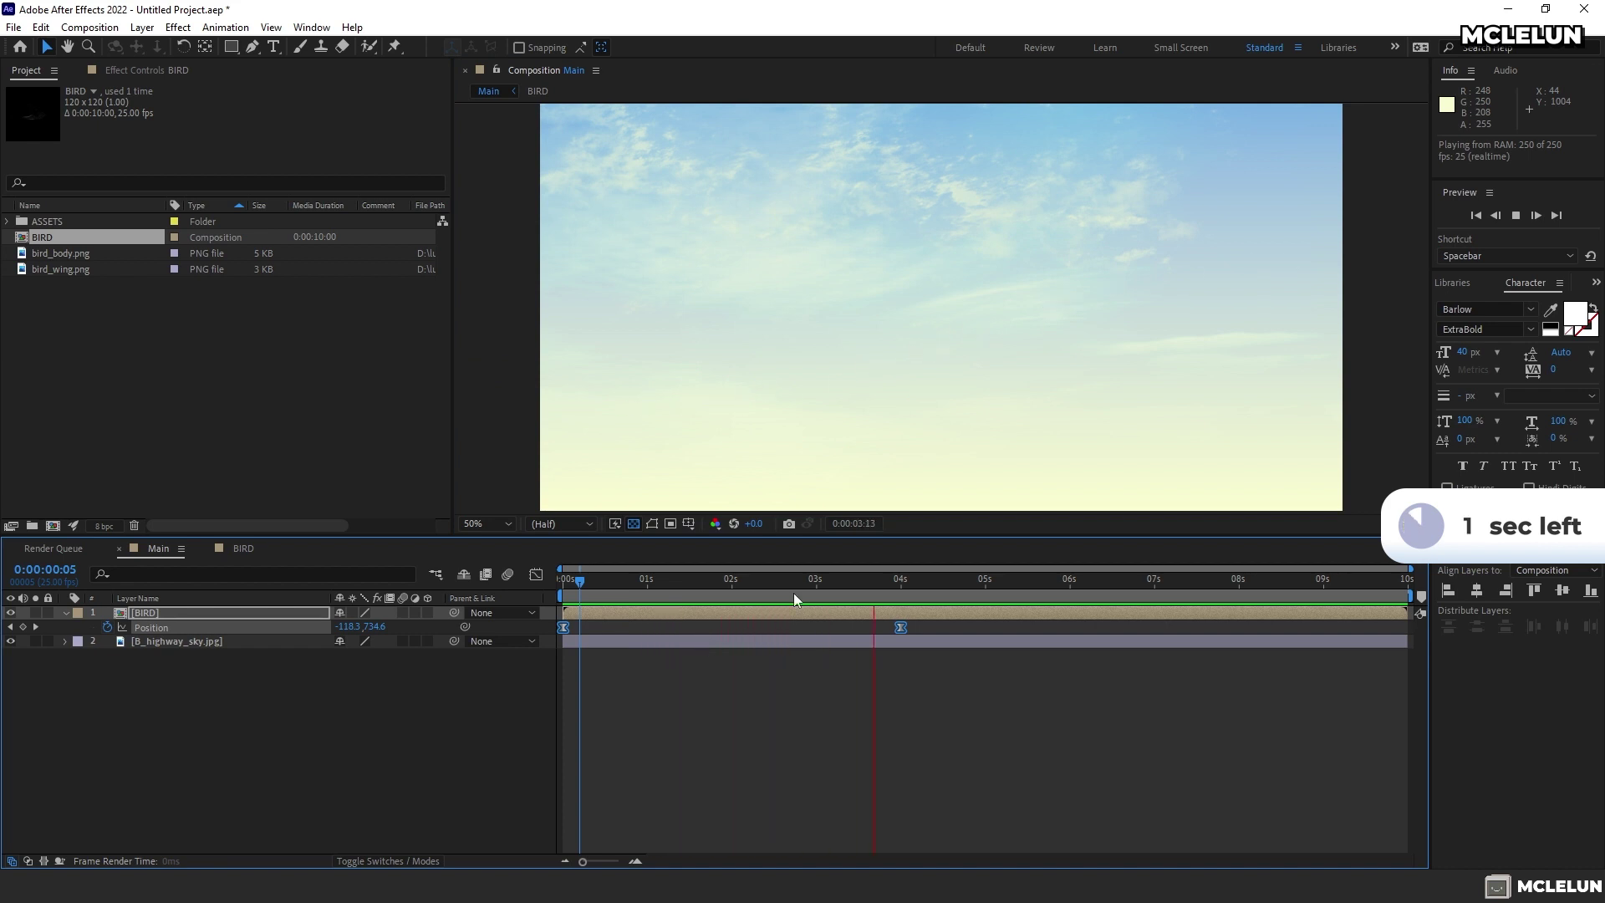
drag(795, 597, 624, 595)
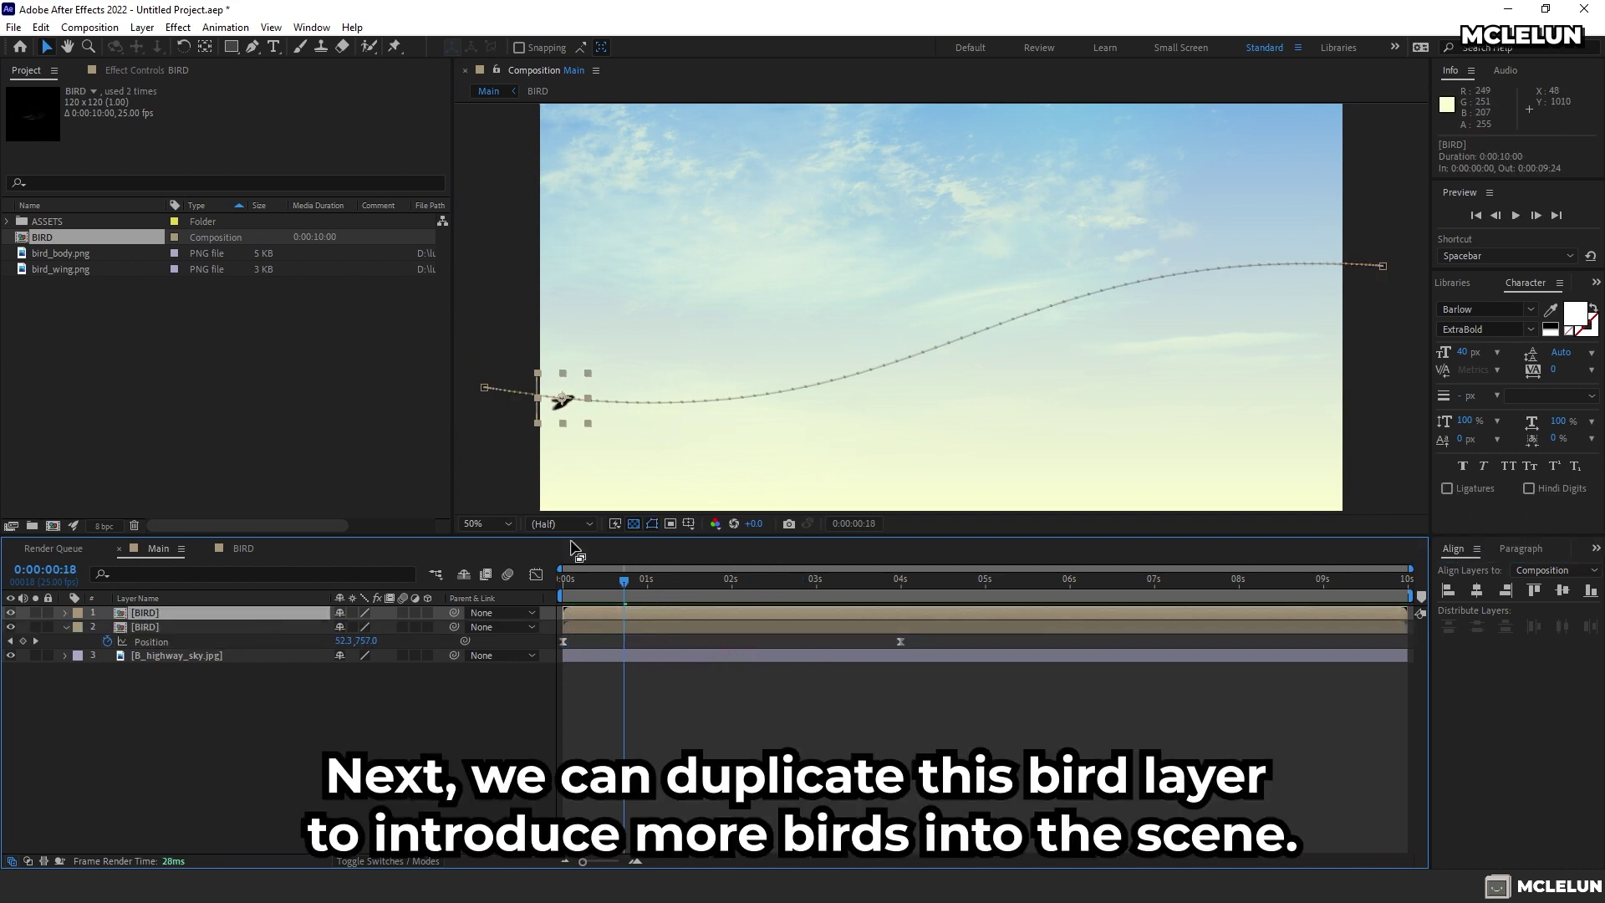
Duplicate the bird layer and reshape the copy's motion path to run from about -130, 484 to about 2018, 602
key(ctrl+d)
key(Home)
drag(1383, 265, 1394, 355)
drag(484, 387, 482, 283)
drag(929, 359, 917, 287)
drag(985, 327, 986, 362)
drag(1396, 360, 1388, 338)
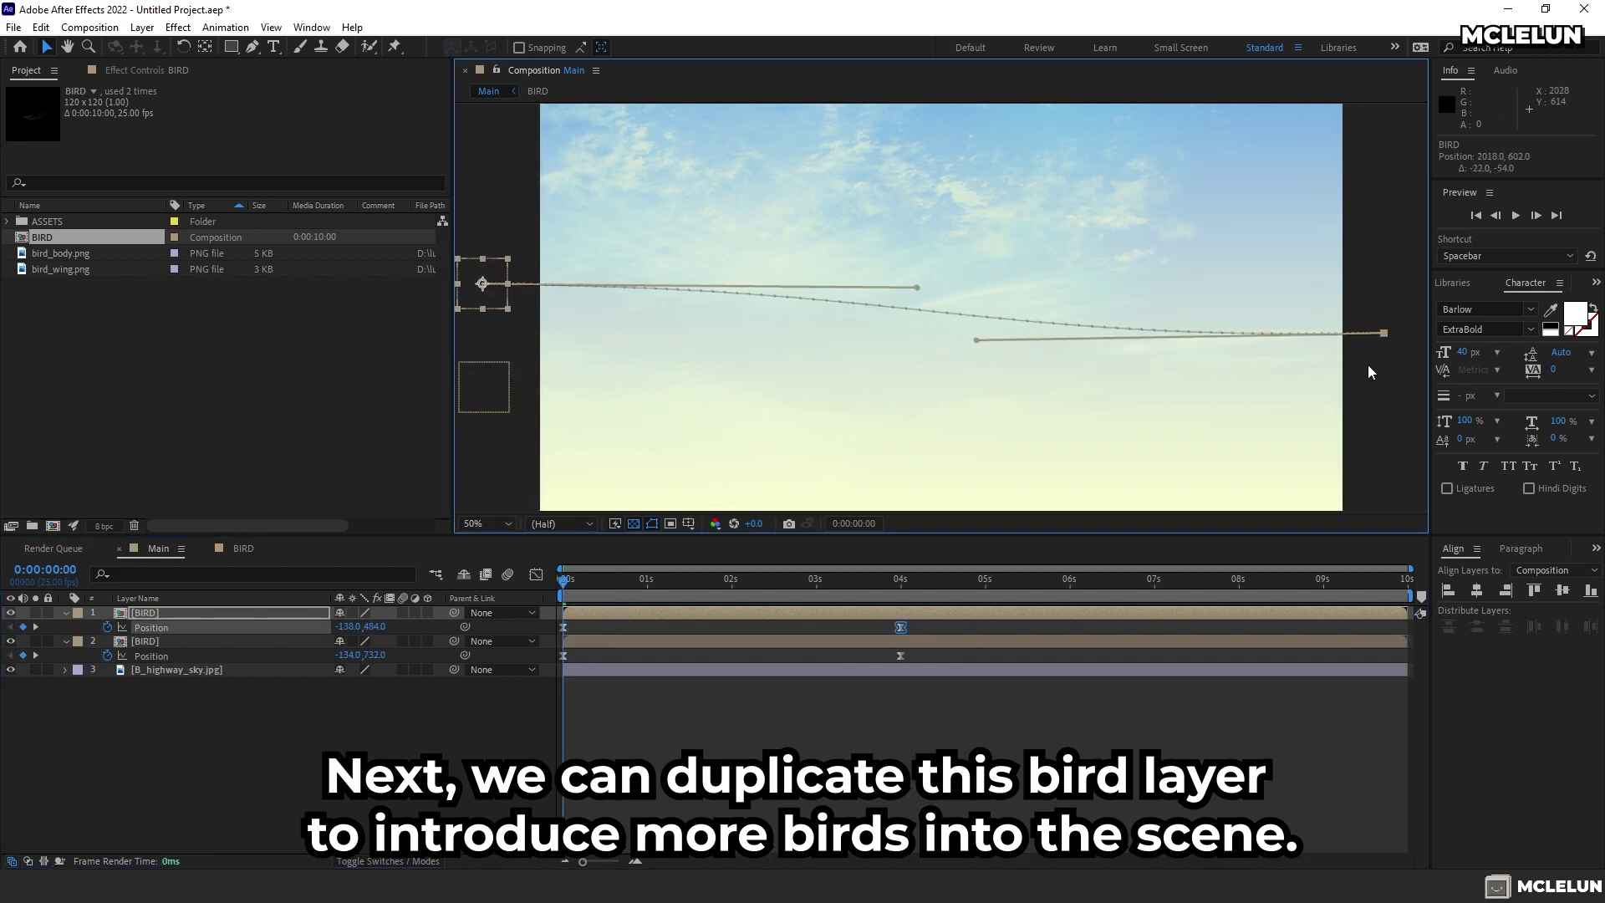
Offset the duplicated bird layer a few frames earlier in time and preview both birds
drag(565, 589, 740, 612)
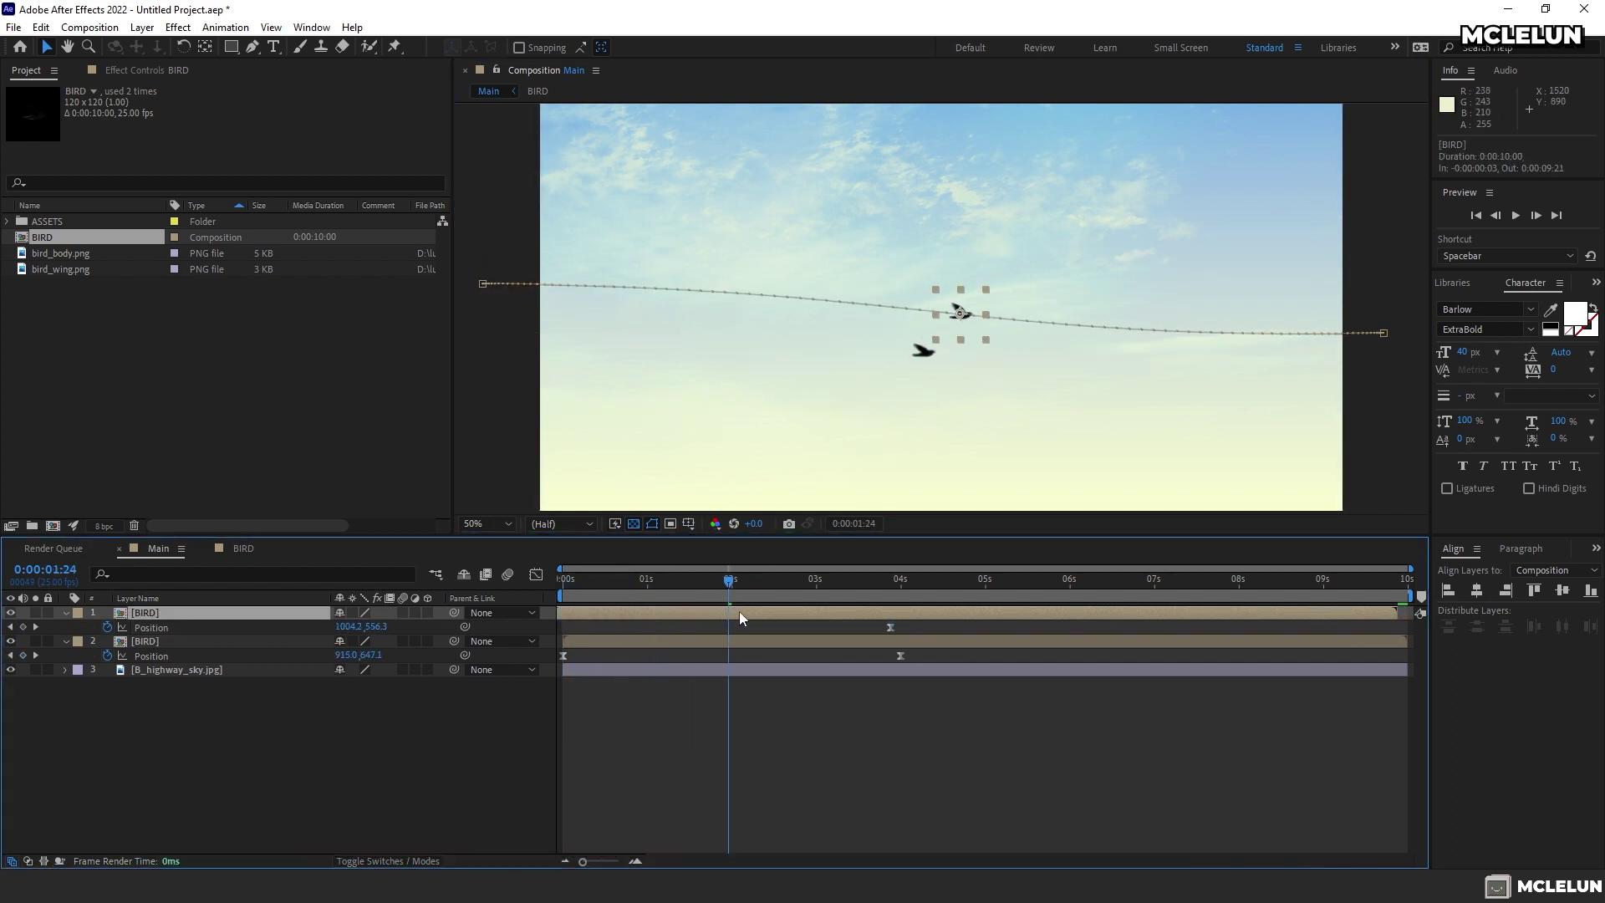
key(space)
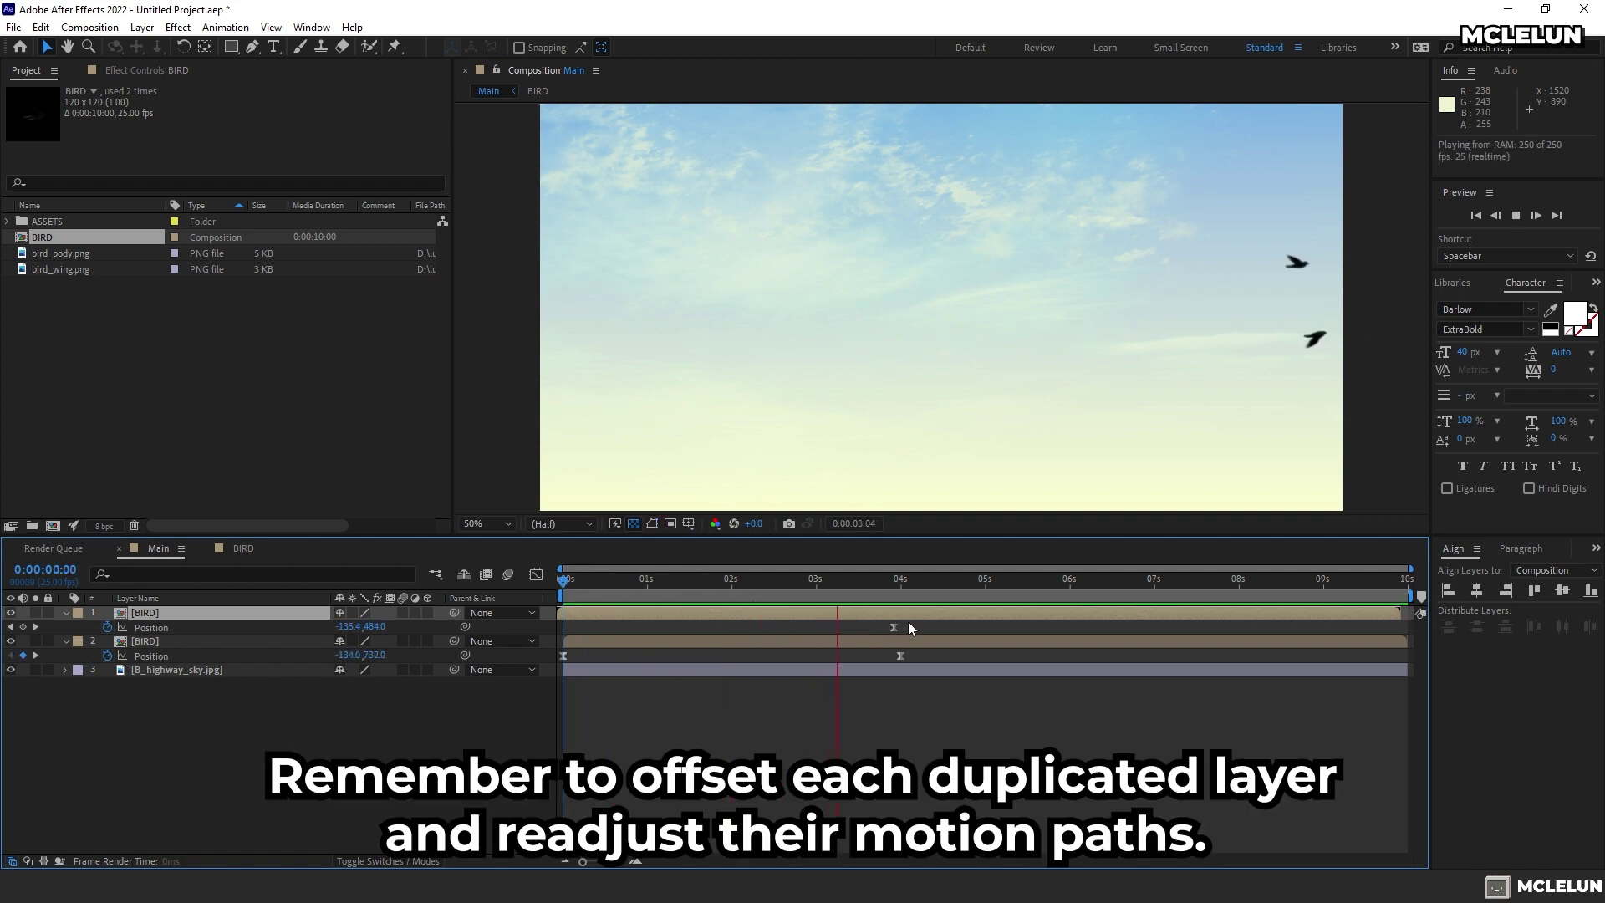
drag(894, 590, 745, 590)
Move both birds' end Position keyframes to about 3 seconds and preview the faster flight
drag(841, 626, 916, 661)
drag(894, 627, 716, 613)
key(space)
click(669, 699)
Duplicate a bird layer to add a third bird and move the end of its motion path to about 2004, 536
click(667, 613)
key(ctrl+d)
click(1385, 334)
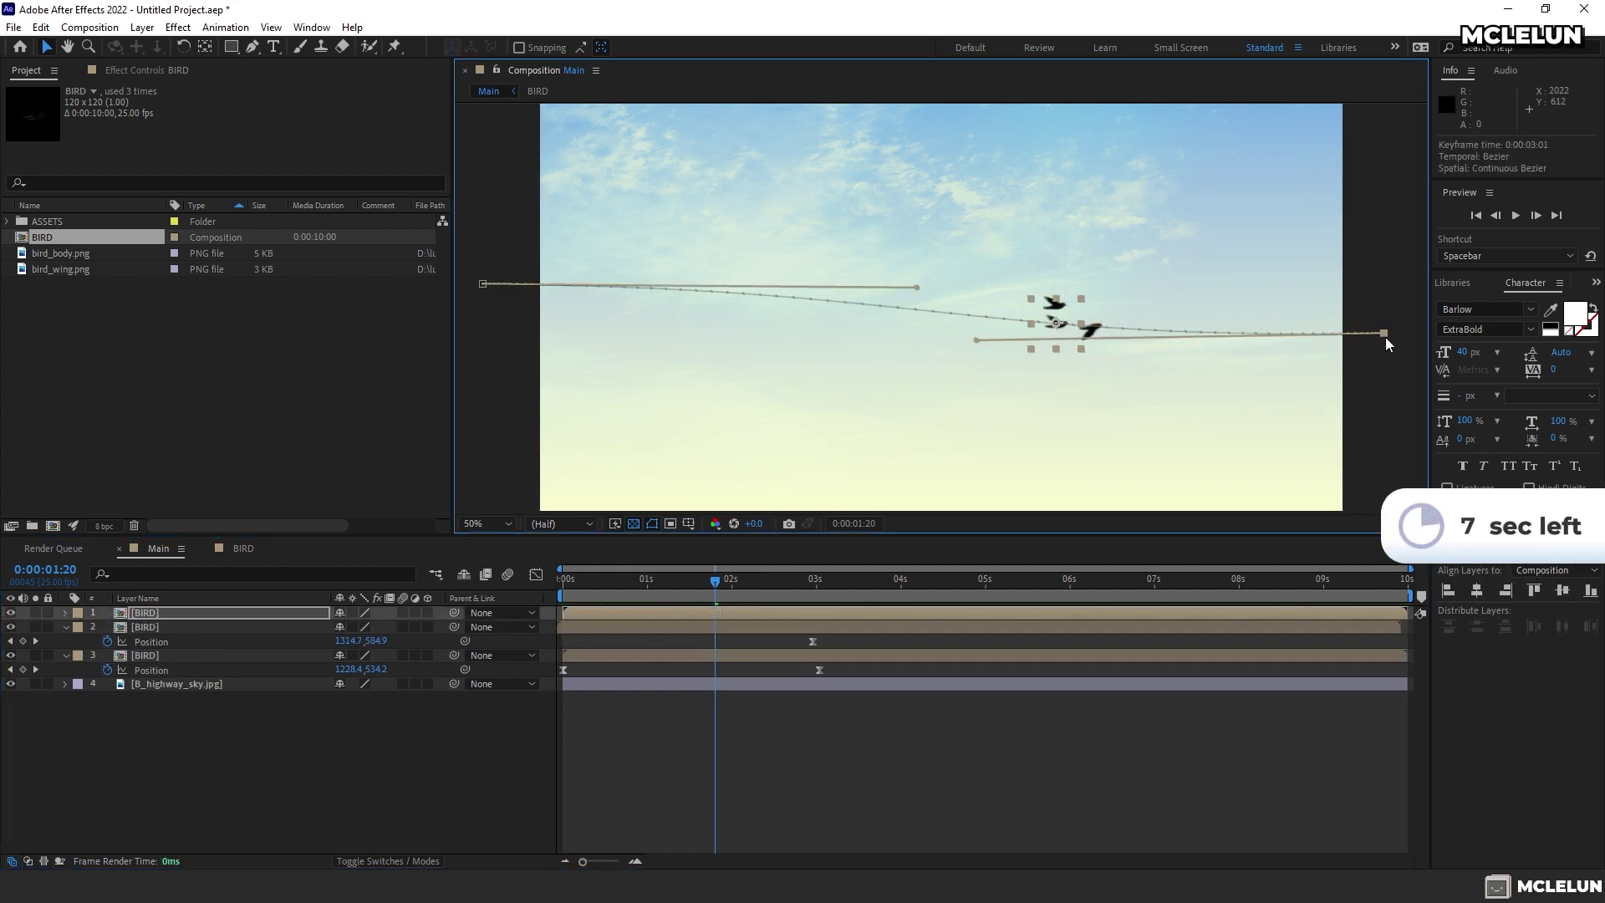
key(u)
click(819, 627)
drag(976, 340, 980, 369)
drag(1385, 334, 1379, 306)
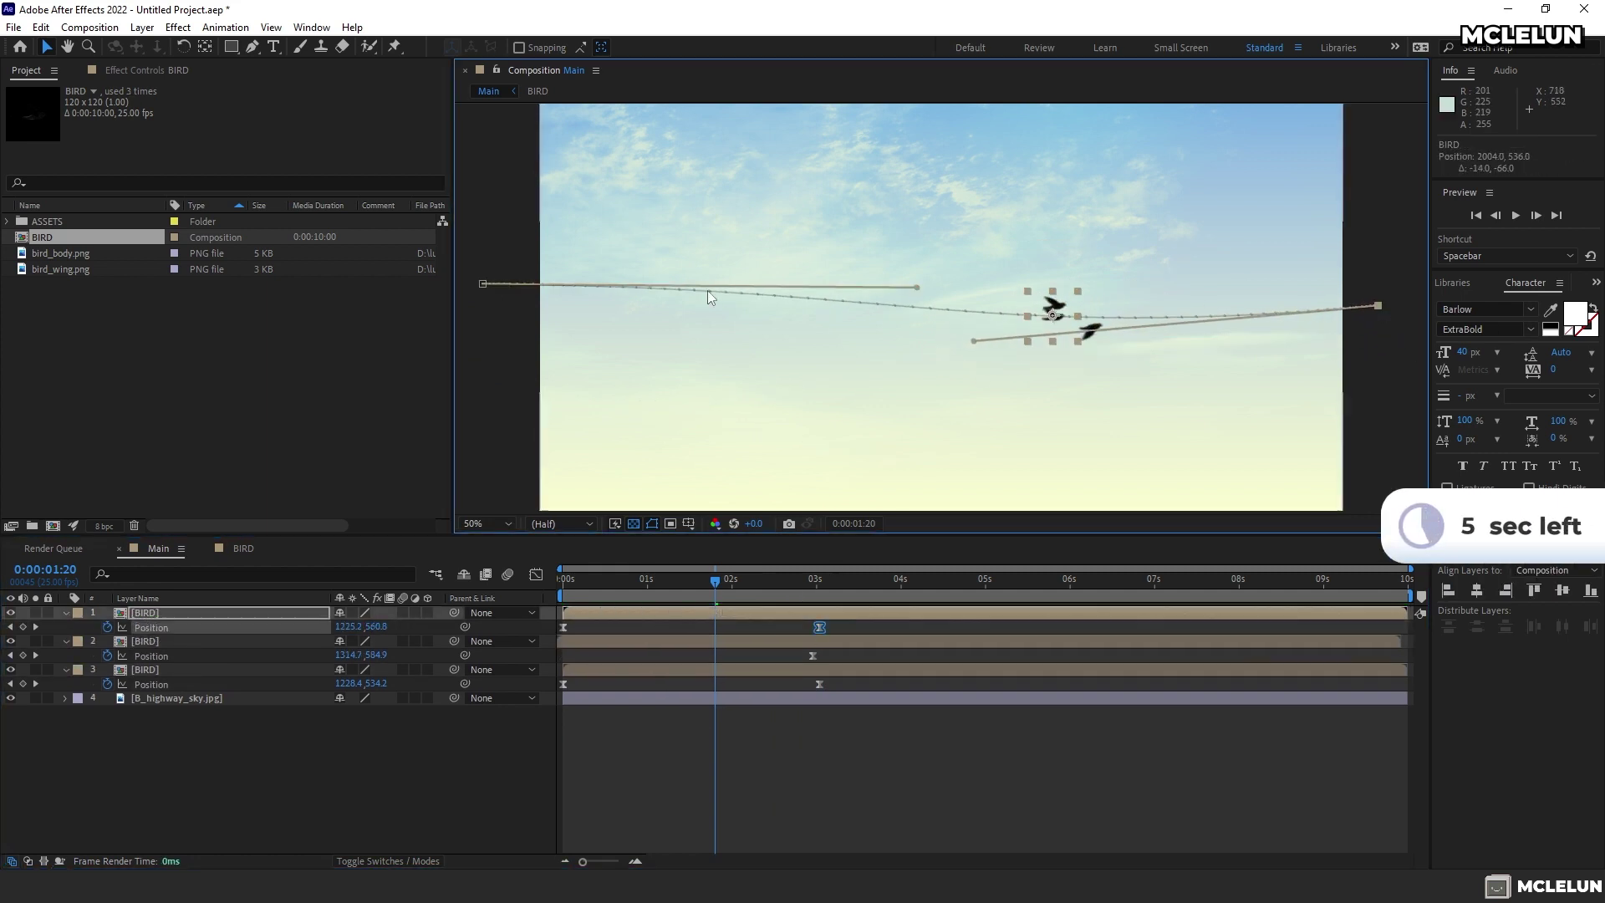
Move the start of the third bird's motion path to about -148, 664 and preview the three birds
drag(483, 284, 480, 362)
click(583, 585)
key(space)
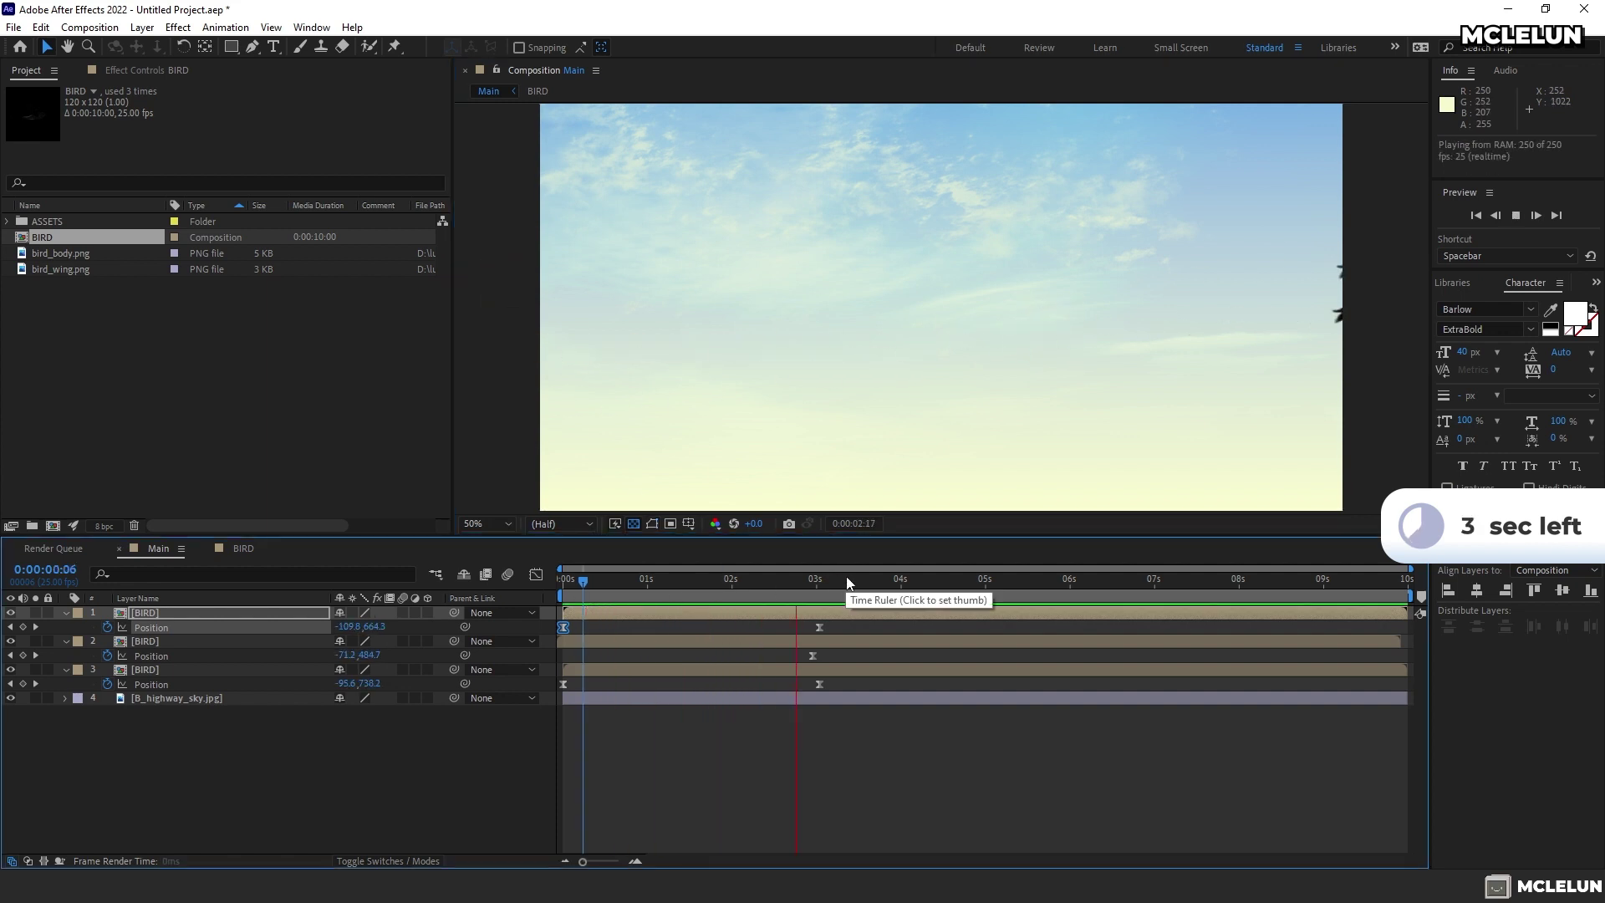
drag(846, 580, 936, 585)
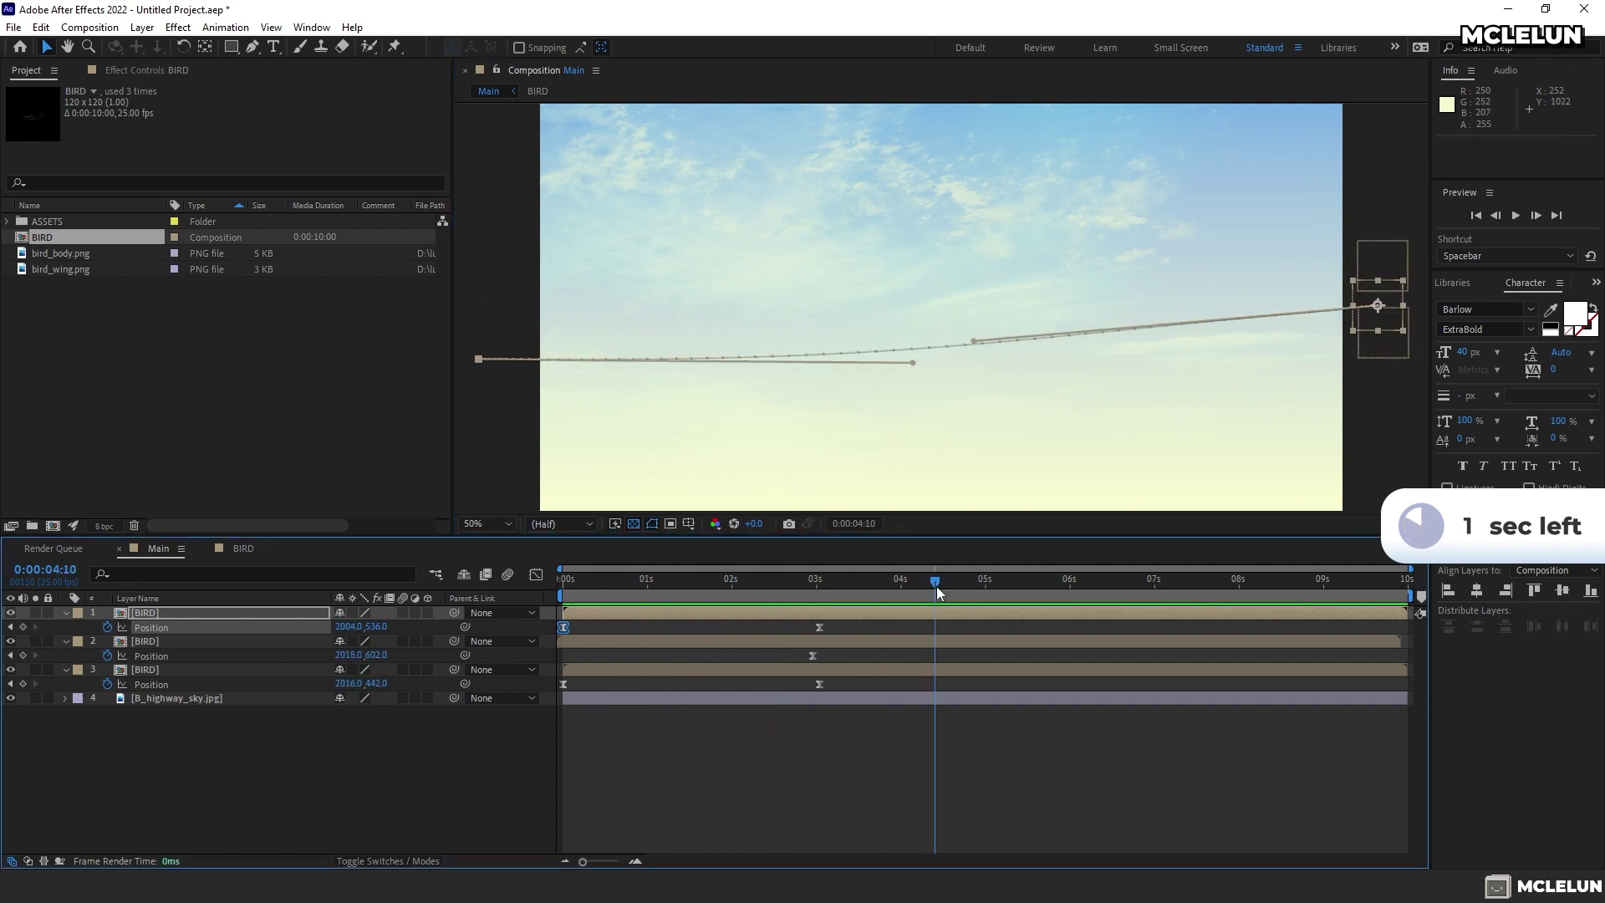
key(space)
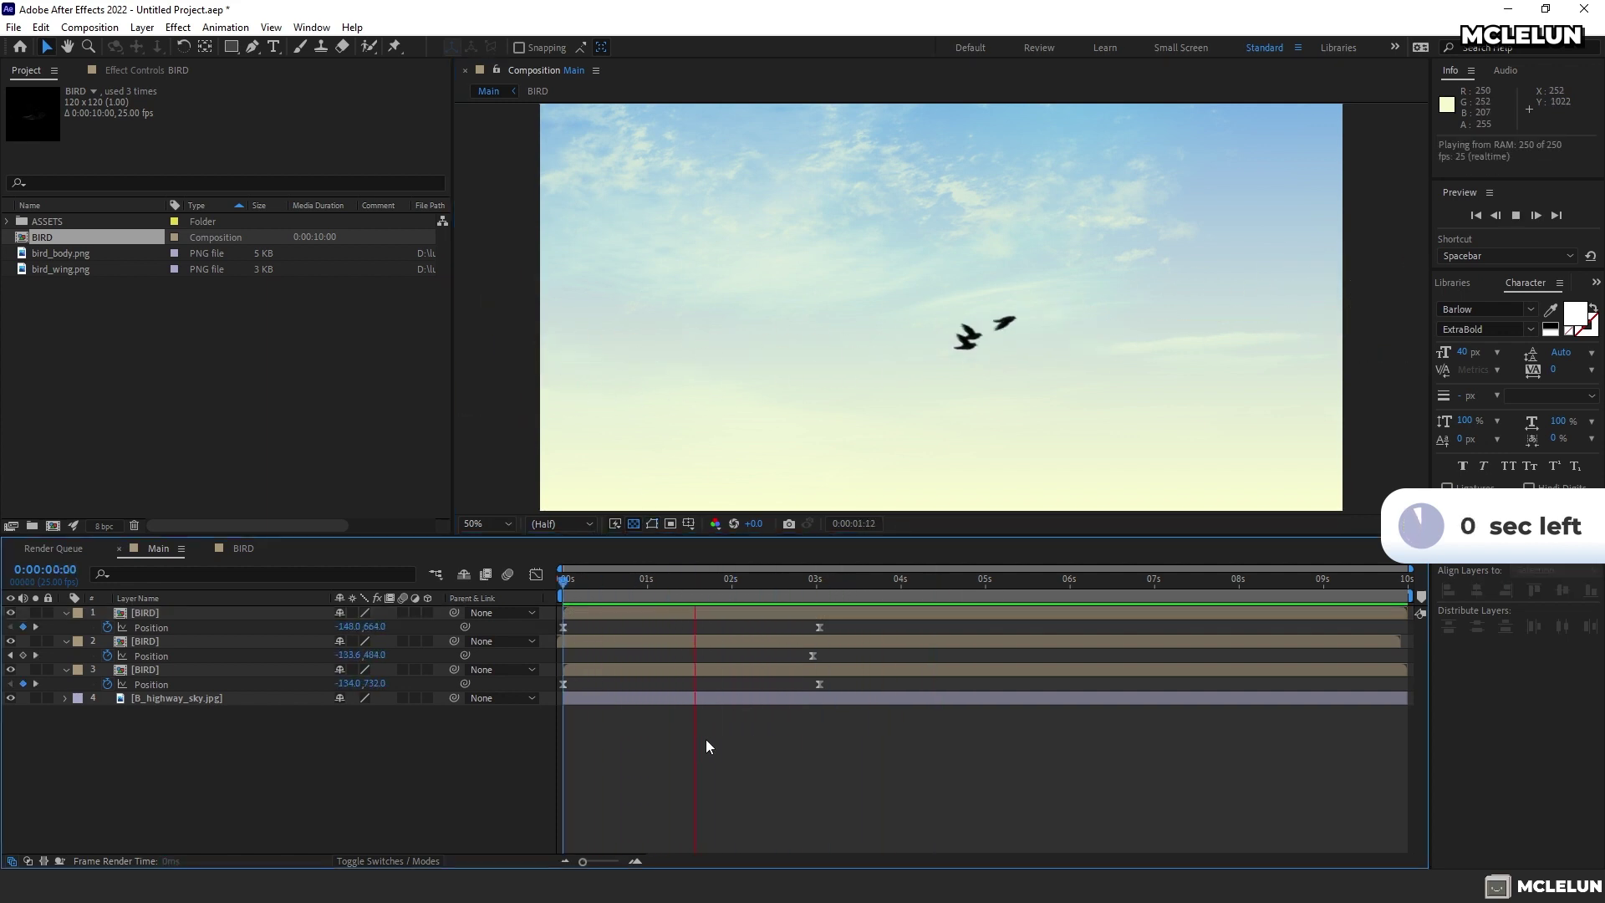
key(space)
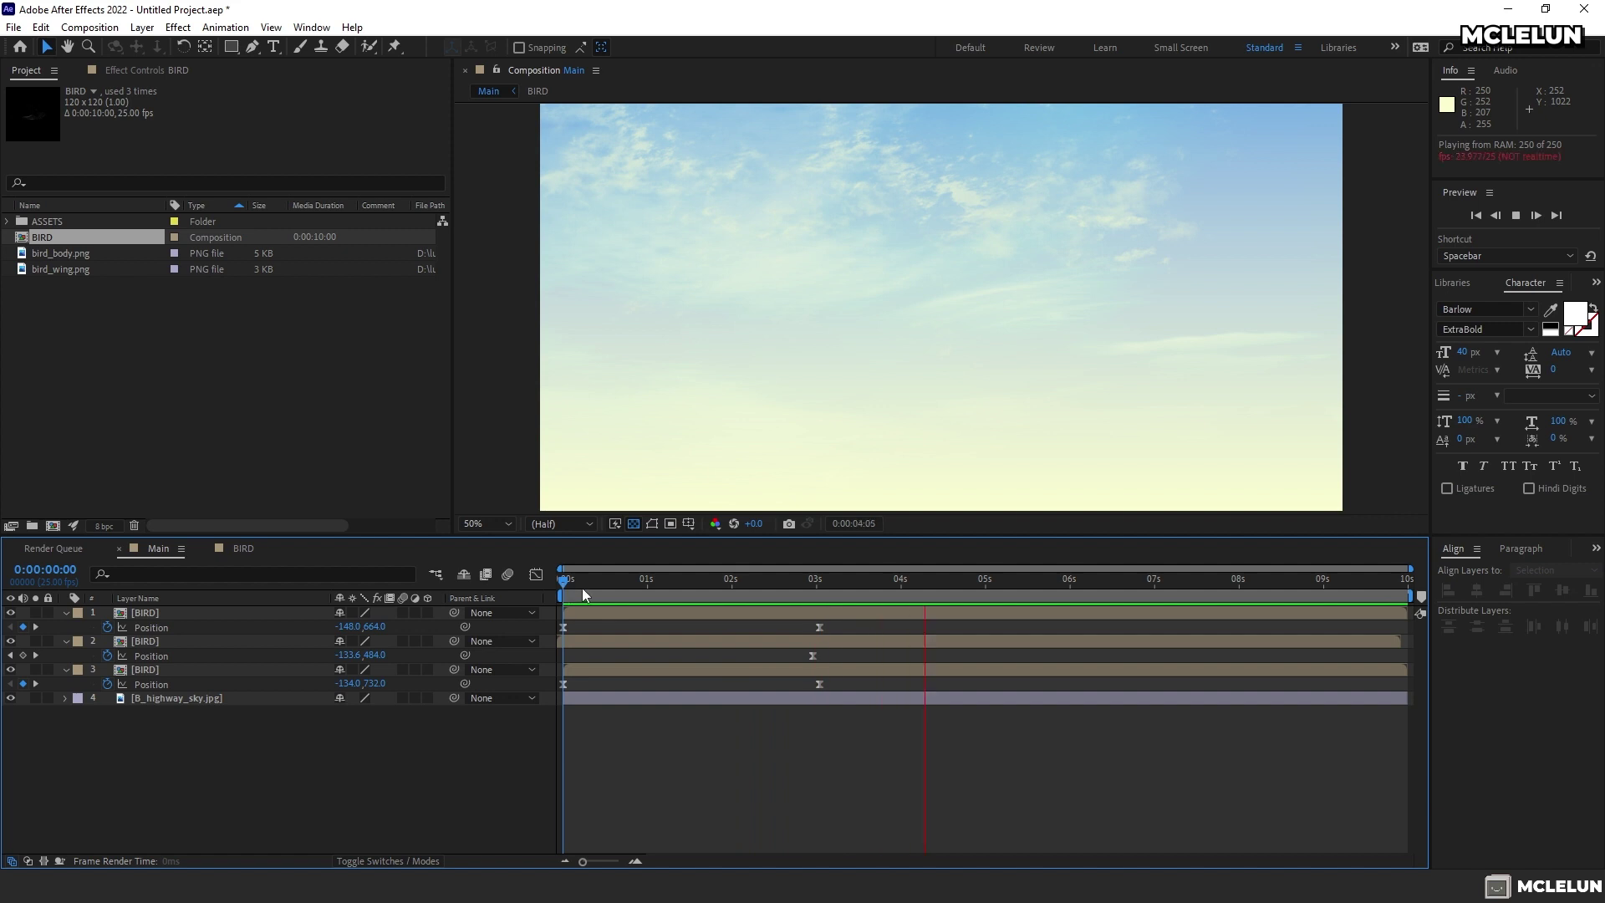
Enable motion blur on all three BIRD layers and preview the scene
drag(582, 585, 661, 580)
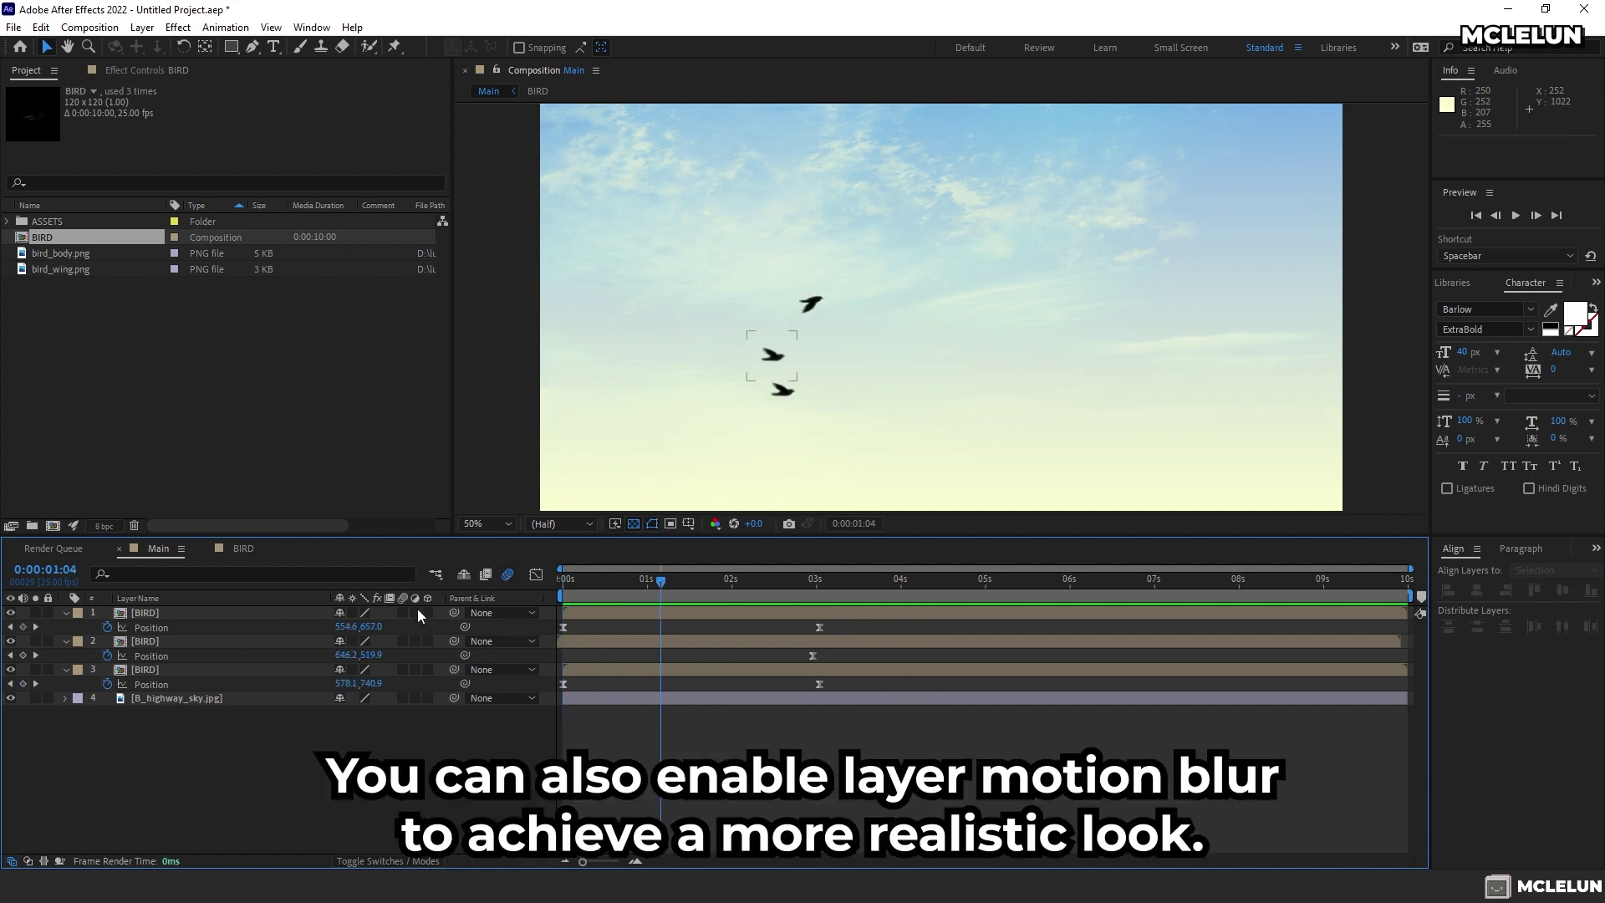
drag(403, 613, 405, 676)
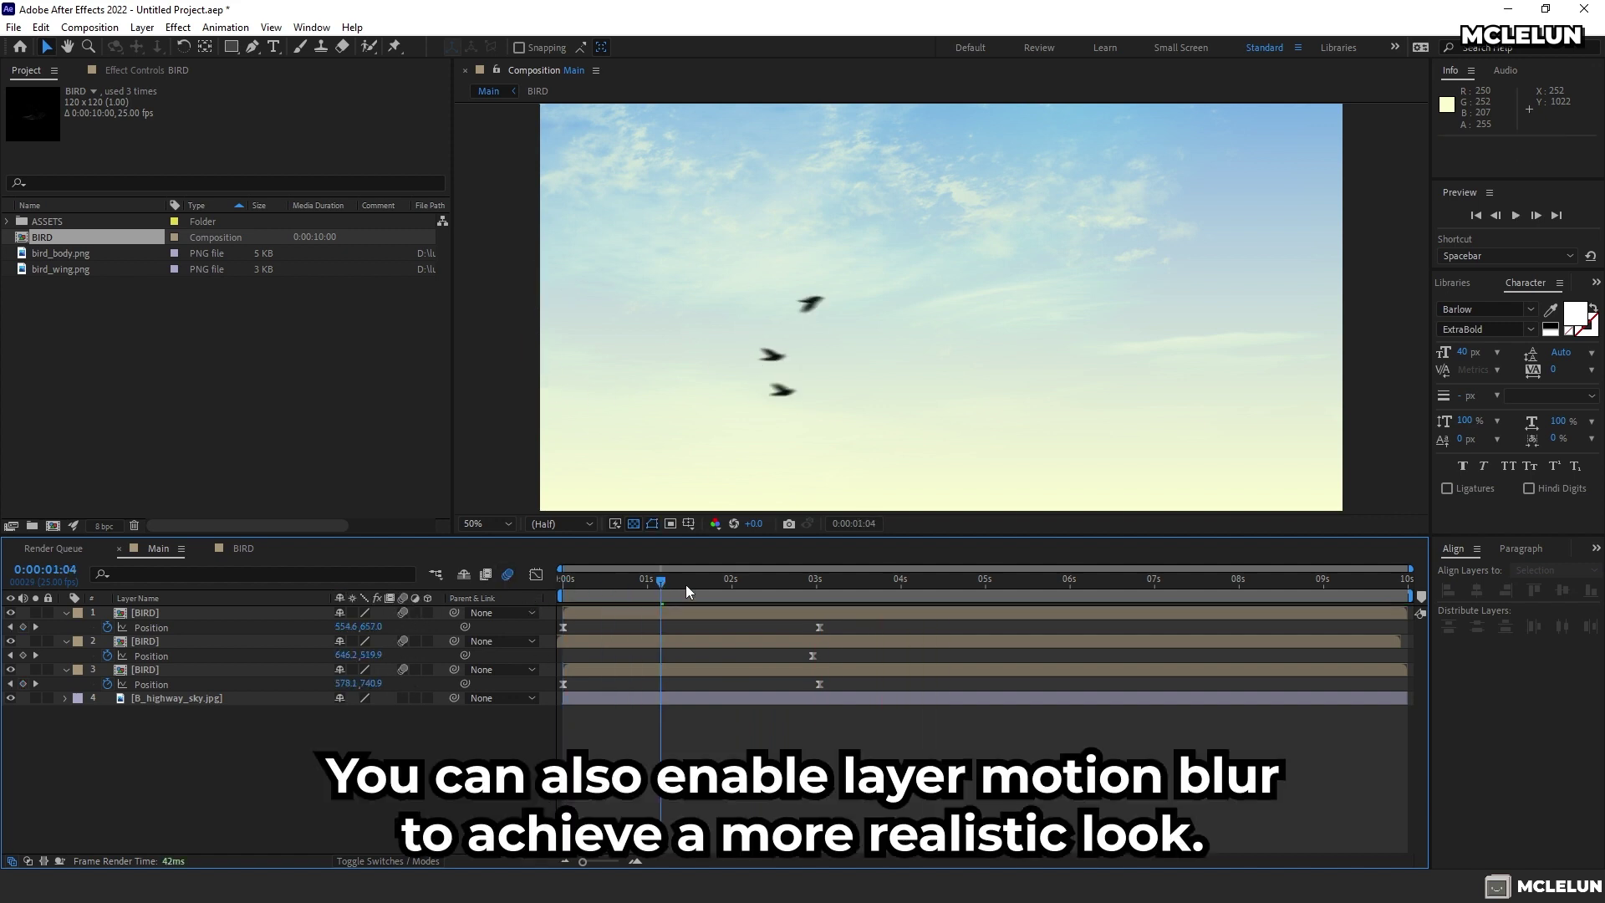
key(space)
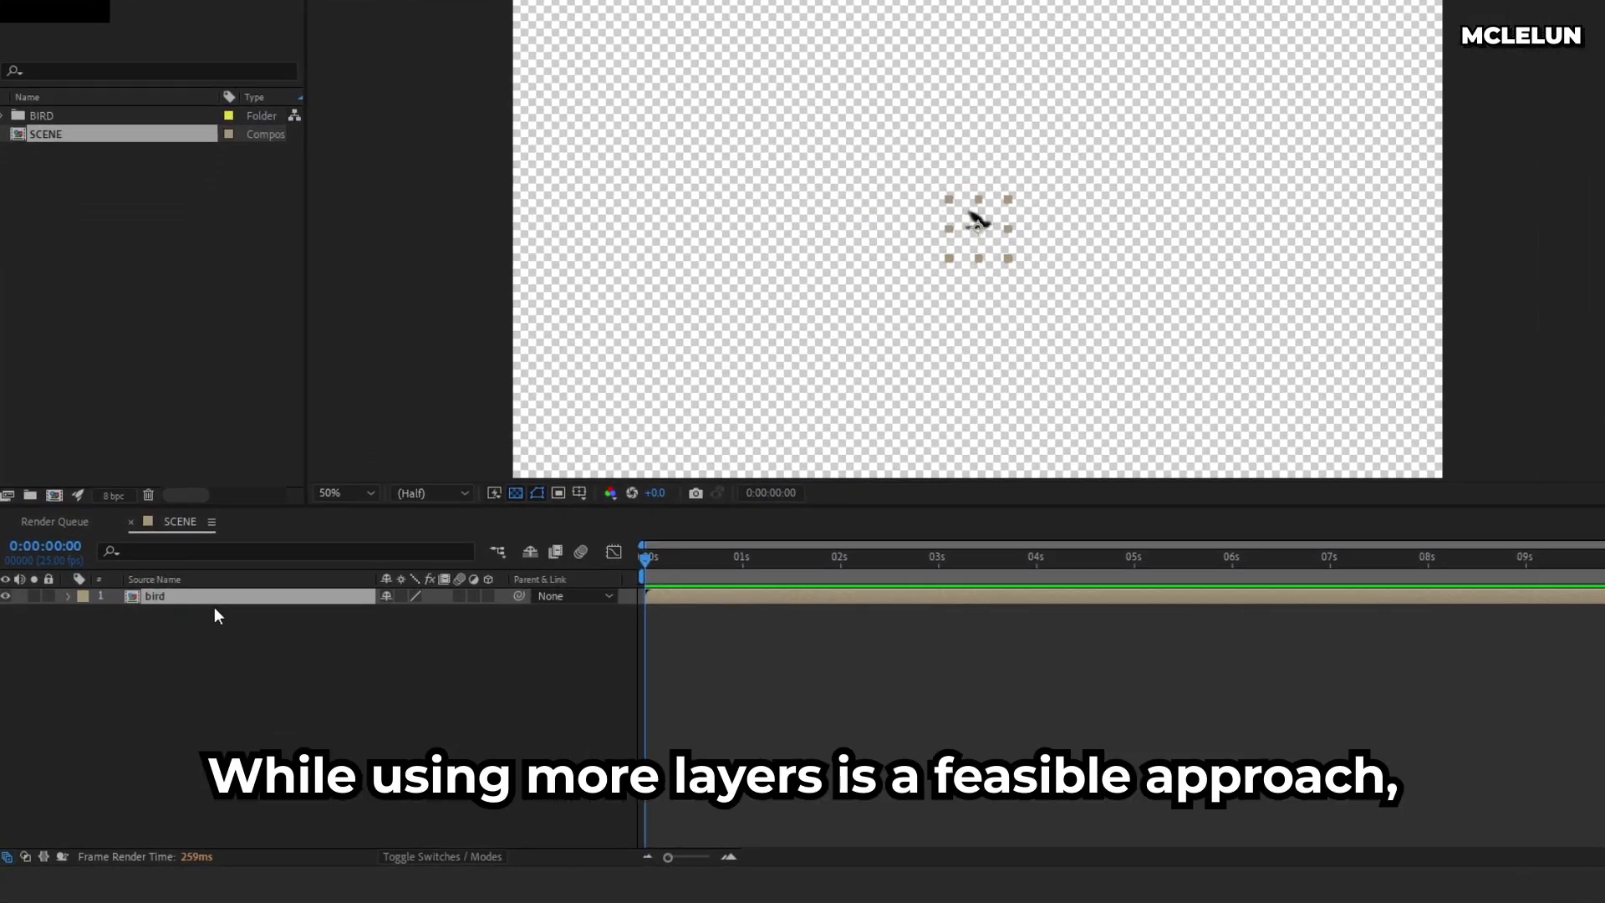
Duplicate the bird layer six times in the SCENE composition
key(ctrl+d)
key(ctrl+d)
key(ctrl+d)
key(ctrl+d)
key(ctrl+d)
key(ctrl+d)
key(ctrl+d)
key(ctrl+d)
key(ctrl+d)
key(ctrl+d)
key(ctrl+d)
key(ctrl+d)
key(ctrl+d)
key(ctrl+d)
key(ctrl+d)
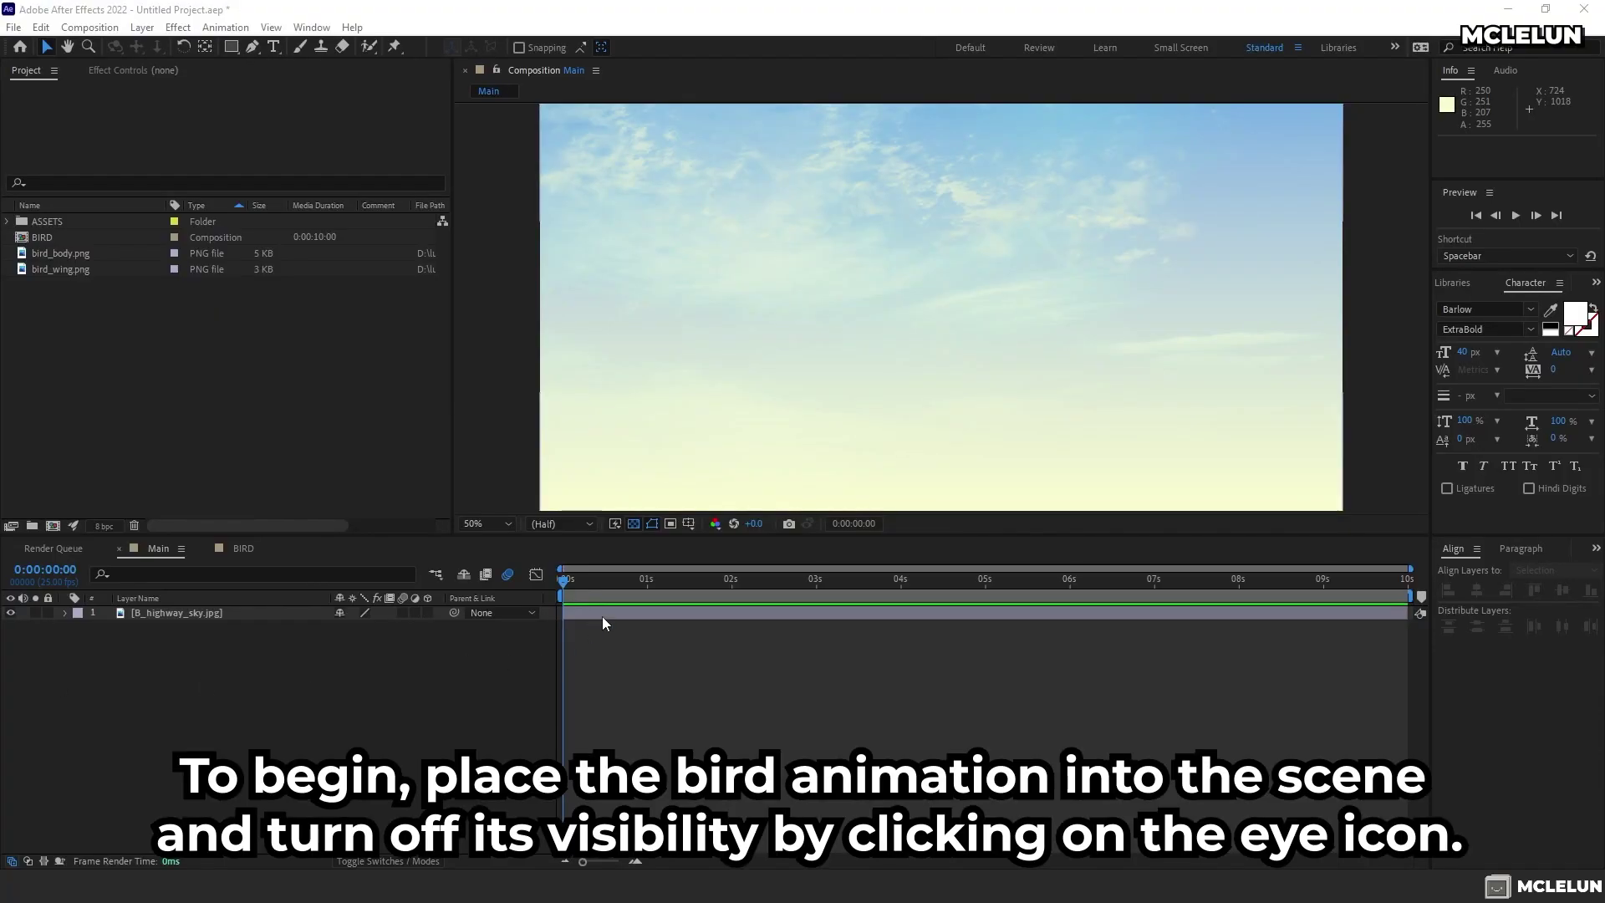
Place the BIRD composition above the sky layer in Main and turn off its visibility
drag(54, 238, 222, 609)
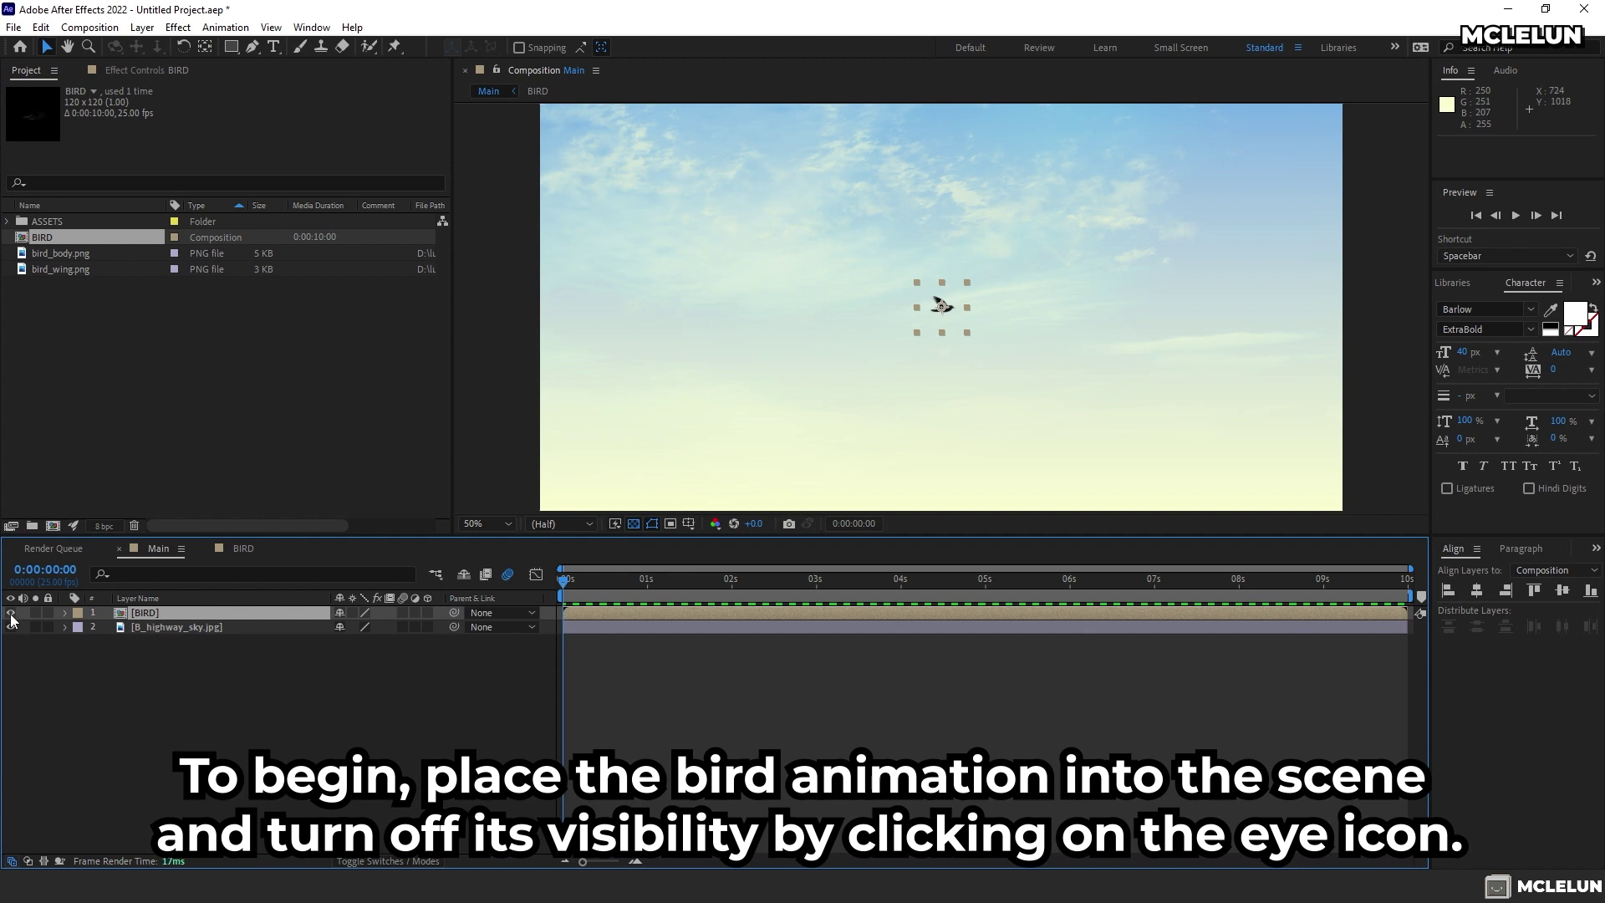
Add a black 1920 x 1080 solid to the Main composition and place it between the BIRD and sky layers
click(142, 26)
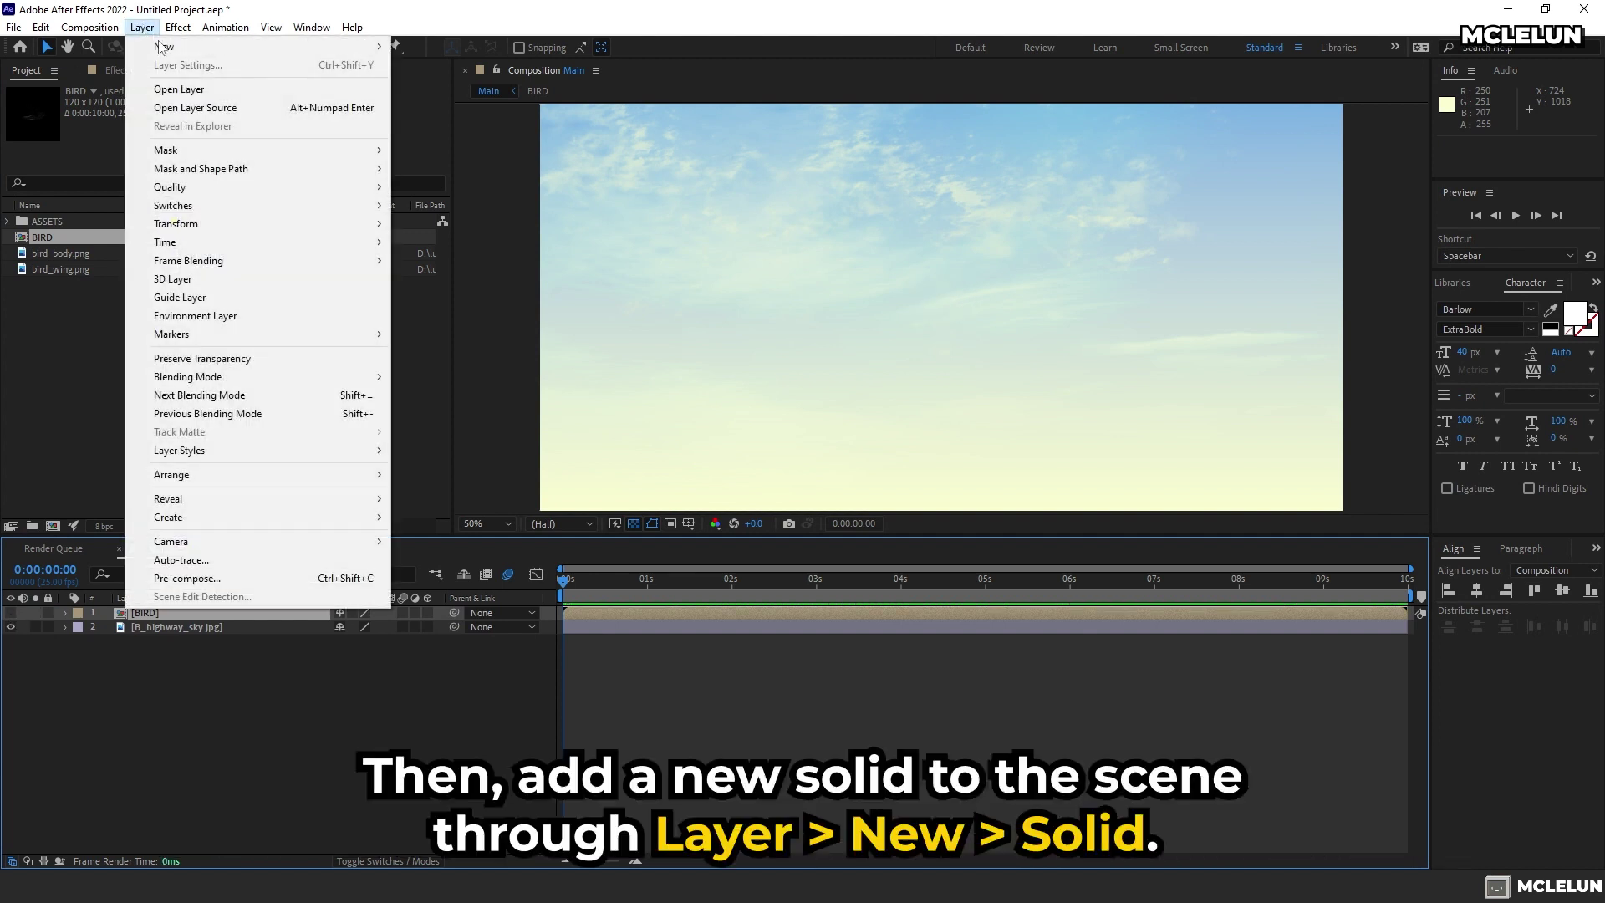
mouse_move(193, 48)
click(505, 64)
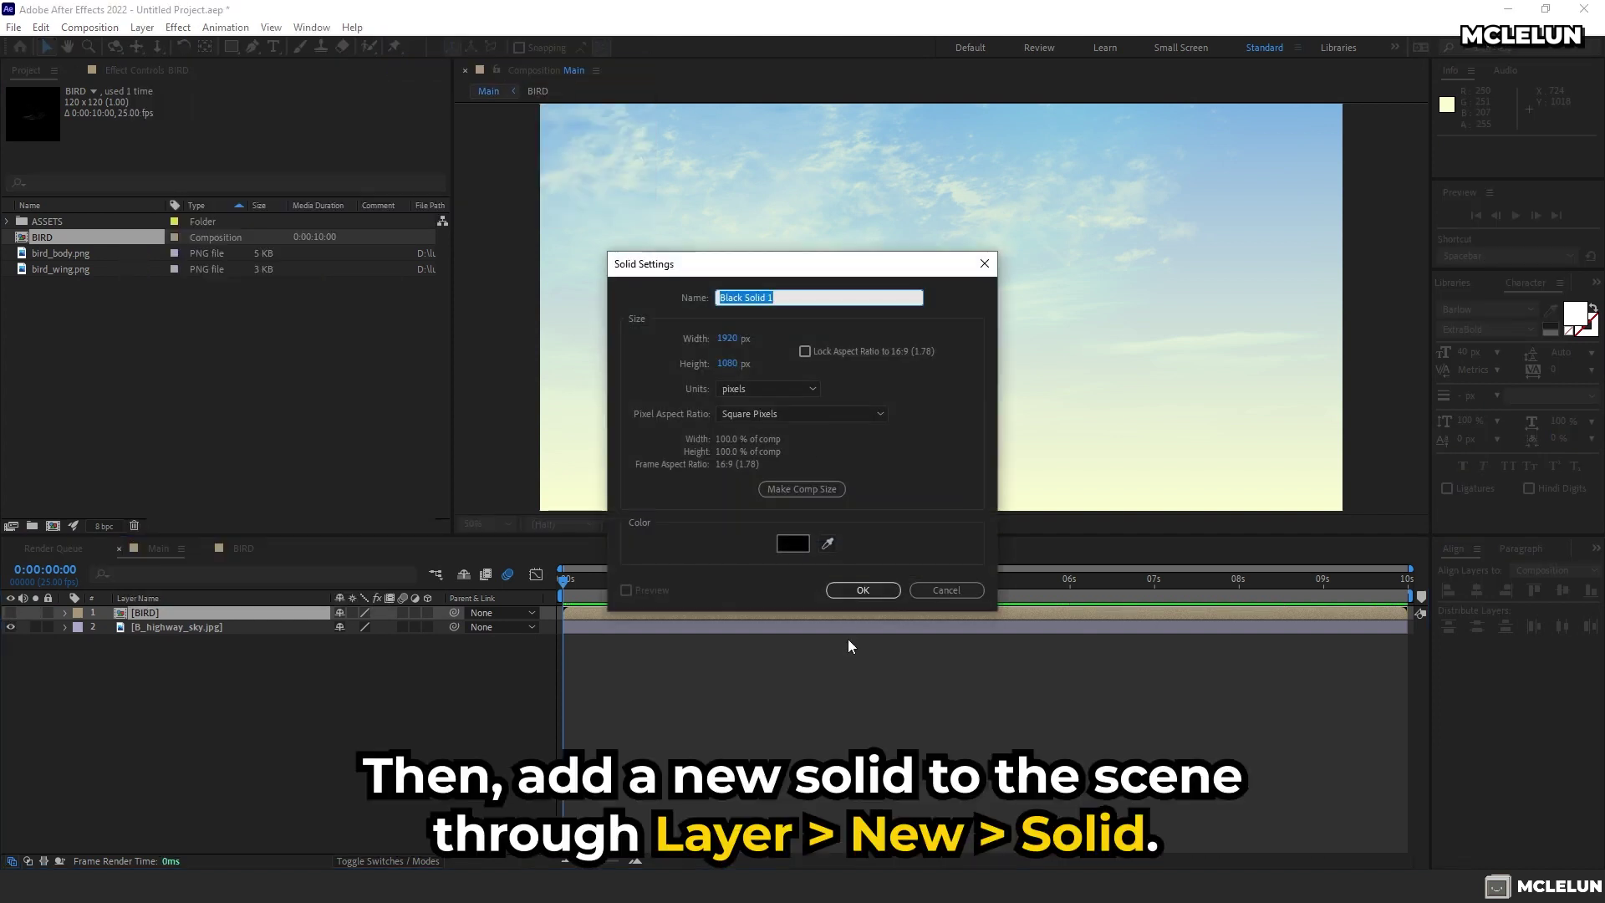
click(863, 590)
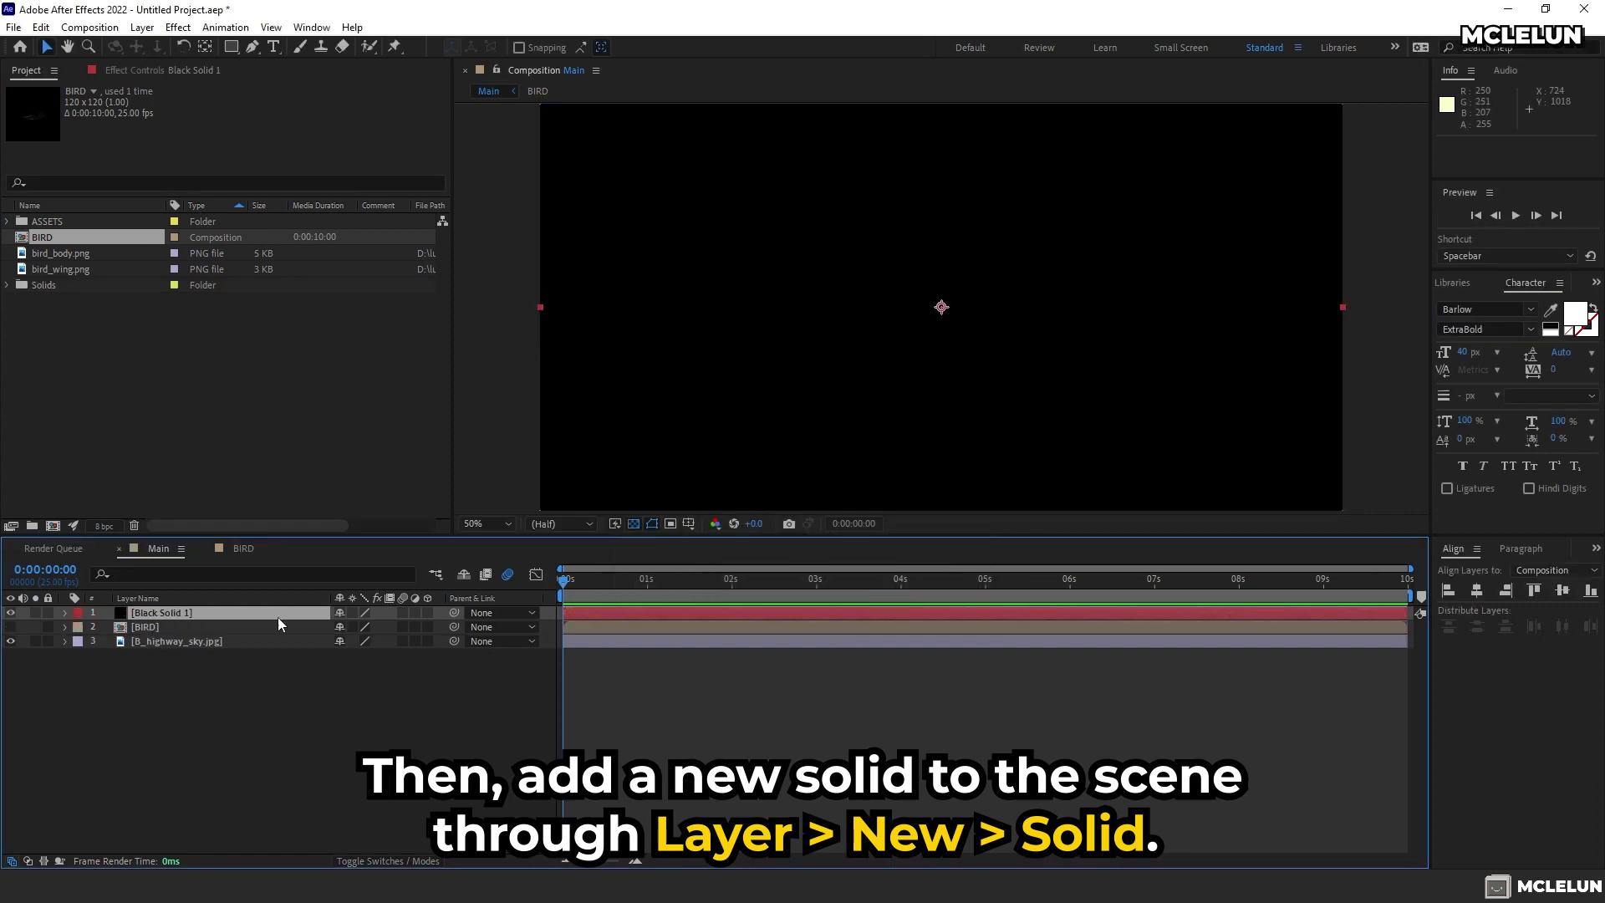
drag(277, 617, 224, 632)
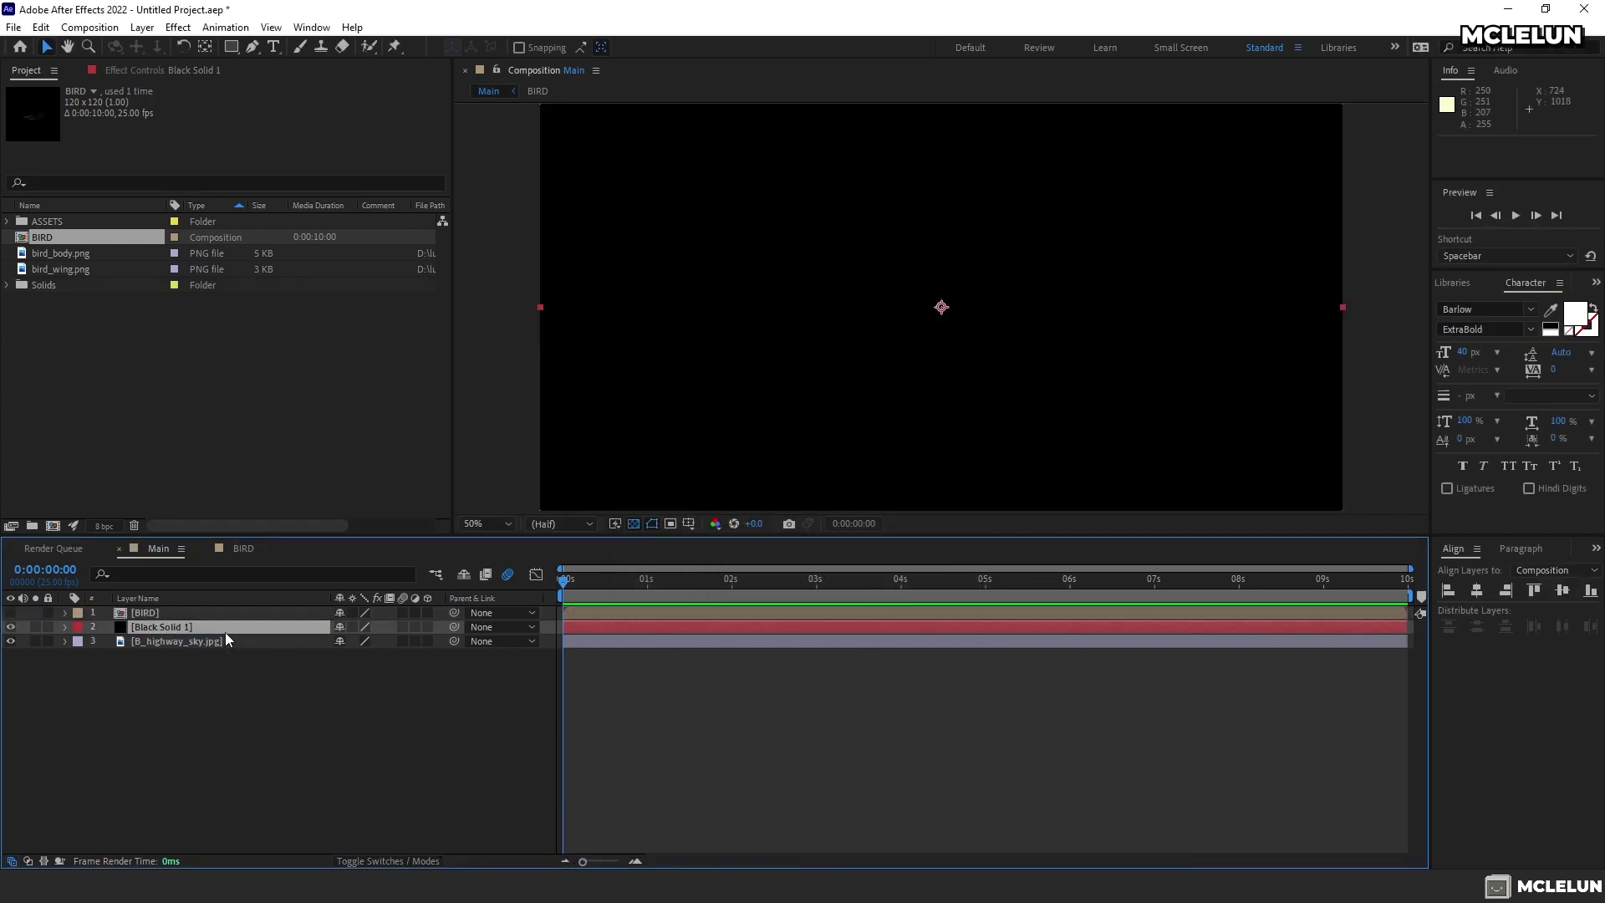
Apply the CC Particle World effect to the black solid and scrub to 3 seconds to view the particles
click(178, 28)
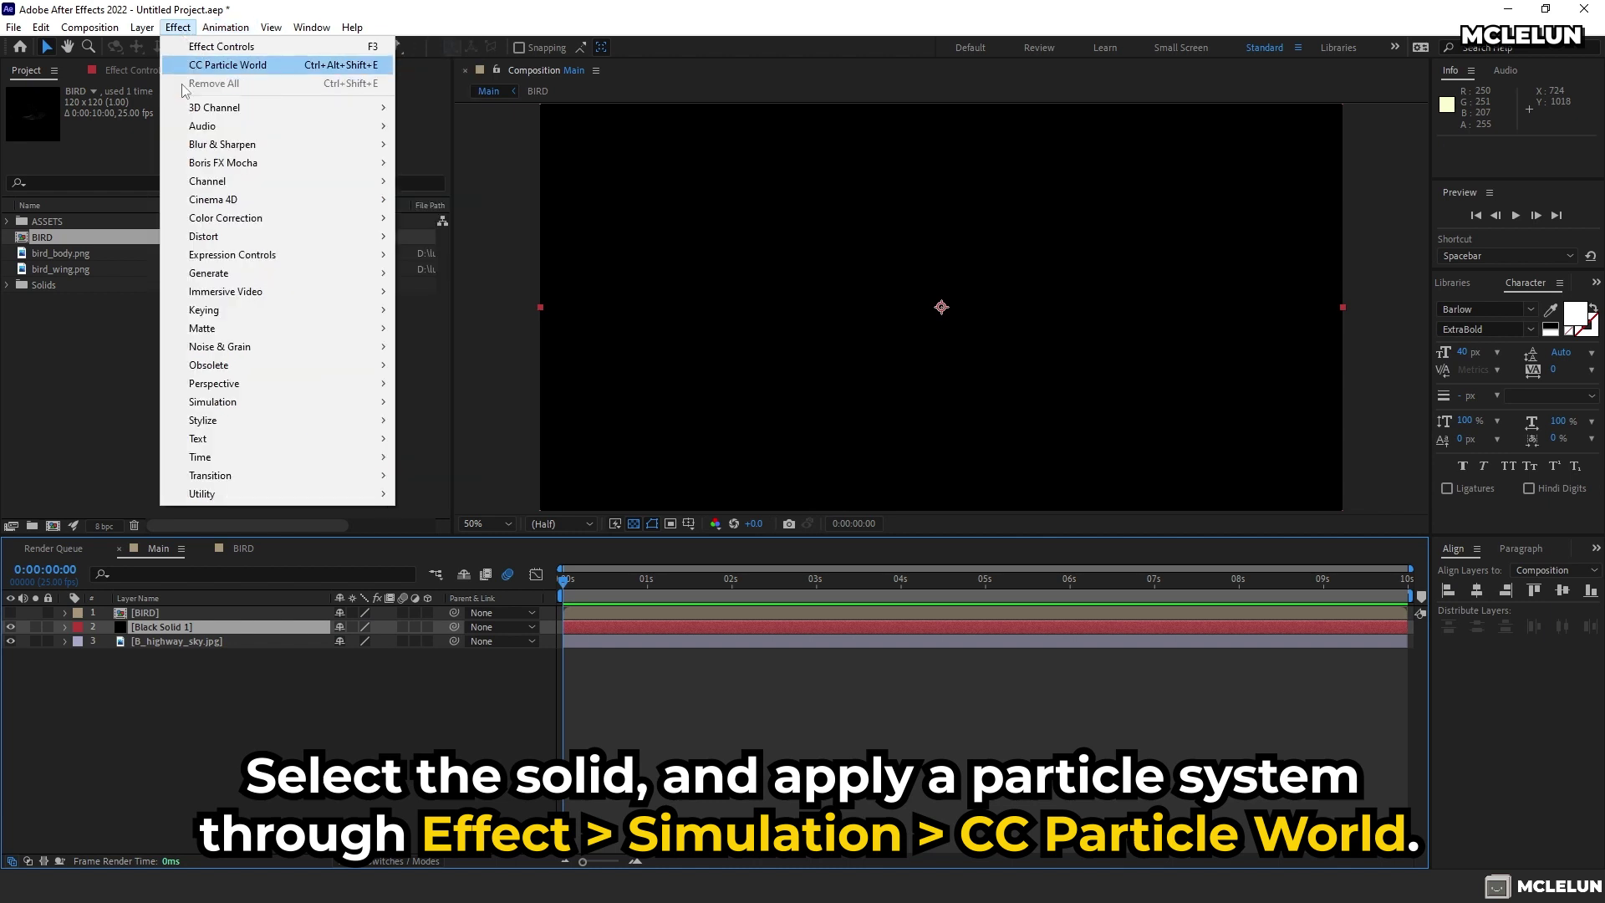
mouse_move(208, 406)
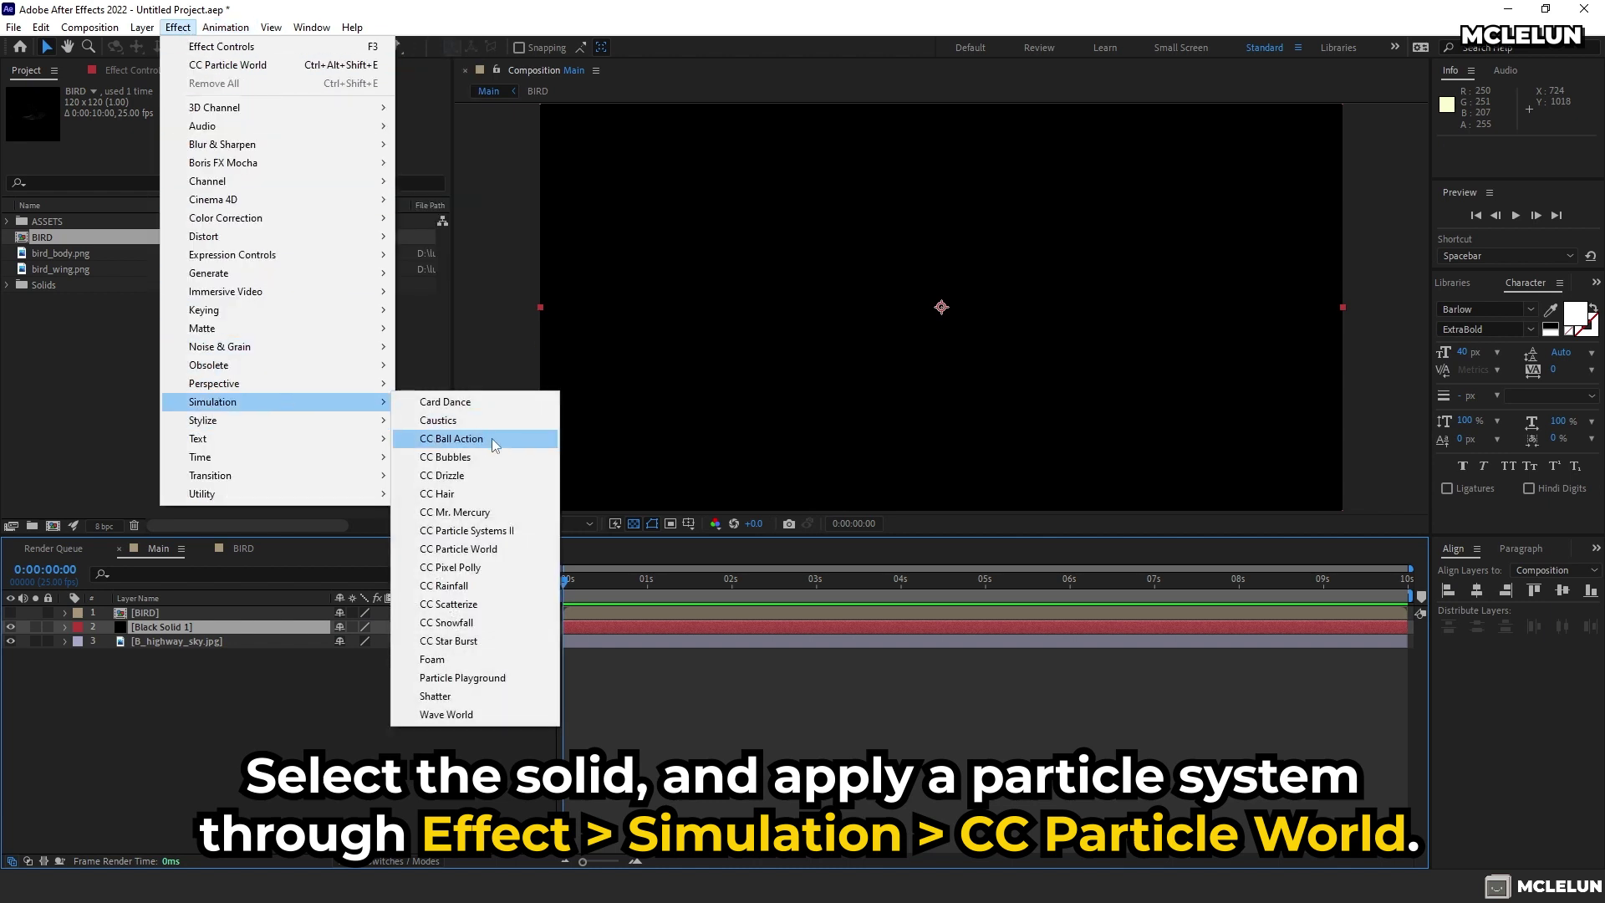
click(485, 552)
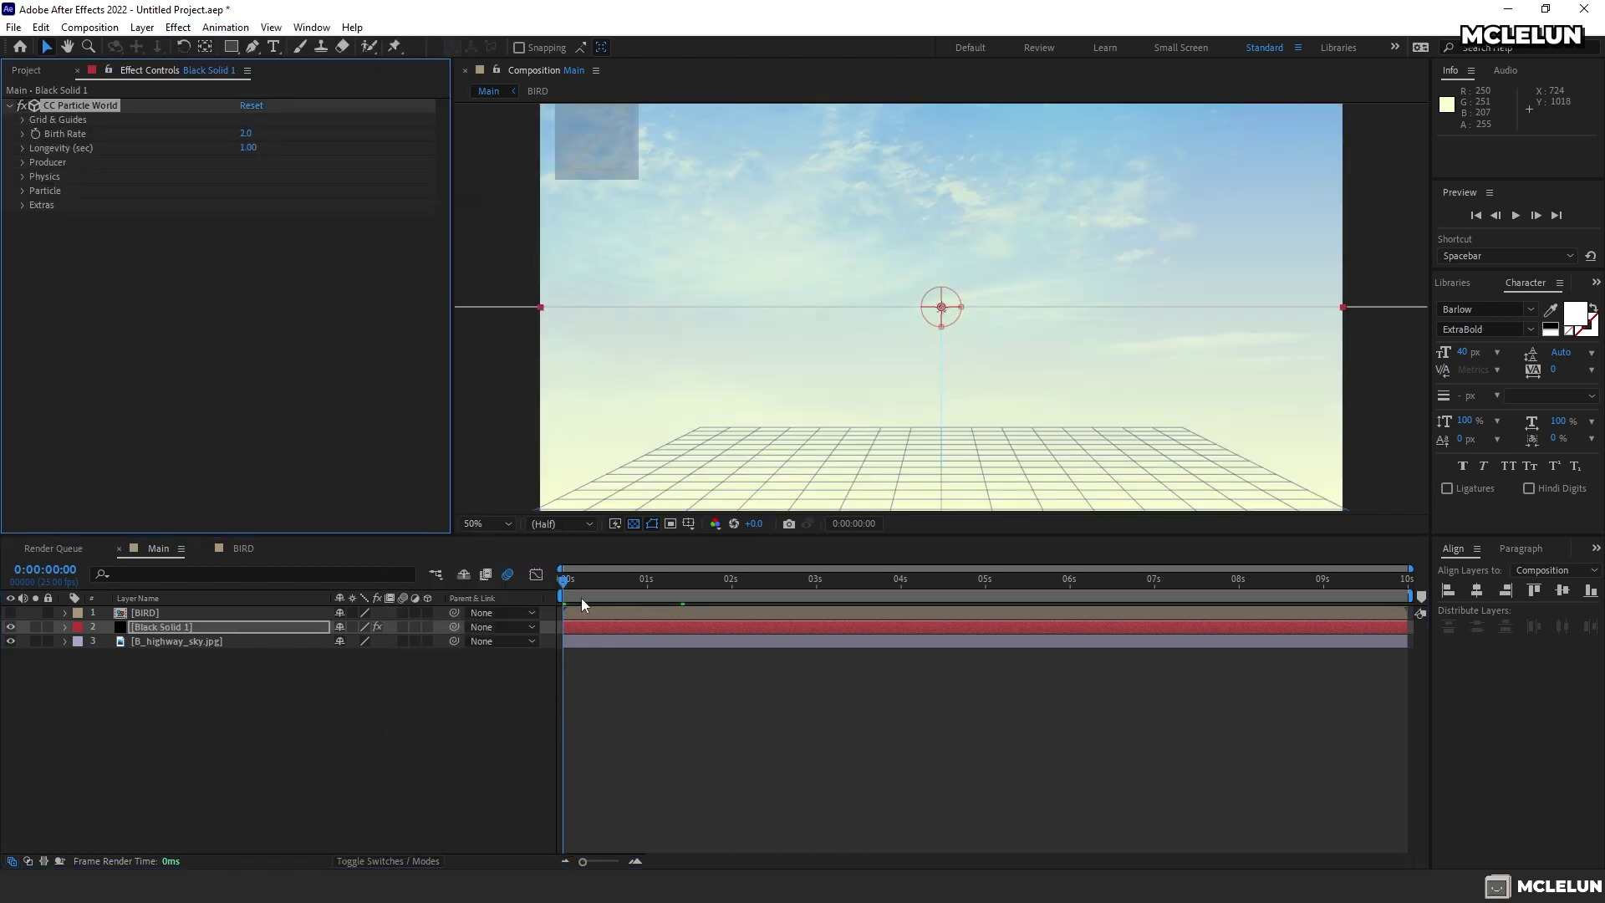
drag(580, 580, 818, 583)
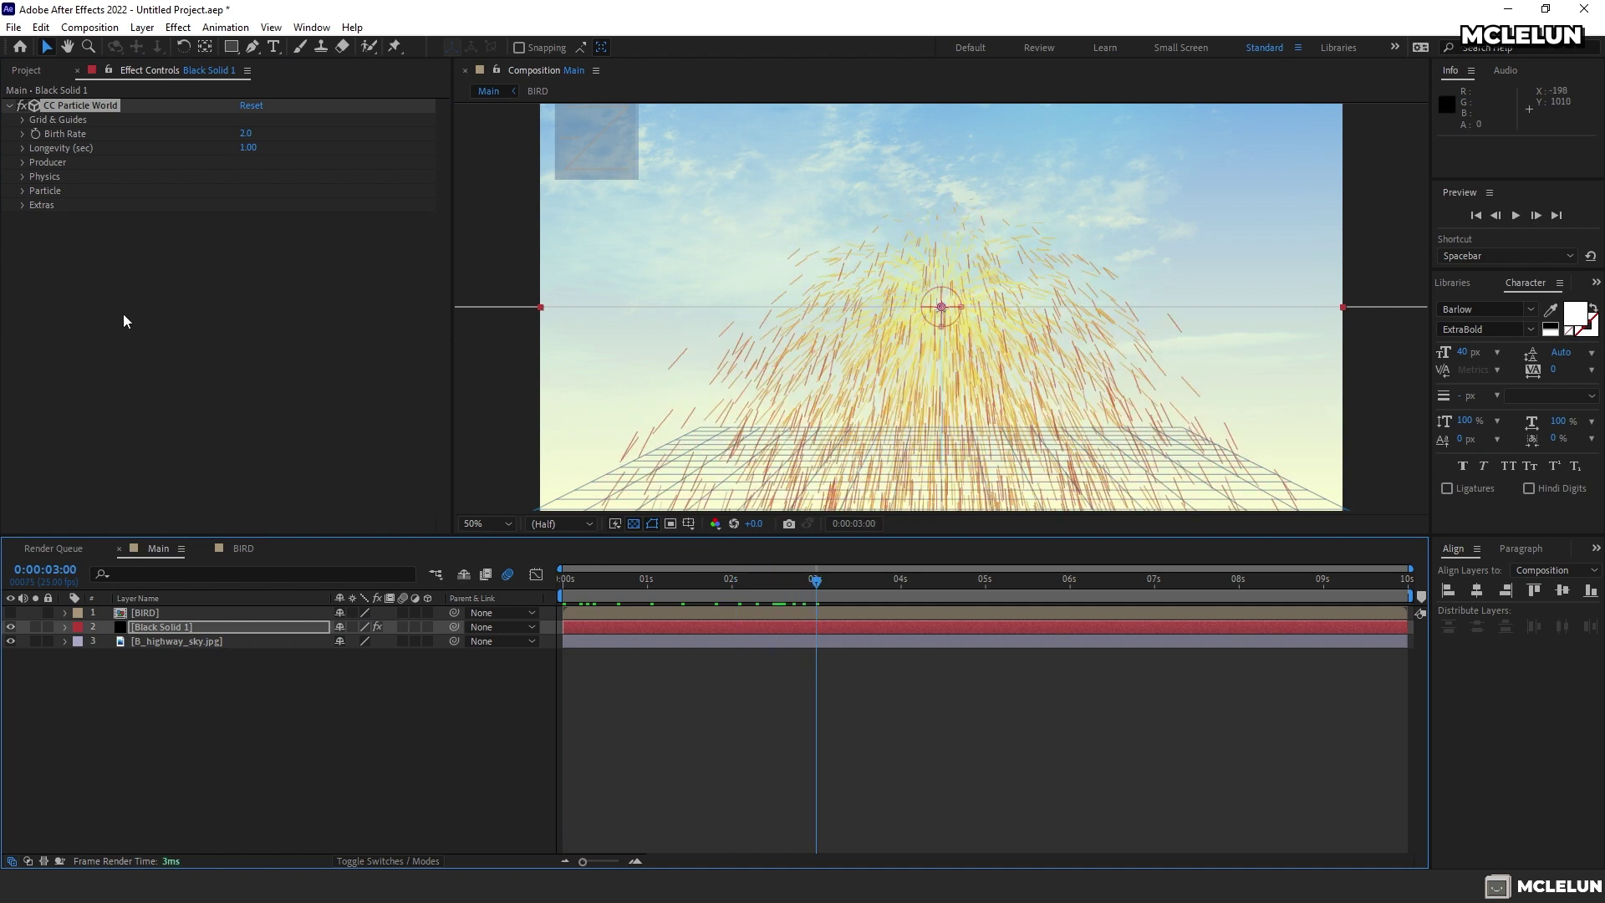
Set the Particle Type to Textured Square with the BIRD layer as its texture, and scrub through the result
click(23, 191)
click(347, 208)
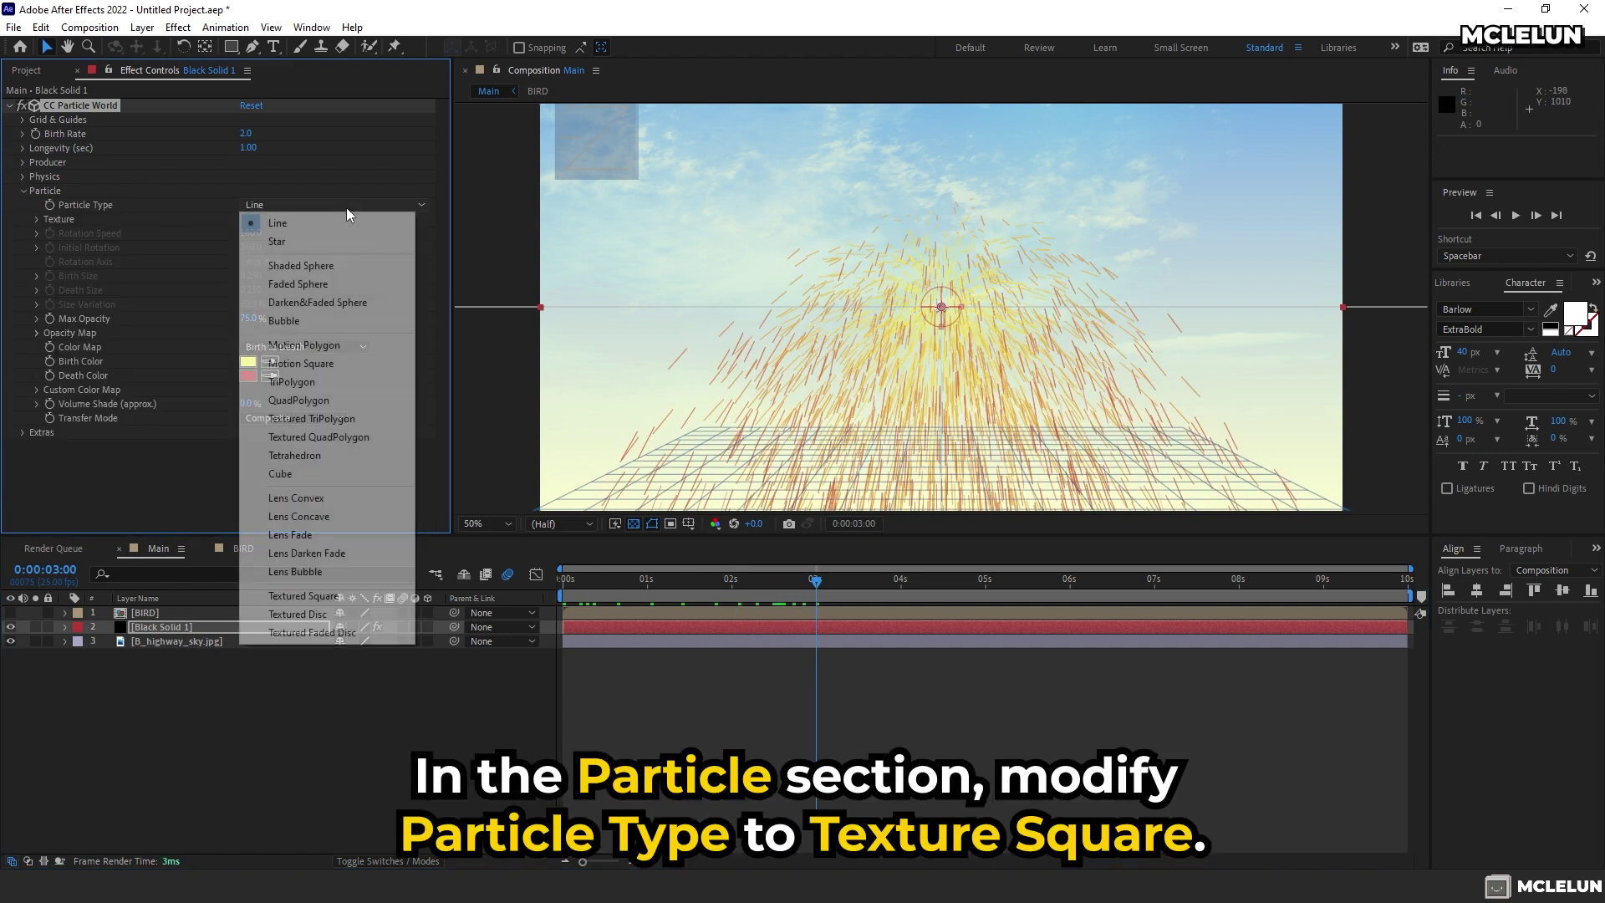
click(395, 597)
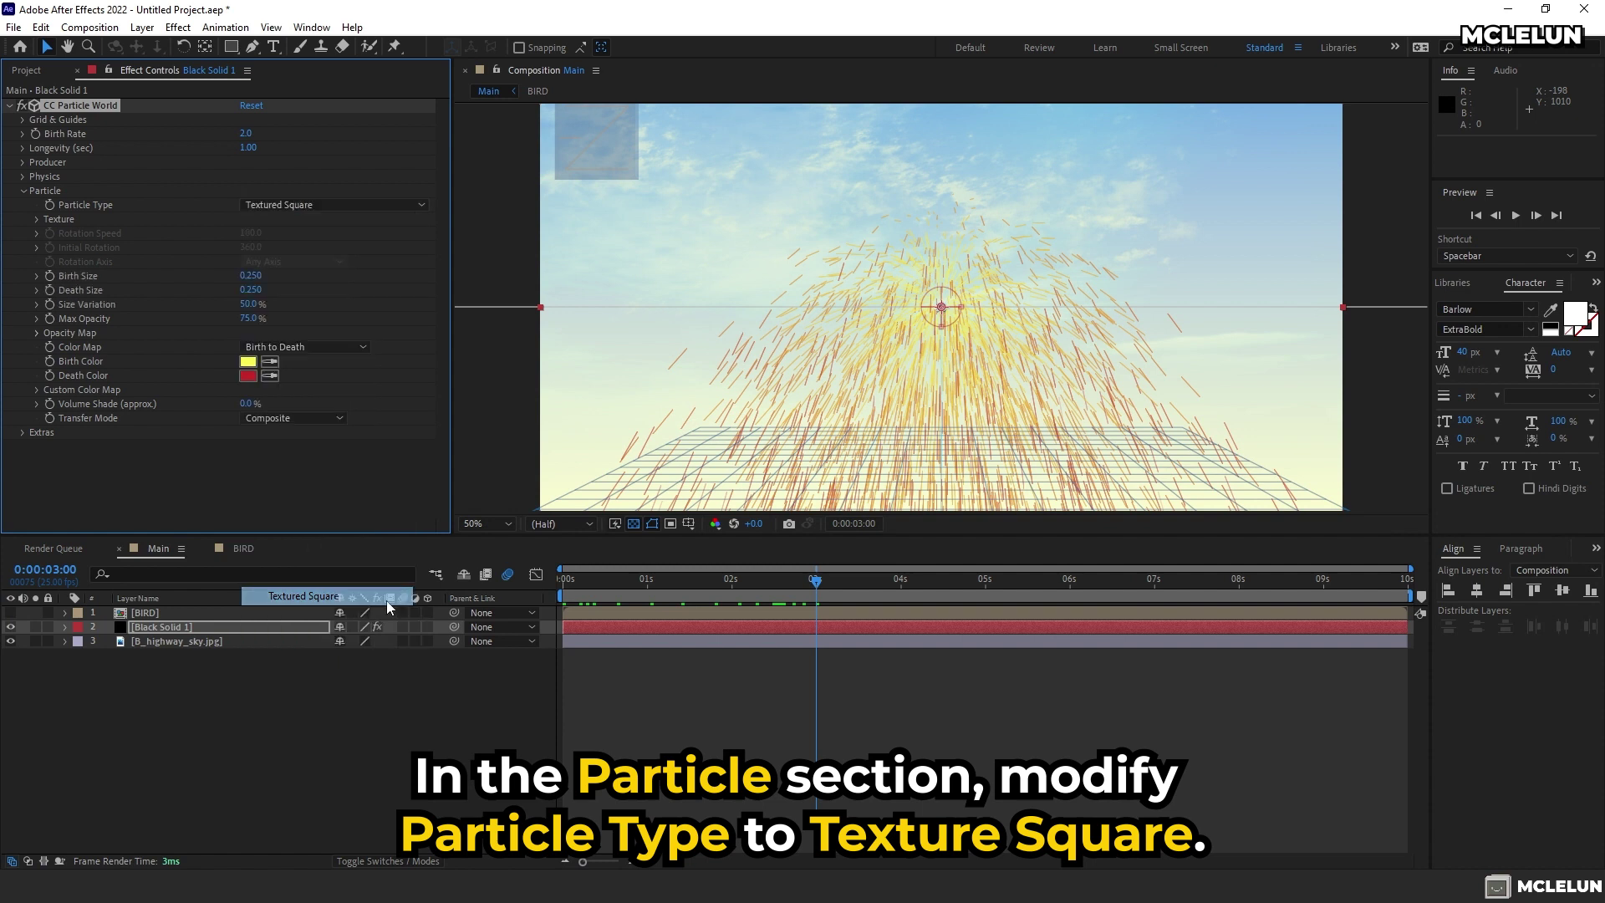
click(37, 219)
click(301, 234)
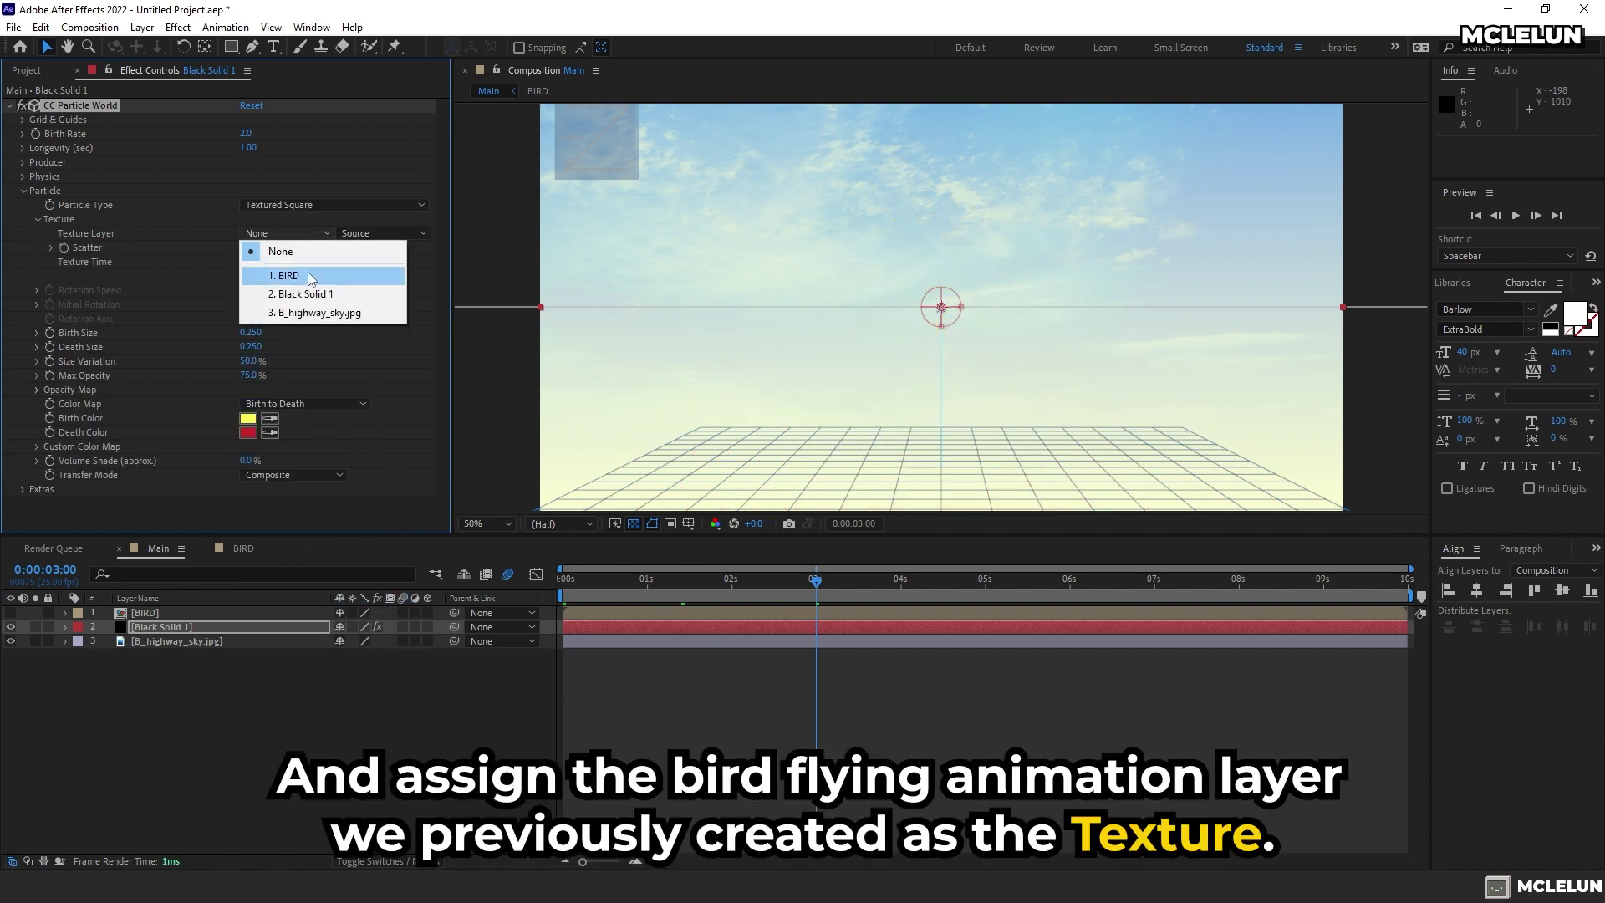
click(310, 277)
click(774, 595)
drag(775, 599, 815, 579)
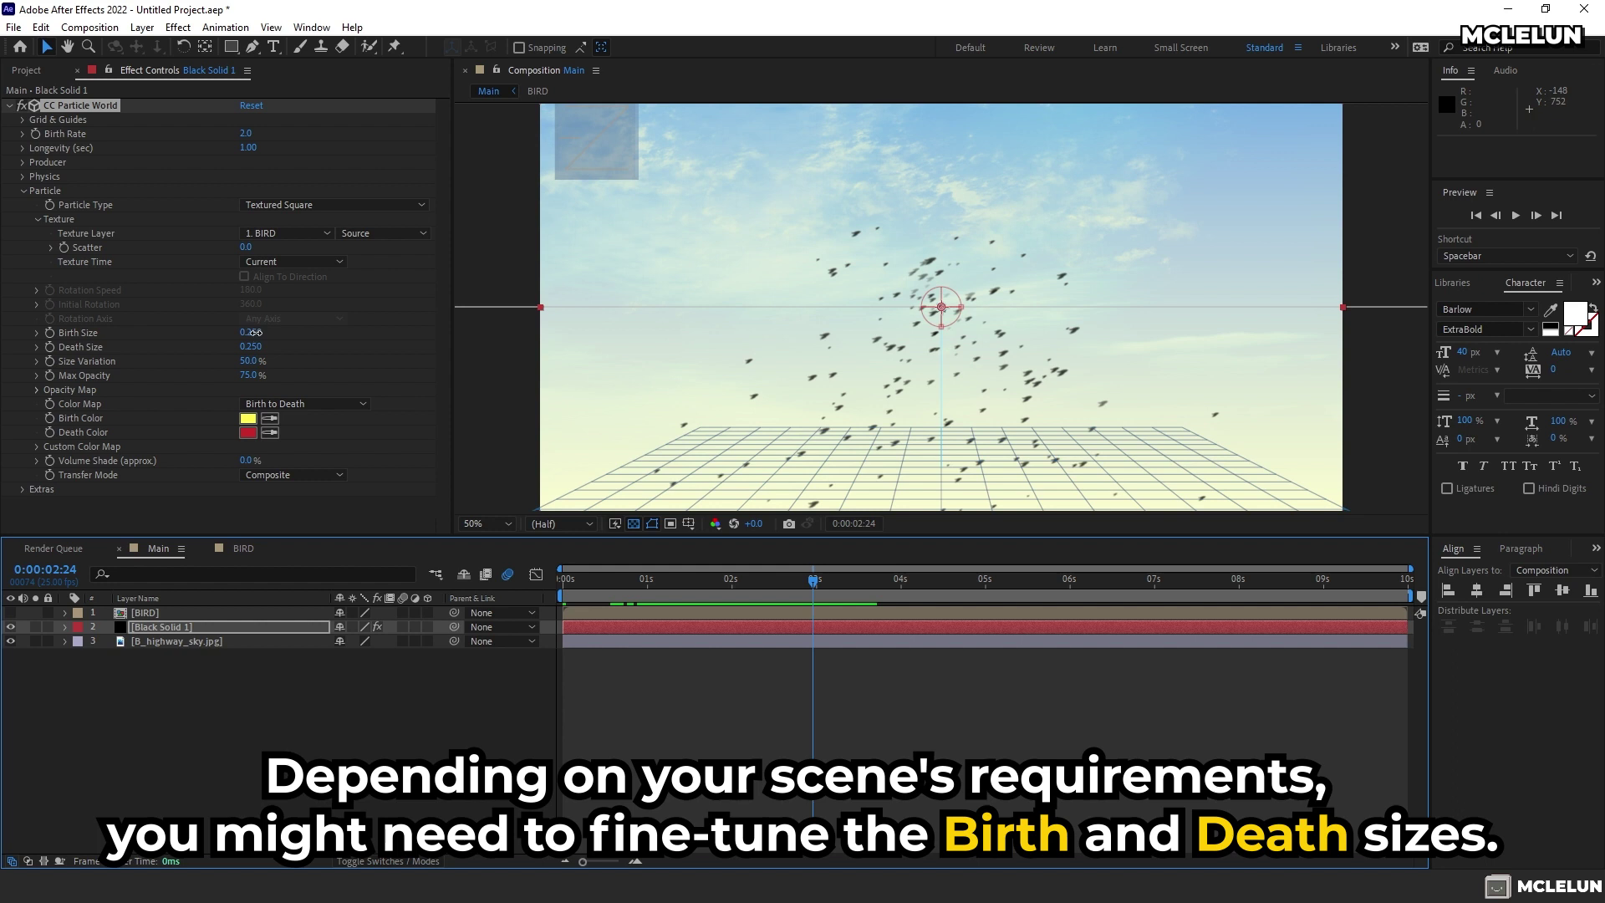
Set both the Birth Size and the Death Size of the particles to 0.5
click(253, 332)
text(0)
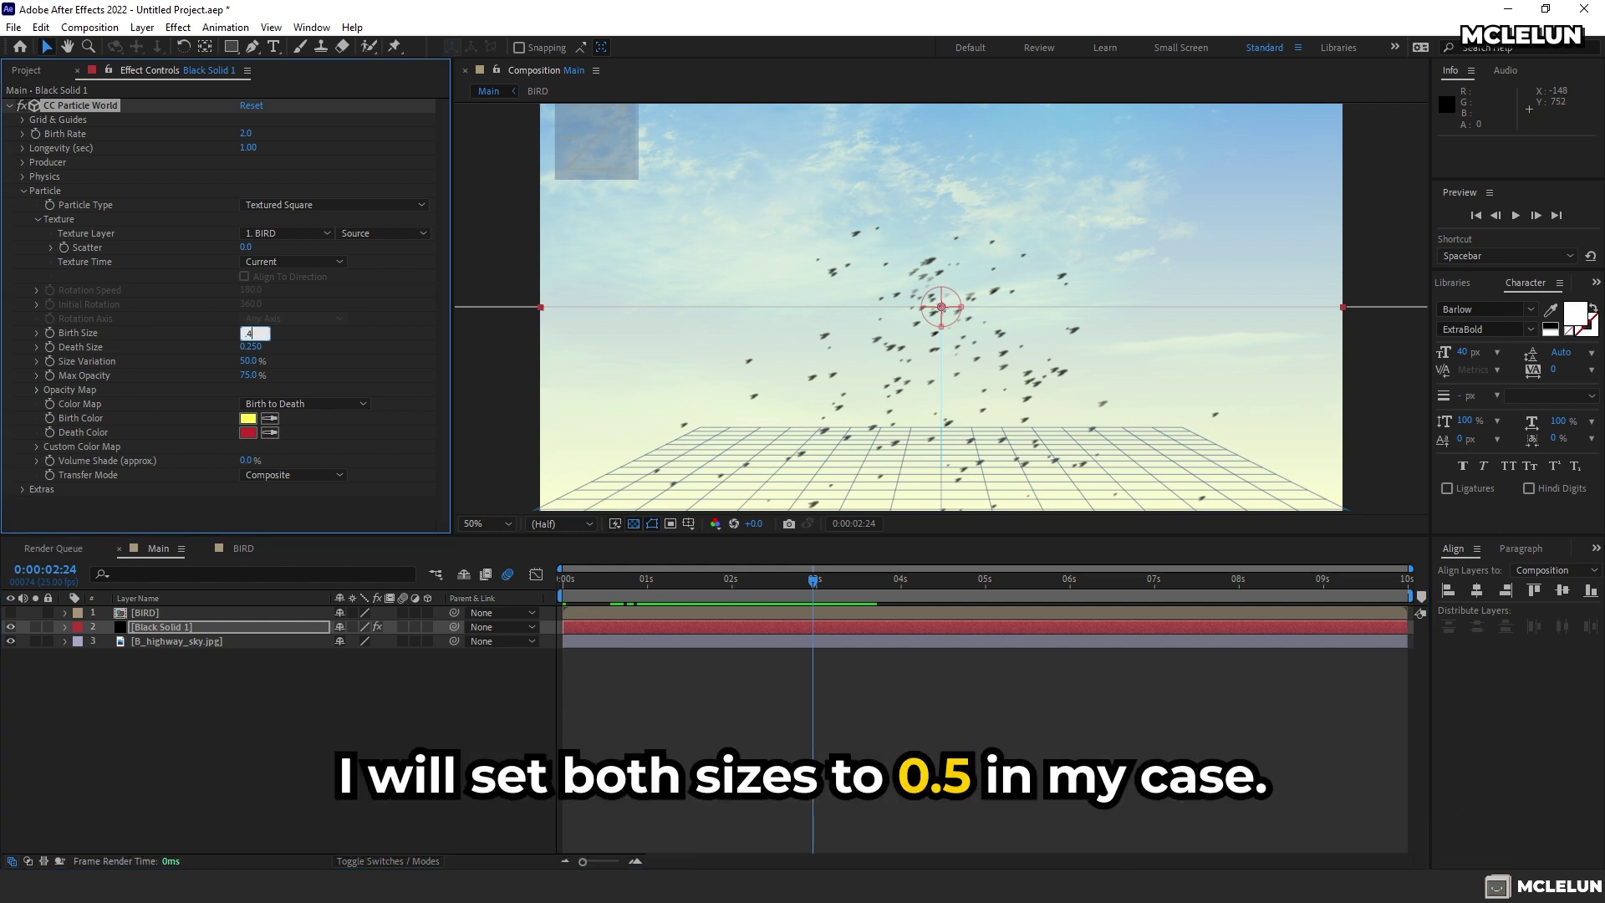
key(Tab)
text(.5)
key(Return)
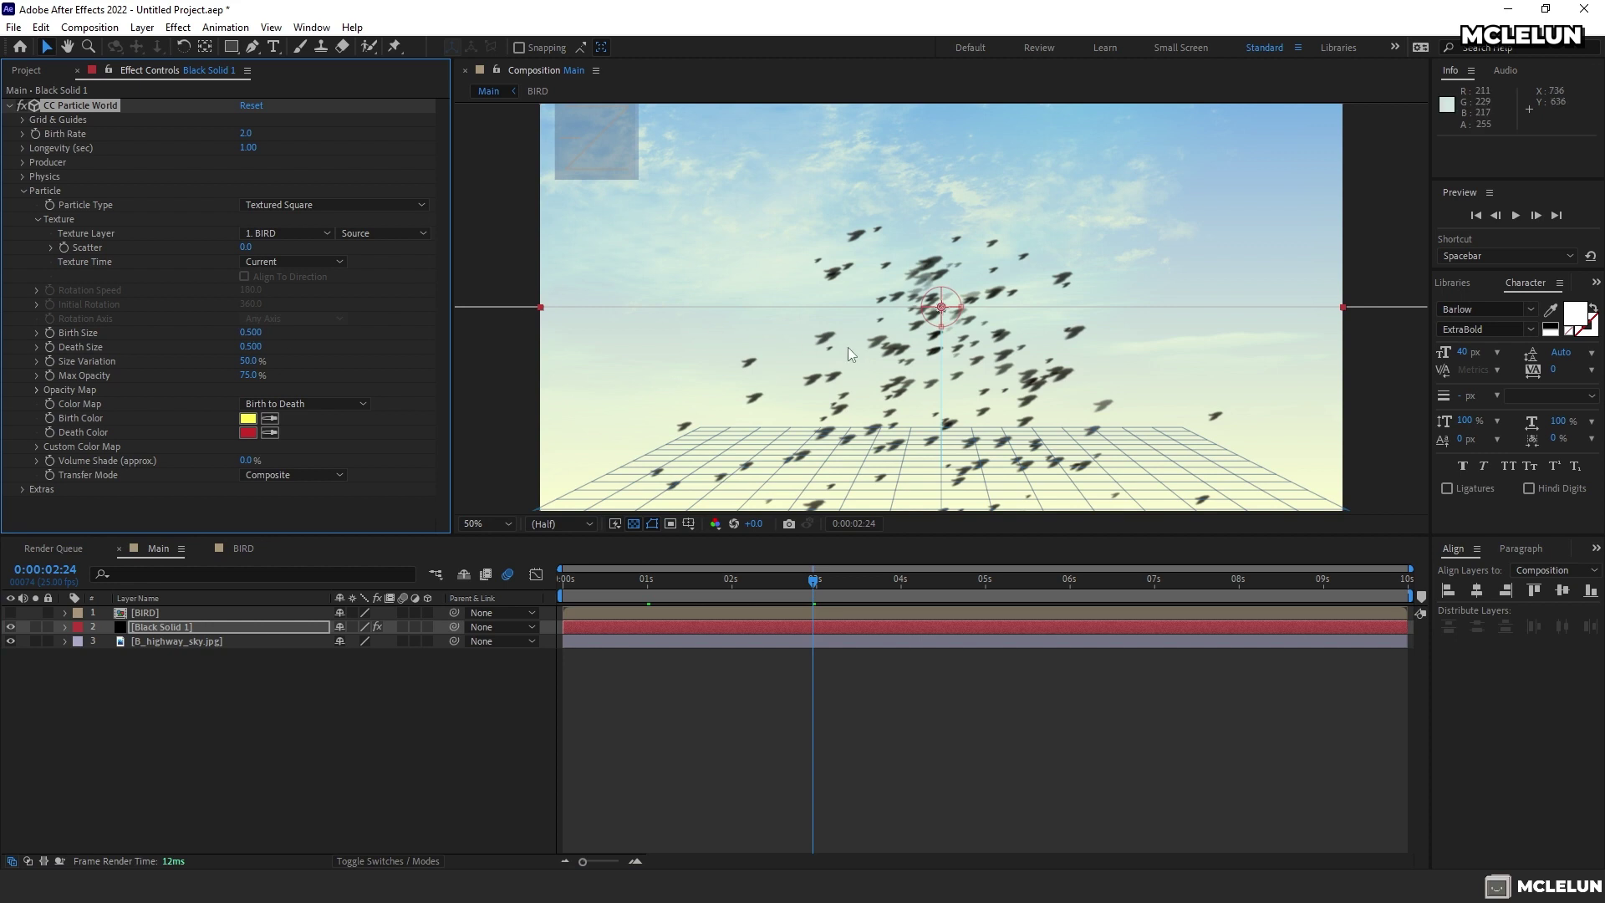
Change the particle Texture Time to From Start and scrub around 3 seconds to check the wing flapping
click(316, 266)
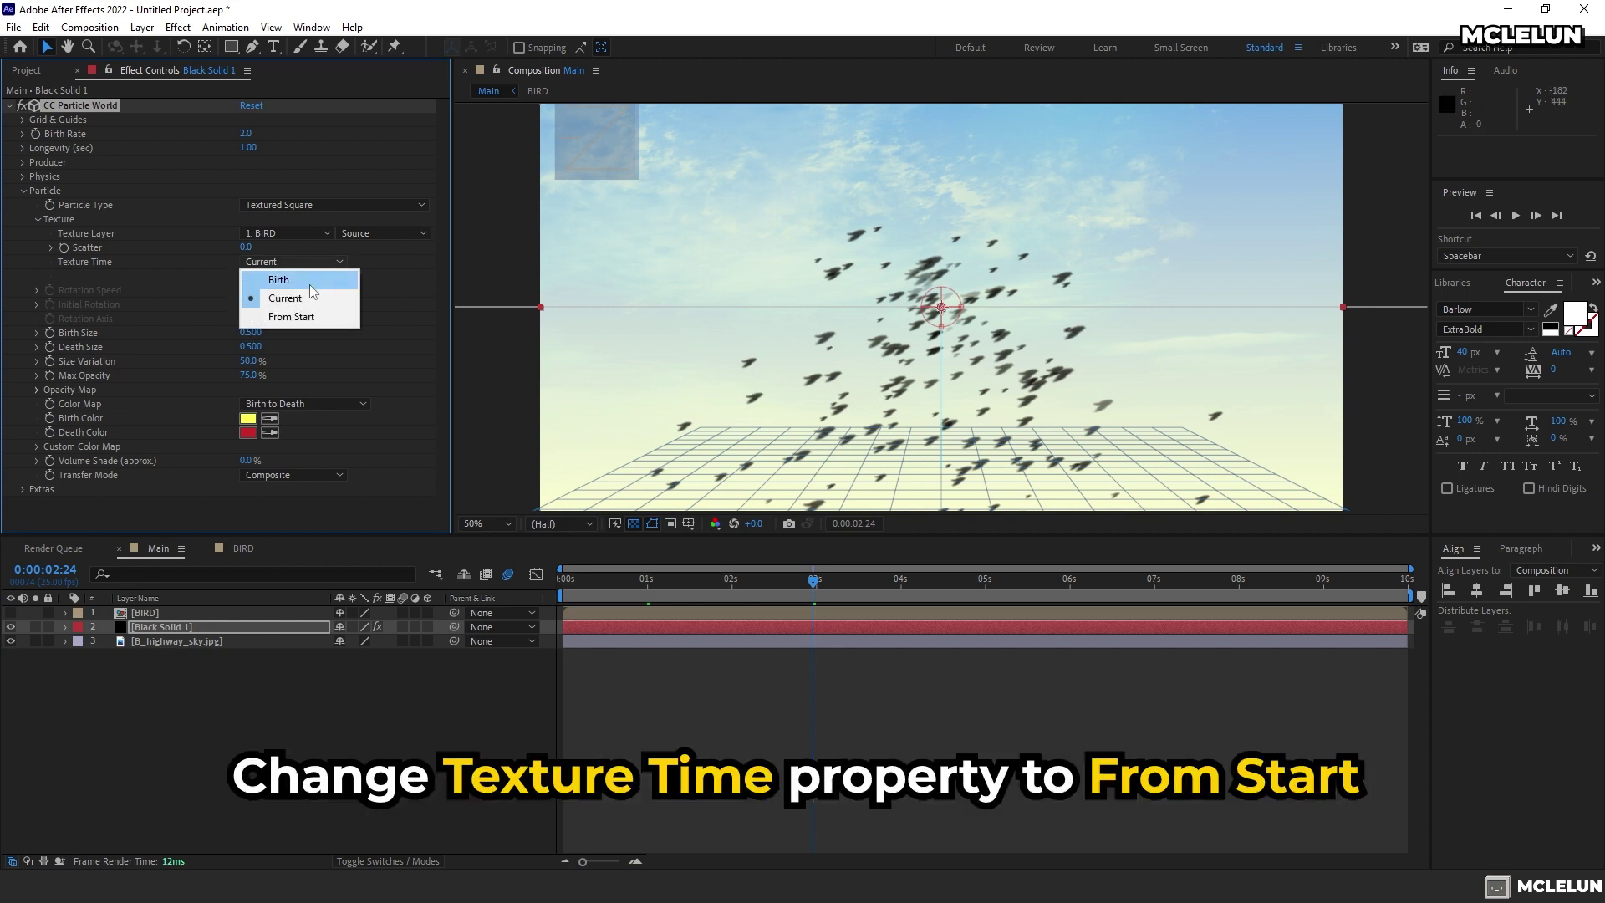
click(285, 319)
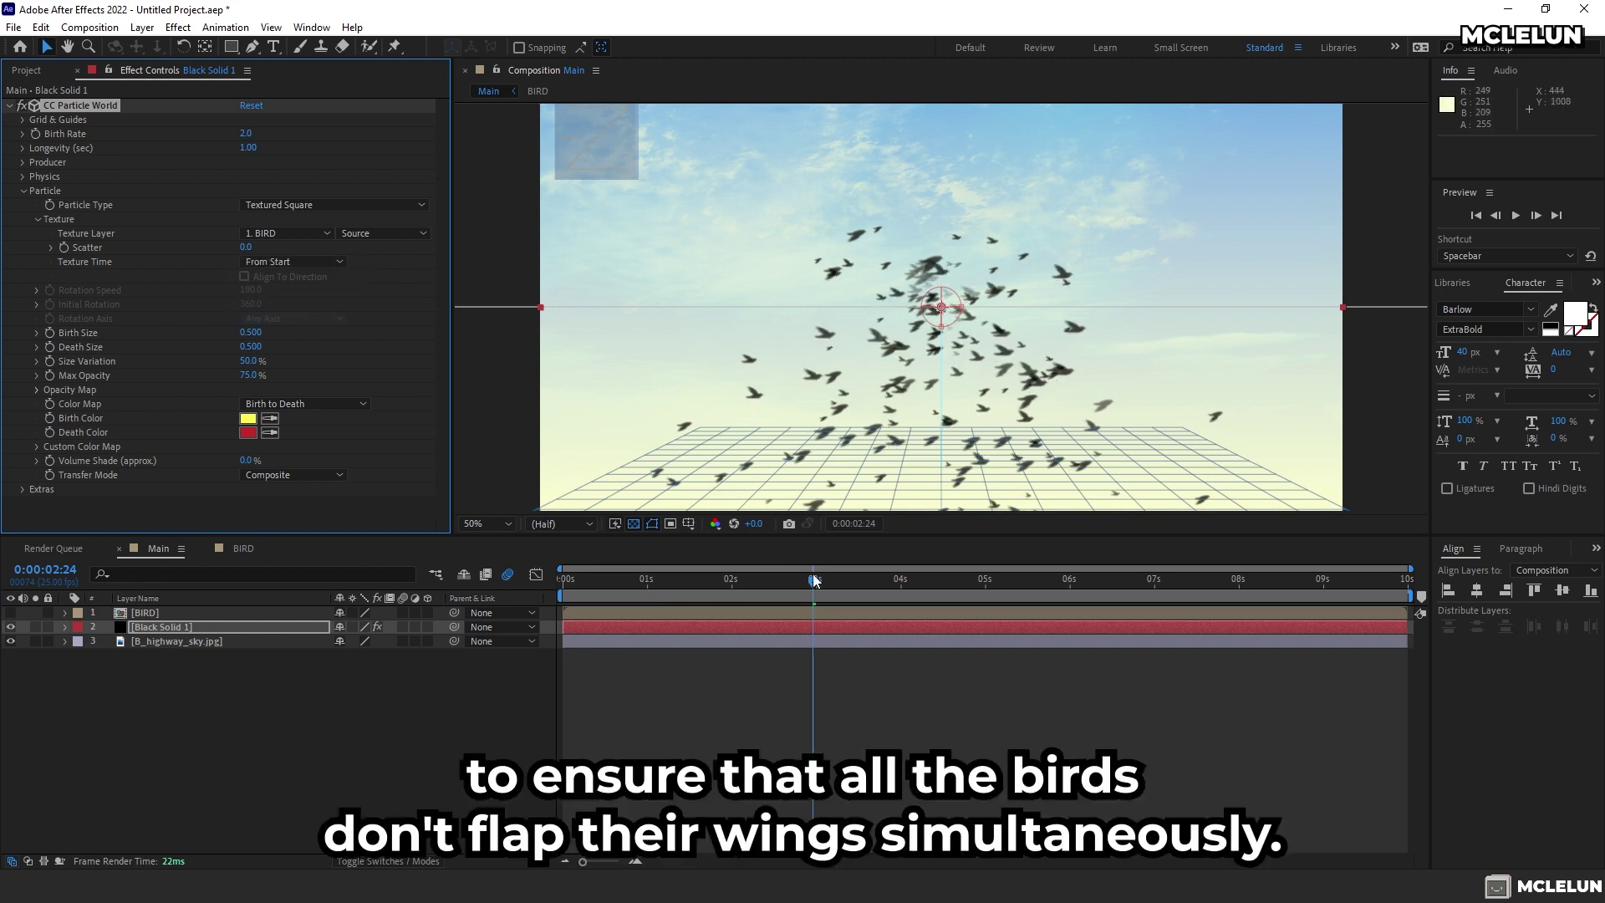
mouse_move(813, 575)
mouse_down()
mouse_move(841, 575)
mouse_move(724, 589)
mouse_move(814, 589)
mouse_up()
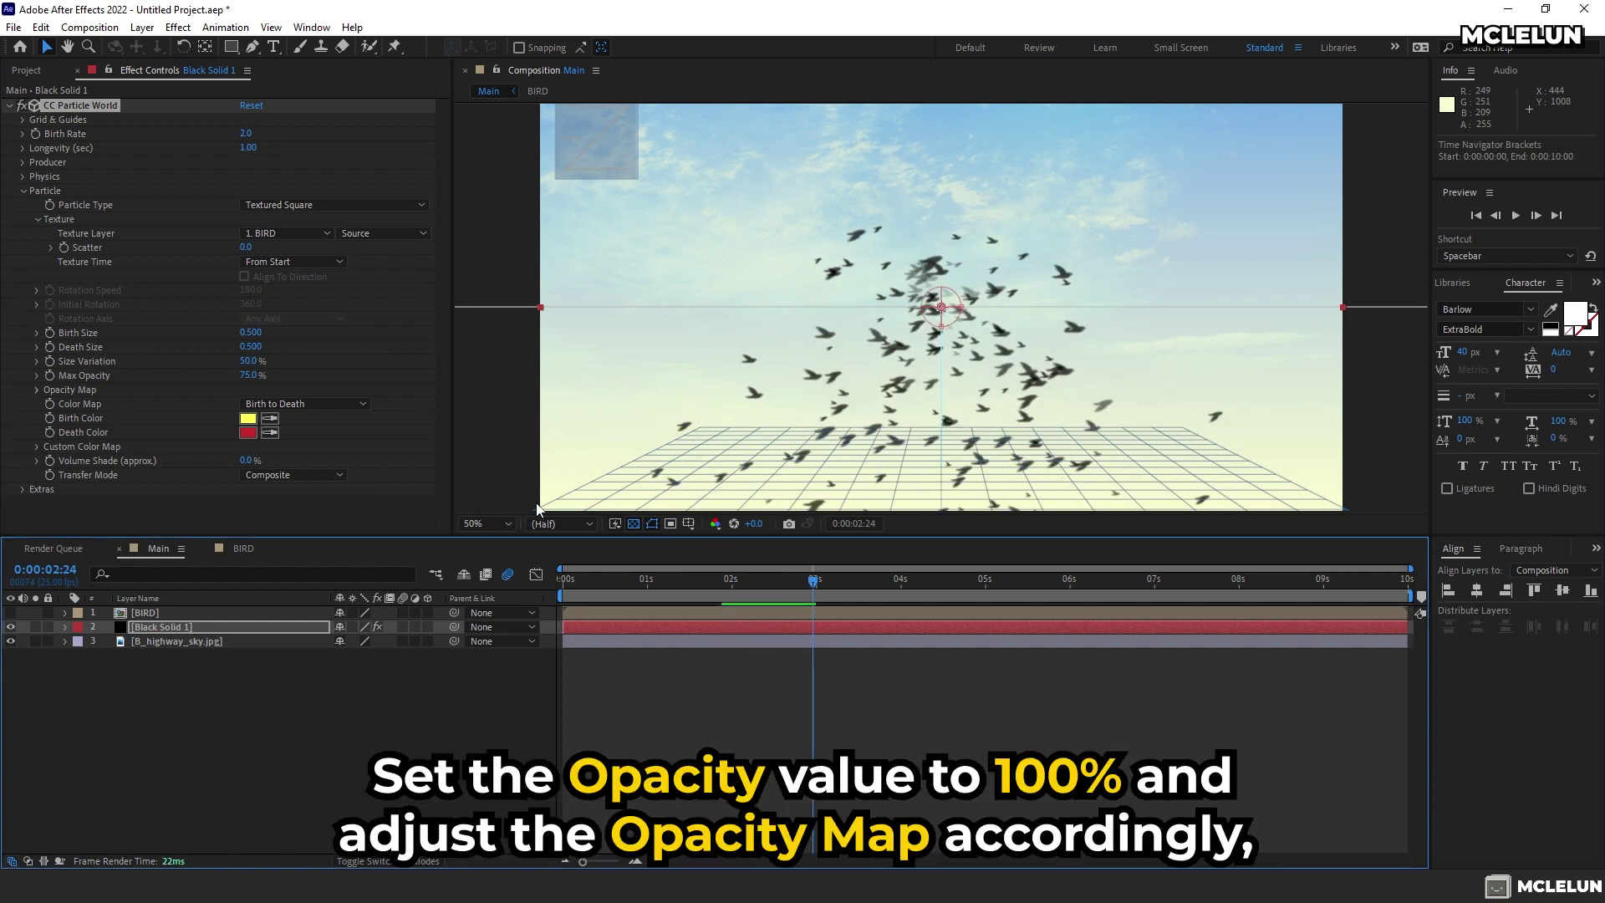
Raise the particles' Max Opacity to 100% and fill the Opacity Map completely so the birds are fully opaque
drag(249, 375, 414, 375)
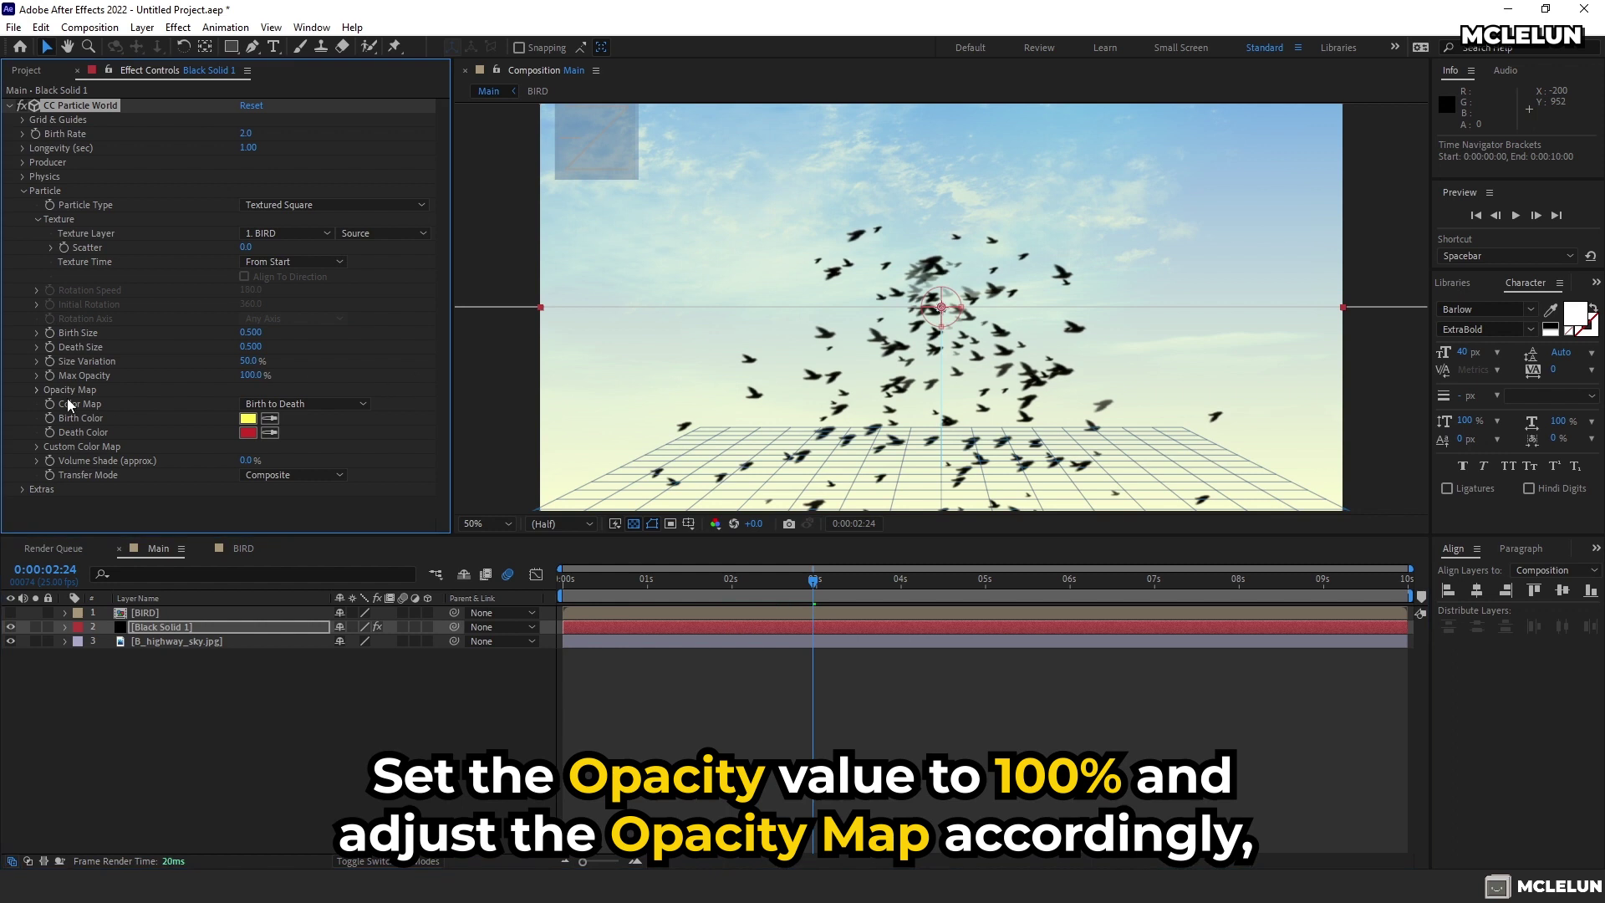
click(36, 390)
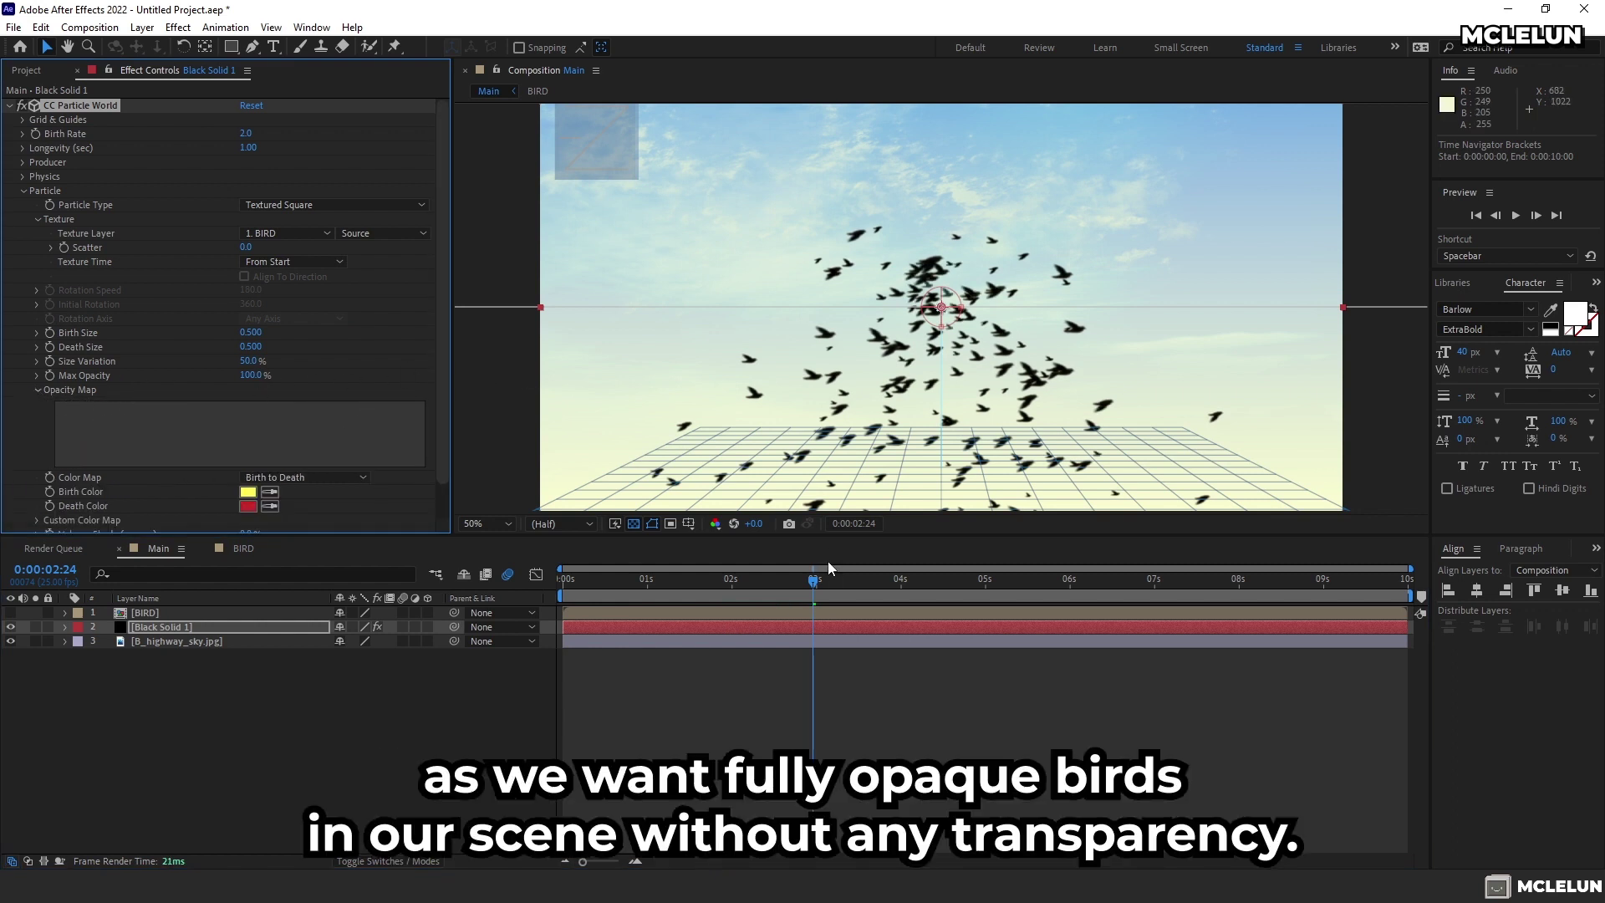
mouse_move(828, 568)
mouse_down()
mouse_move(801, 582)
mouse_move(831, 582)
mouse_move(753, 582)
mouse_move(813, 582)
mouse_up()
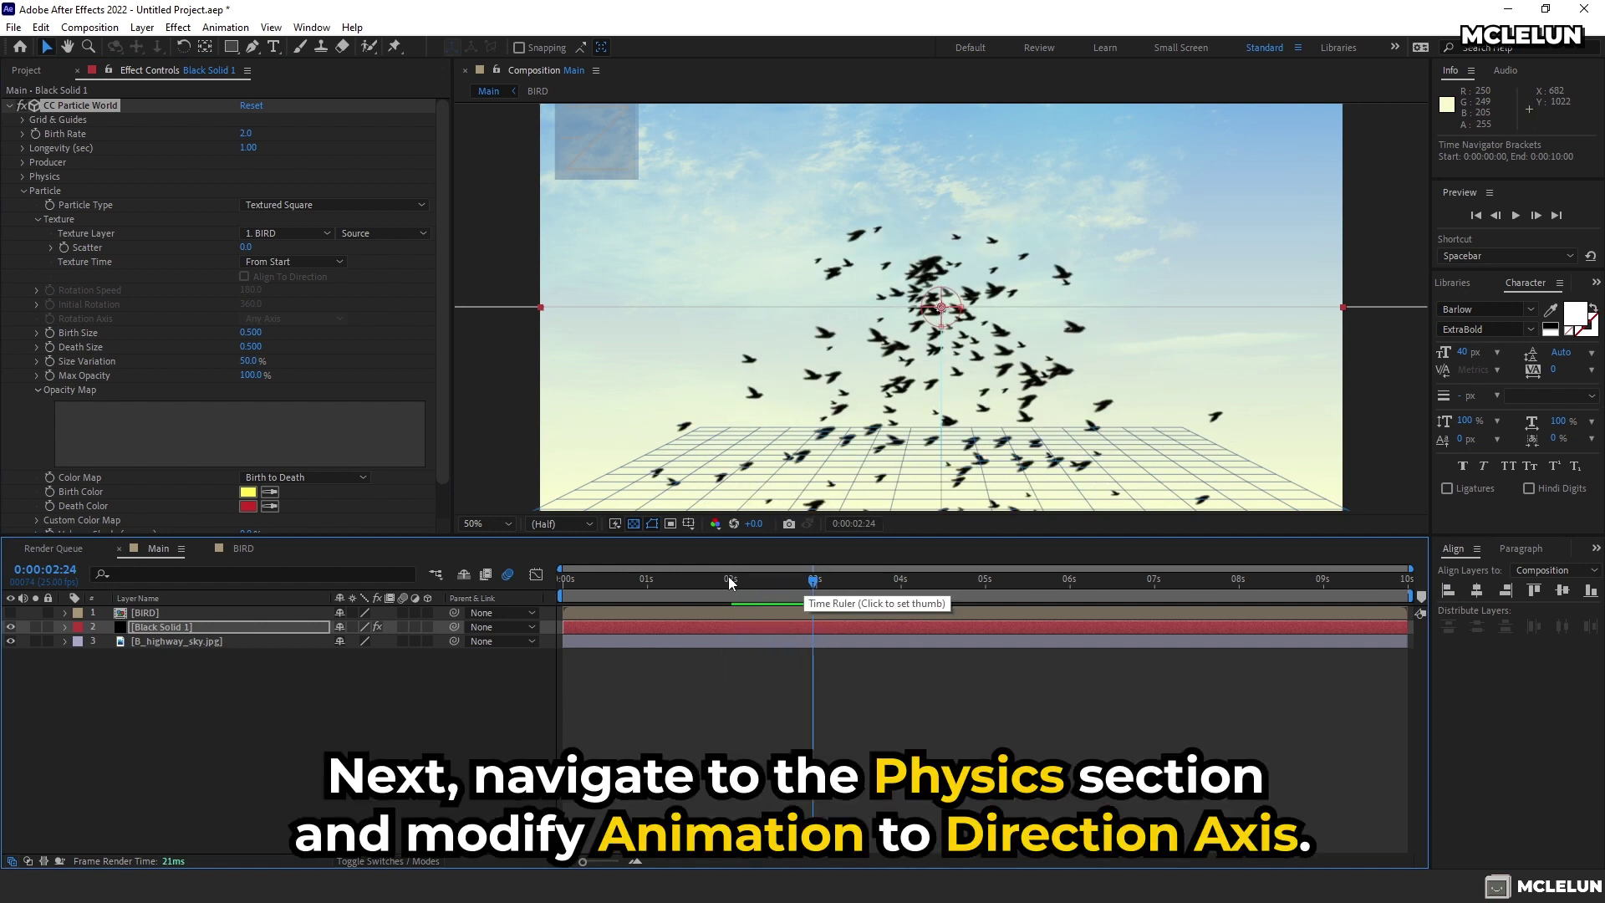
Change the particle Physics Animation to Direction Axis
click(22, 191)
click(23, 177)
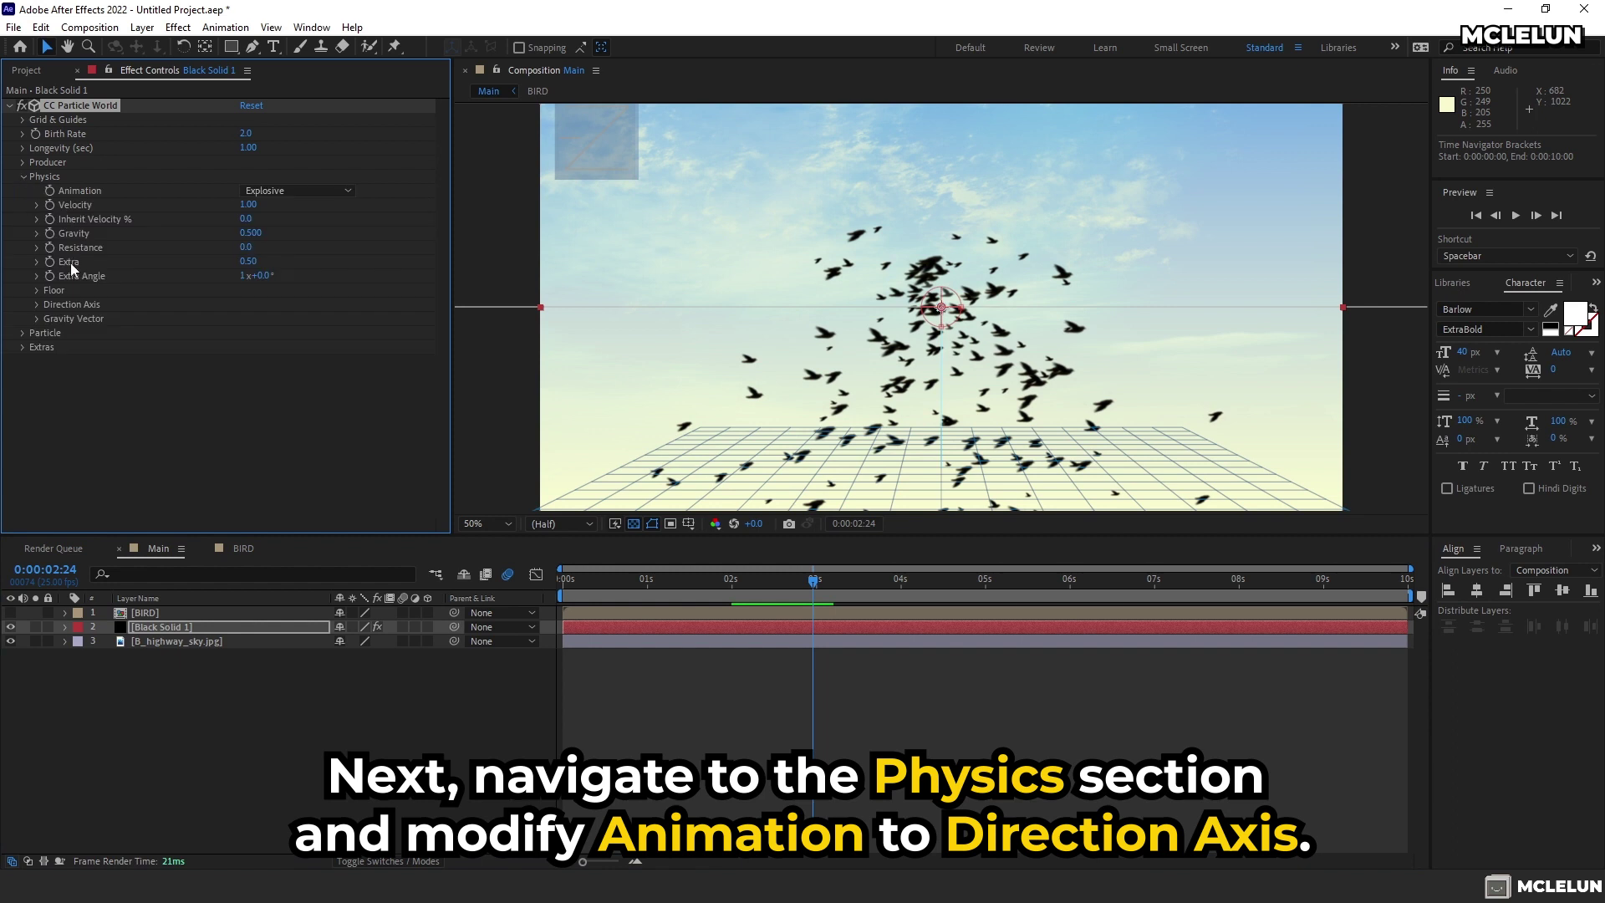
click(342, 191)
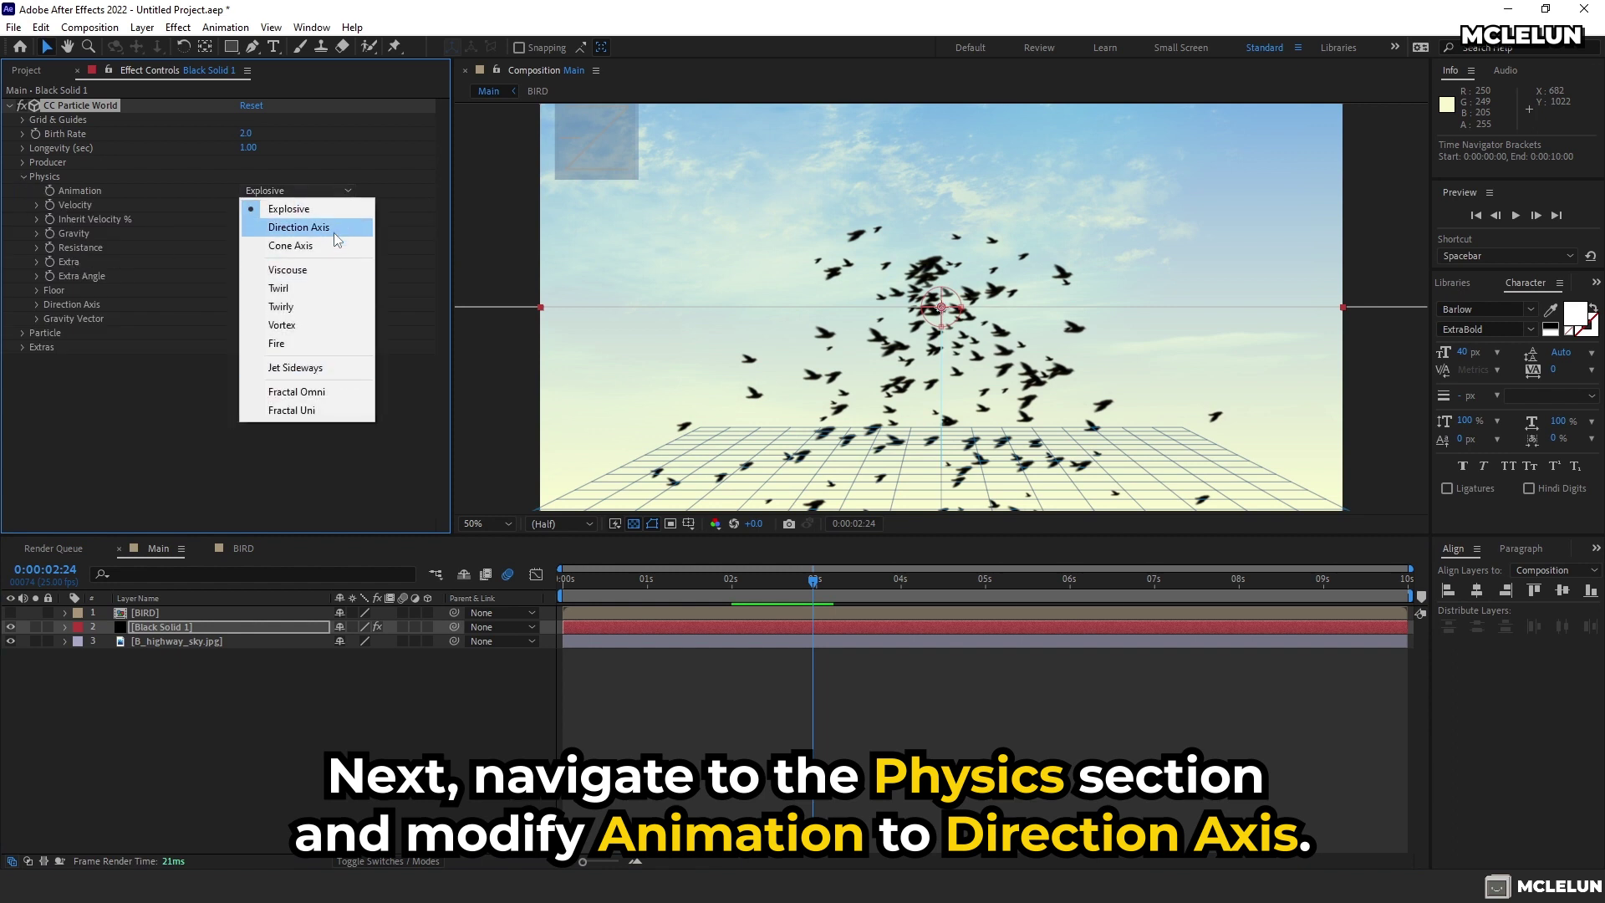
click(334, 230)
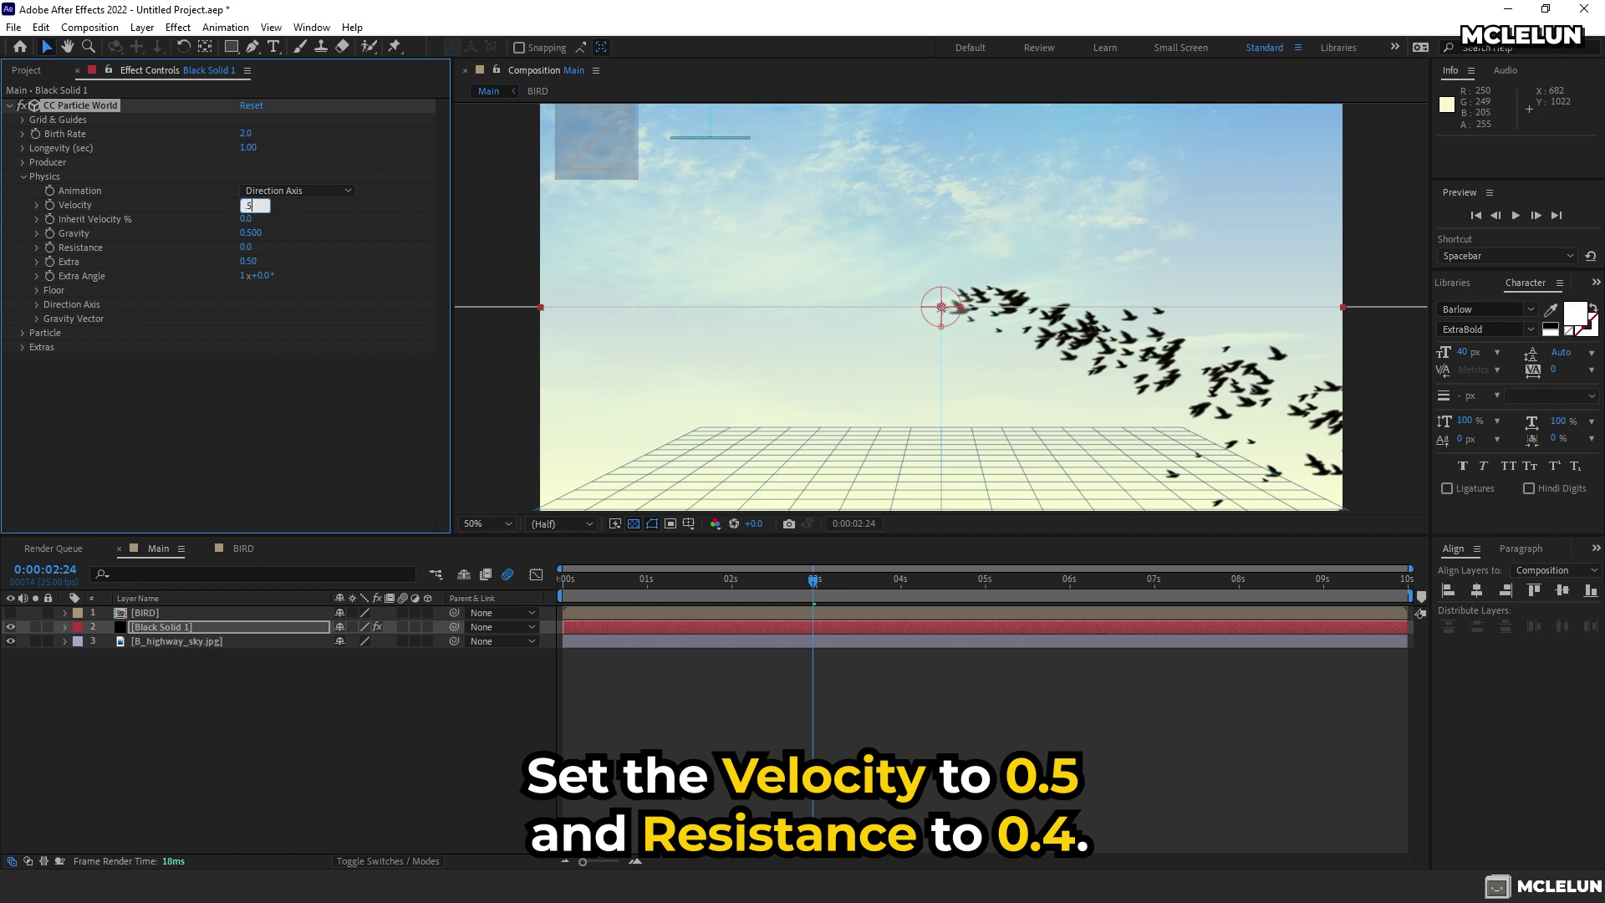
Set the particle Velocity to 0.5 and the Resistance to 0.4
key(Return)
click(245, 247)
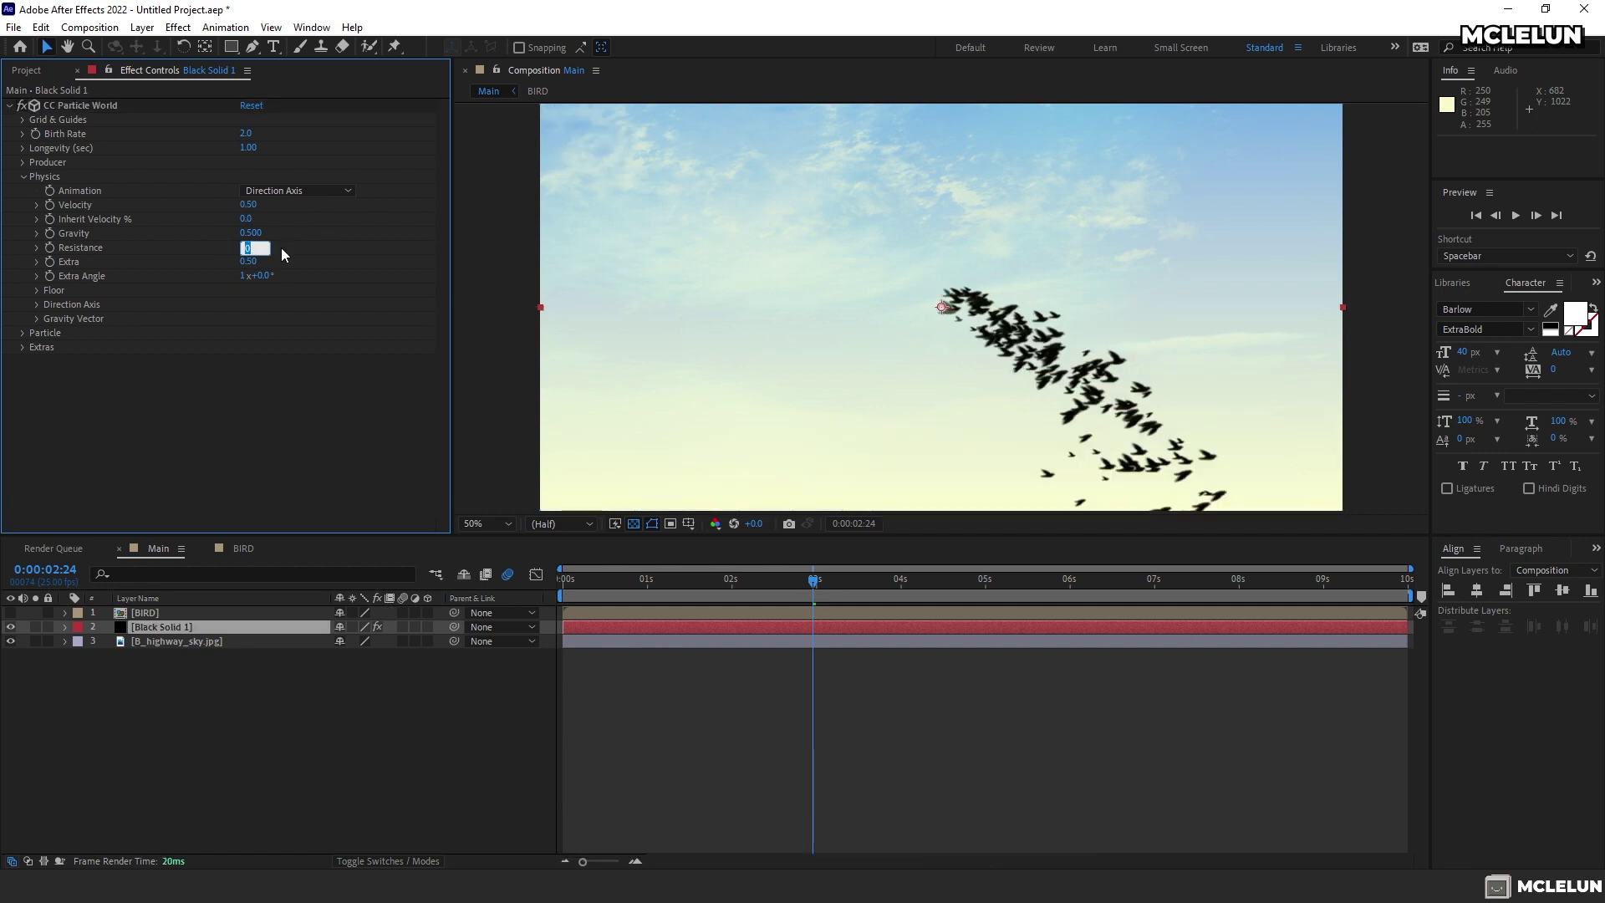
text(.4)
key(Return)
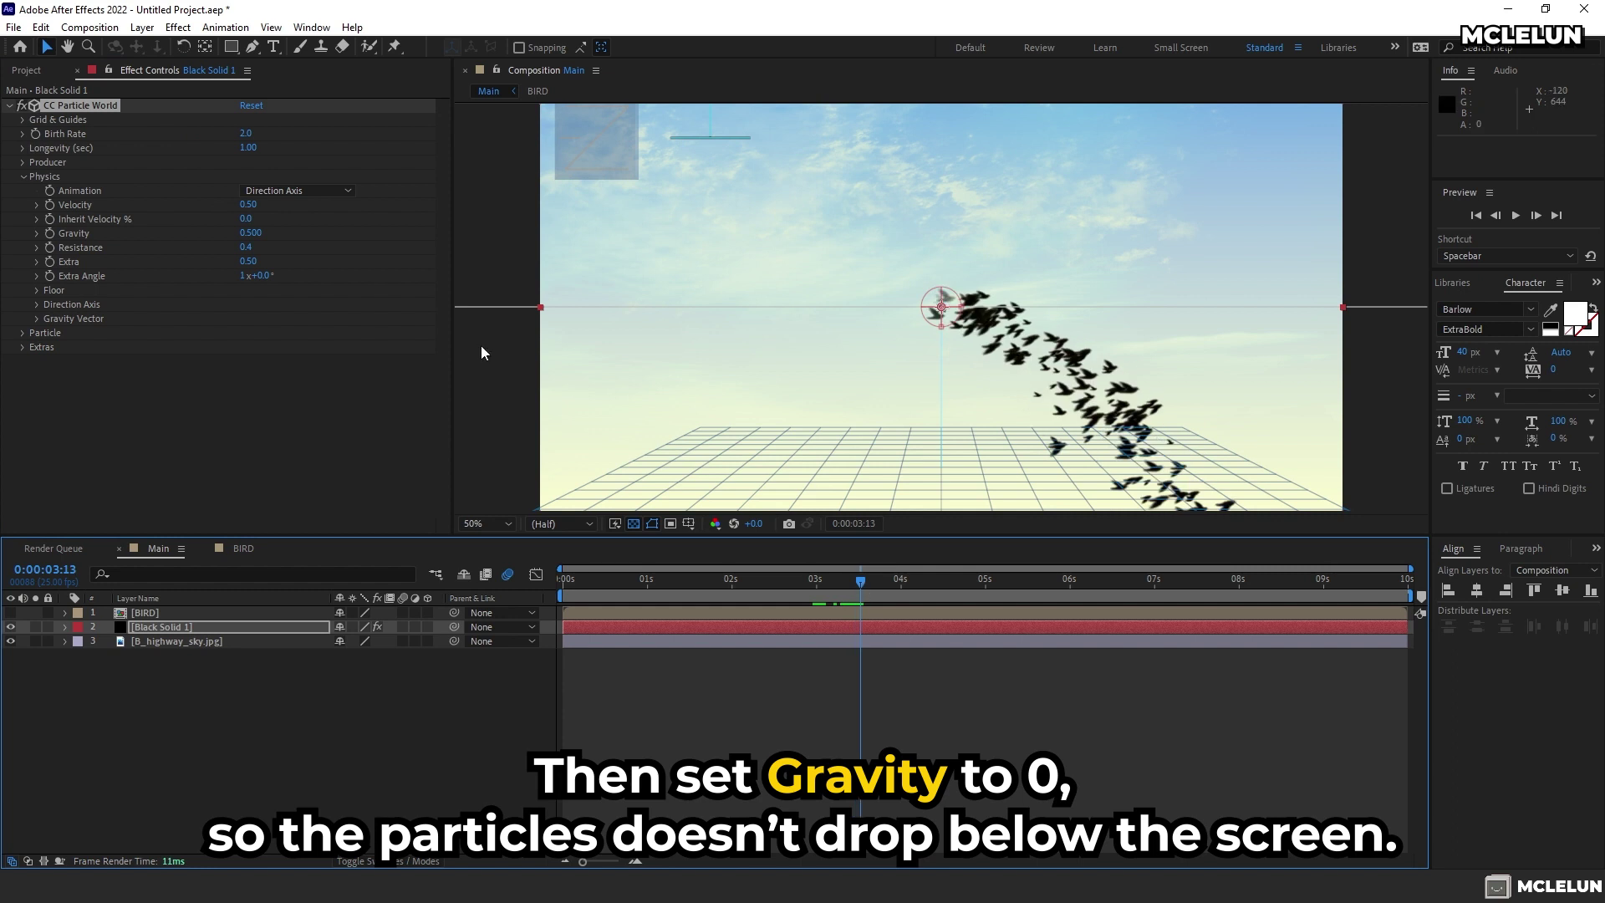
Set the particle Gravity to 0 and preview the flock
click(251, 234)
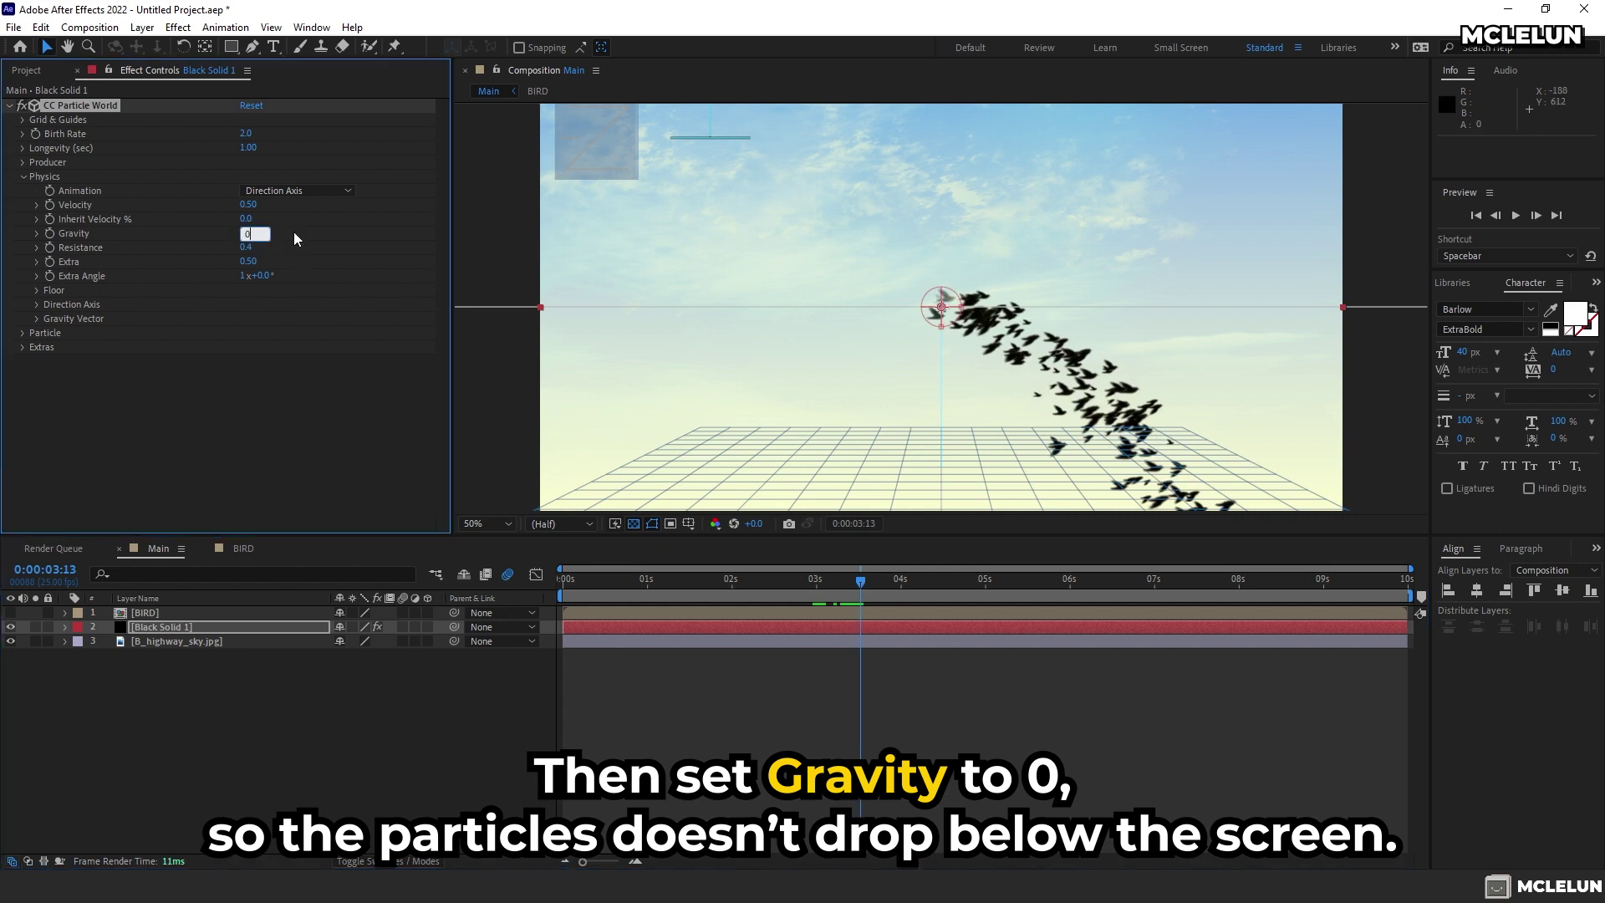
click(295, 233)
drag(795, 586, 736, 591)
key(space)
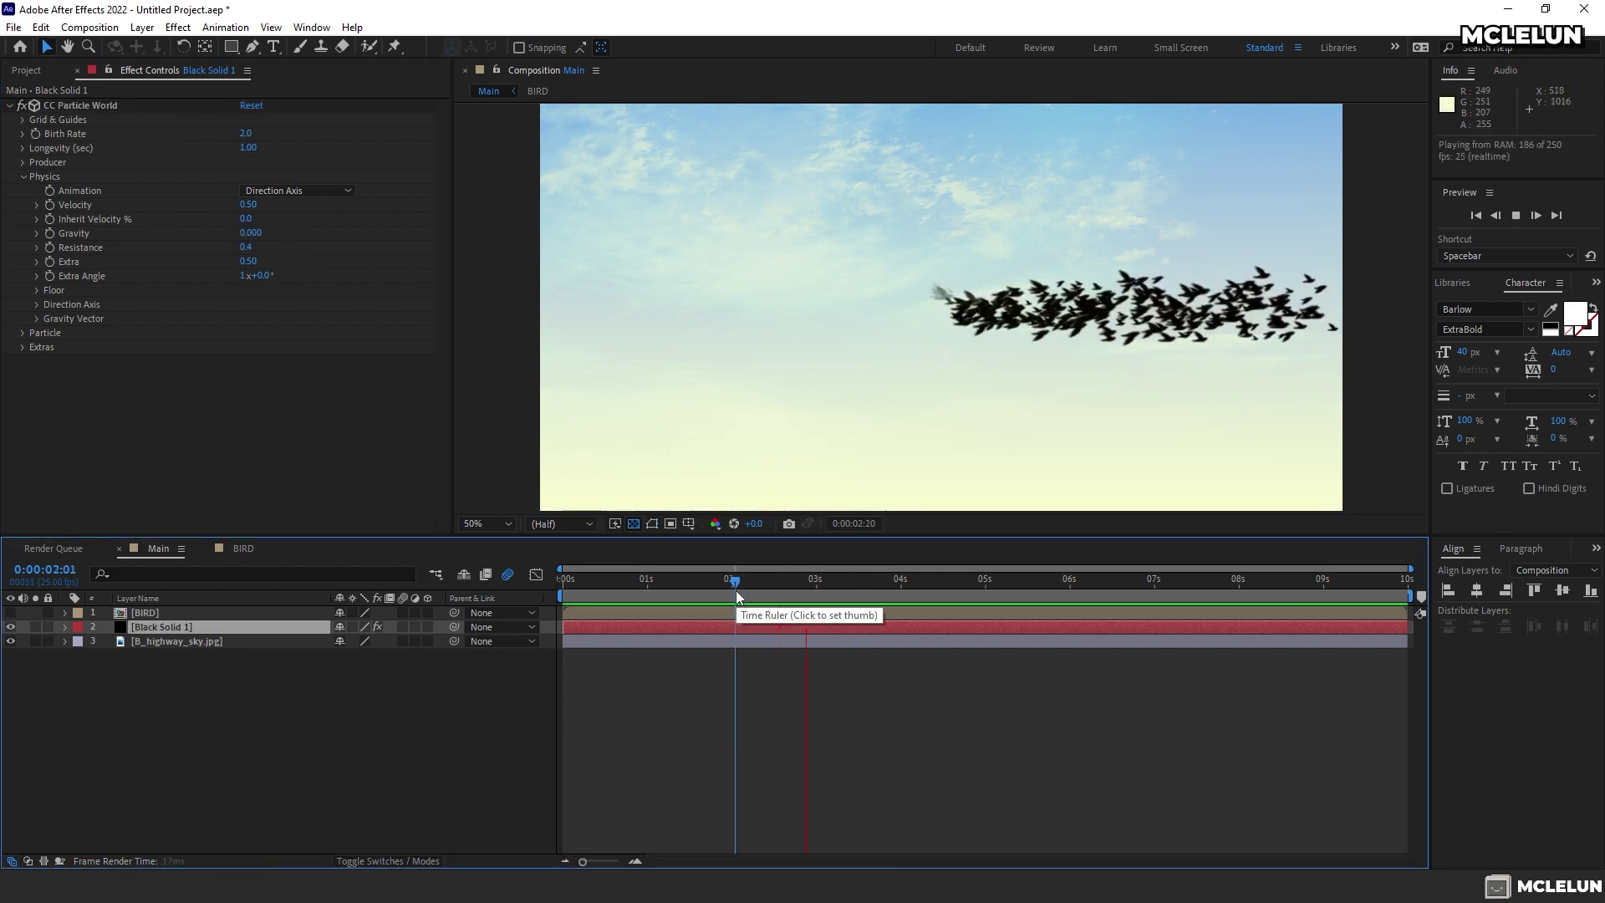
Set the particle Gravity to -0.01 so the birds drift upward
click(251, 234)
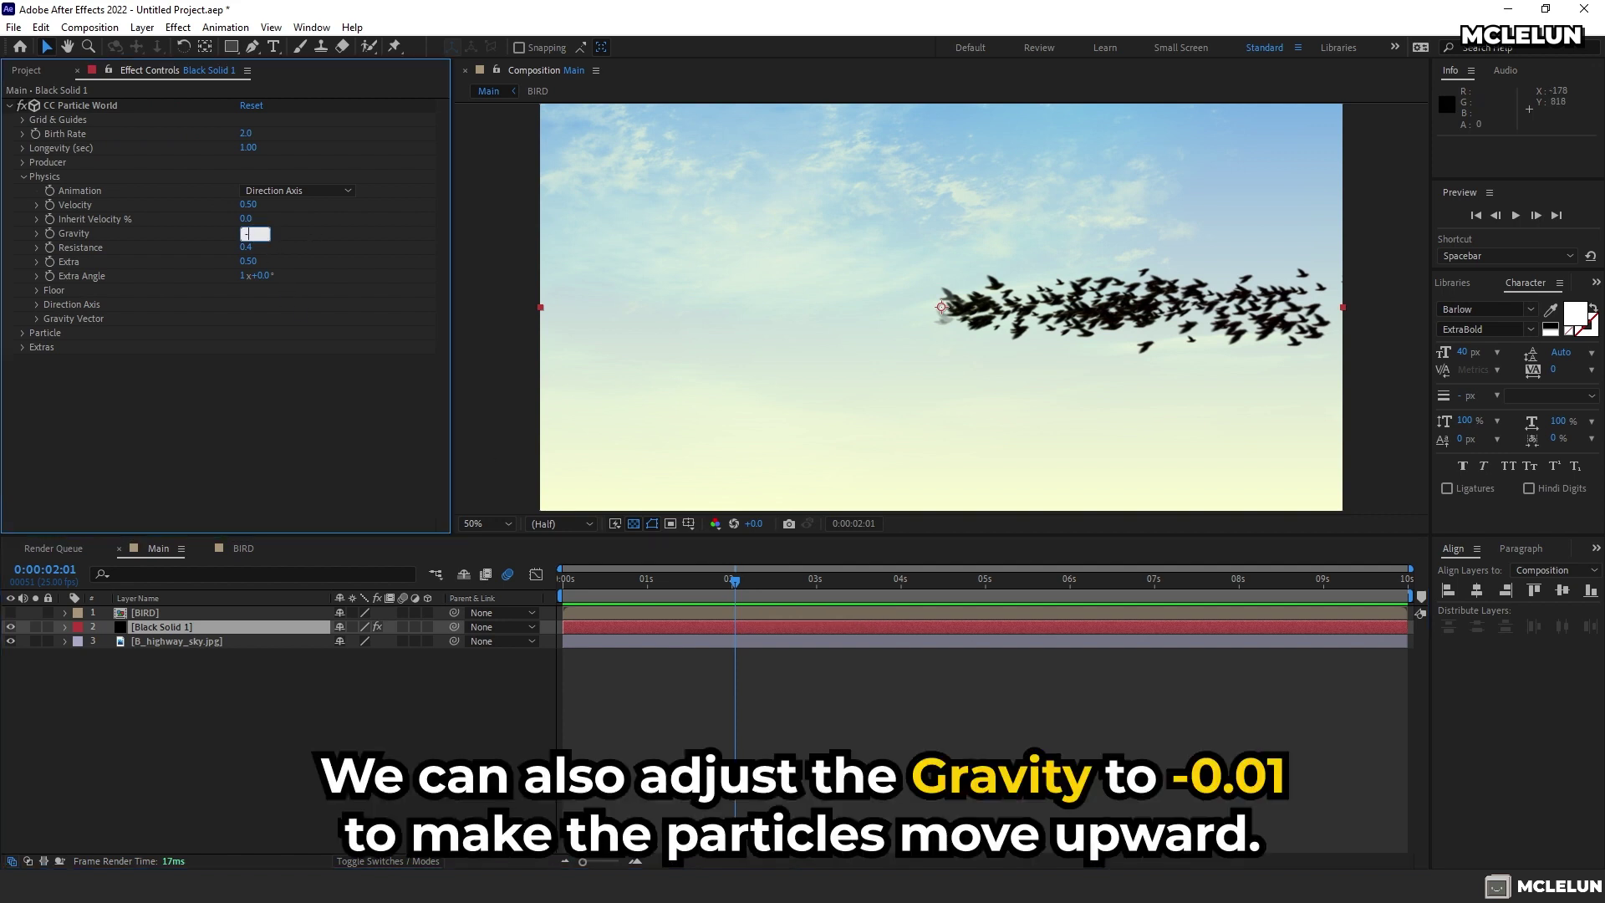
text(-0.01)
key(Return)
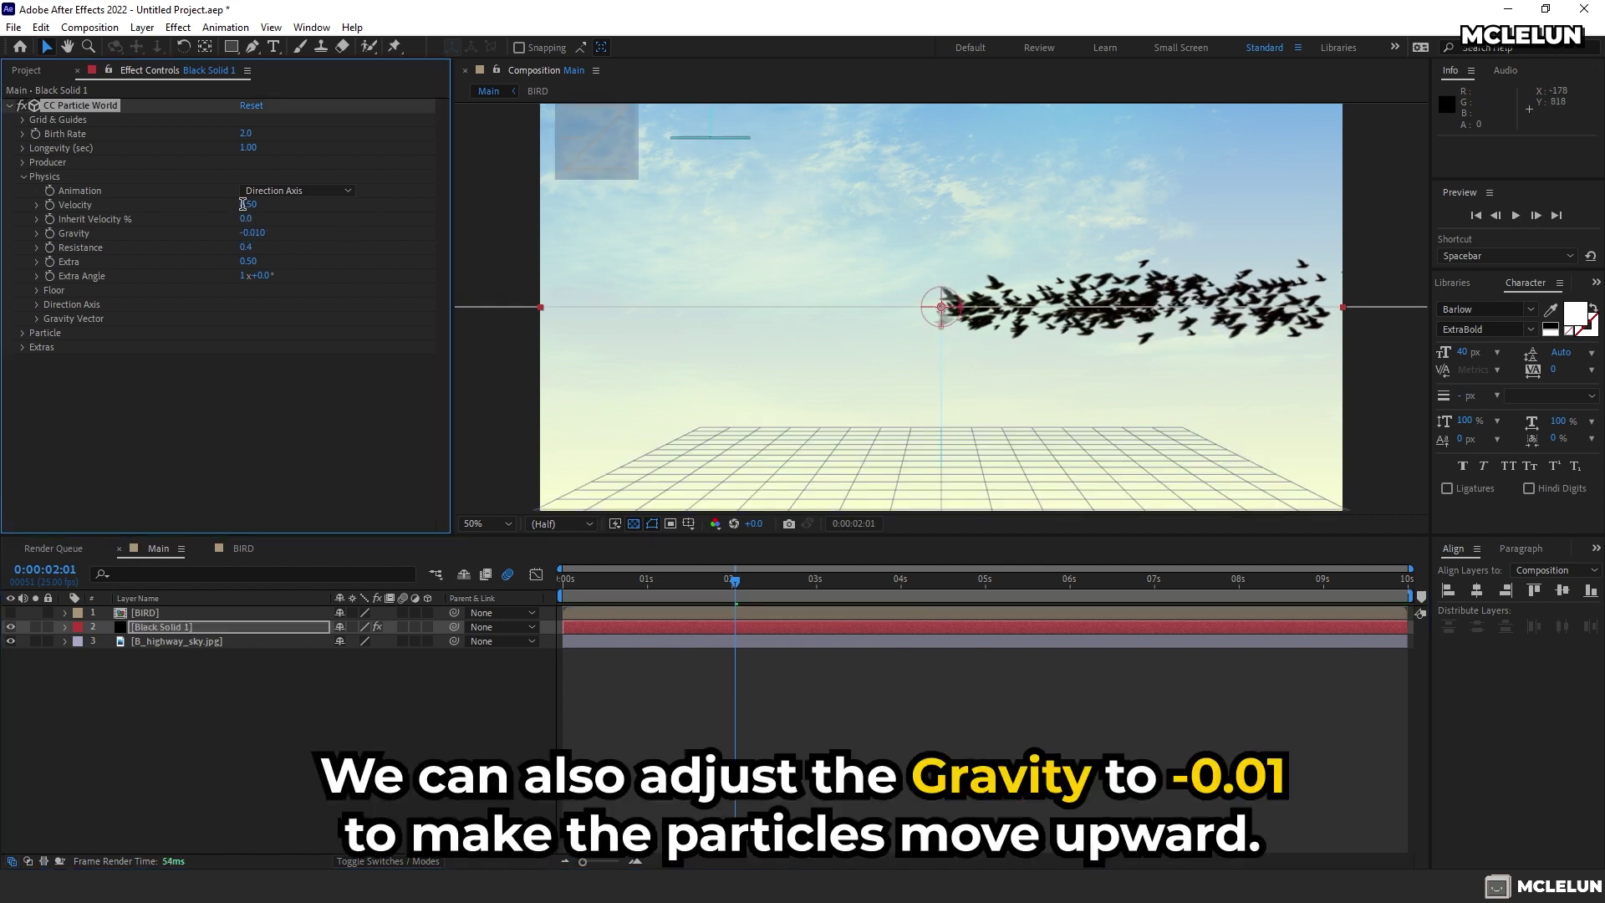
Set the particle Velocity to 0.8 and the Resistance to 0.7, and preview the flock's movement
click(251, 247)
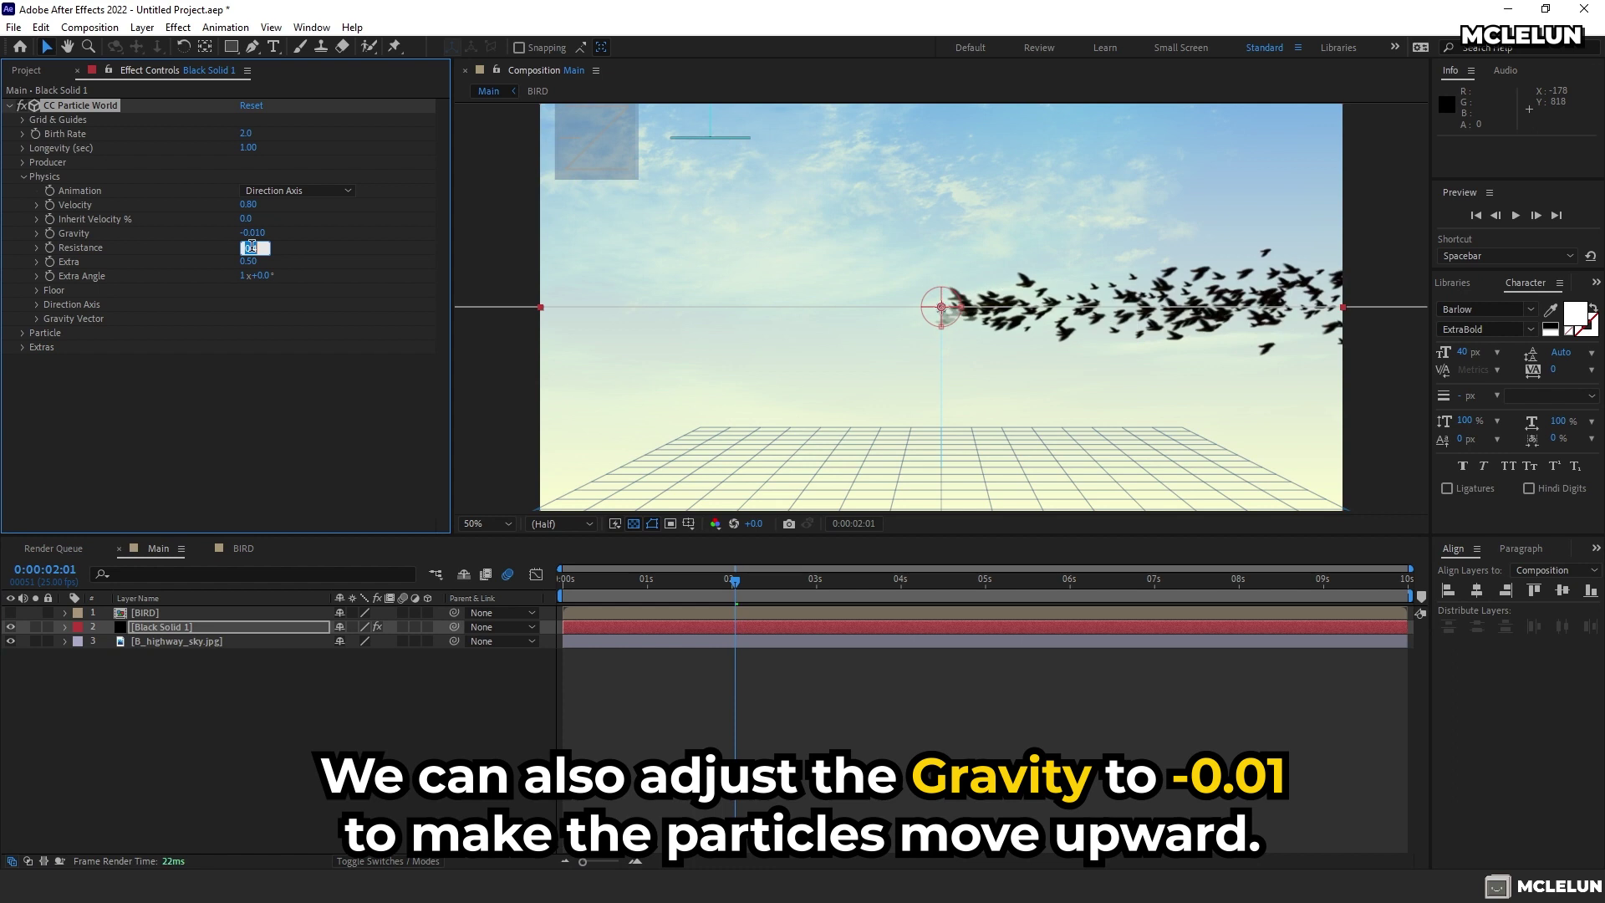
text(0.7)
key(Return)
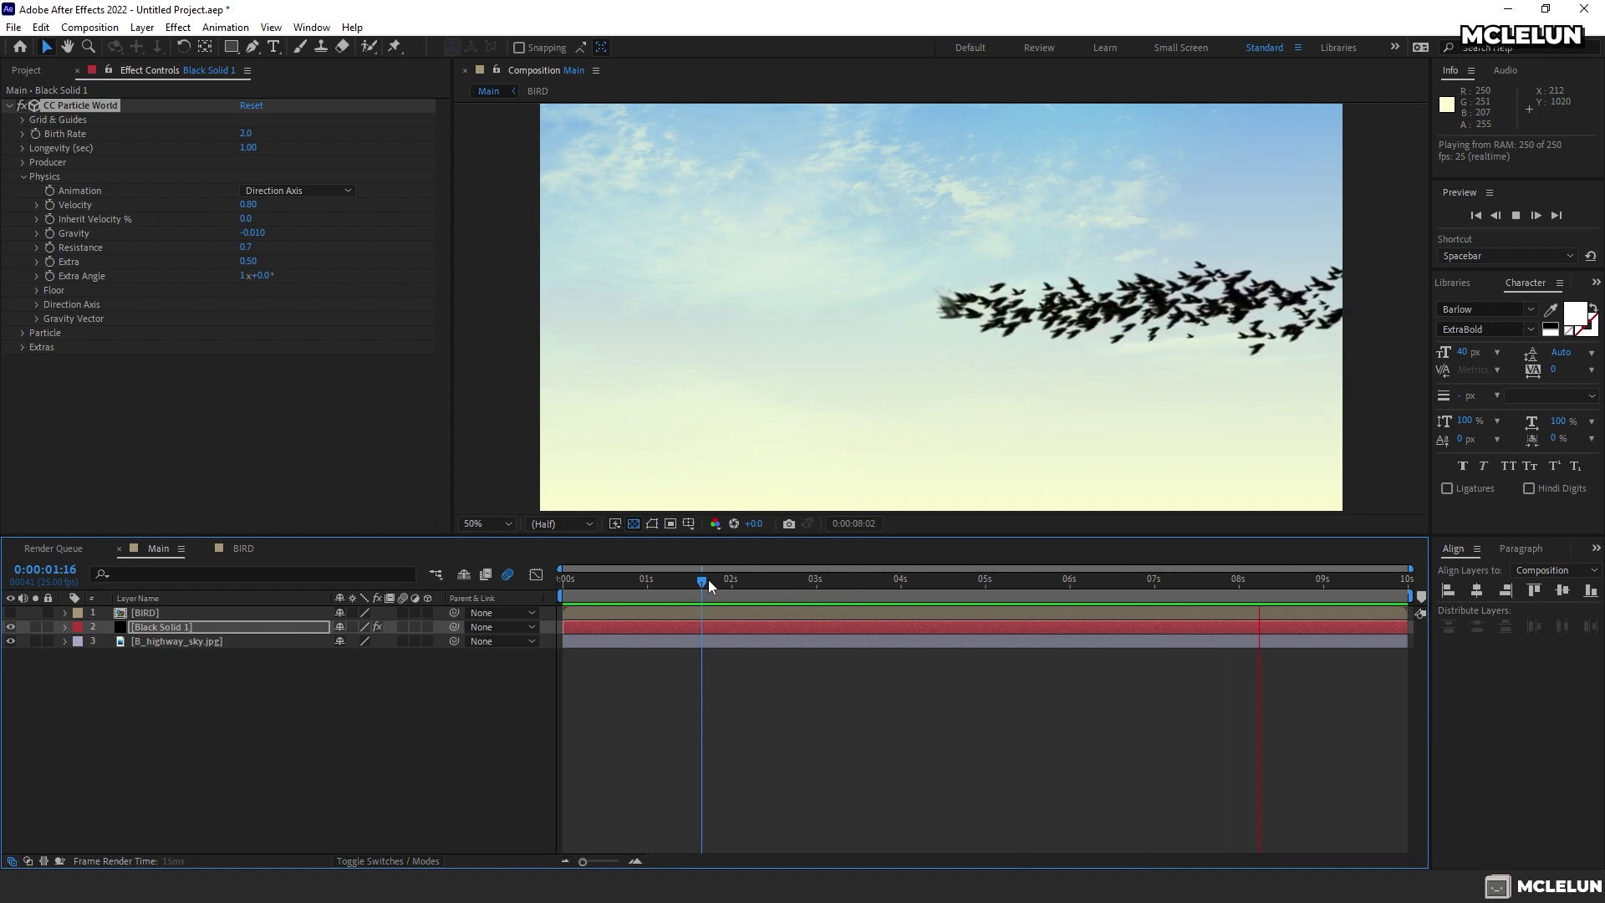
click(709, 579)
drag(710, 579, 786, 582)
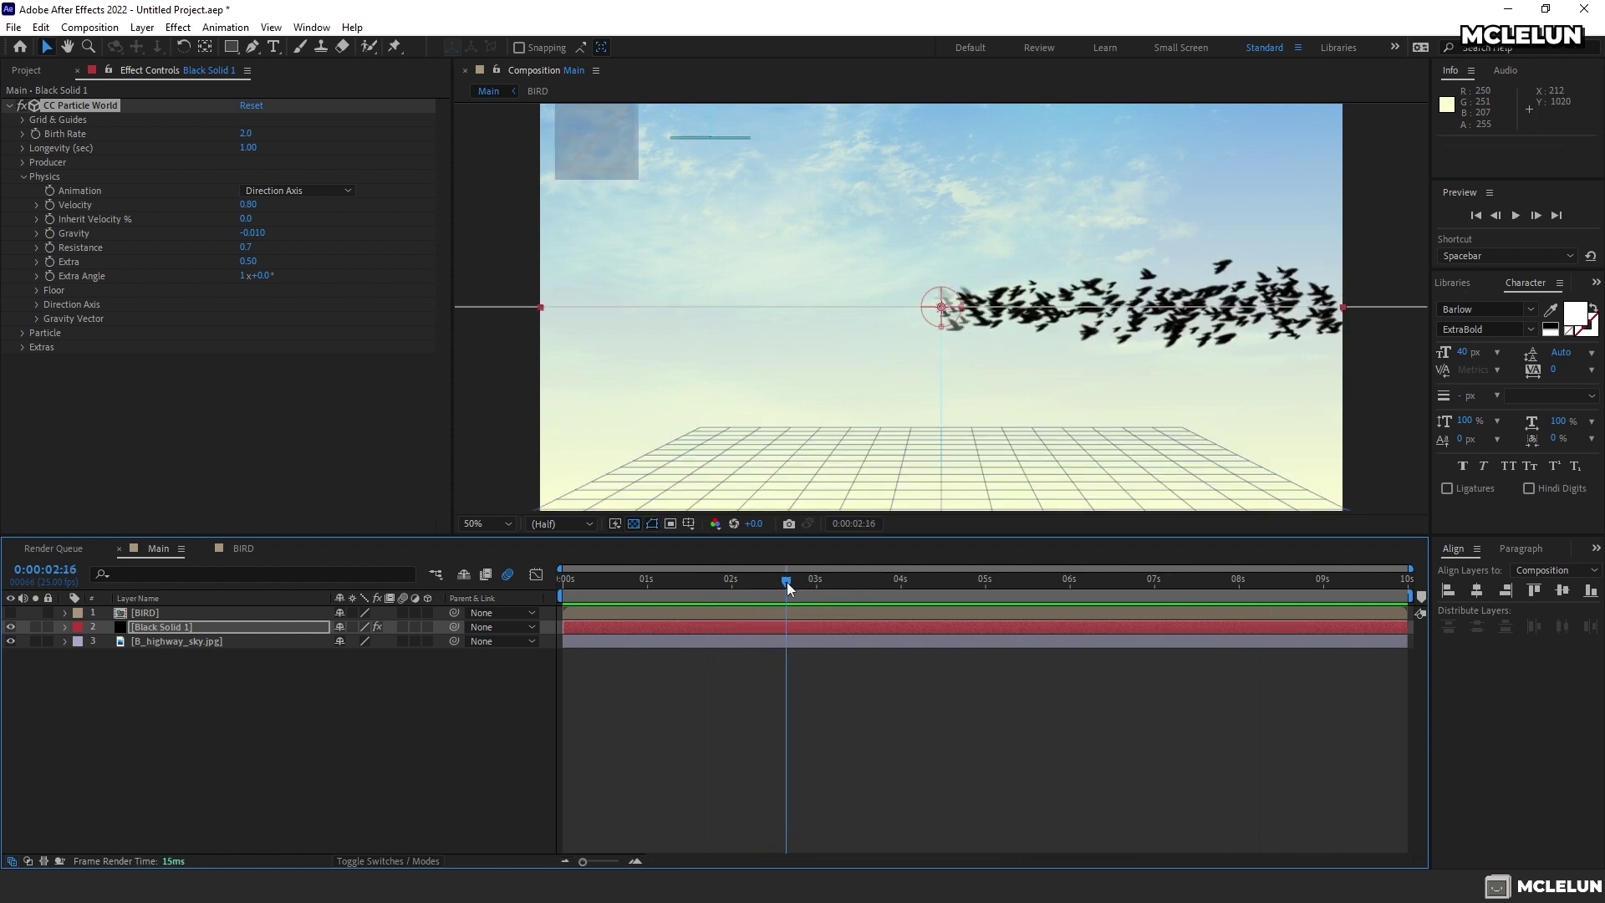
Shift the particle Producer's Position X to about -0.59, beyond the frame's left edge, and scrub through the flight
click(24, 162)
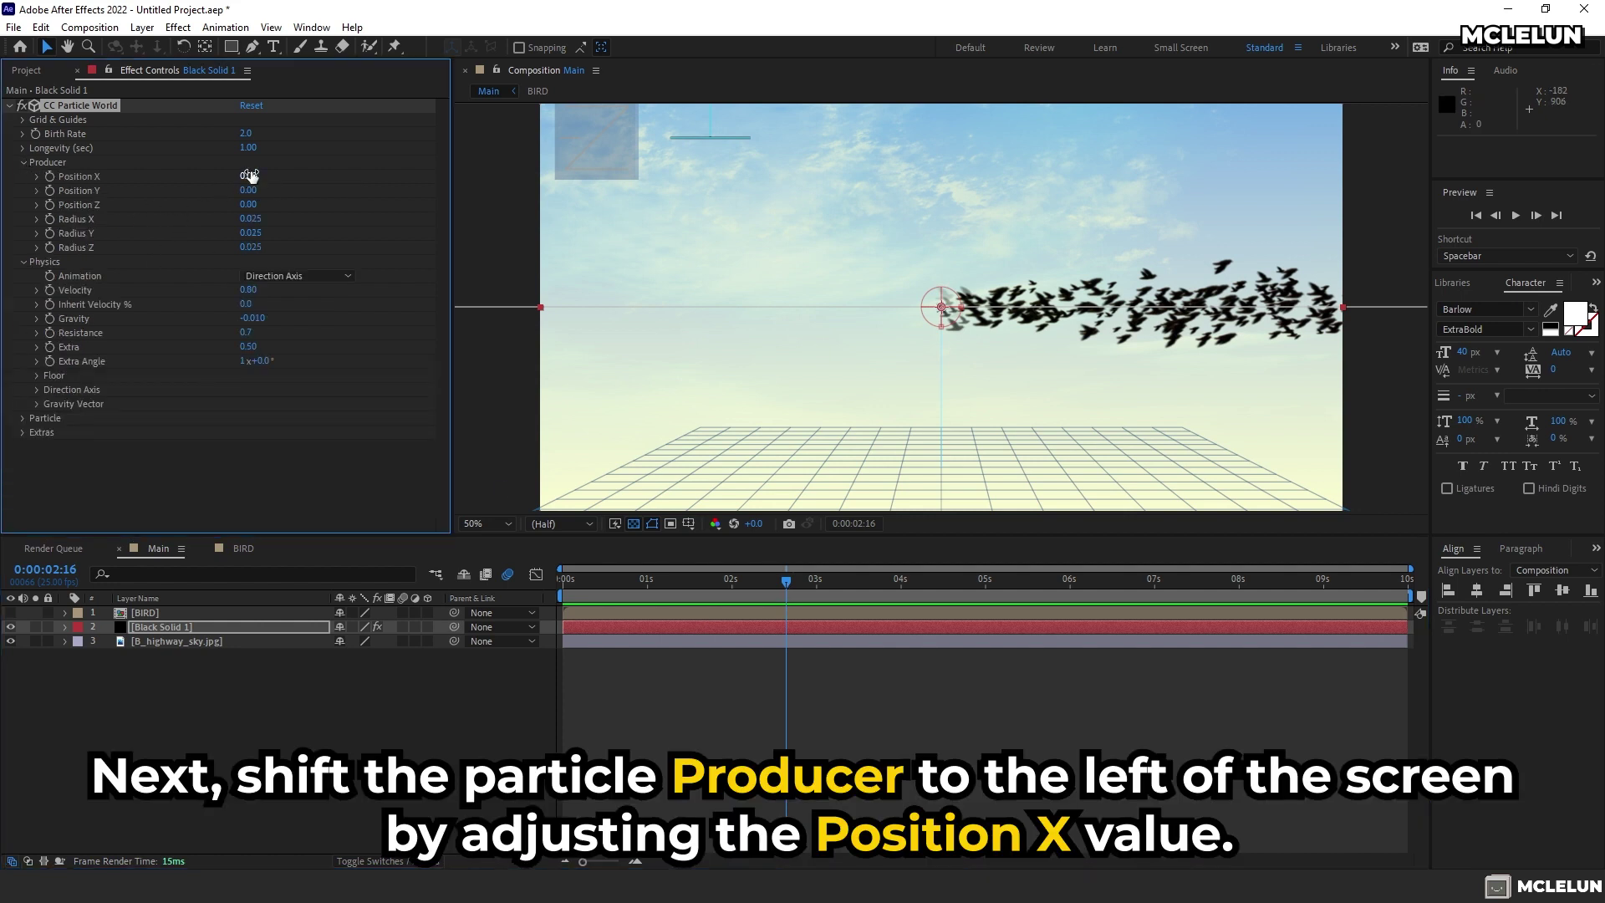
drag(251, 175, 209, 175)
click(630, 581)
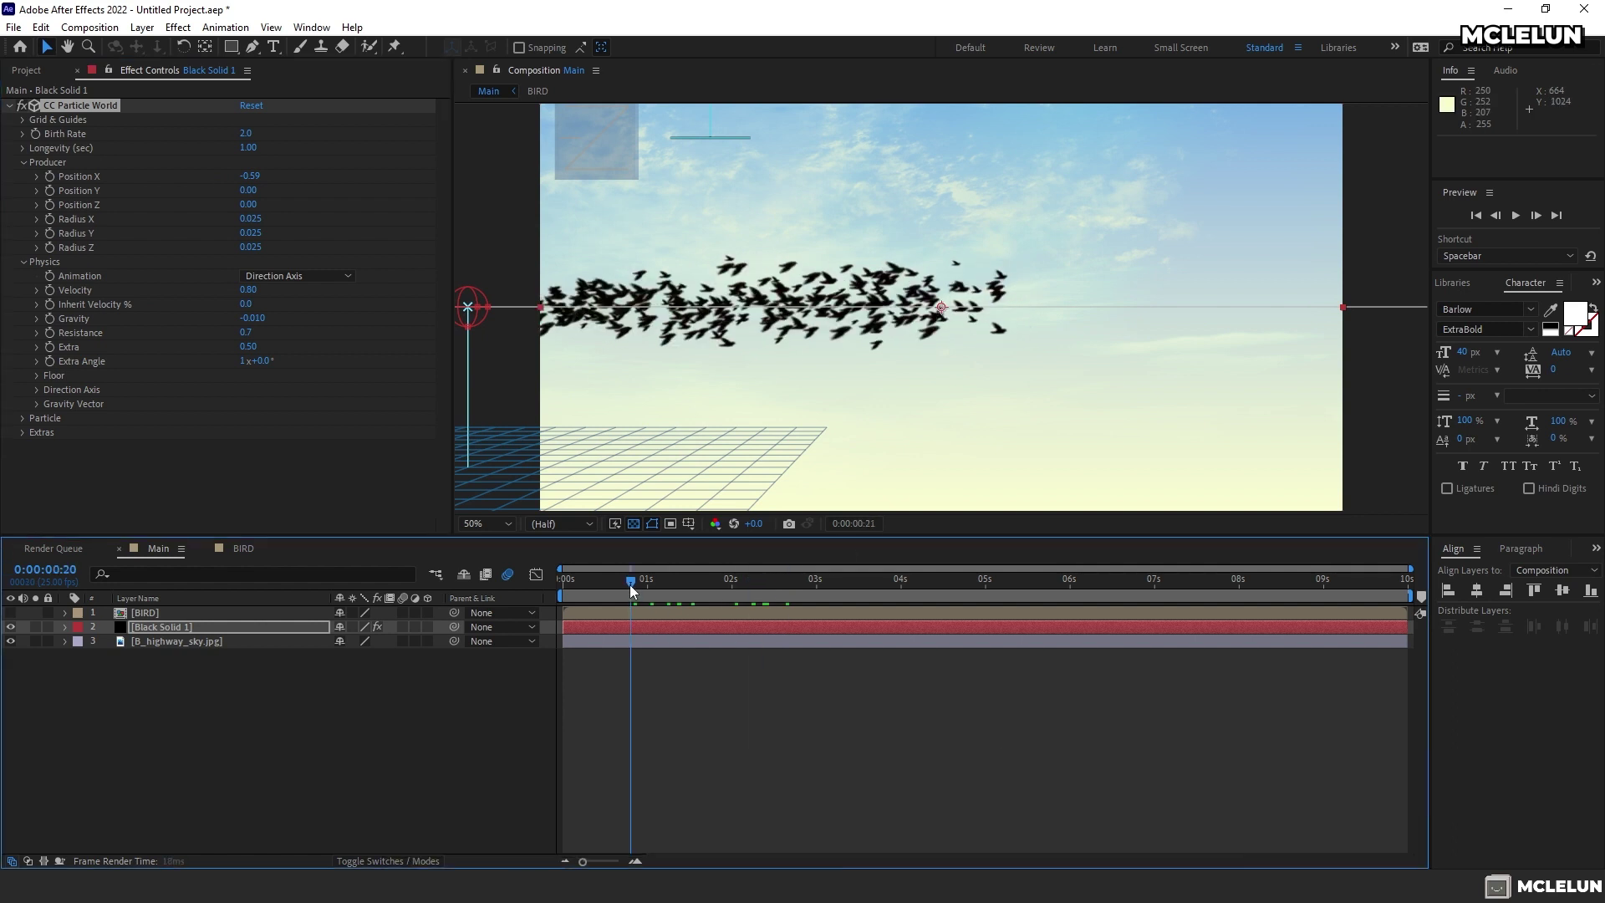
drag(629, 585, 790, 566)
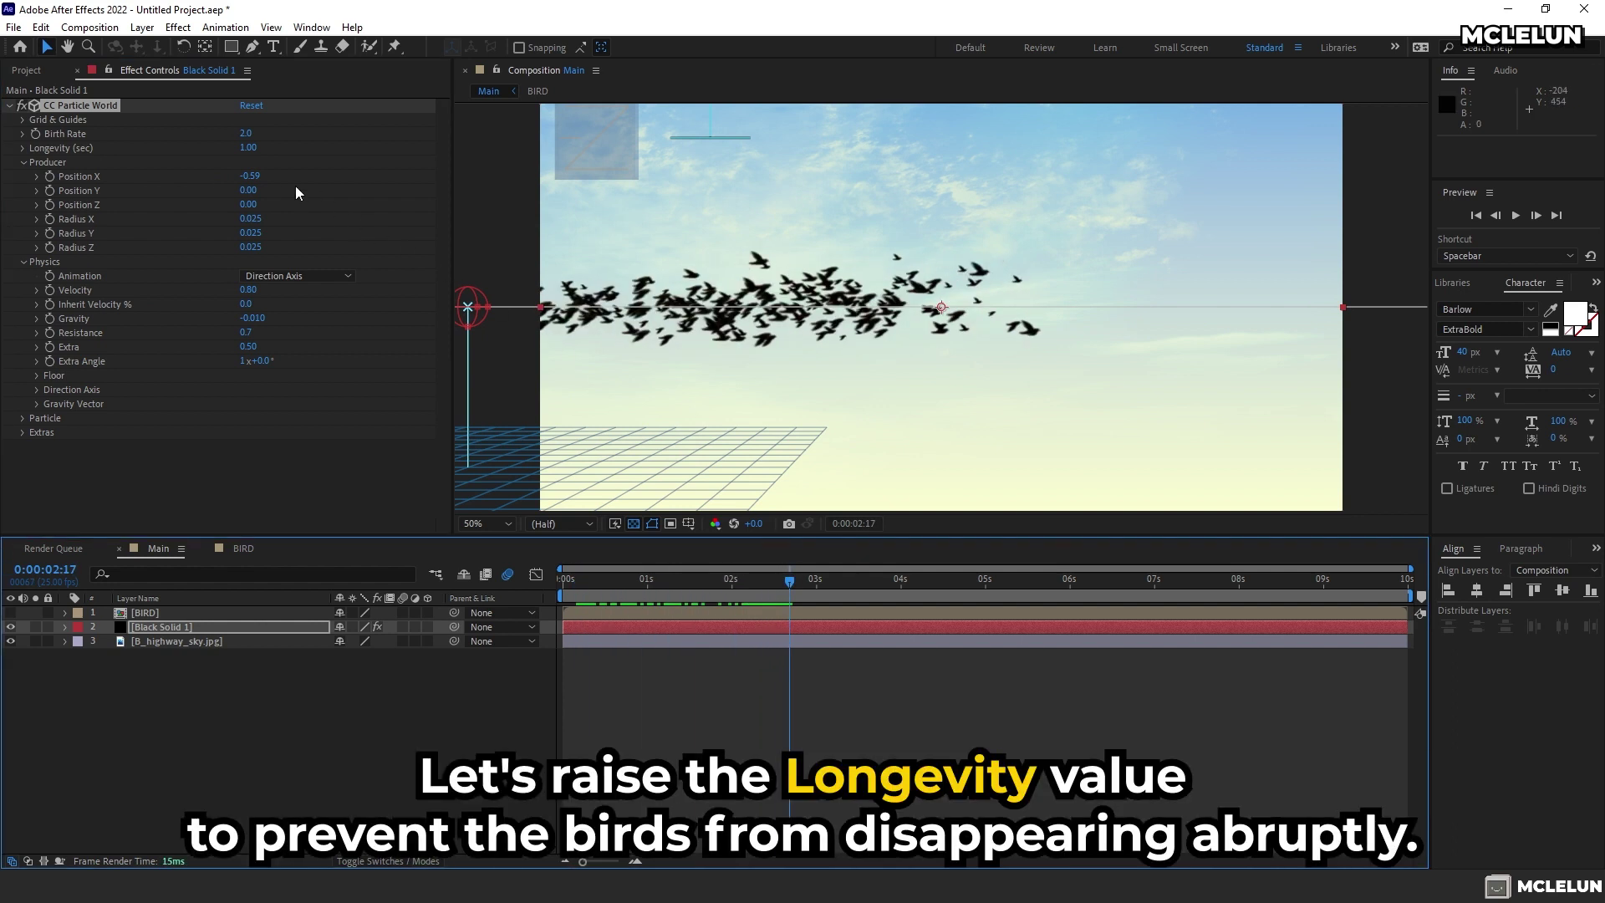
Set the particle Longevity to 10 seconds and the Birth Rate to 0.5, and scrub through the flock's flight
click(246, 148)
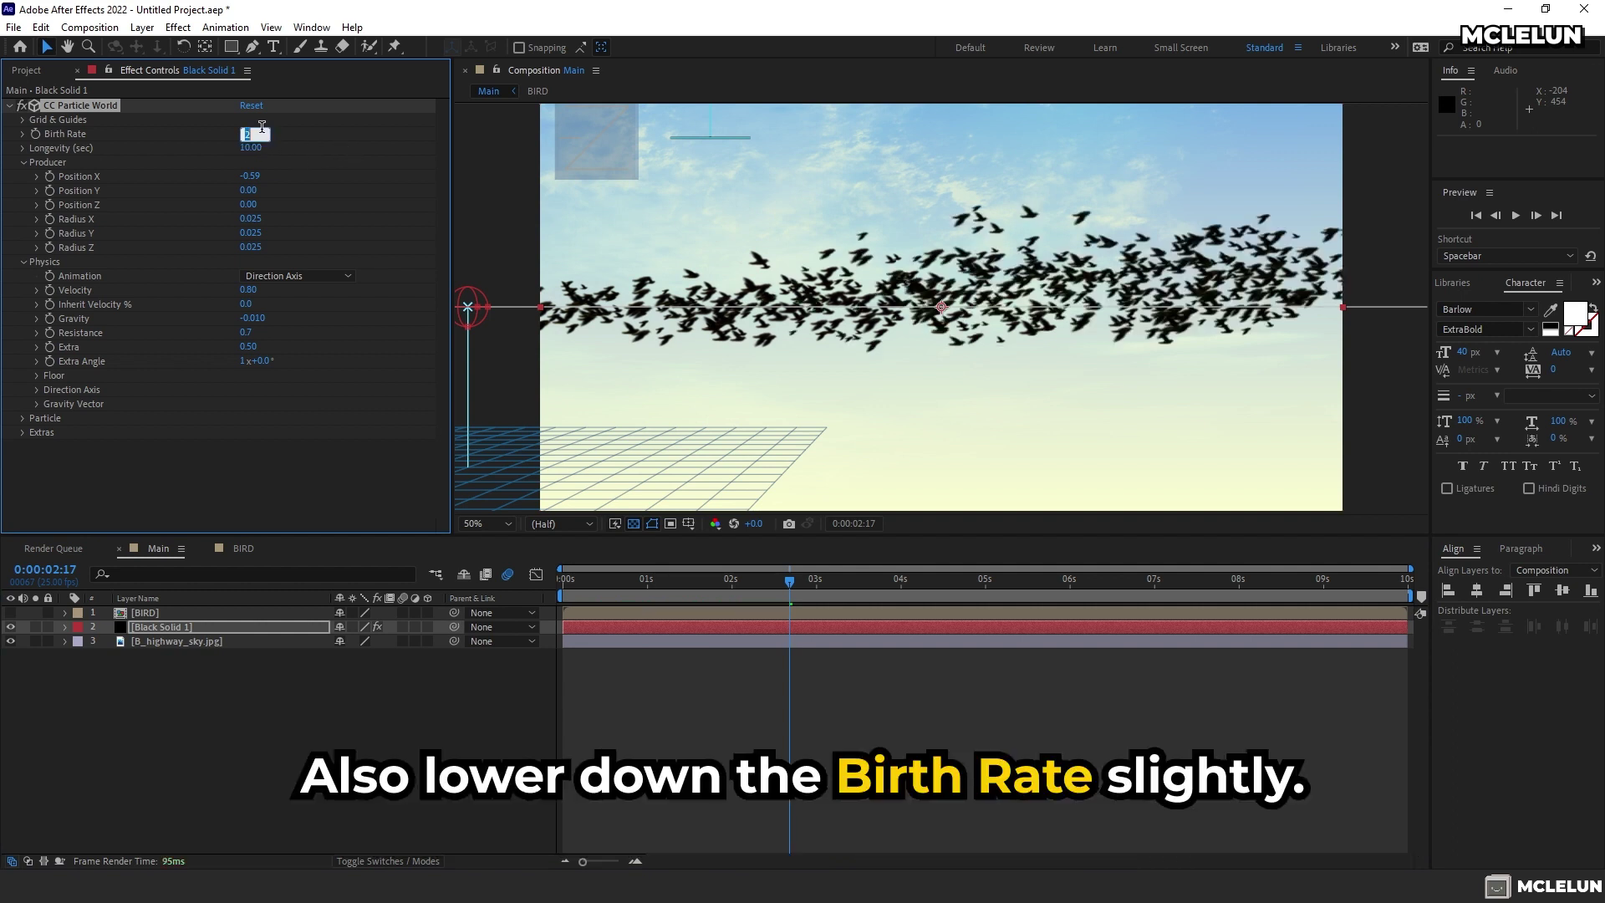
text(0.5)
key(Return)
drag(649, 580, 826, 568)
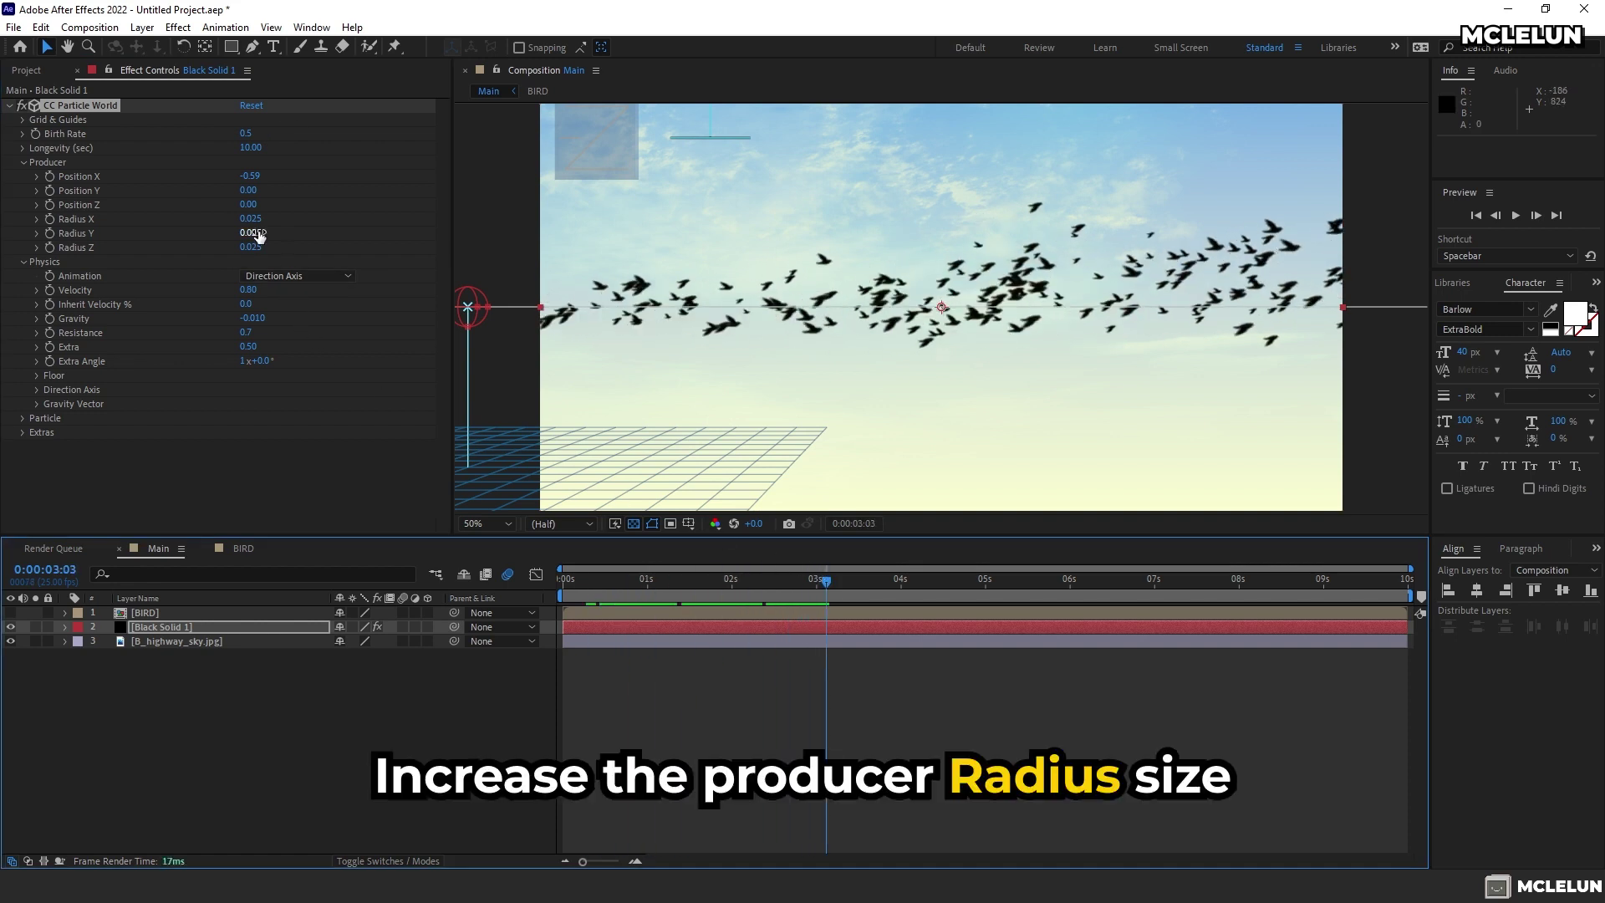
Increase the particle Producer's Radius to spread the flock out, and preview it
drag(261, 229, 303, 249)
key(space)
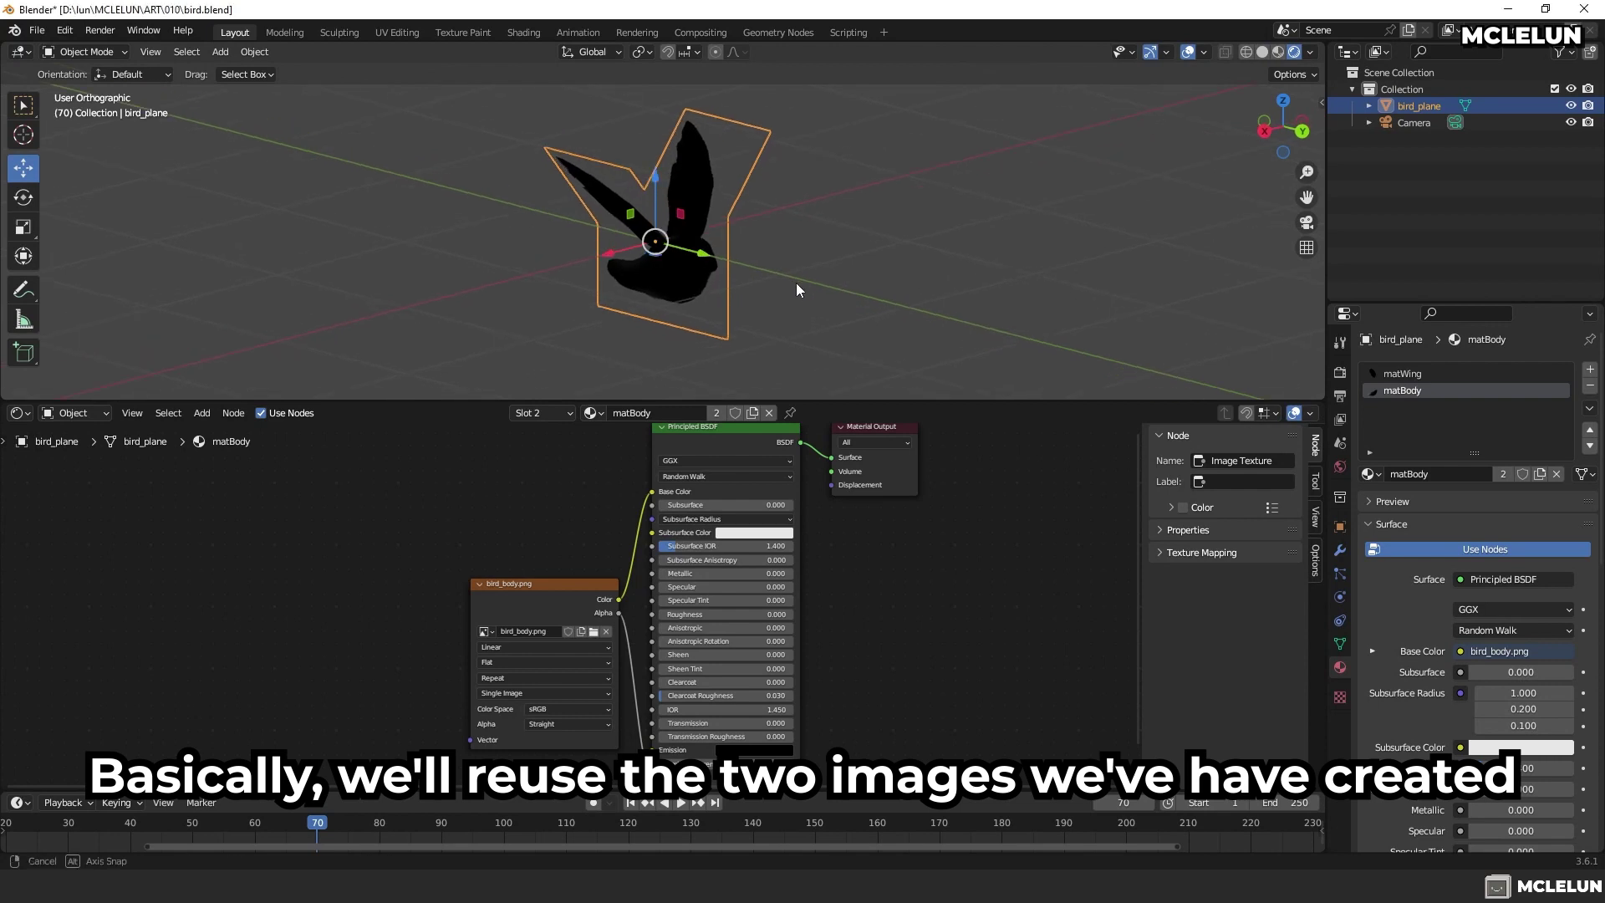
Switch to Blender and add a basis shape key and a second shape key to the bird_plane mesh
middle_drag(796, 283, 630, 246)
key(Tab)
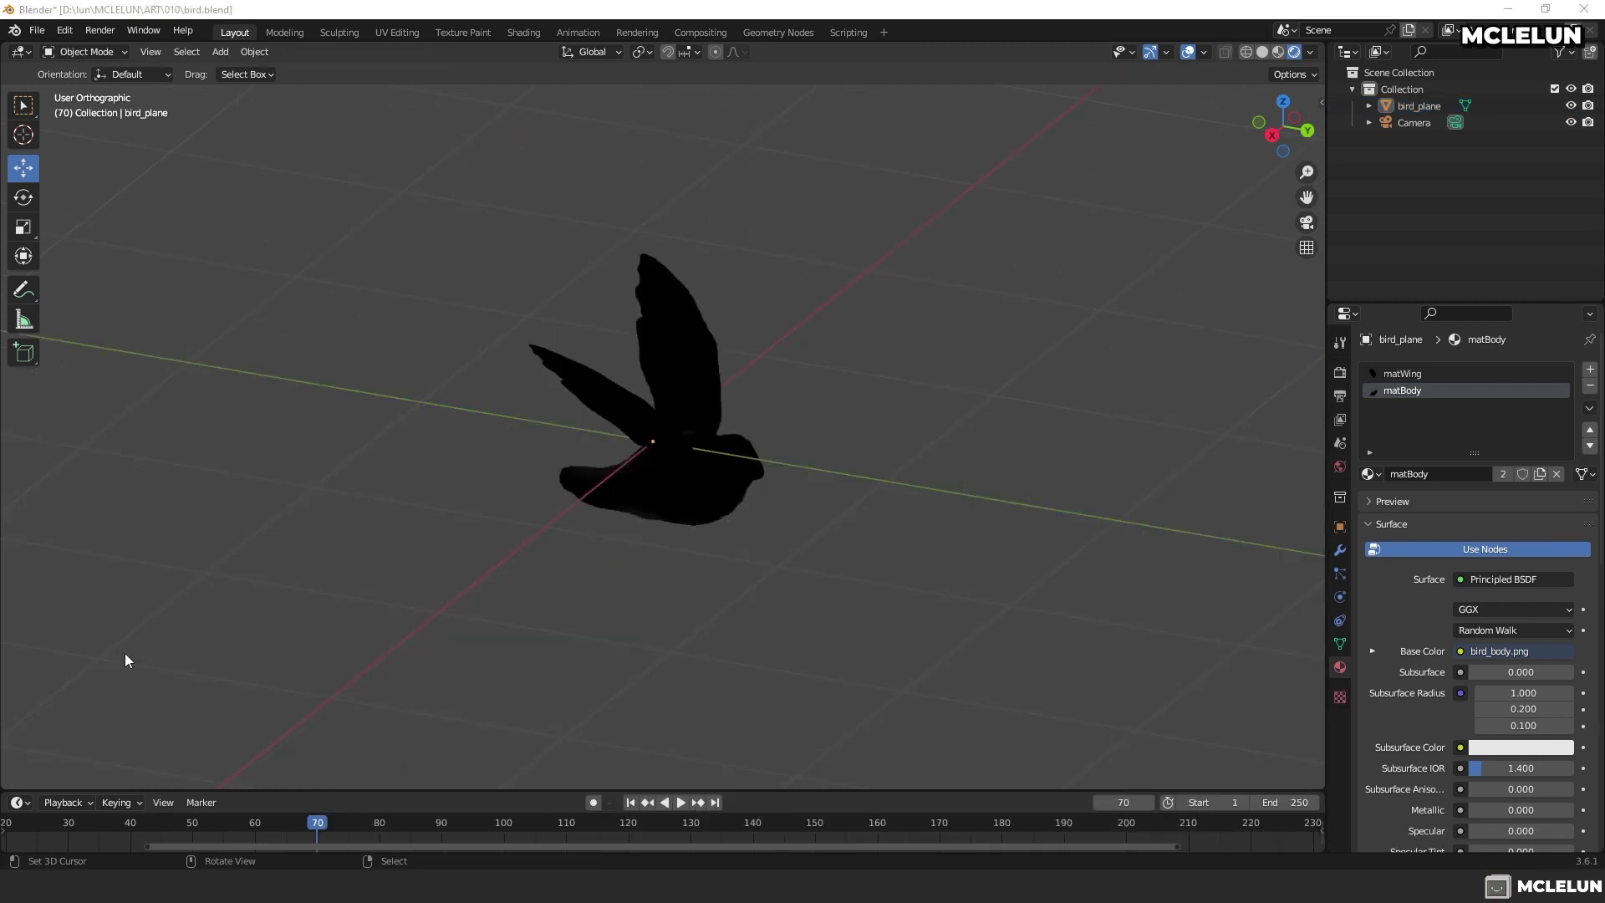
click(646, 475)
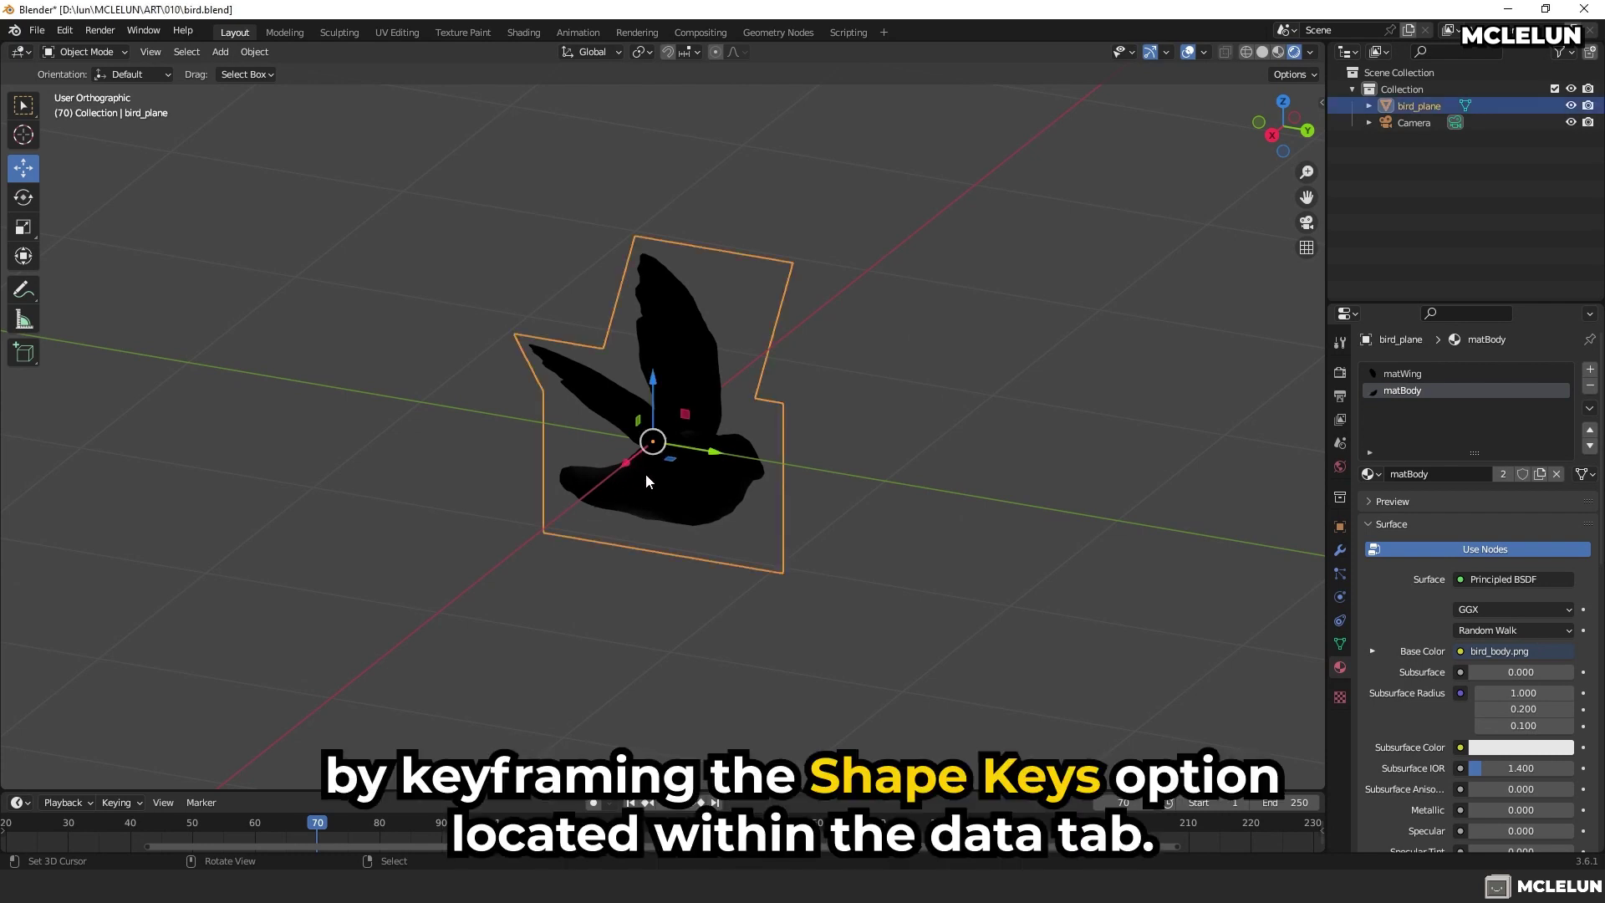
click(1340, 646)
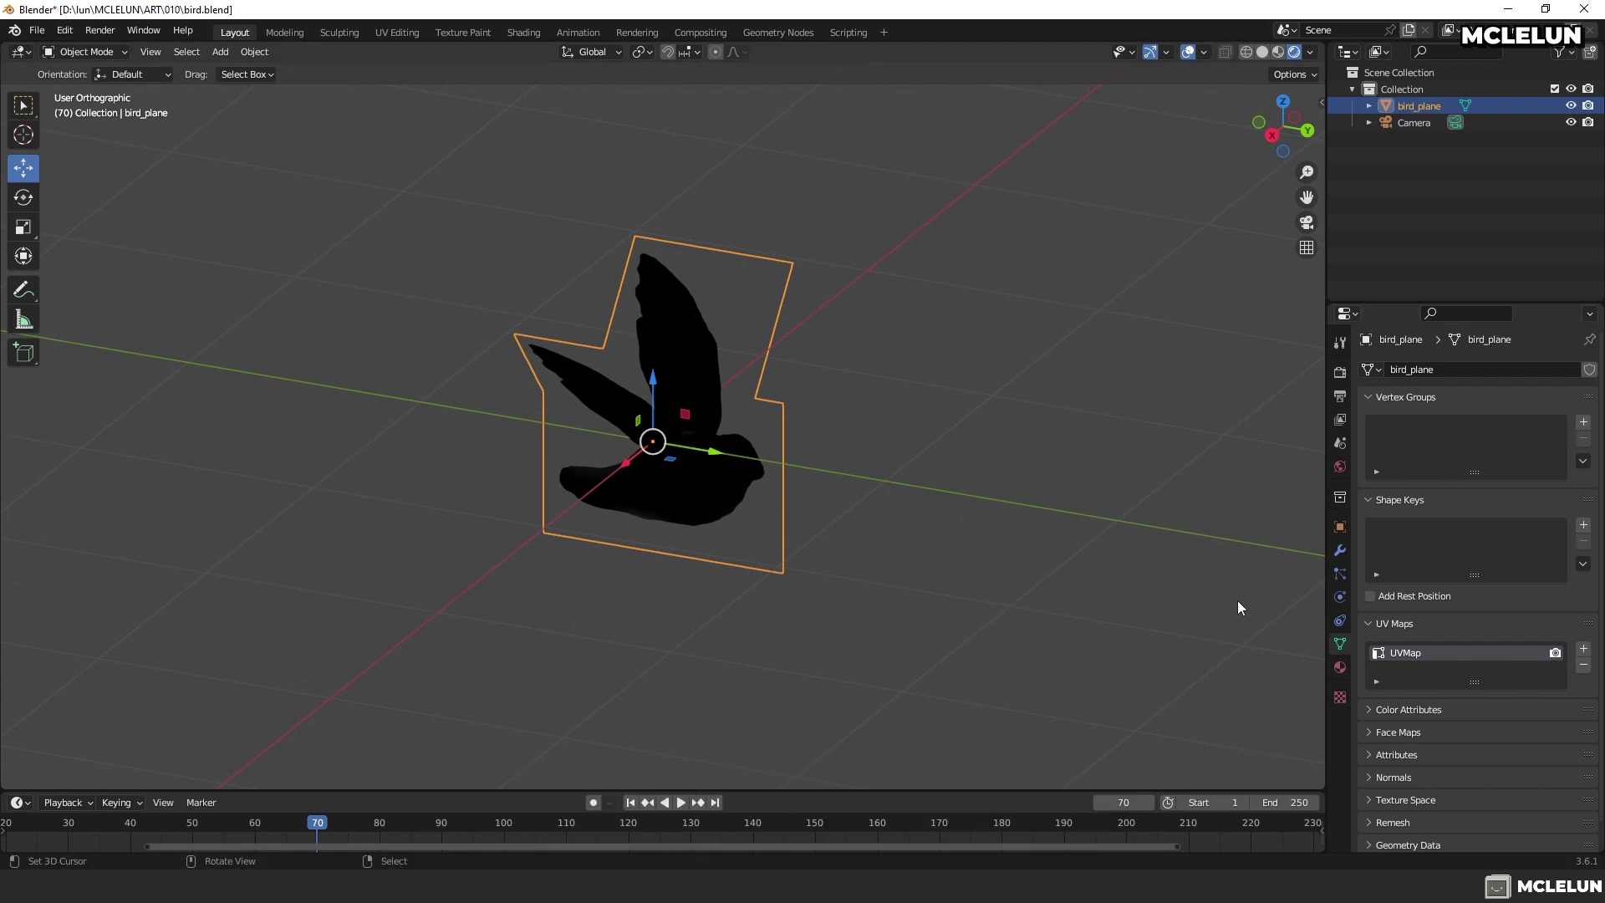
click(1584, 525)
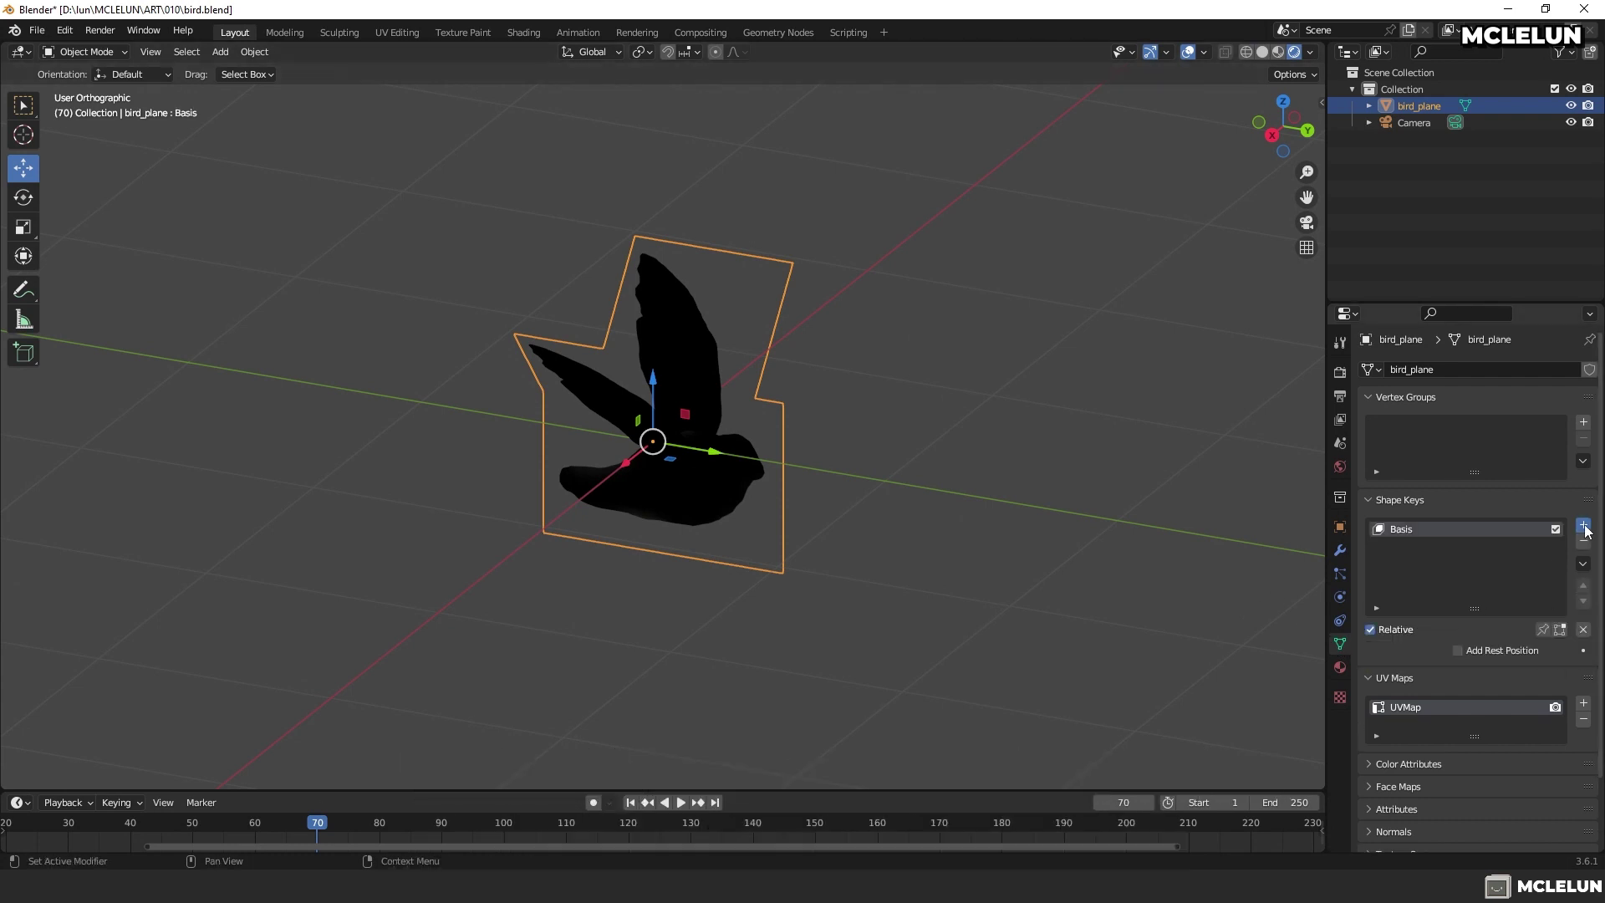
click(1584, 525)
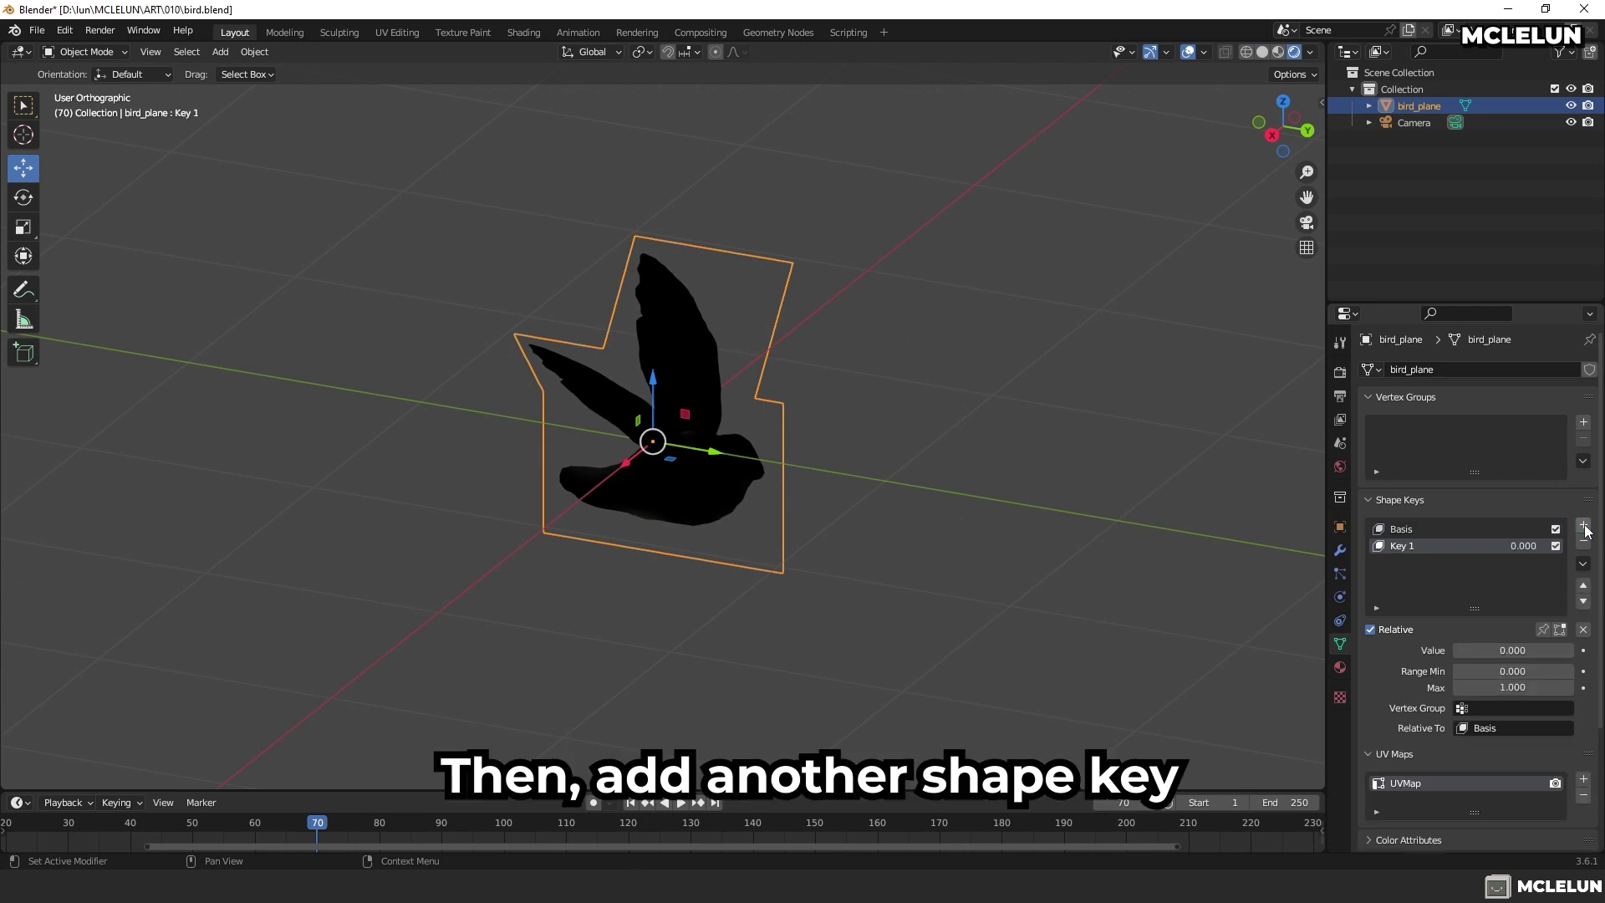
Move the outer wing vertices down below the body in the second shape key, and test the wing flap with its value
key(Tab)
middle_drag(766, 481, 714, 481)
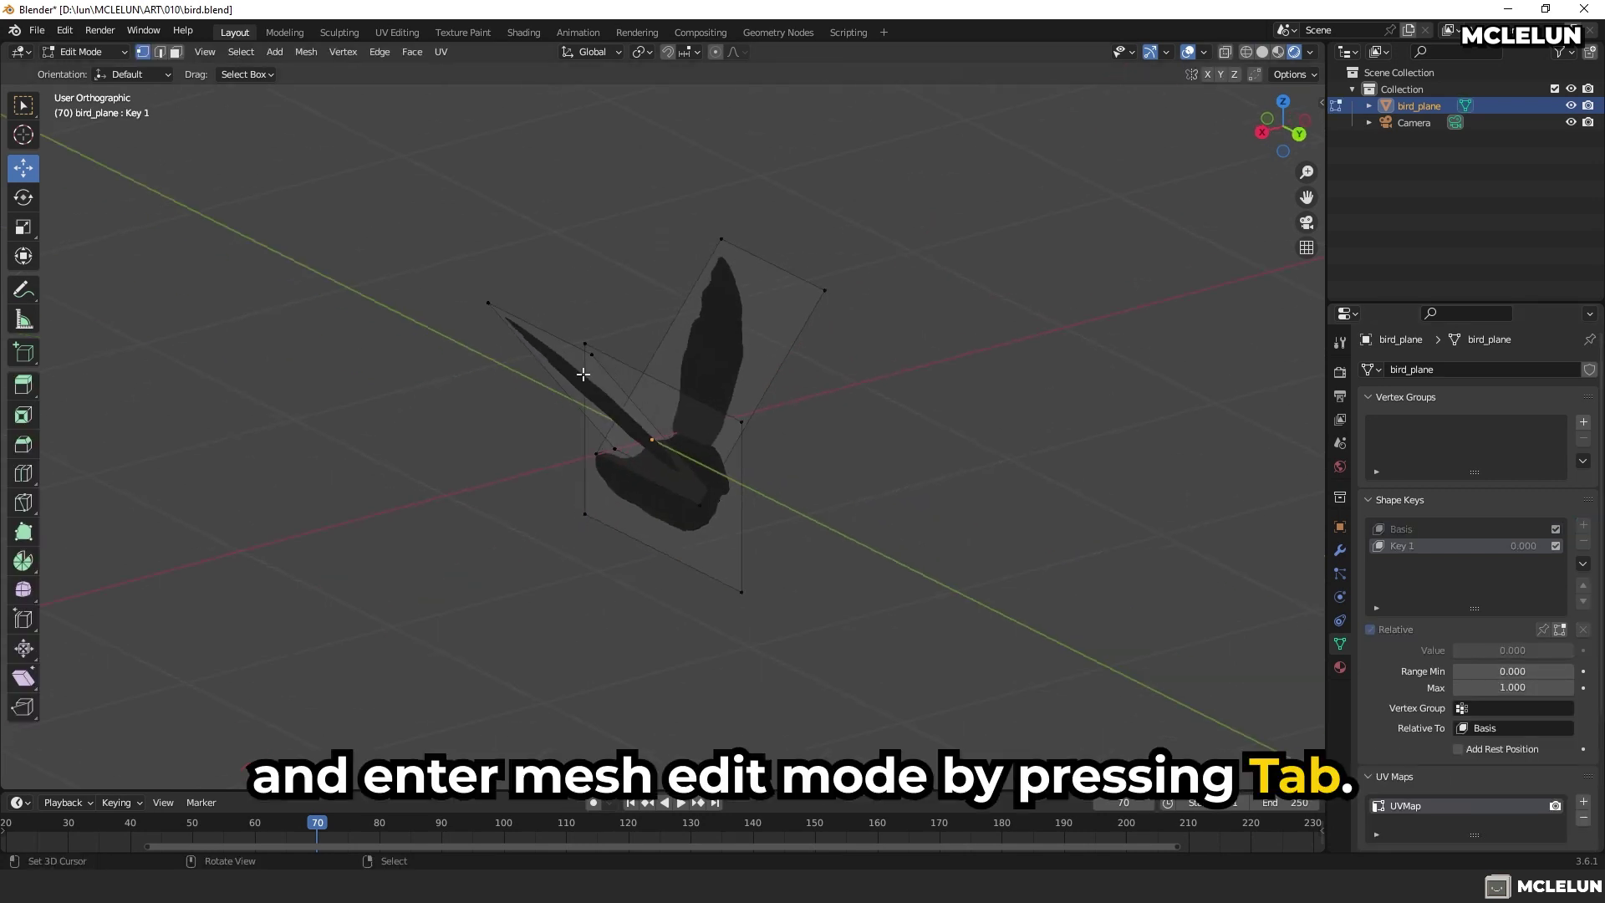
click(488, 302)
shift+click(592, 354)
shift+click(724, 234)
drag(657, 239, 657, 555)
middle_drag(745, 452, 573, 437)
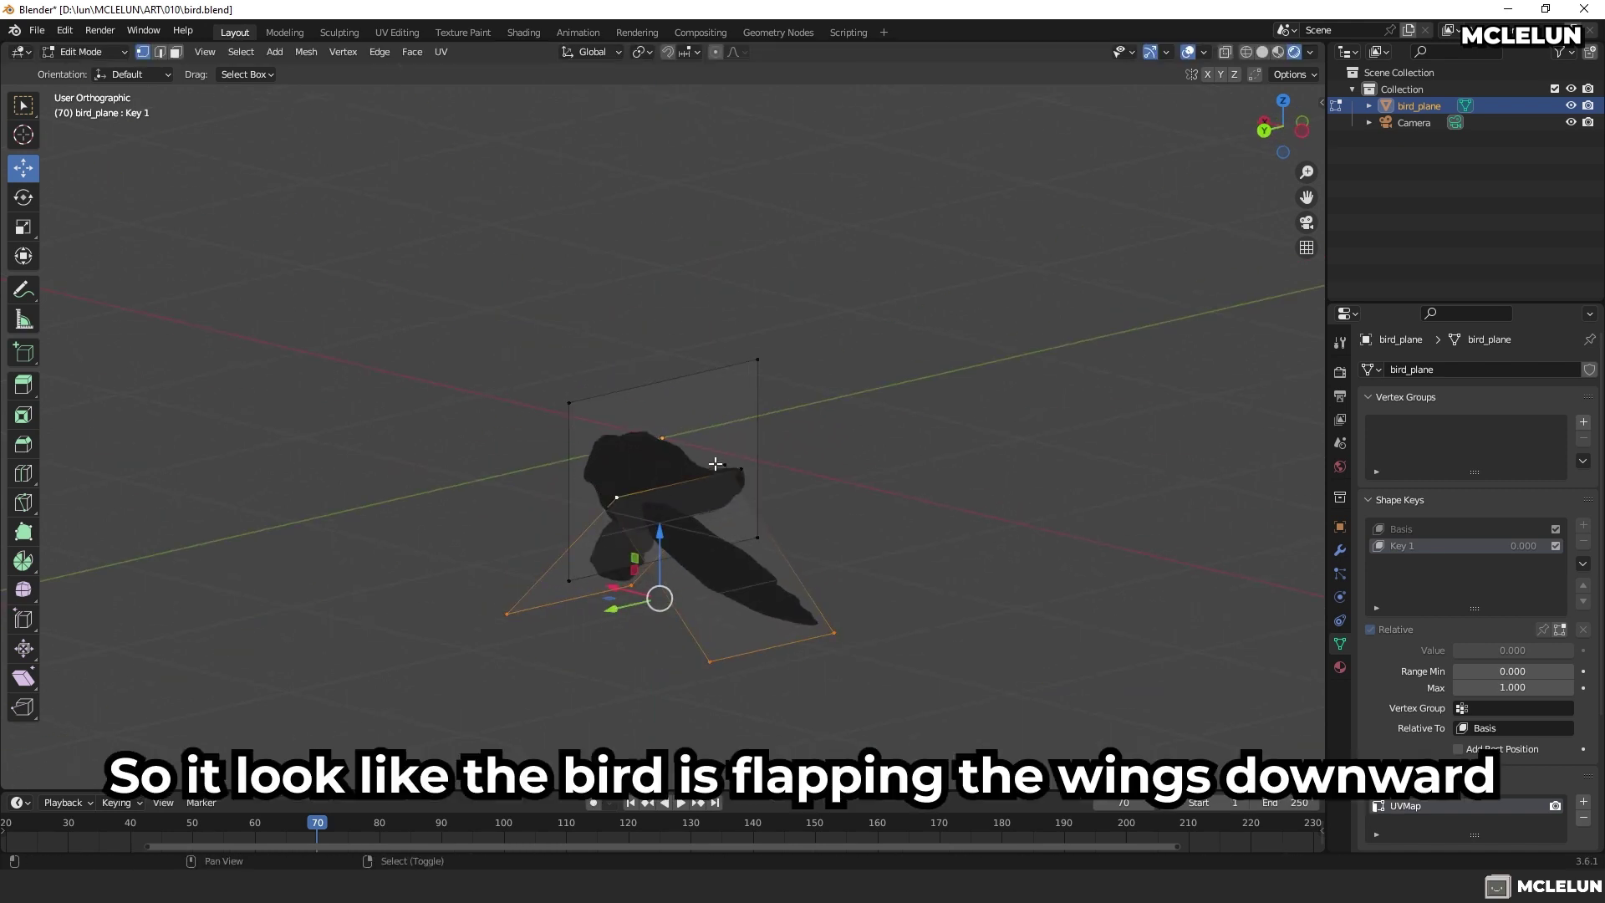
middle_drag(644, 577, 782, 414)
key(Tab)
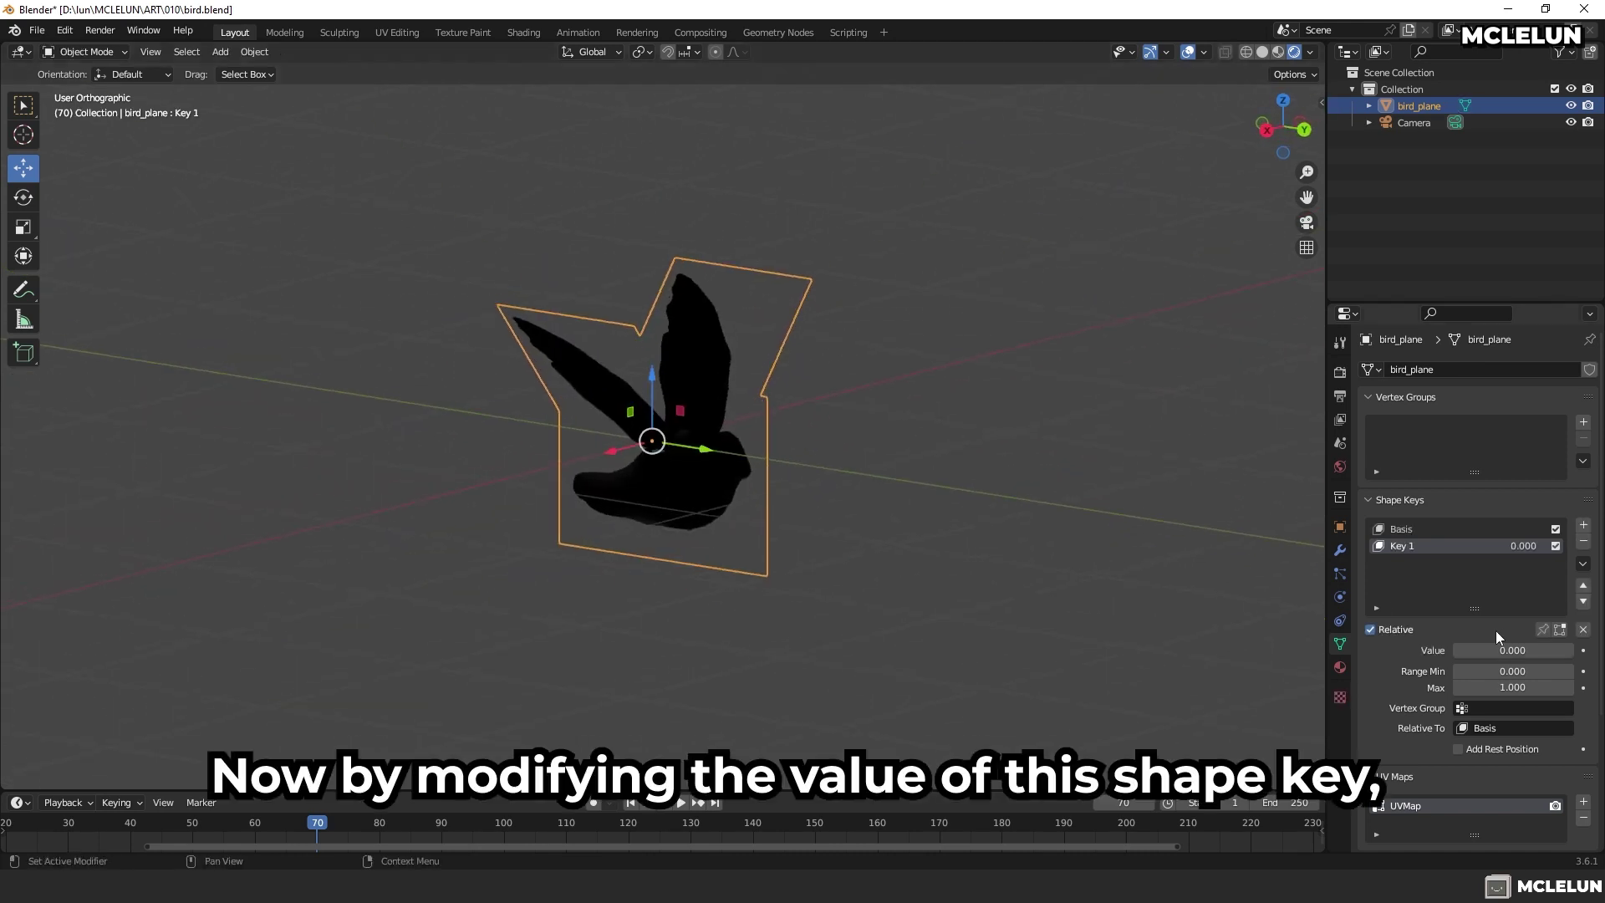
drag(1488, 656, 1572, 657)
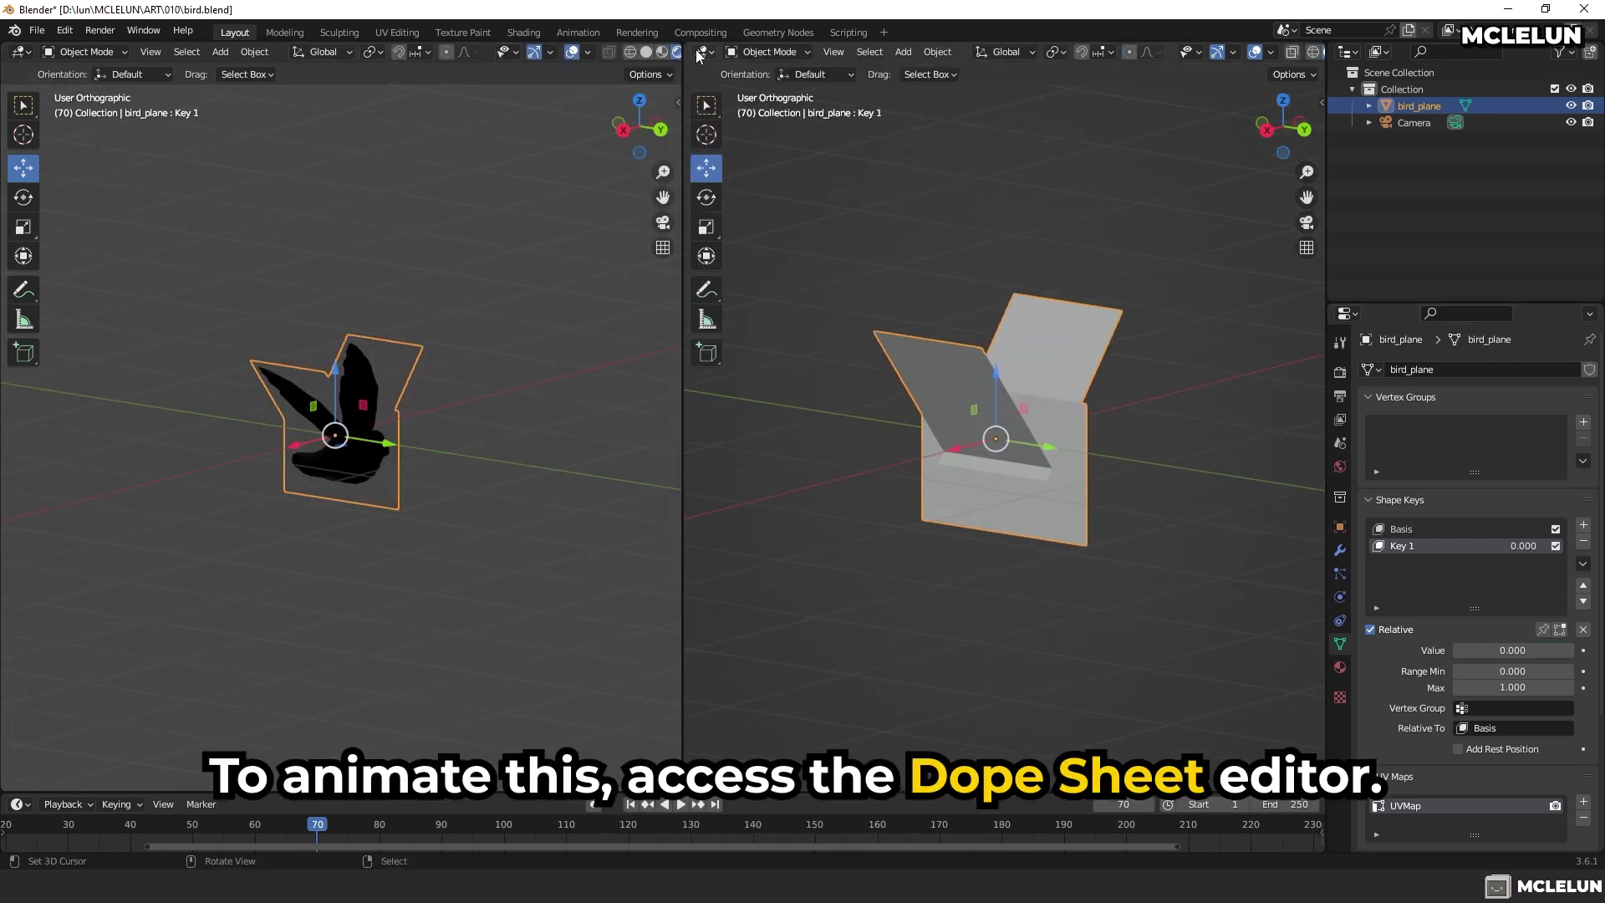
Show the Dope Sheet in the second view area and keyframe the Key 1 shape key value of 0 at frame 0
click(704, 52)
click(915, 99)
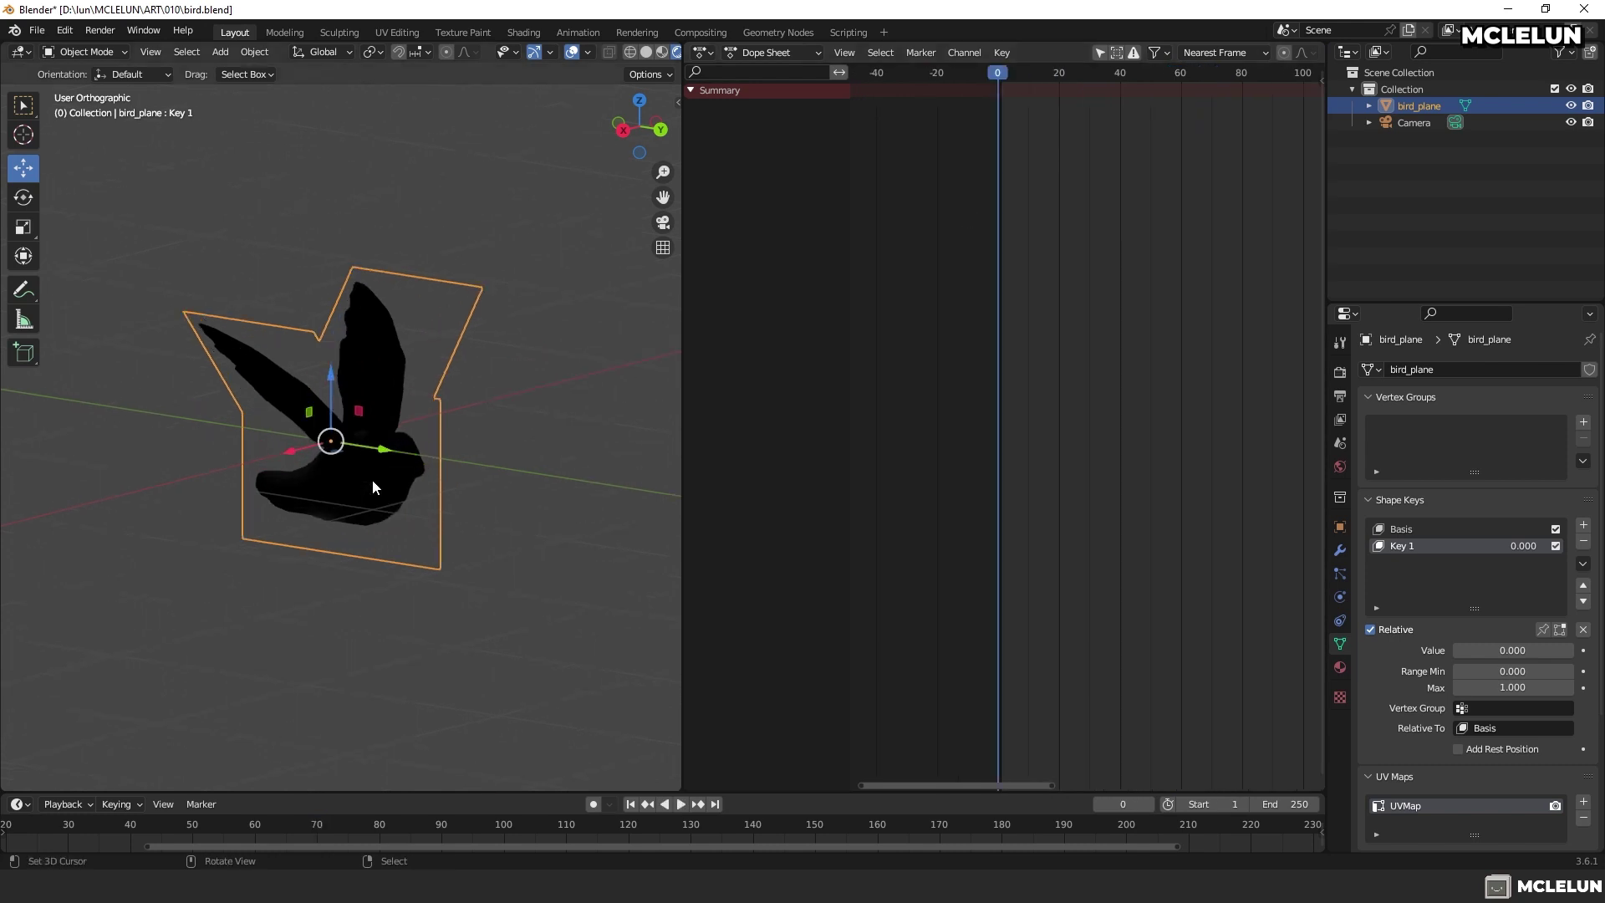
click(1583, 651)
scroll(956, 143, up, 4)
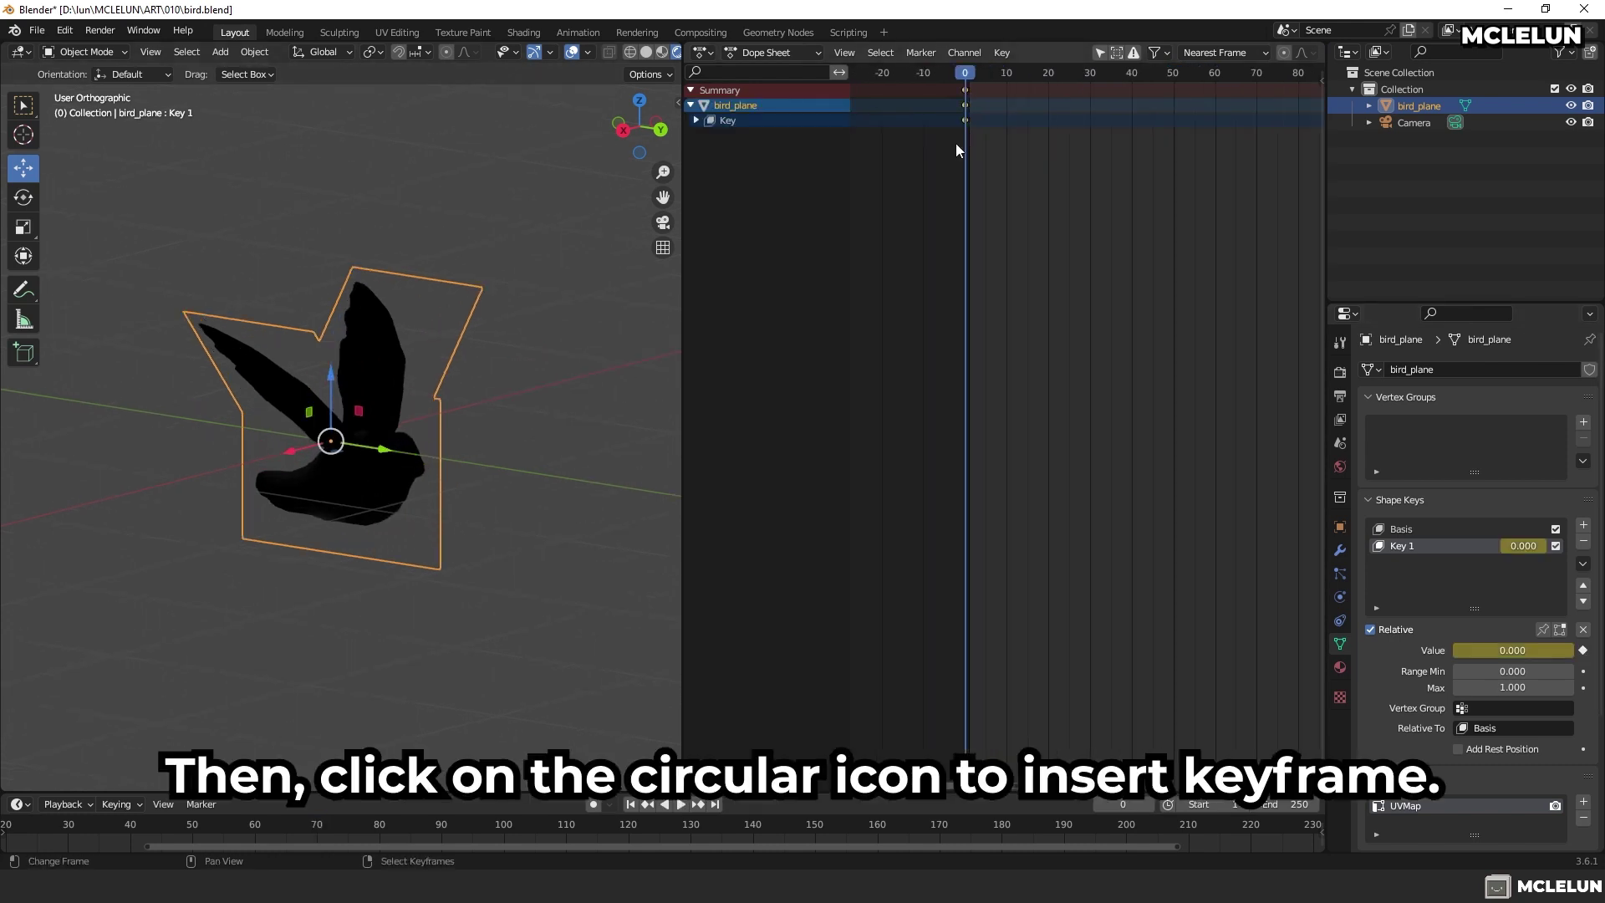
Add another keyframe for the shape key value of 0 at frame 7
click(985, 139)
scroll(995, 135, up, 6)
drag(946, 163, 940, 172)
scroll(950, 172, up, 1)
middle_drag(950, 172, 1037, 172)
scroll(1037, 172, up, 2)
click(1585, 651)
Keyframe the shape key value at 1 on frame 4 and check the single wing flap
drag(1003, 134, 981, 133)
drag(1505, 651, 1588, 654)
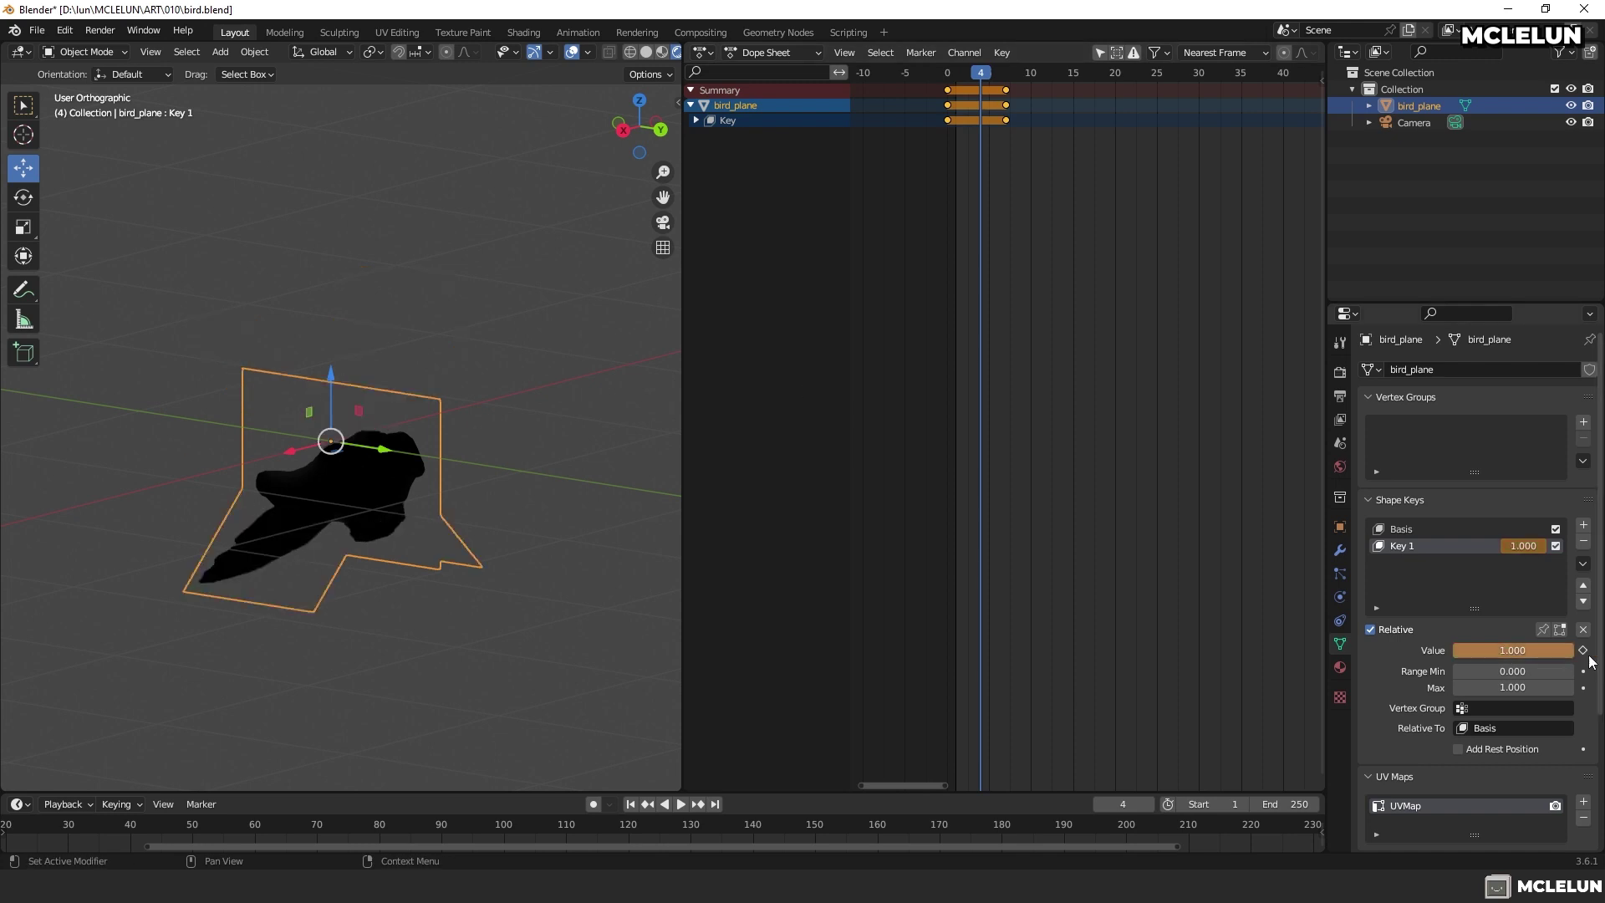
click(1582, 651)
drag(987, 405, 927, 407)
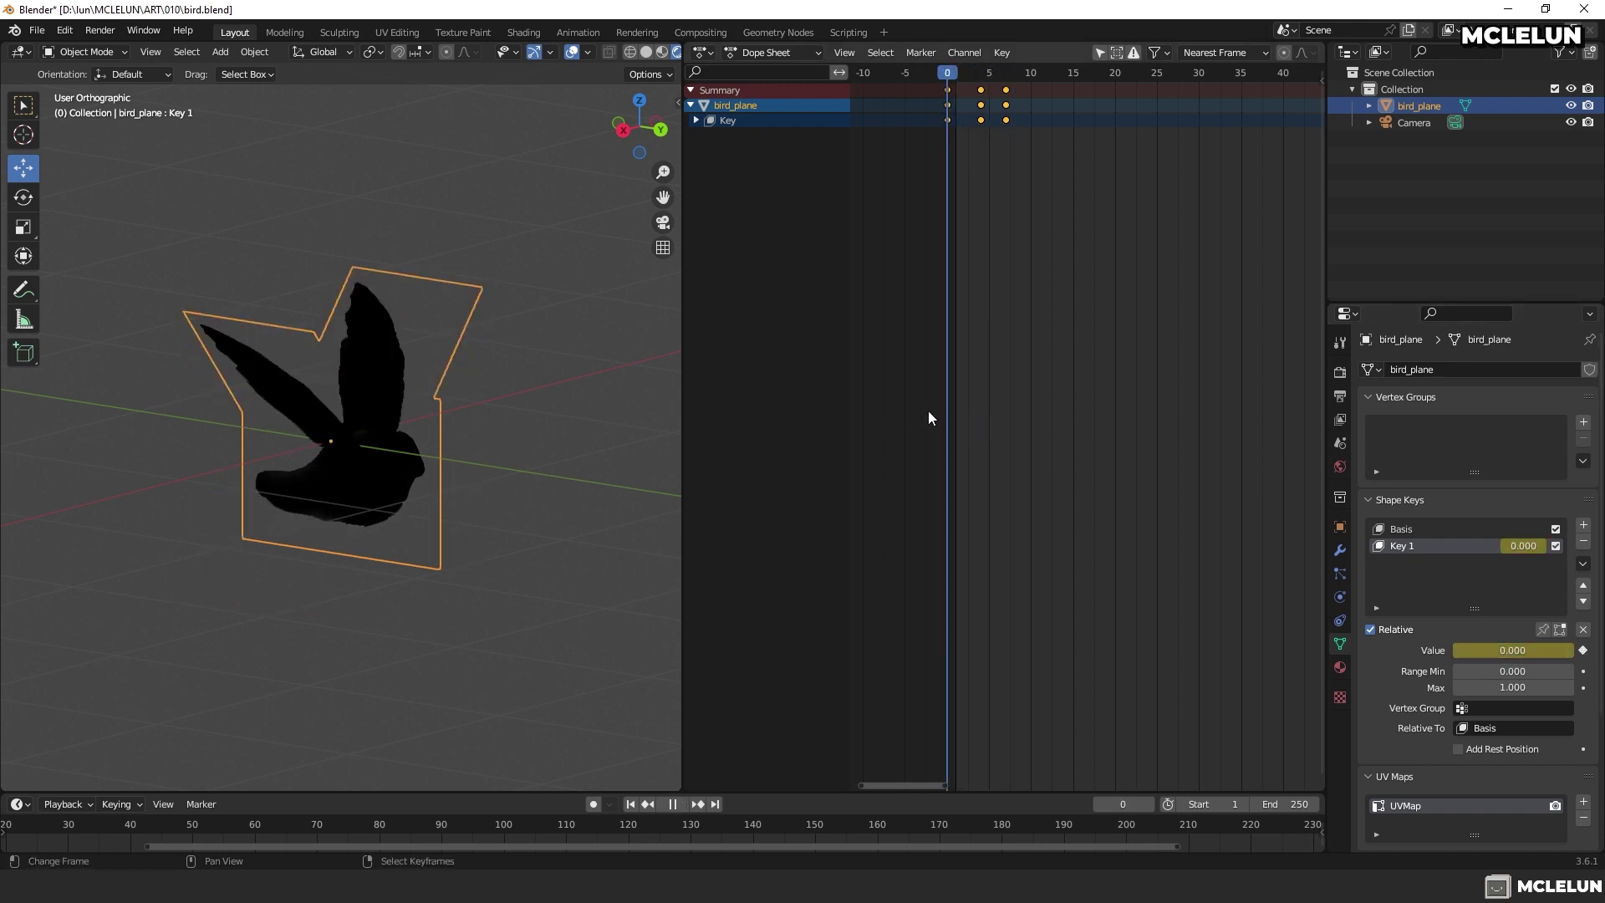
key(Escape)
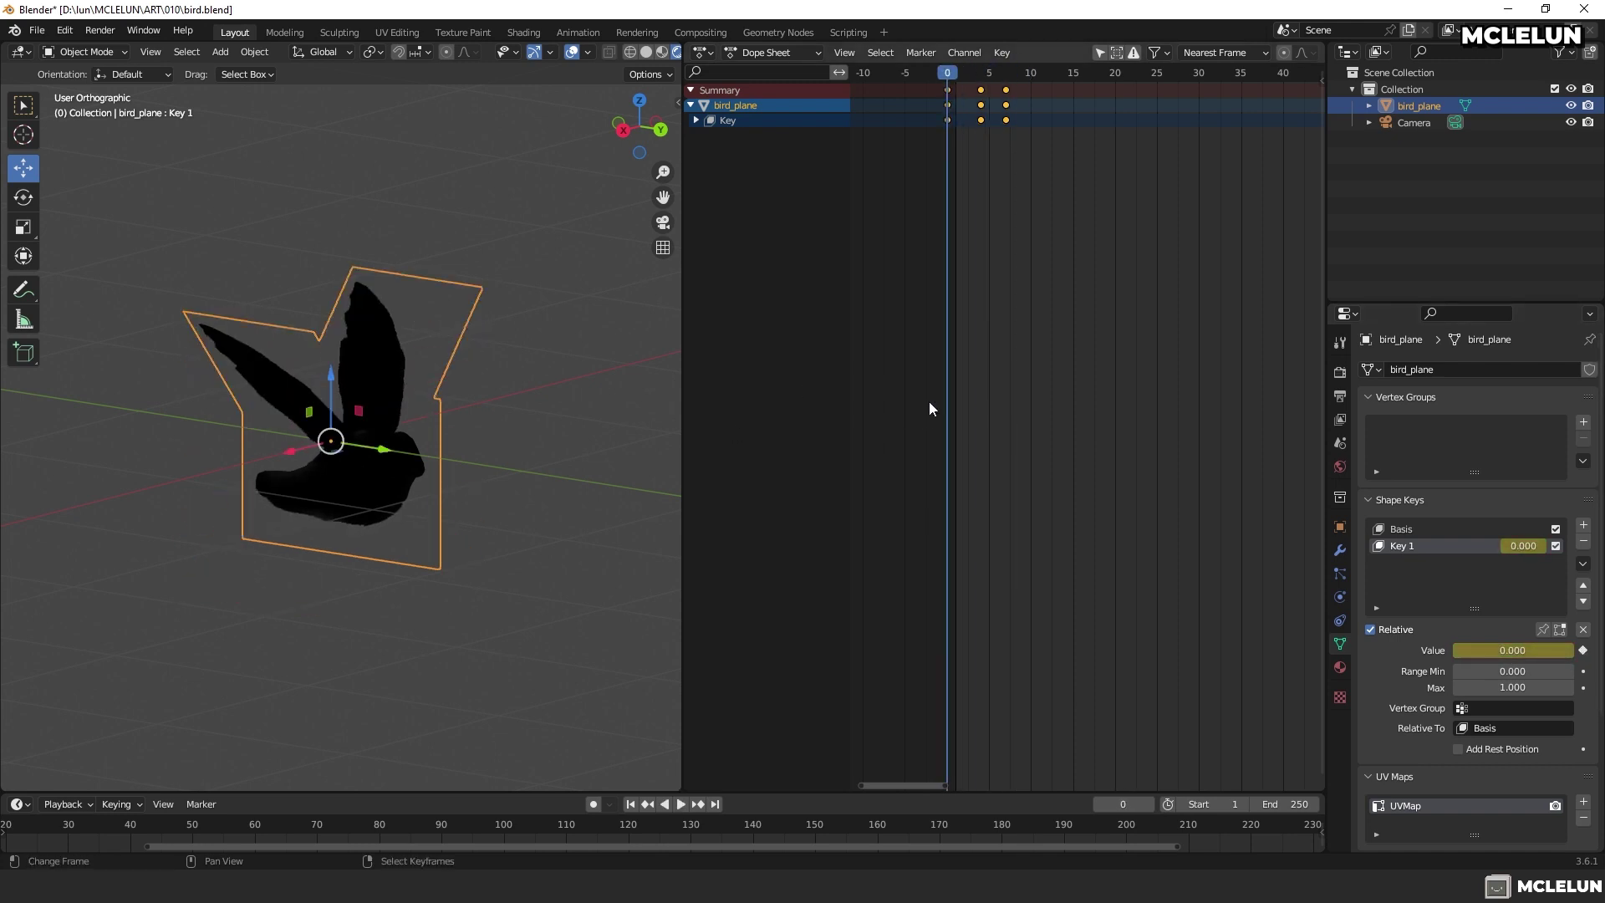
Switch the Dope Sheet area to the Nonlinear Animation editor and push the bird's shape key action down into an NLA strip
click(701, 53)
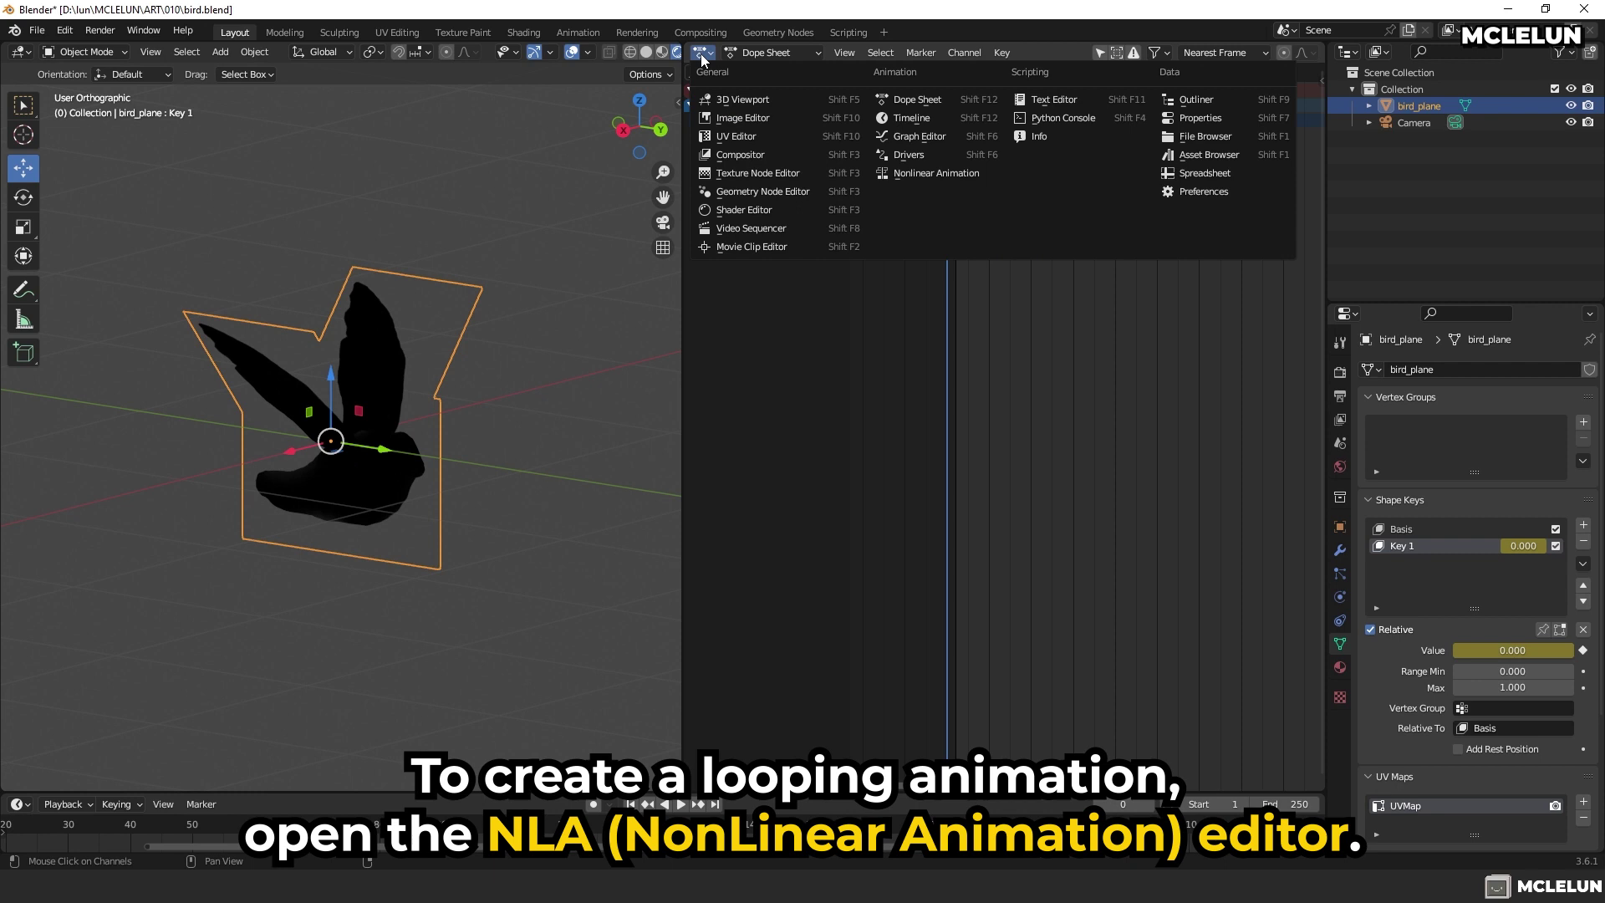
click(917, 176)
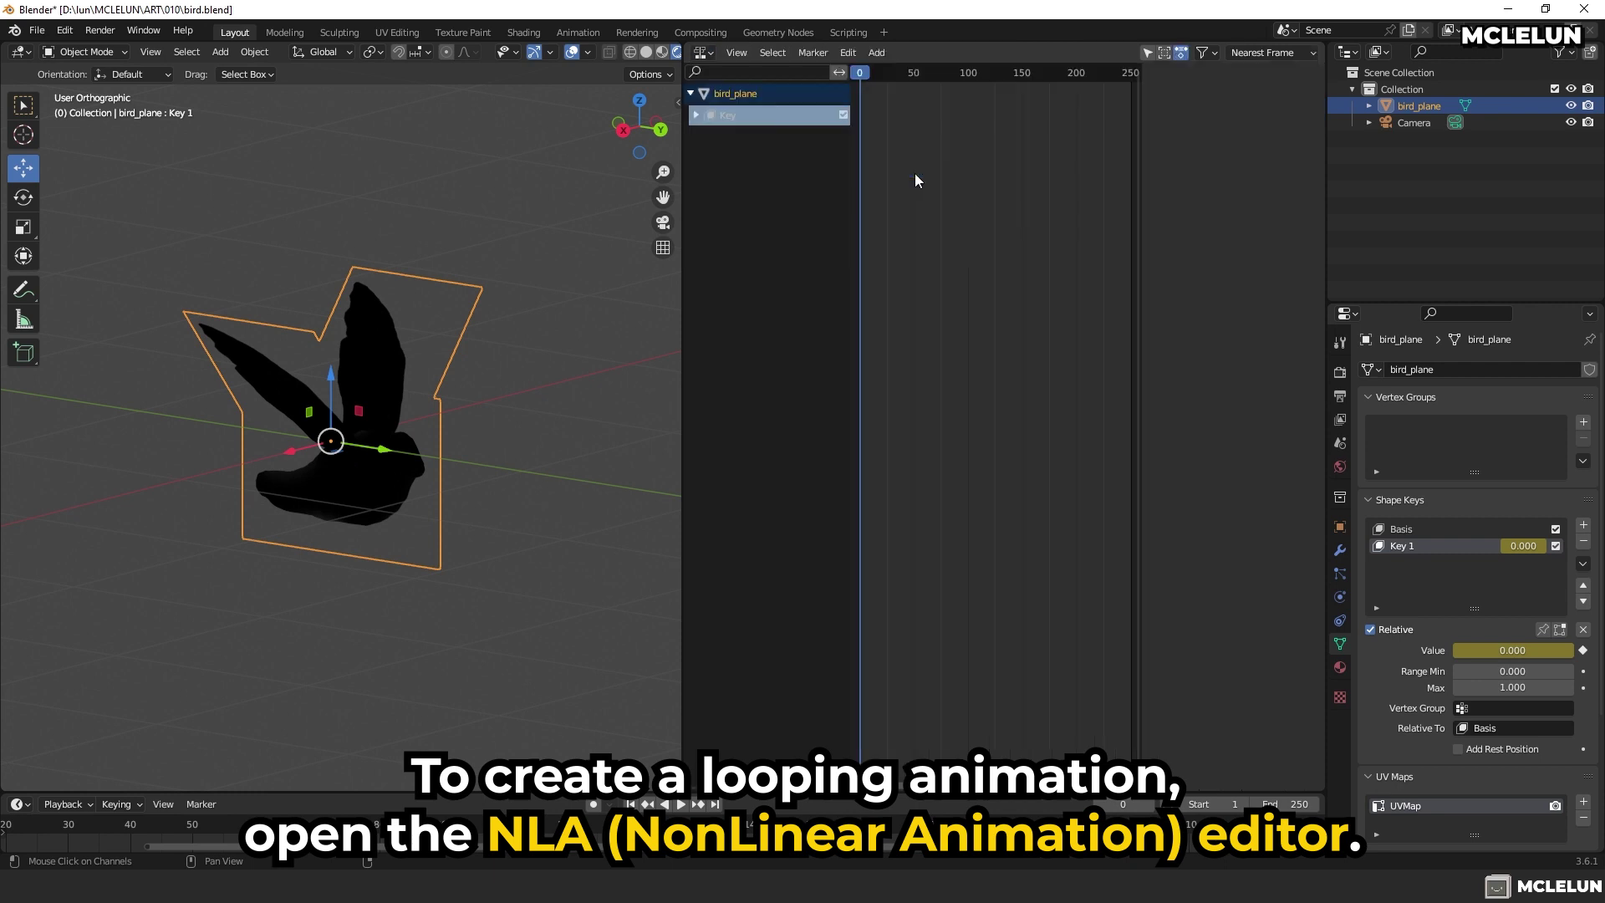
click(696, 115)
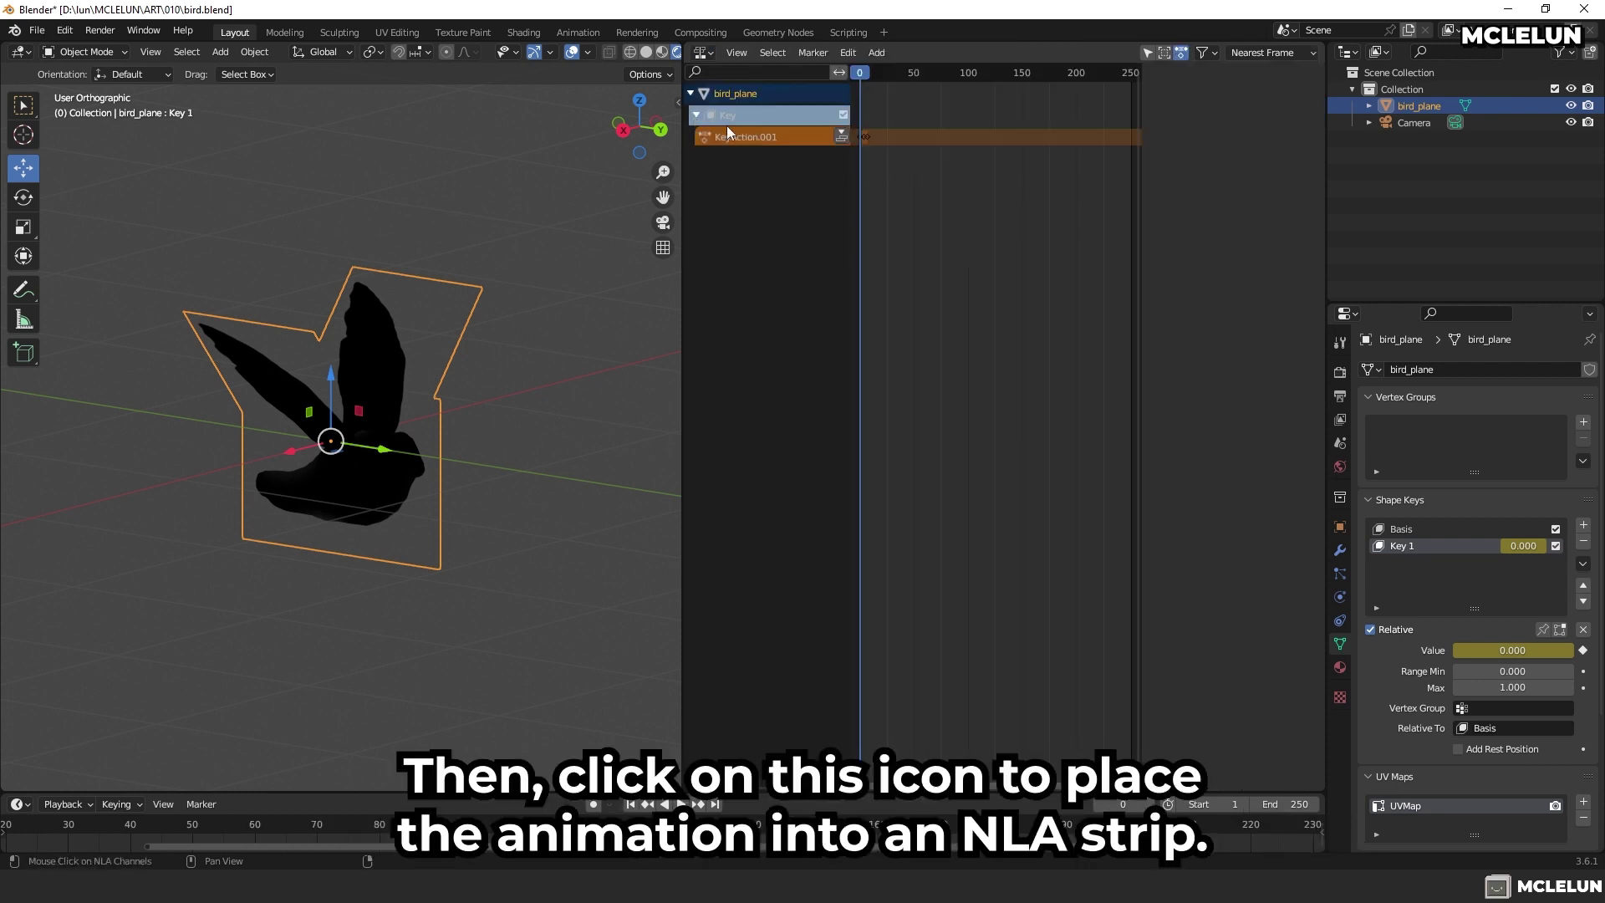
click(841, 135)
scroll(1020, 224, up, 5)
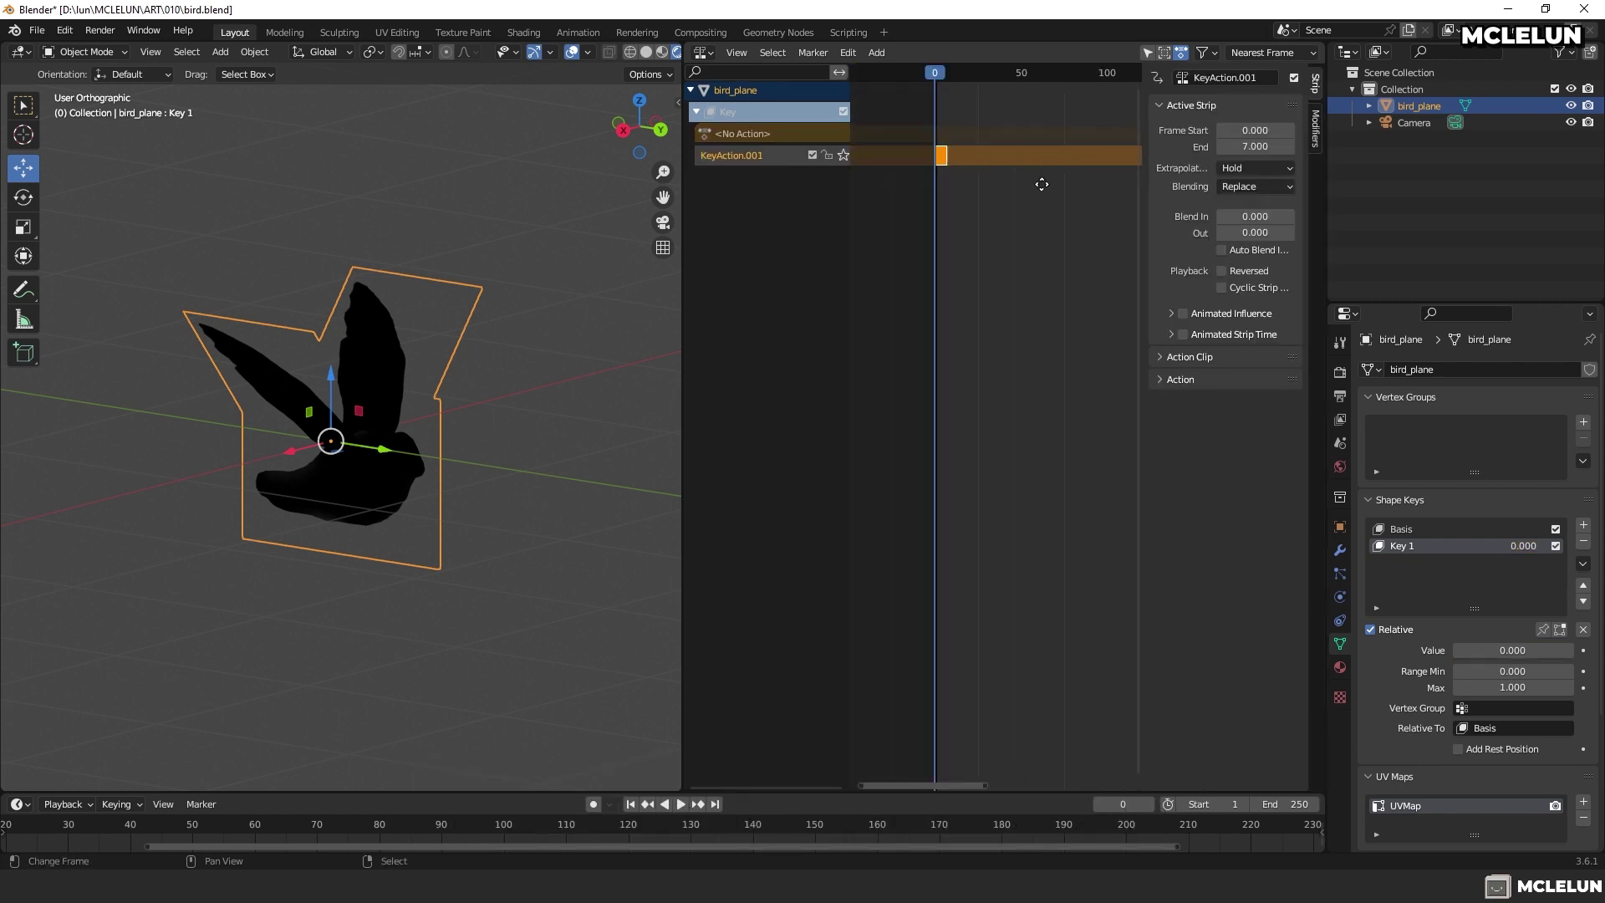
Set the NLA strip's action clip Repeat to 50 and sync the action length
click(923, 153)
click(1162, 357)
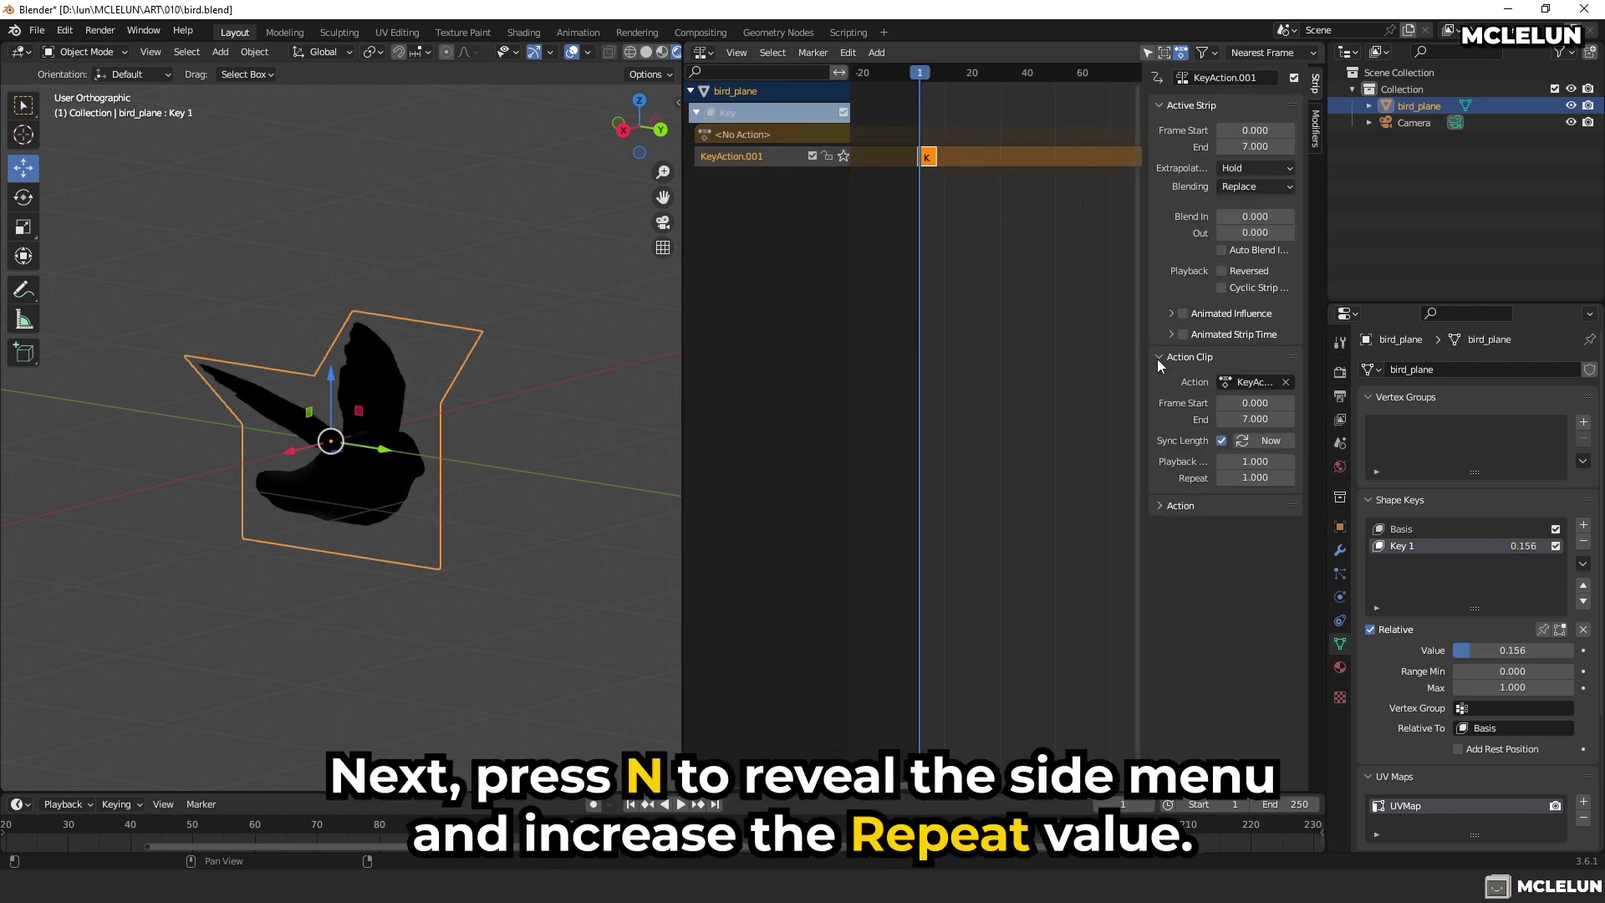
double_click(1255, 478)
text(50)
key(Return)
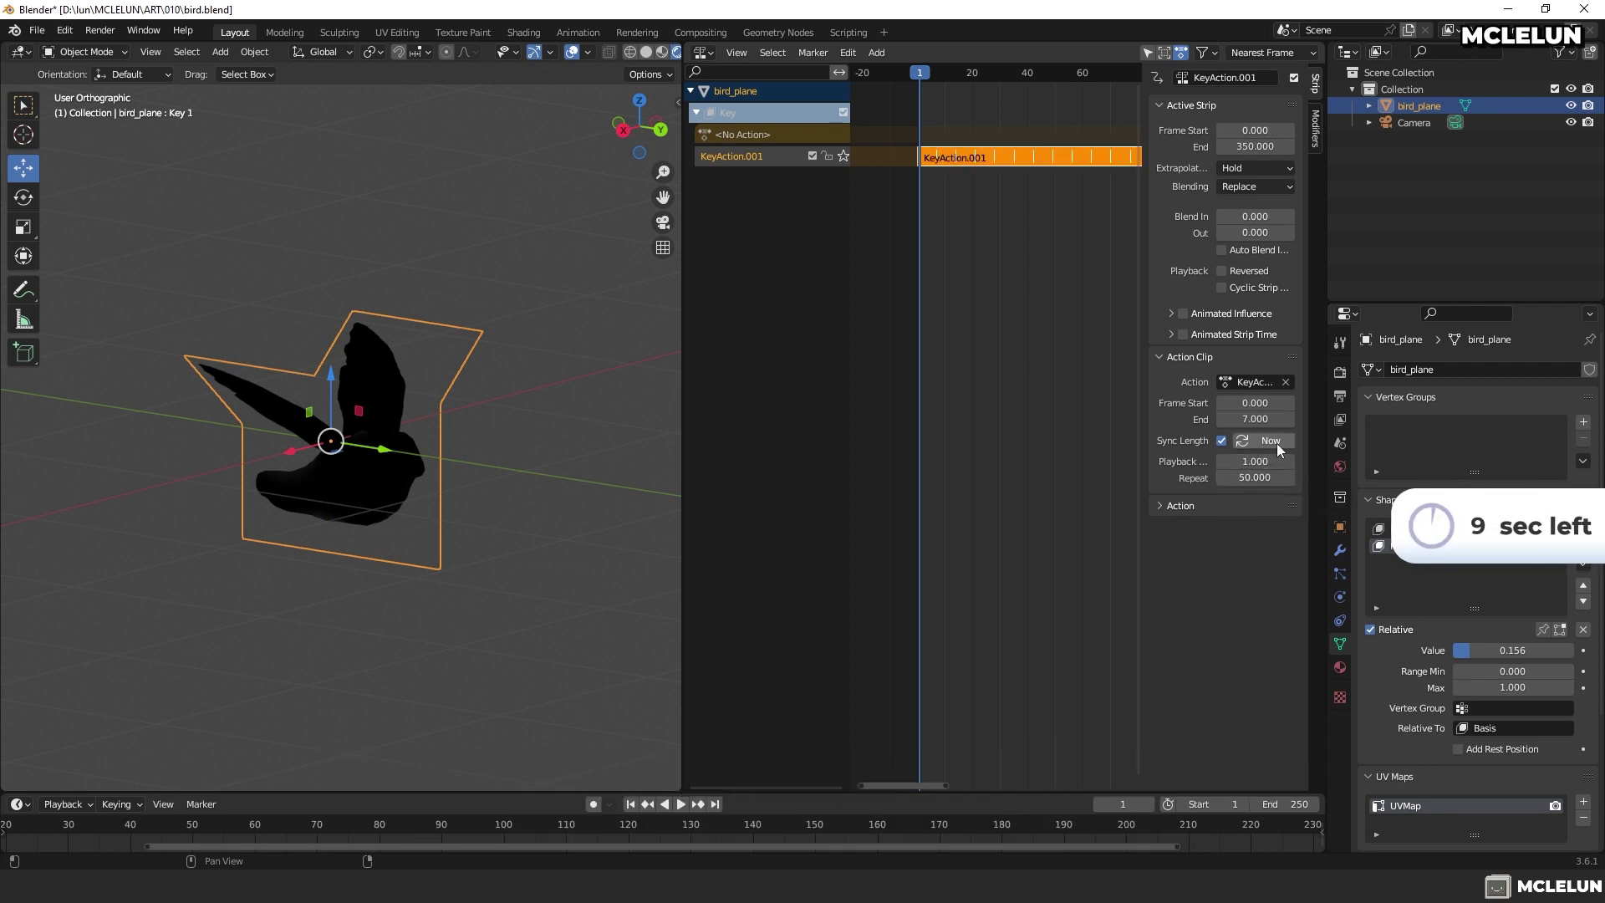
click(1277, 444)
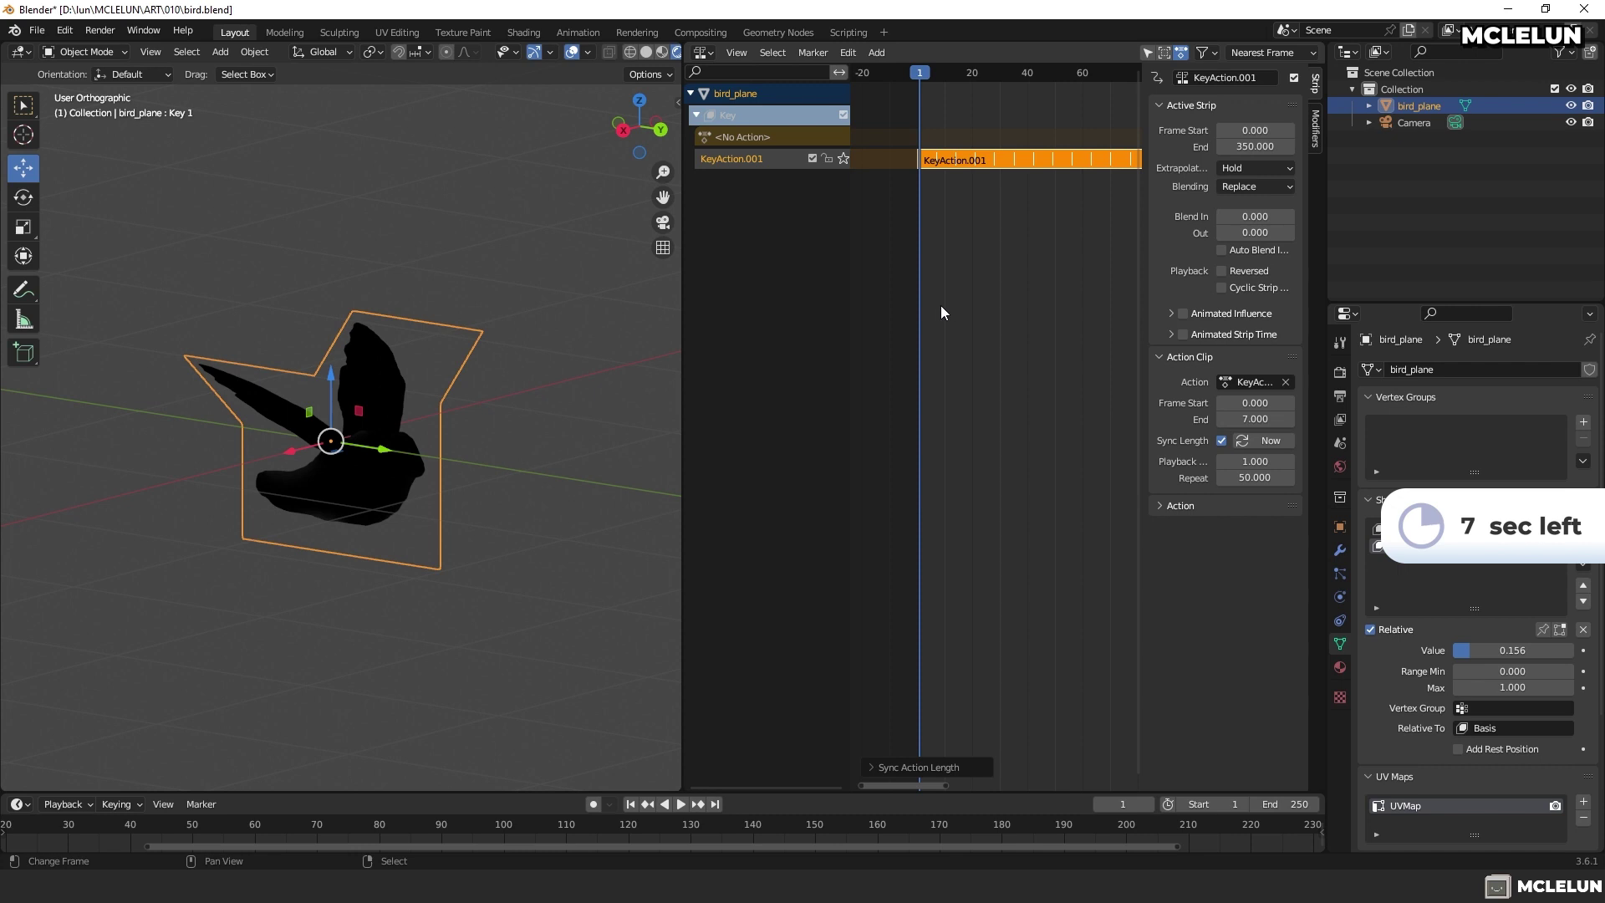
Play the repeated flap animation and check the bird from the side
key(space)
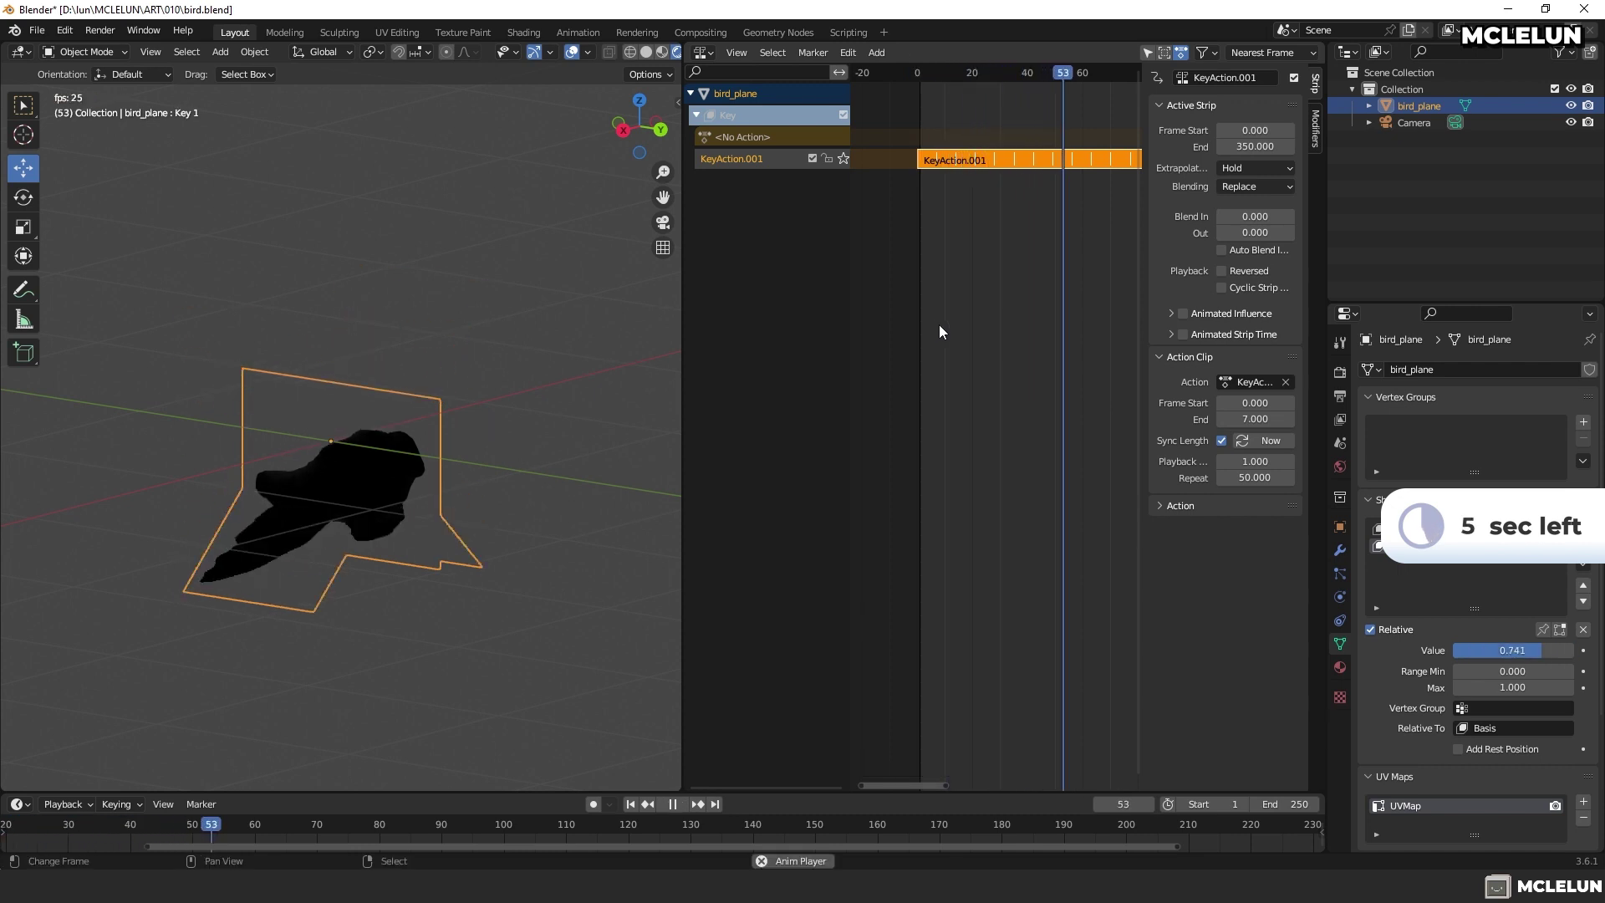
key(space)
middle_drag(502, 360, 435, 392)
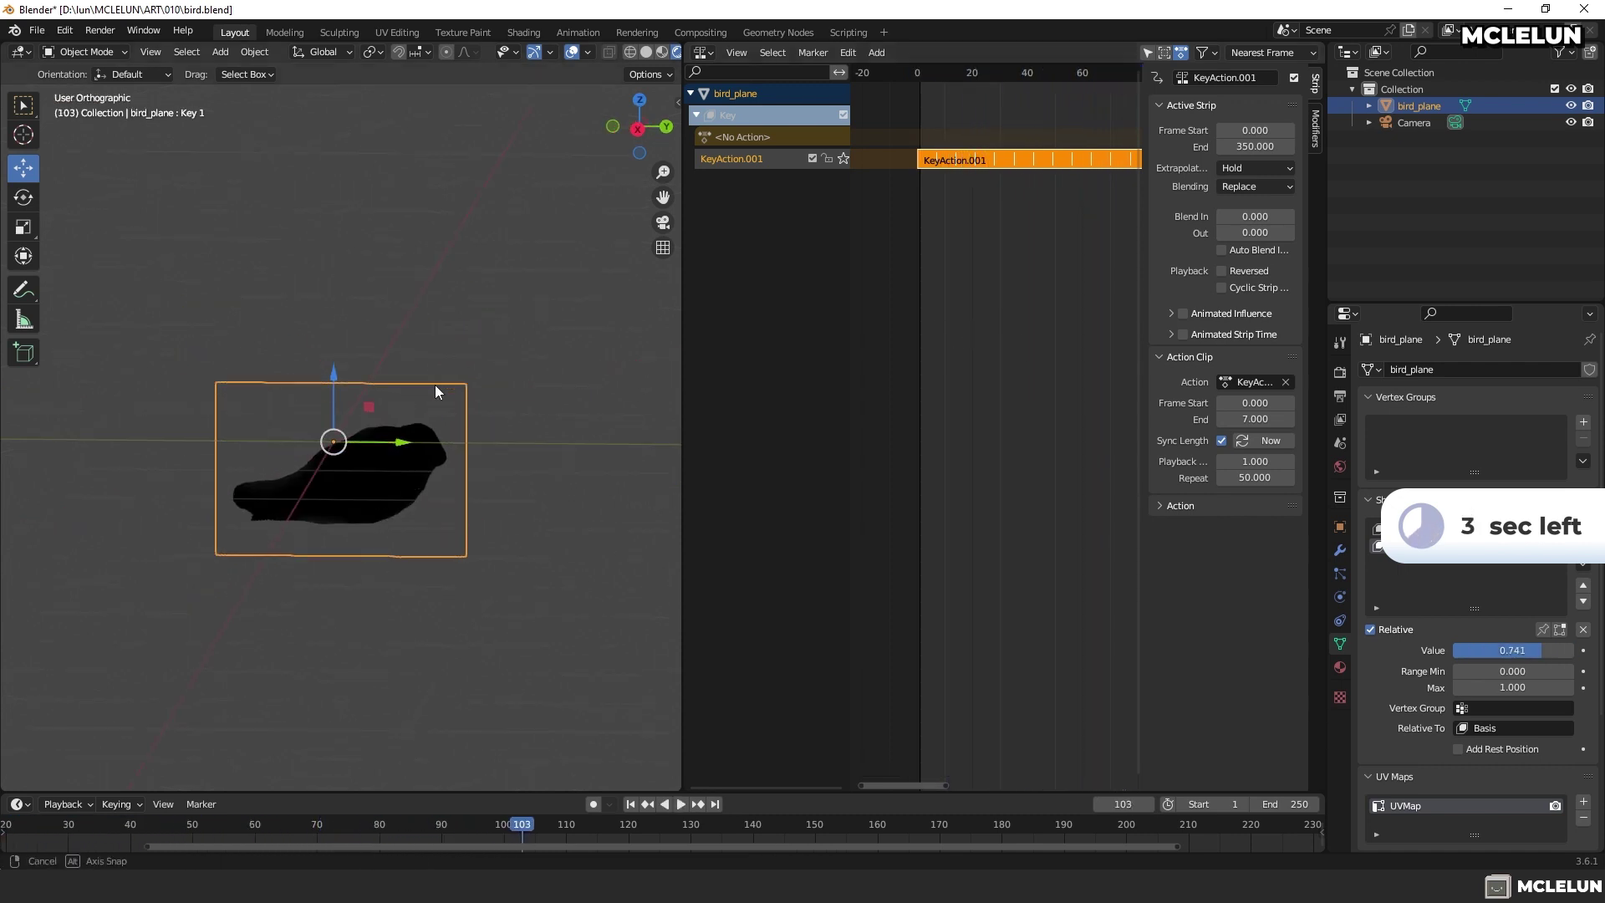
Hide bird_plane and, in the front orthographic view, add a plane, tilted steeply and placed near the world origin
click(1571, 105)
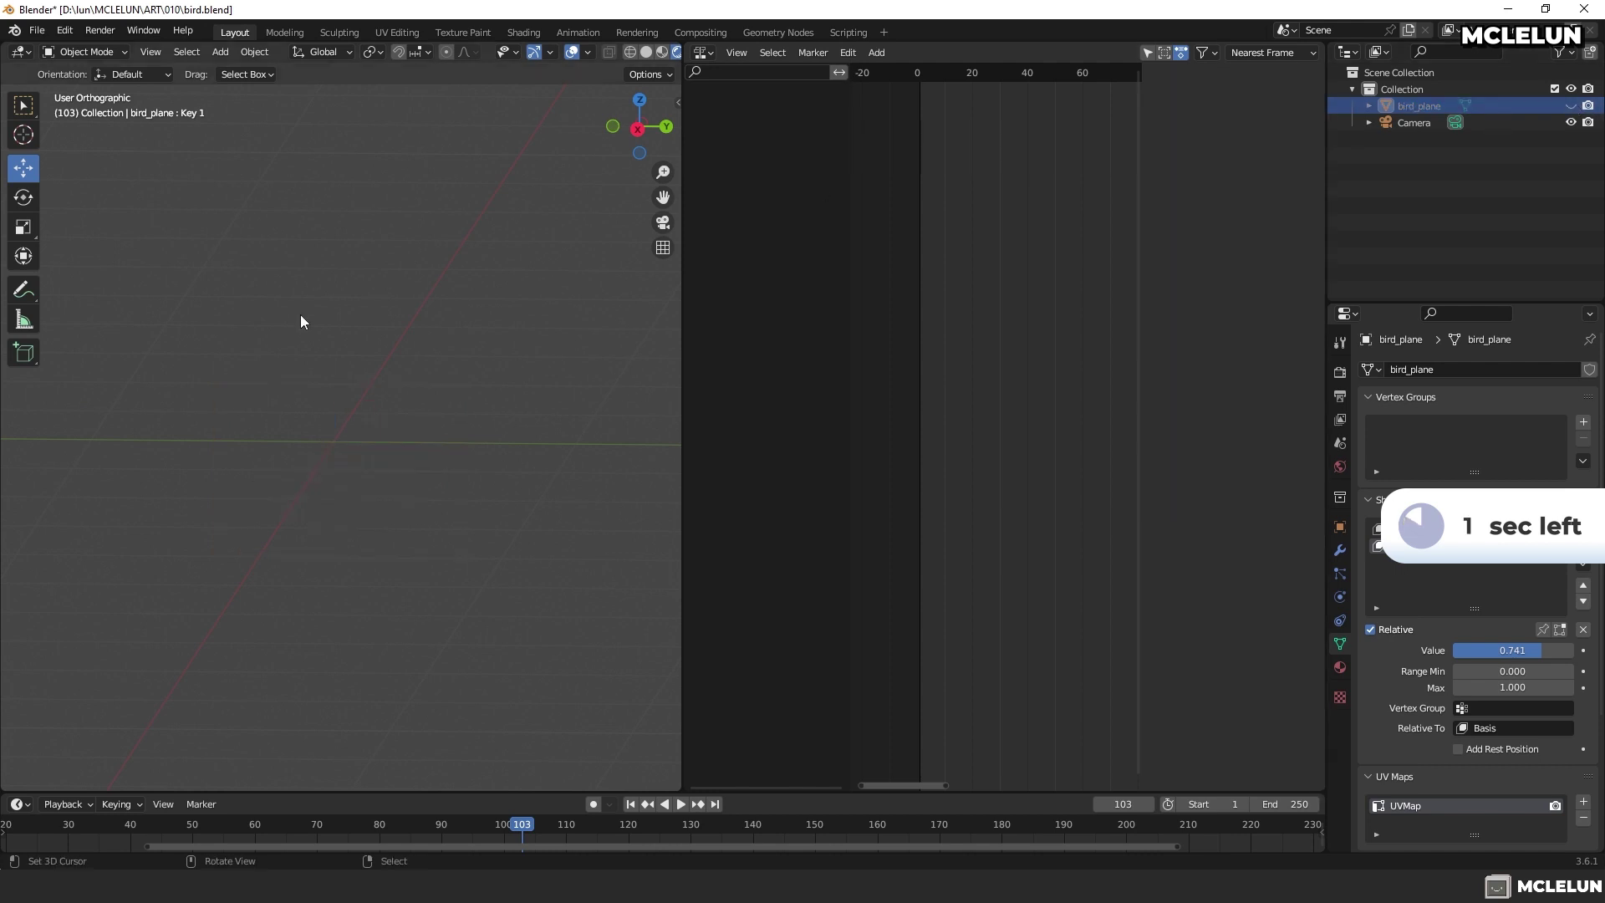
key(KP_1)
key(KP_5)
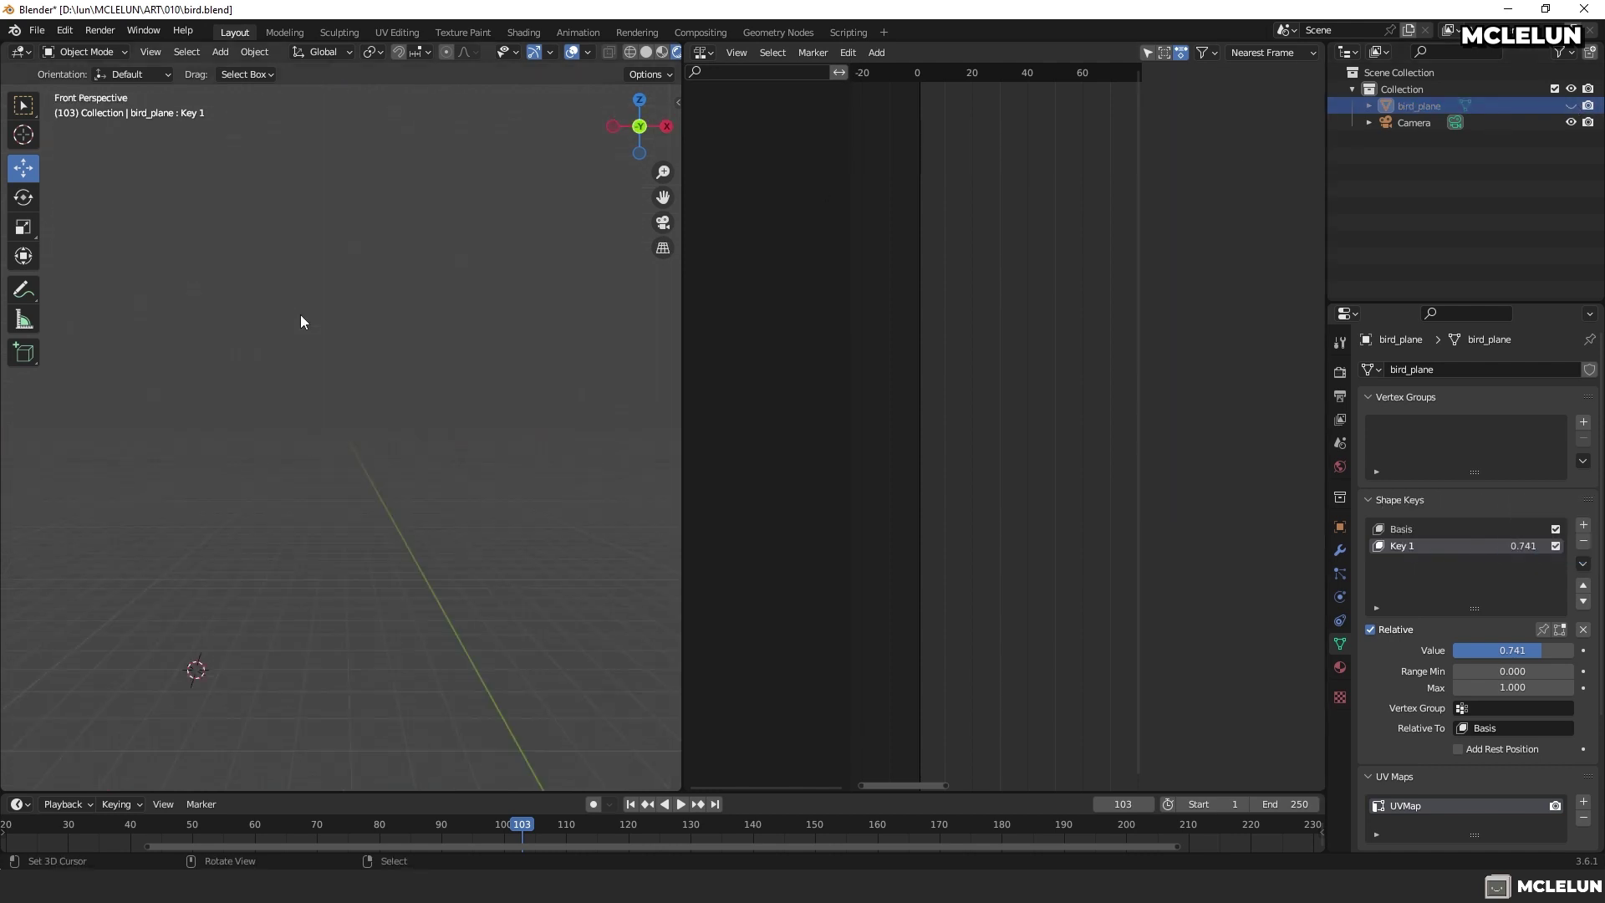
key(KP_5)
key(shift+a)
mouse_move(301, 315)
click(393, 314)
key(r)
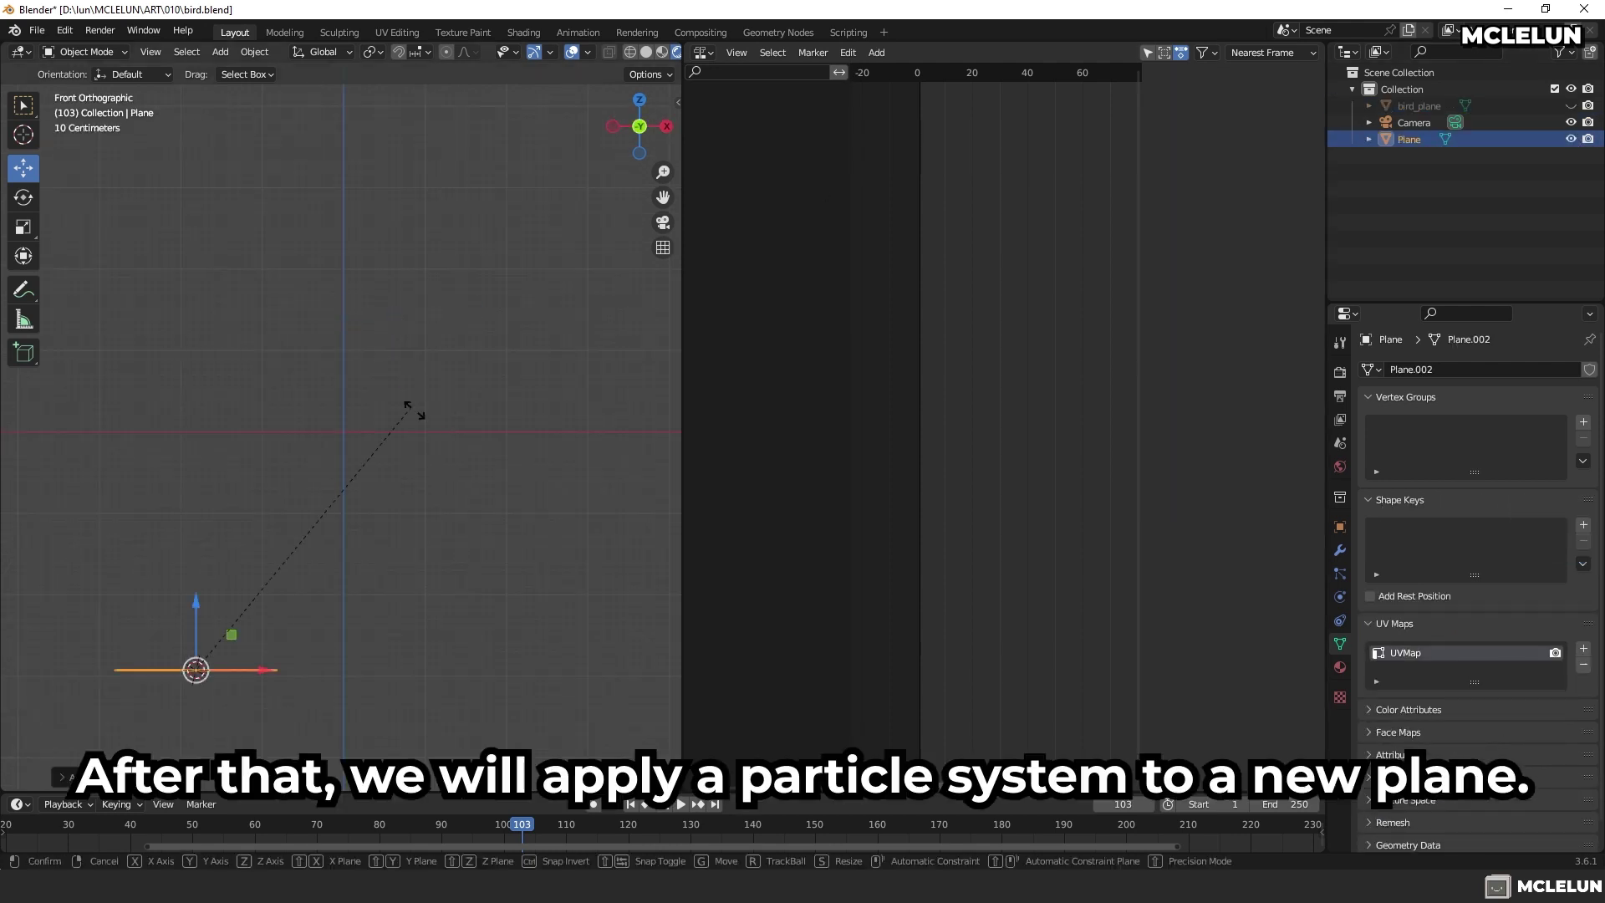
click(326, 689)
key(g)
click(362, 445)
Add an emitter particle system to the new plane and play the emission
click(1340, 574)
click(1590, 371)
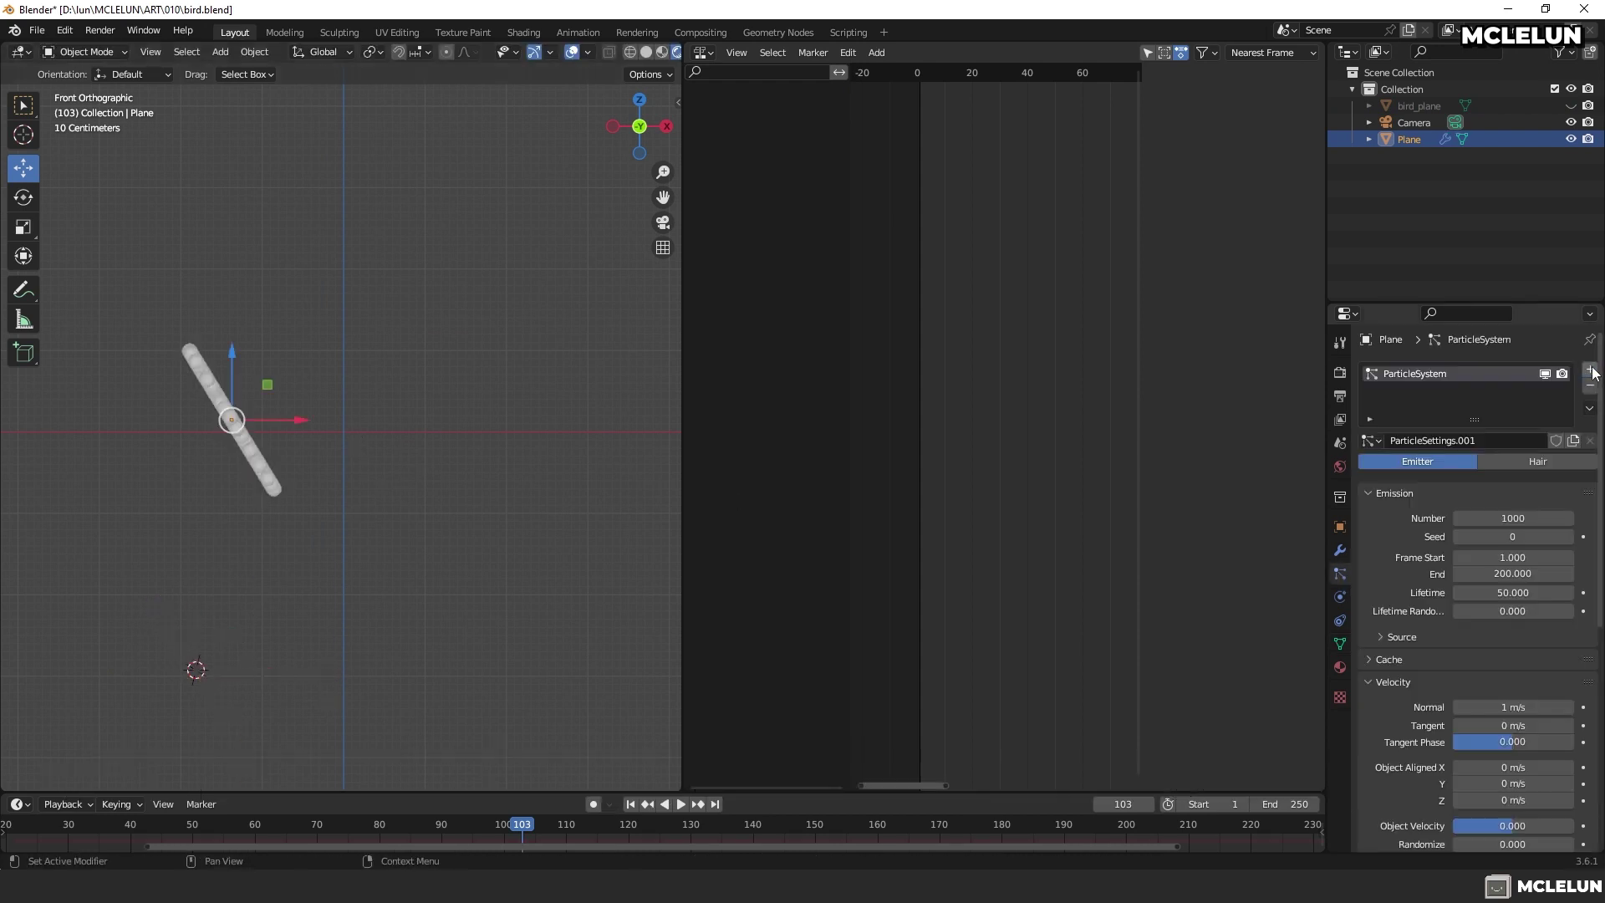
middle_drag(468, 463, 443, 473)
key(space)
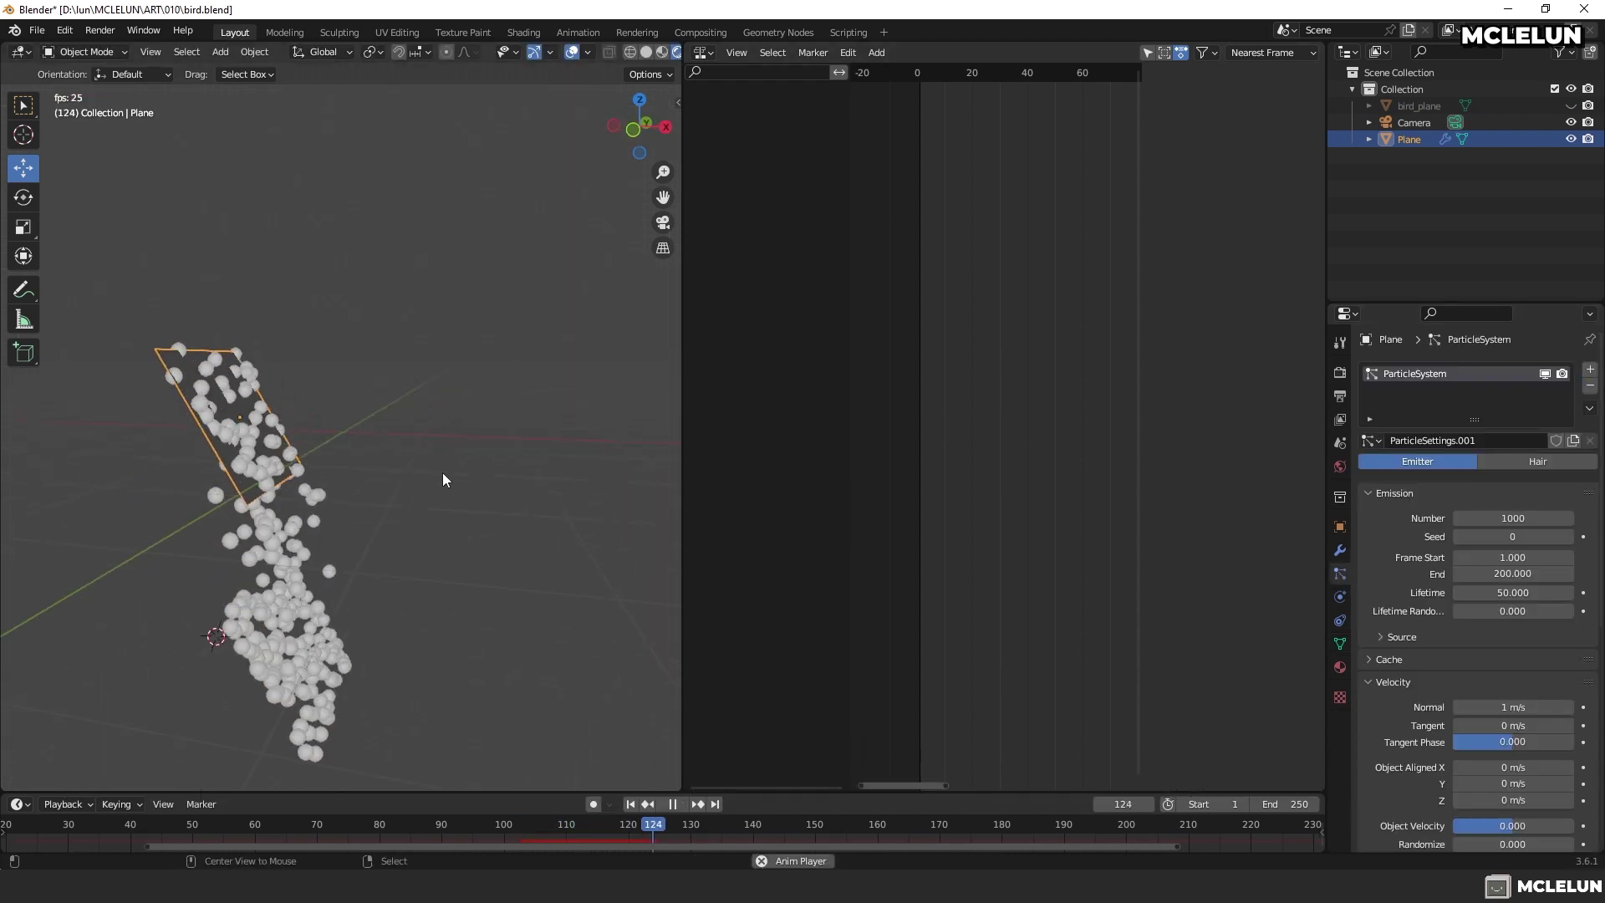
Render the plane's particles as Object with bird_plane as the Instance Object
scroll(1538, 685, down, 5)
scroll(1538, 686, down, 6)
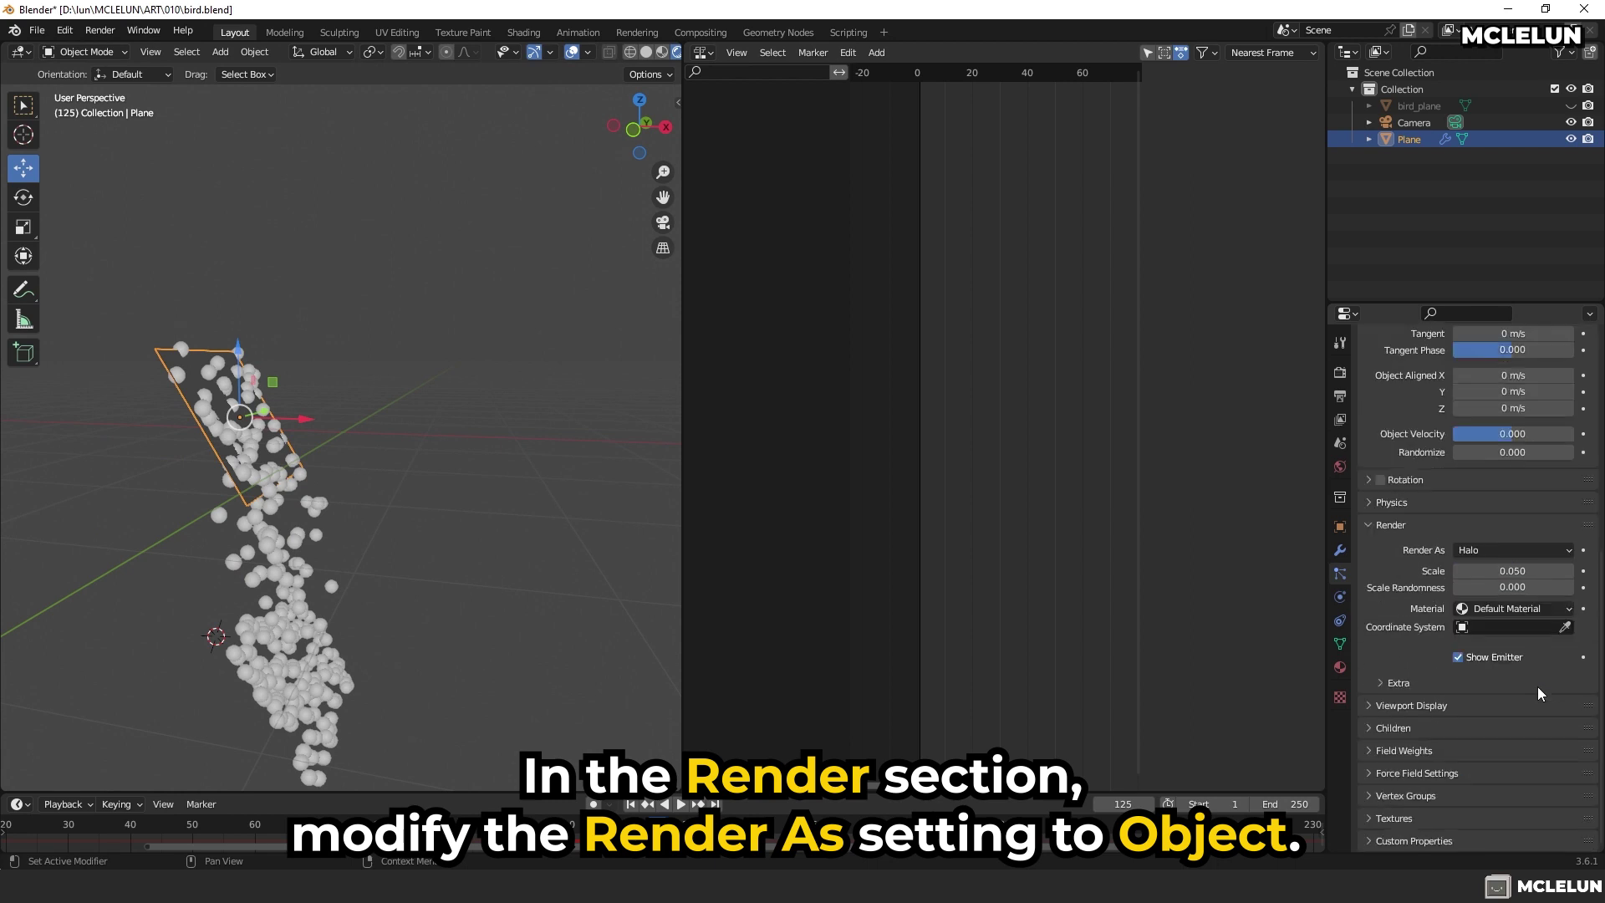
click(1515, 550)
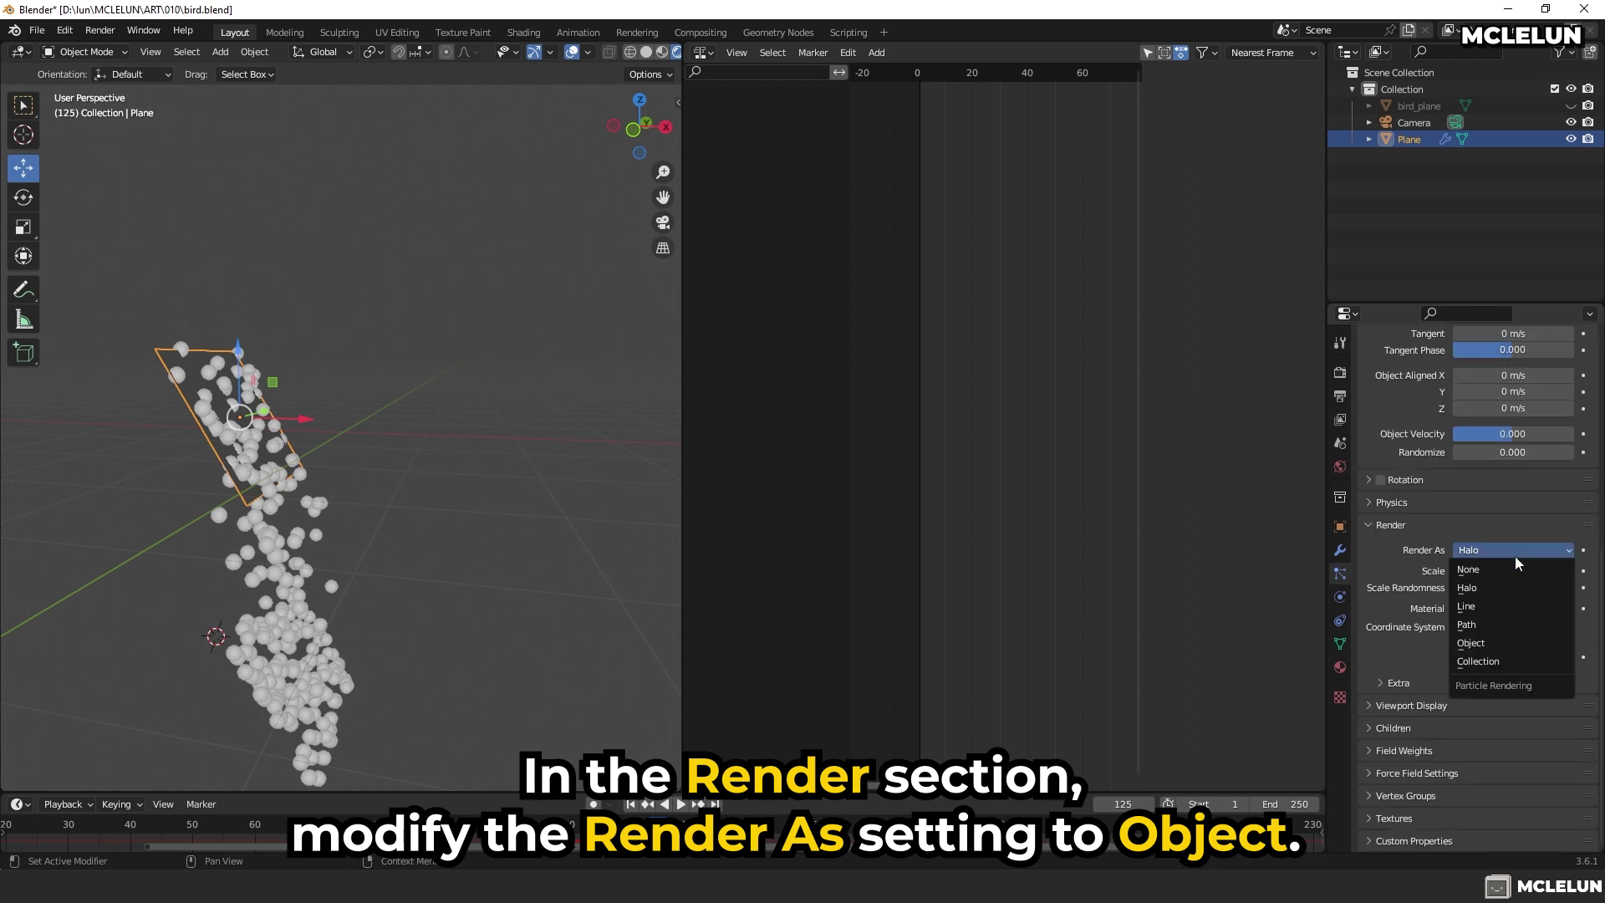
click(1515, 644)
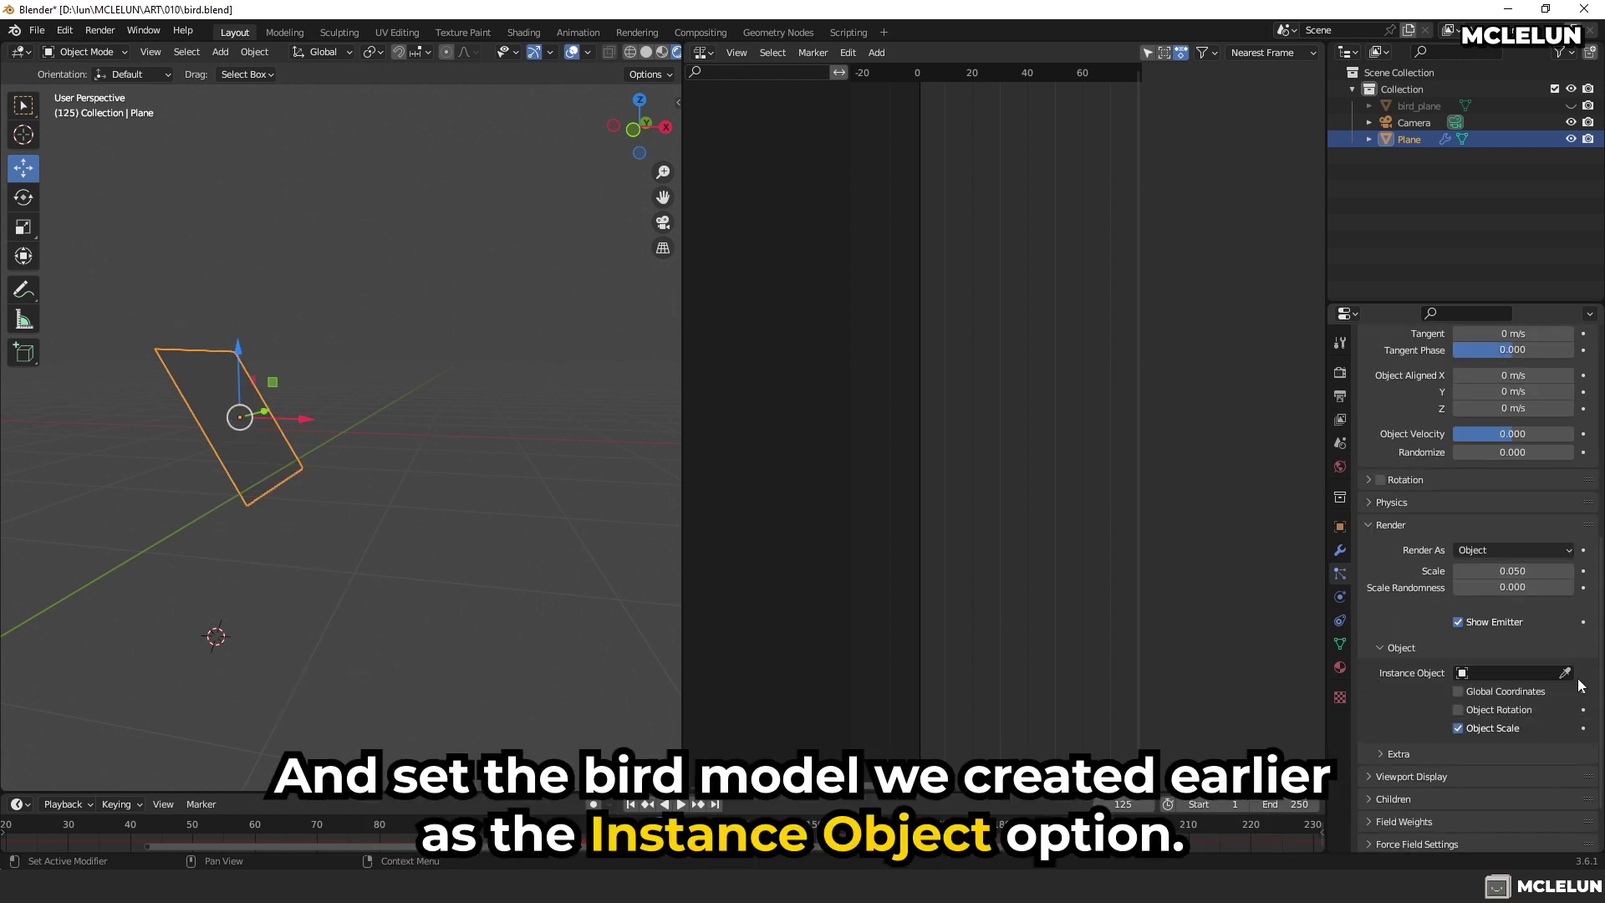
click(1541, 672)
click(1452, 700)
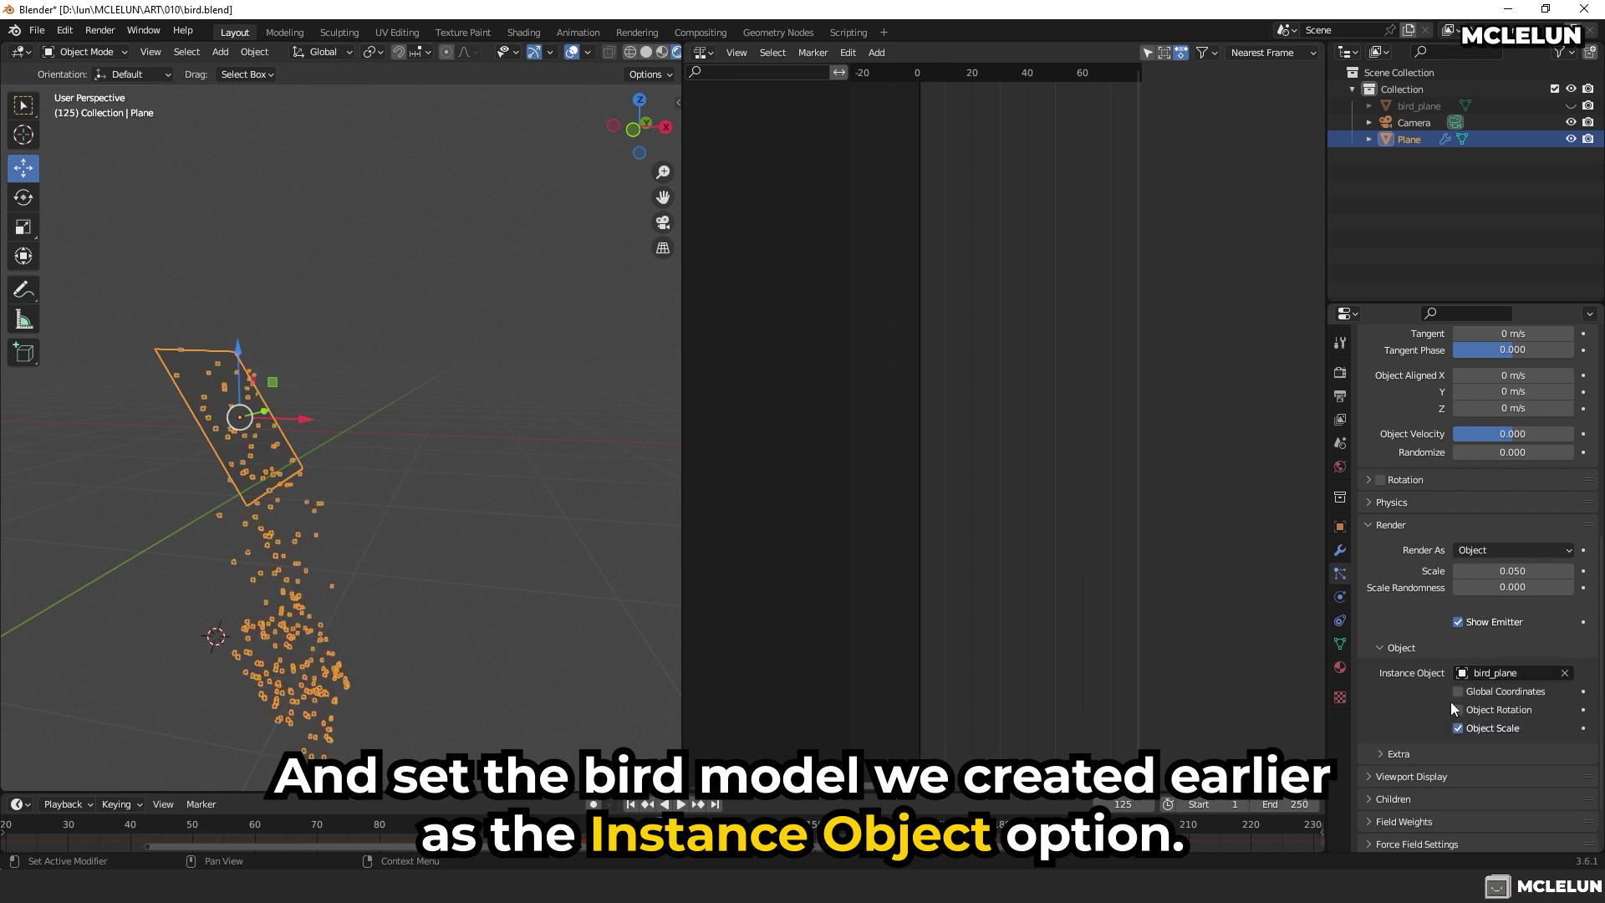
Set the bird particles' render scale to 0.1, play the emission and turn off Show Emitter
scroll(336, 528, up, 5)
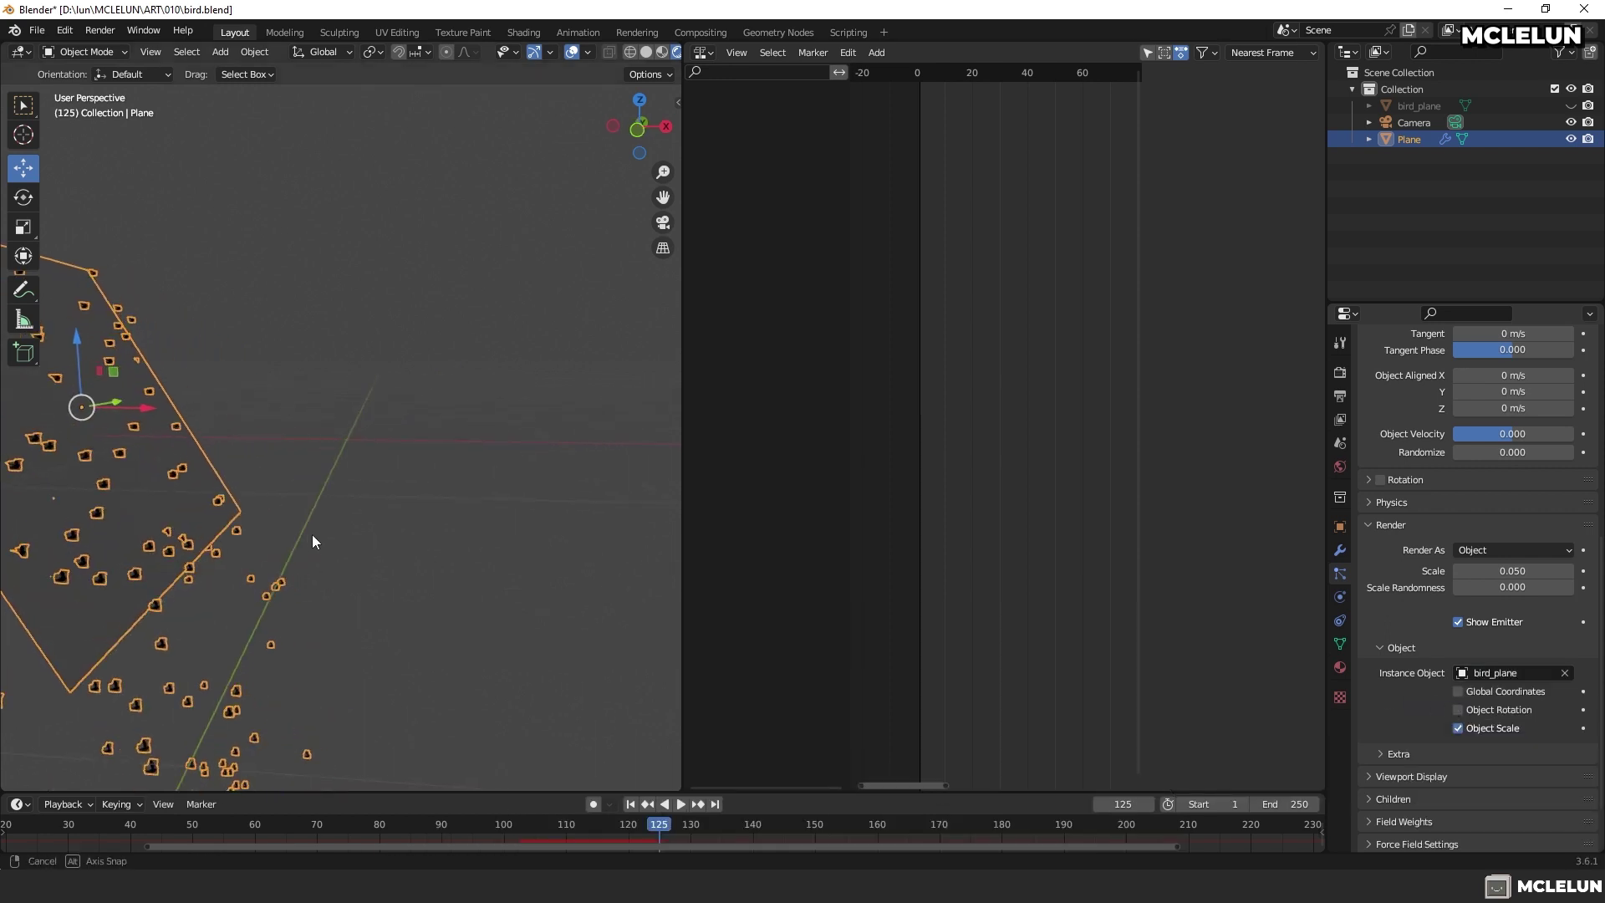
shift+middle_drag(199, 516, 249, 508)
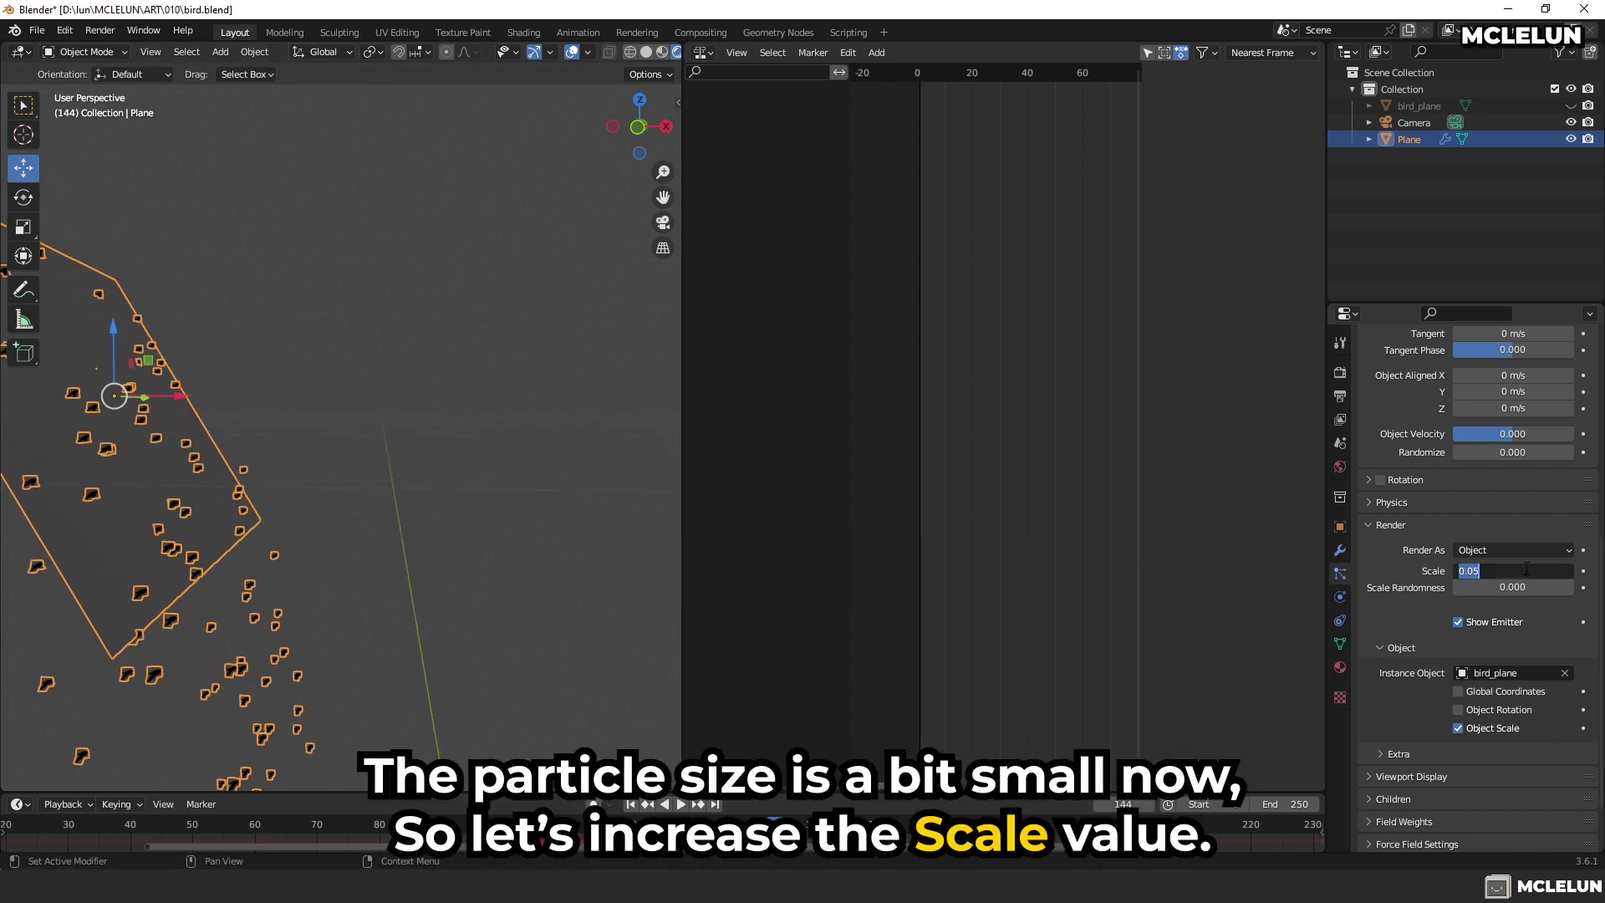
key(Return)
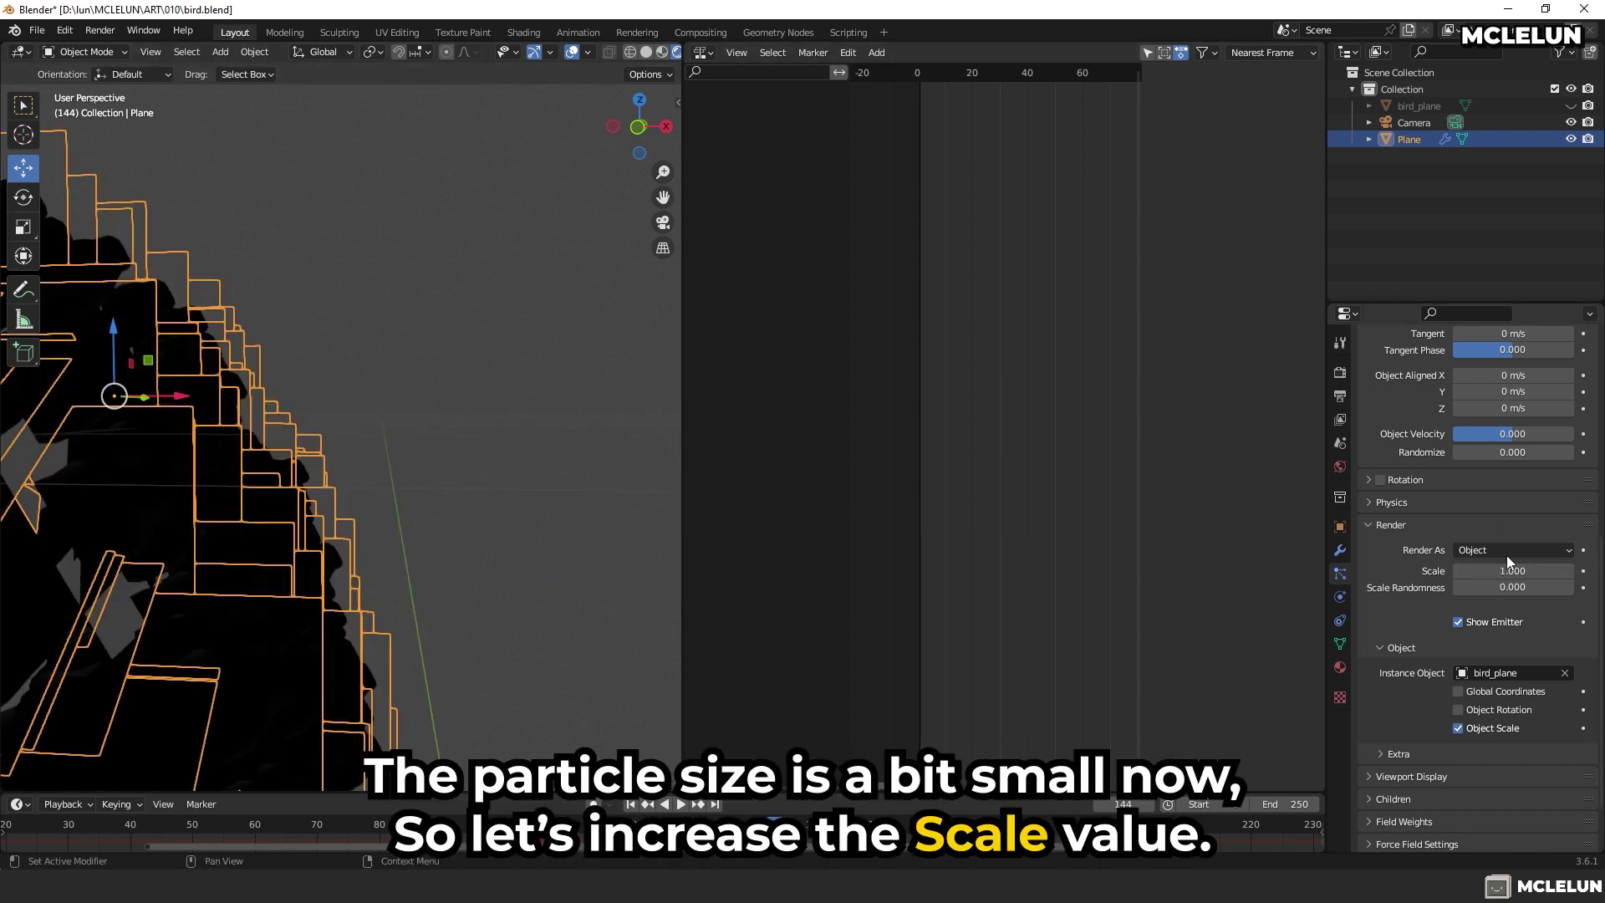
text(0.1)
key(Return)
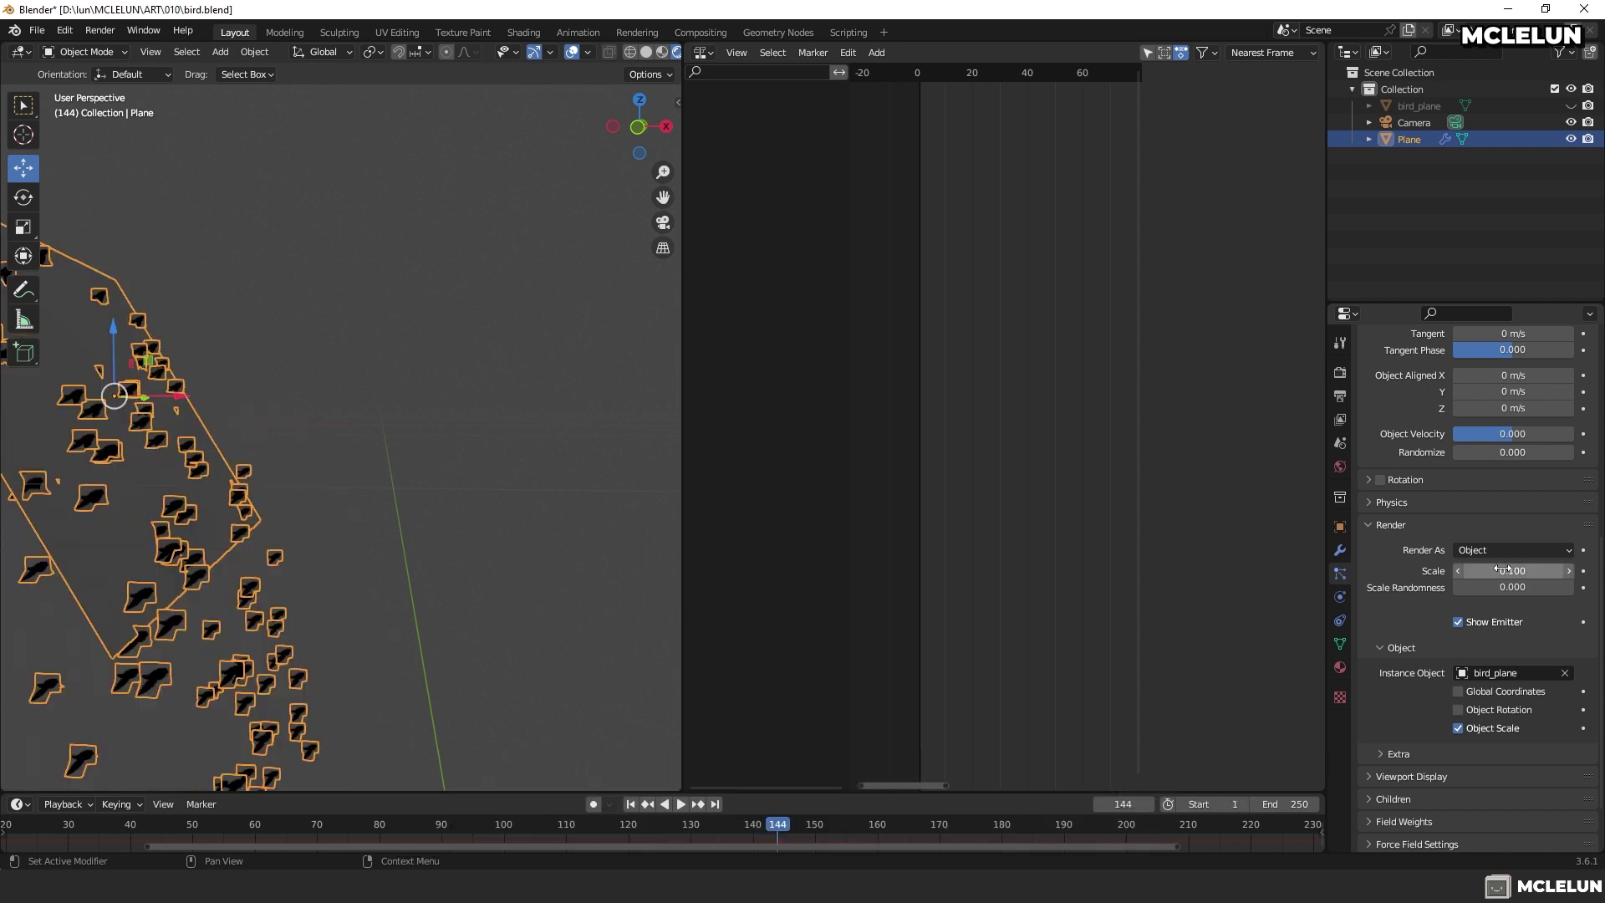
key(space)
key(space)
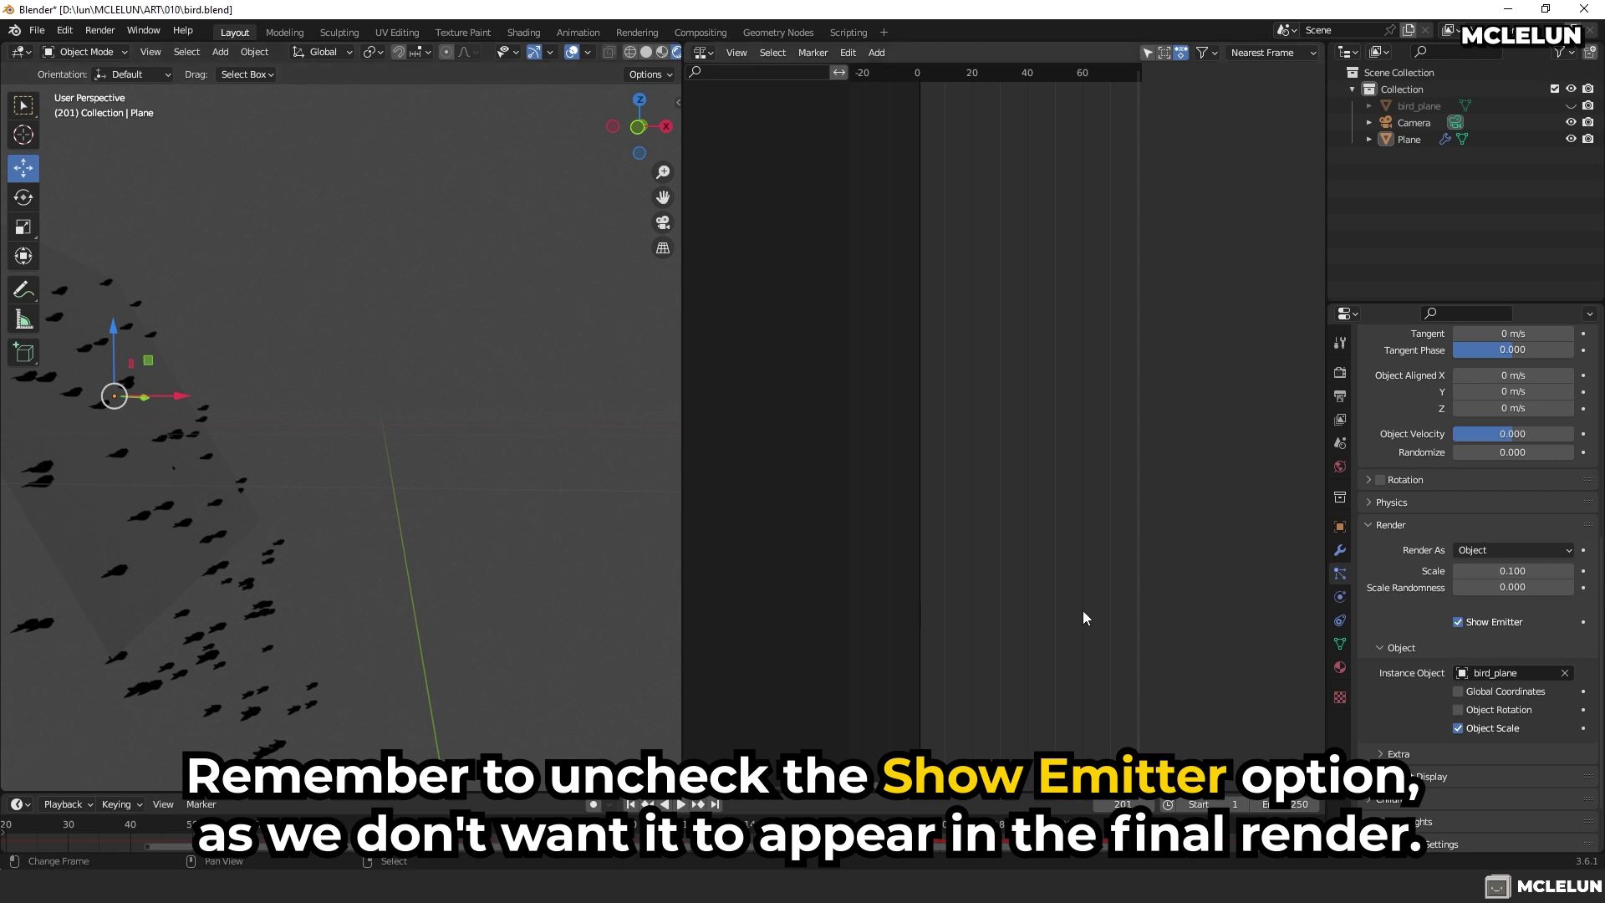
click(1459, 622)
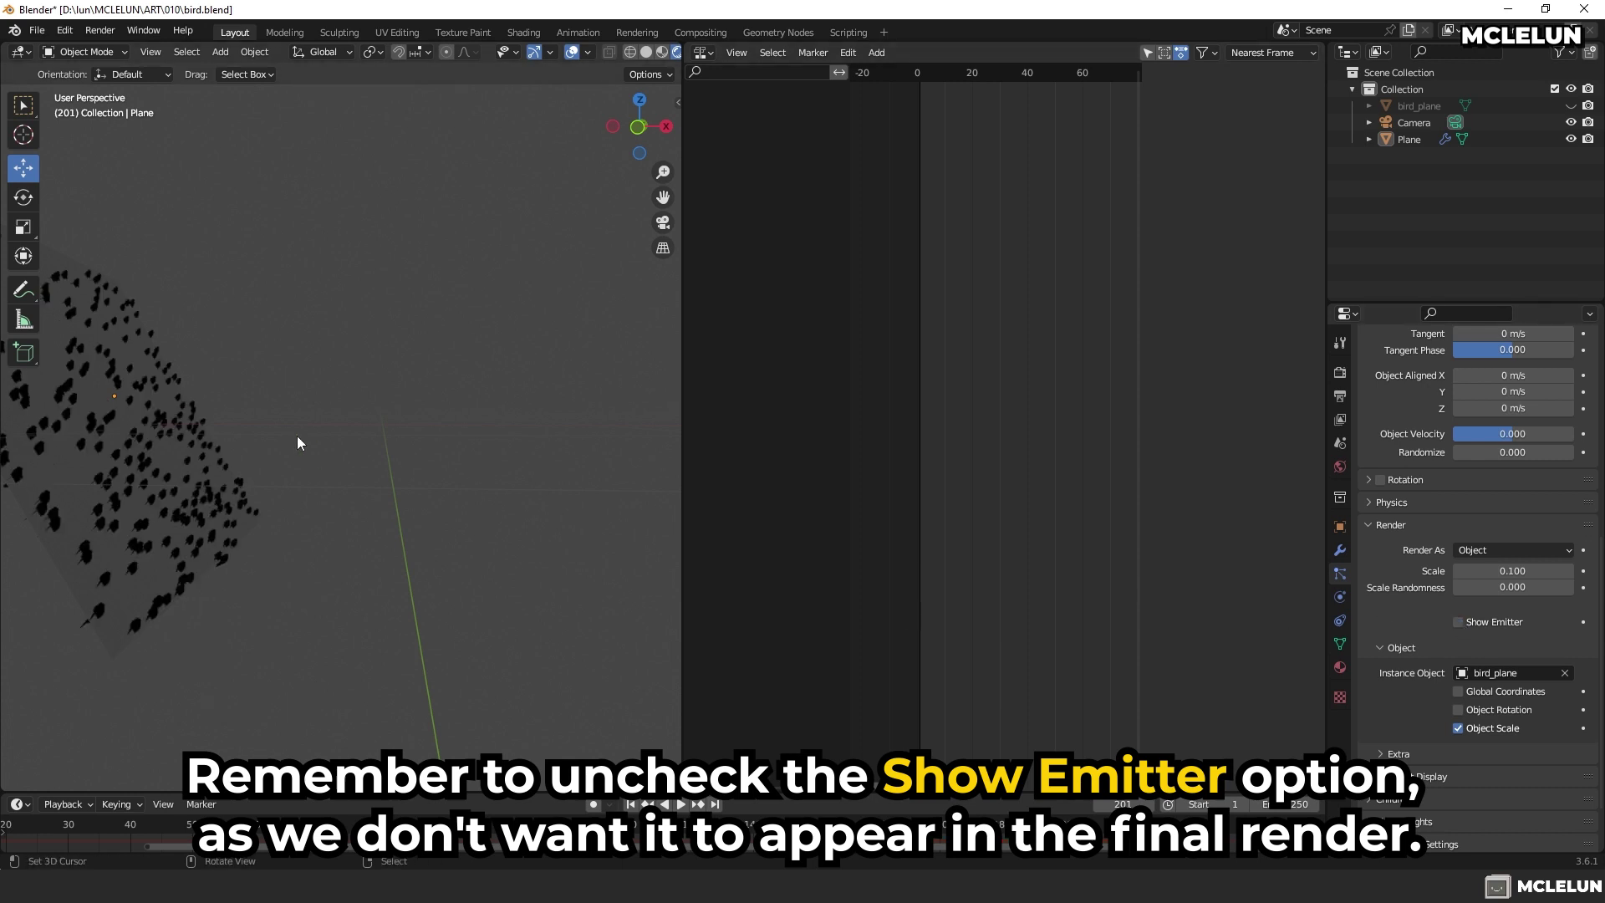
scroll(297, 443, down, 1)
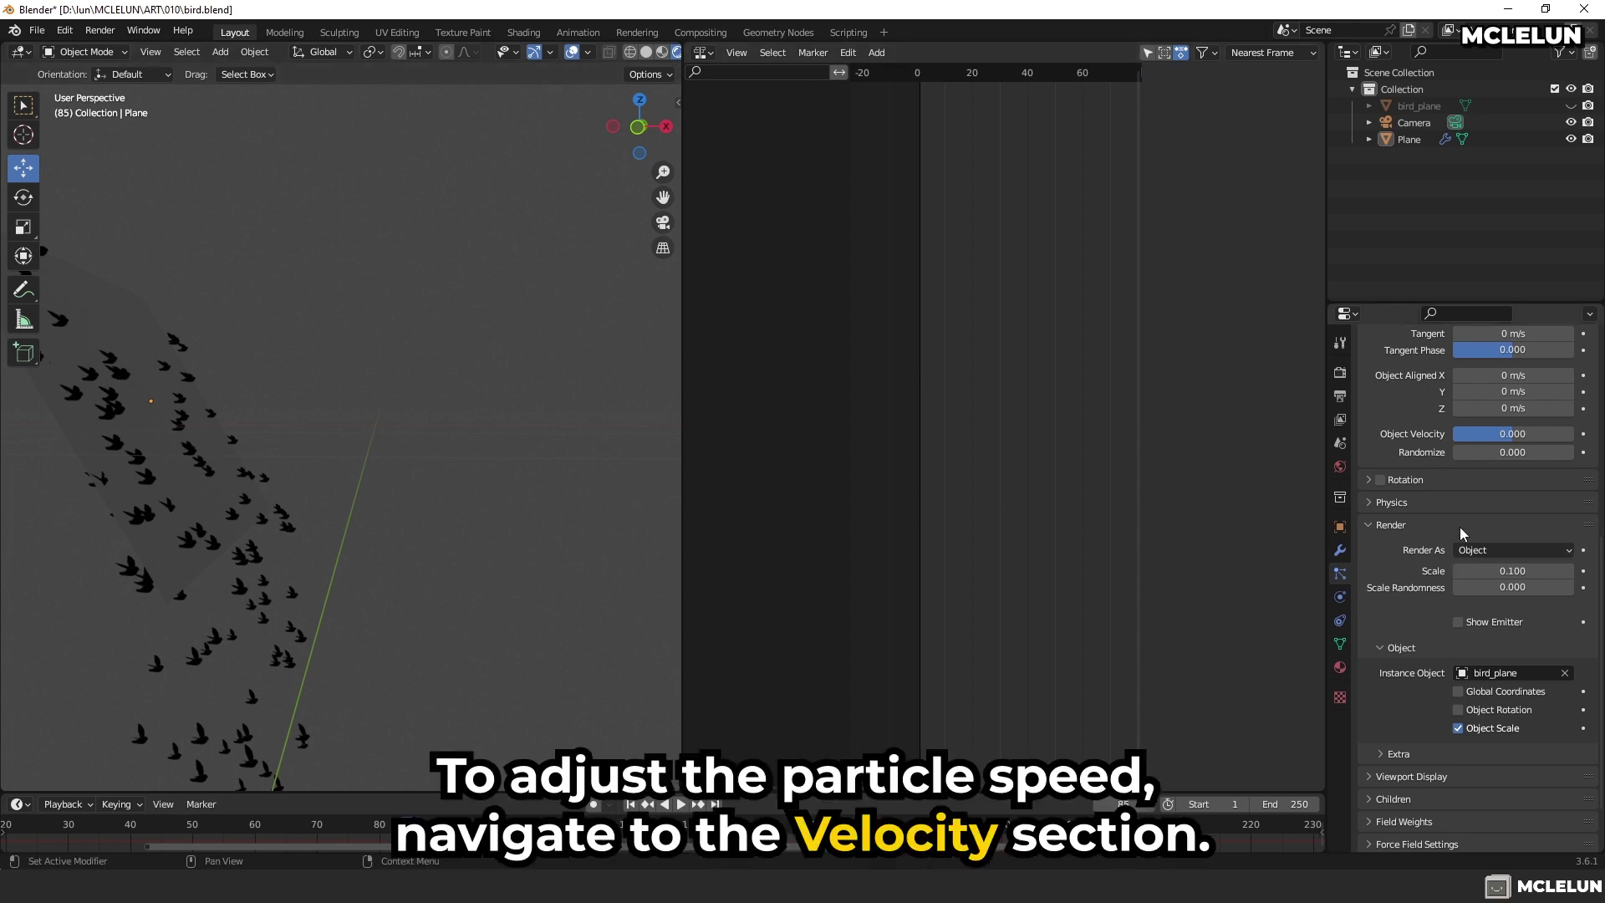
Try a Normal velocity of 5 m/s for the particles and play the emission
scroll(1455, 523, up, 5)
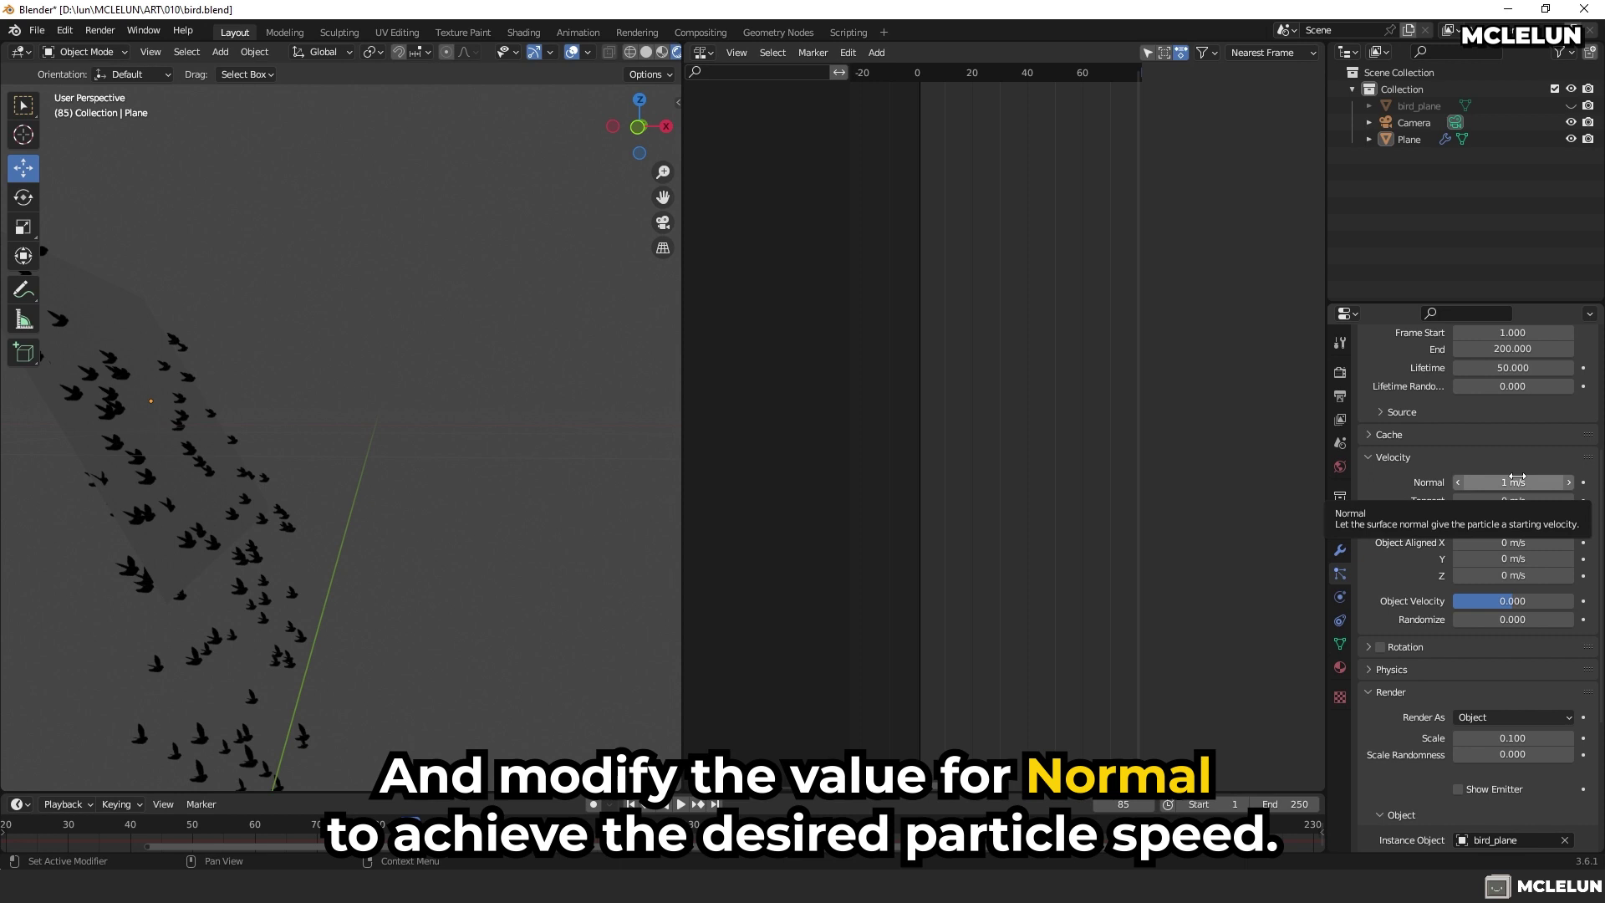
click(1517, 482)
text(5)
key(Return)
key(space)
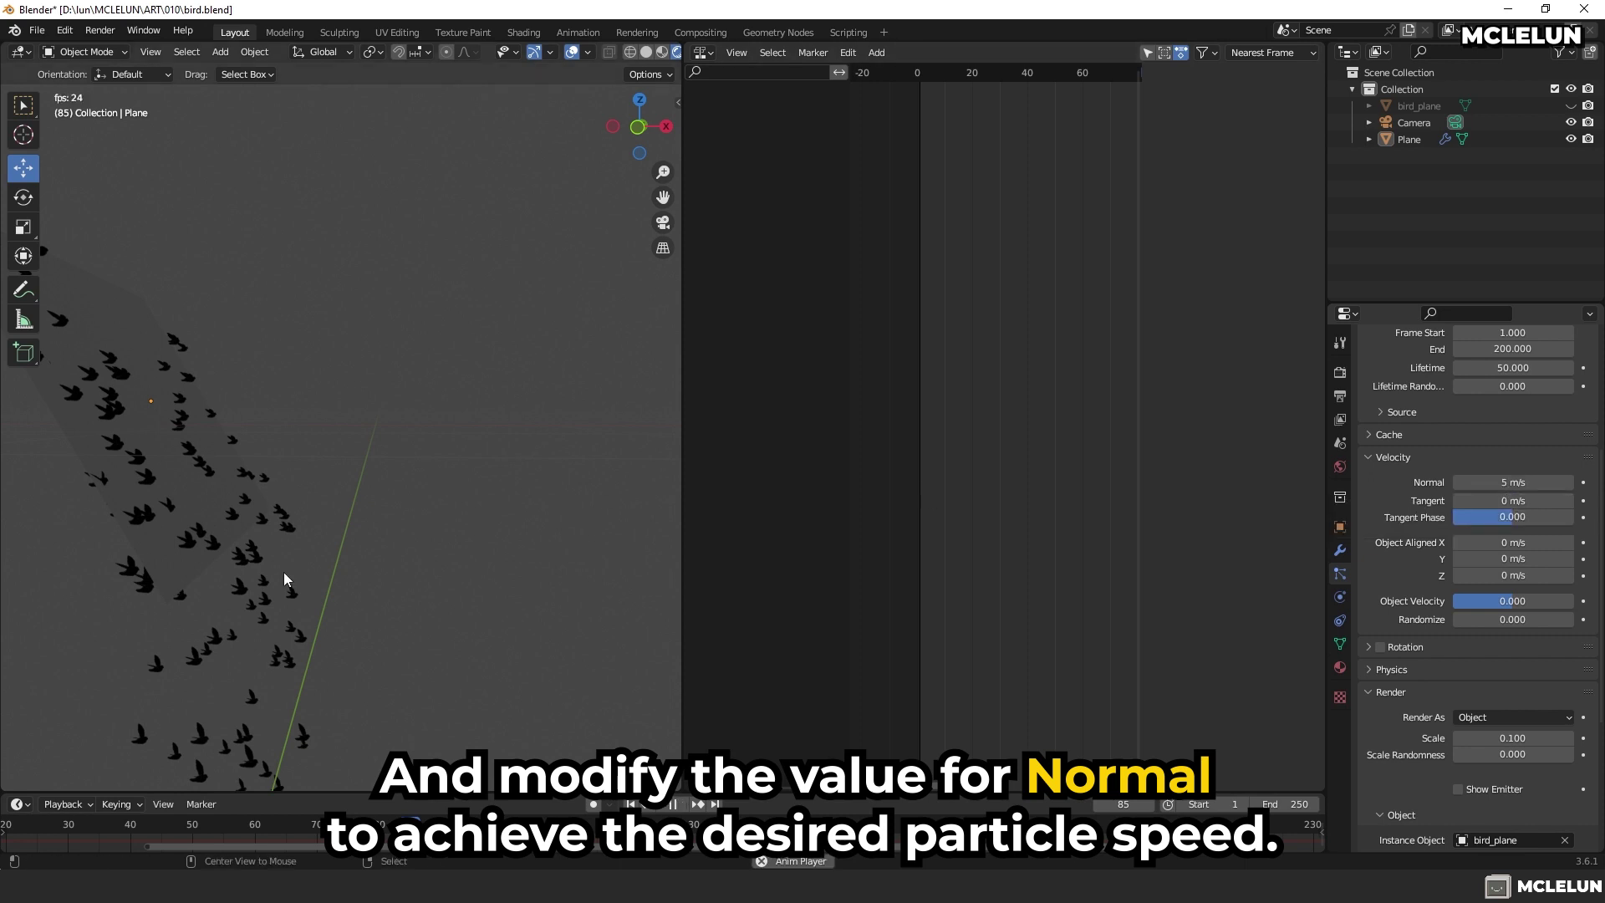
middle_drag(293, 635, 309, 541)
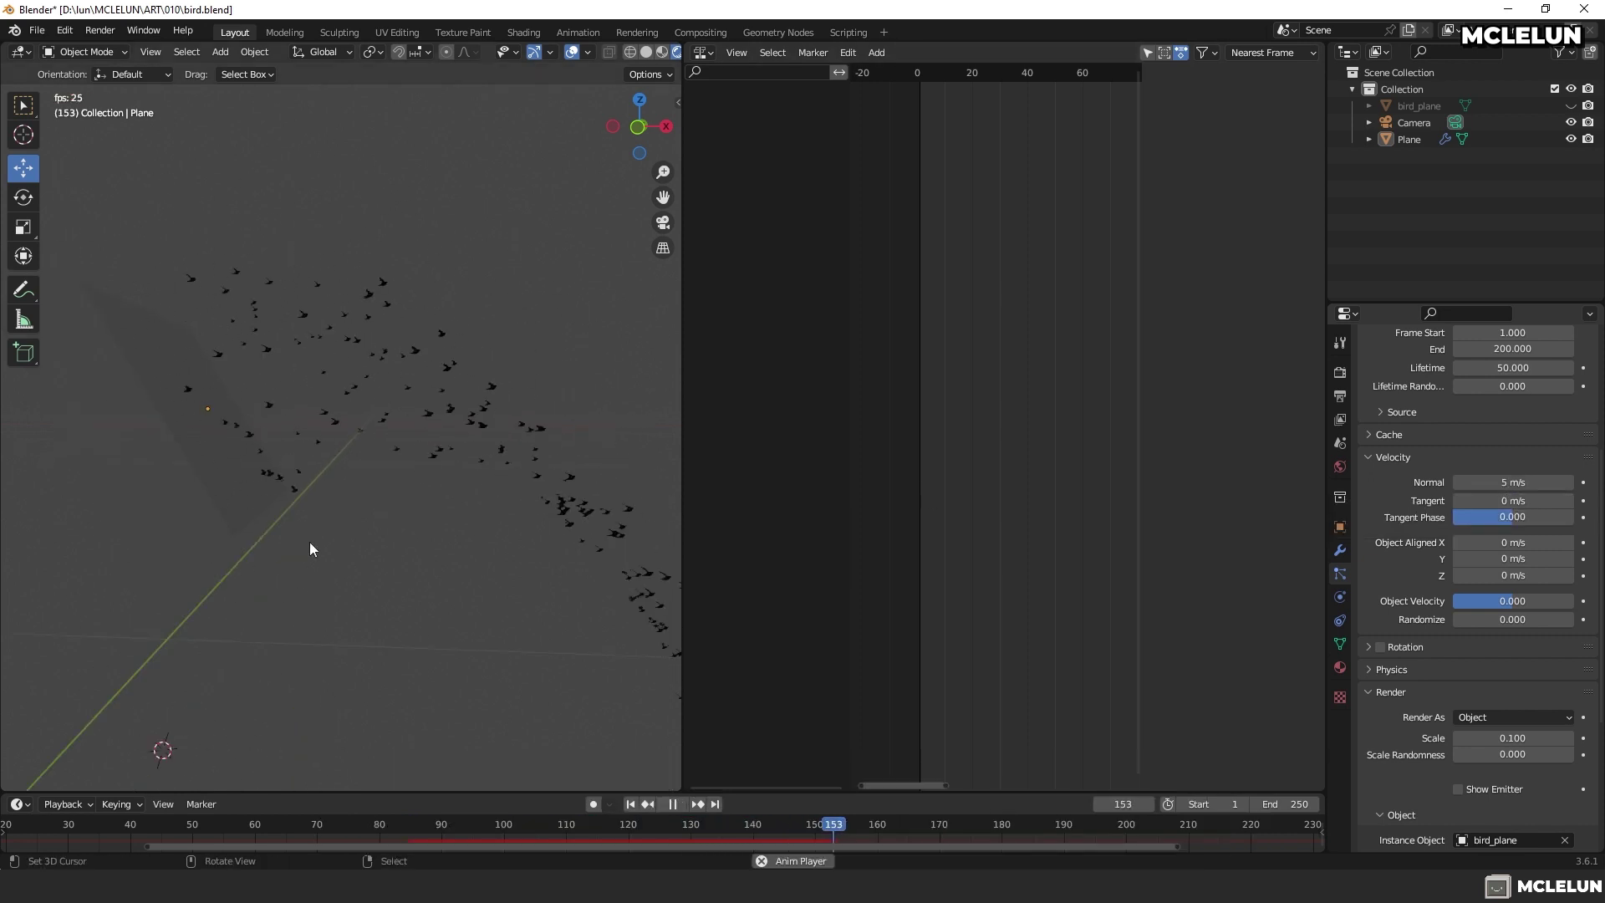
key(space)
Set the particles' Normal velocity to 2 m/s and play the emission
click(1514, 483)
text(2)
key(Return)
key(space)
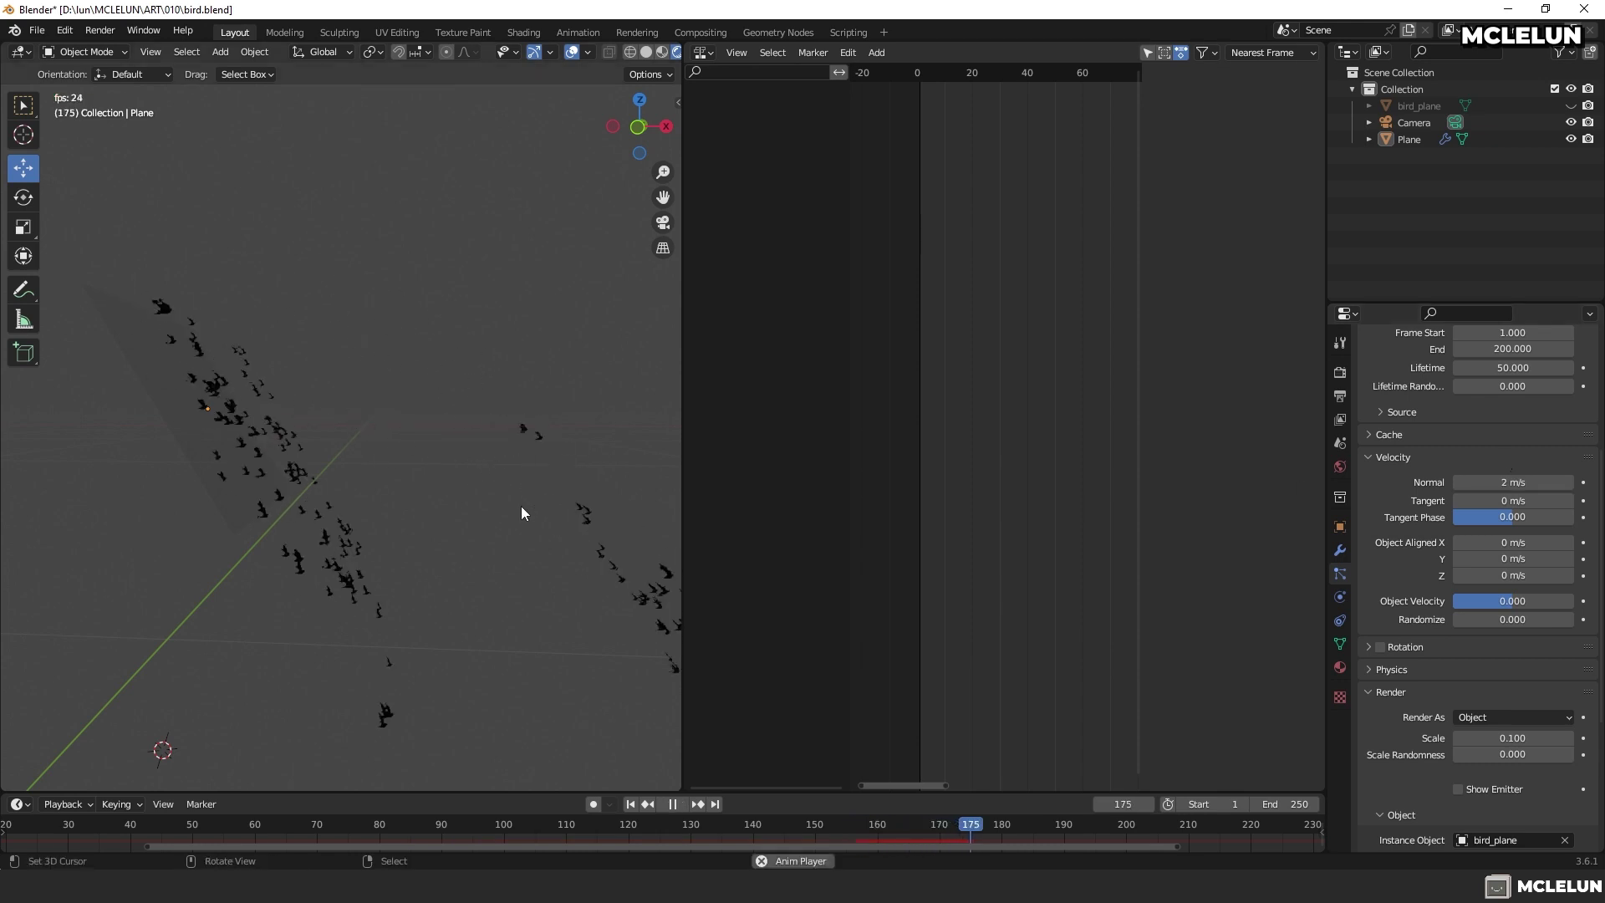
key(space)
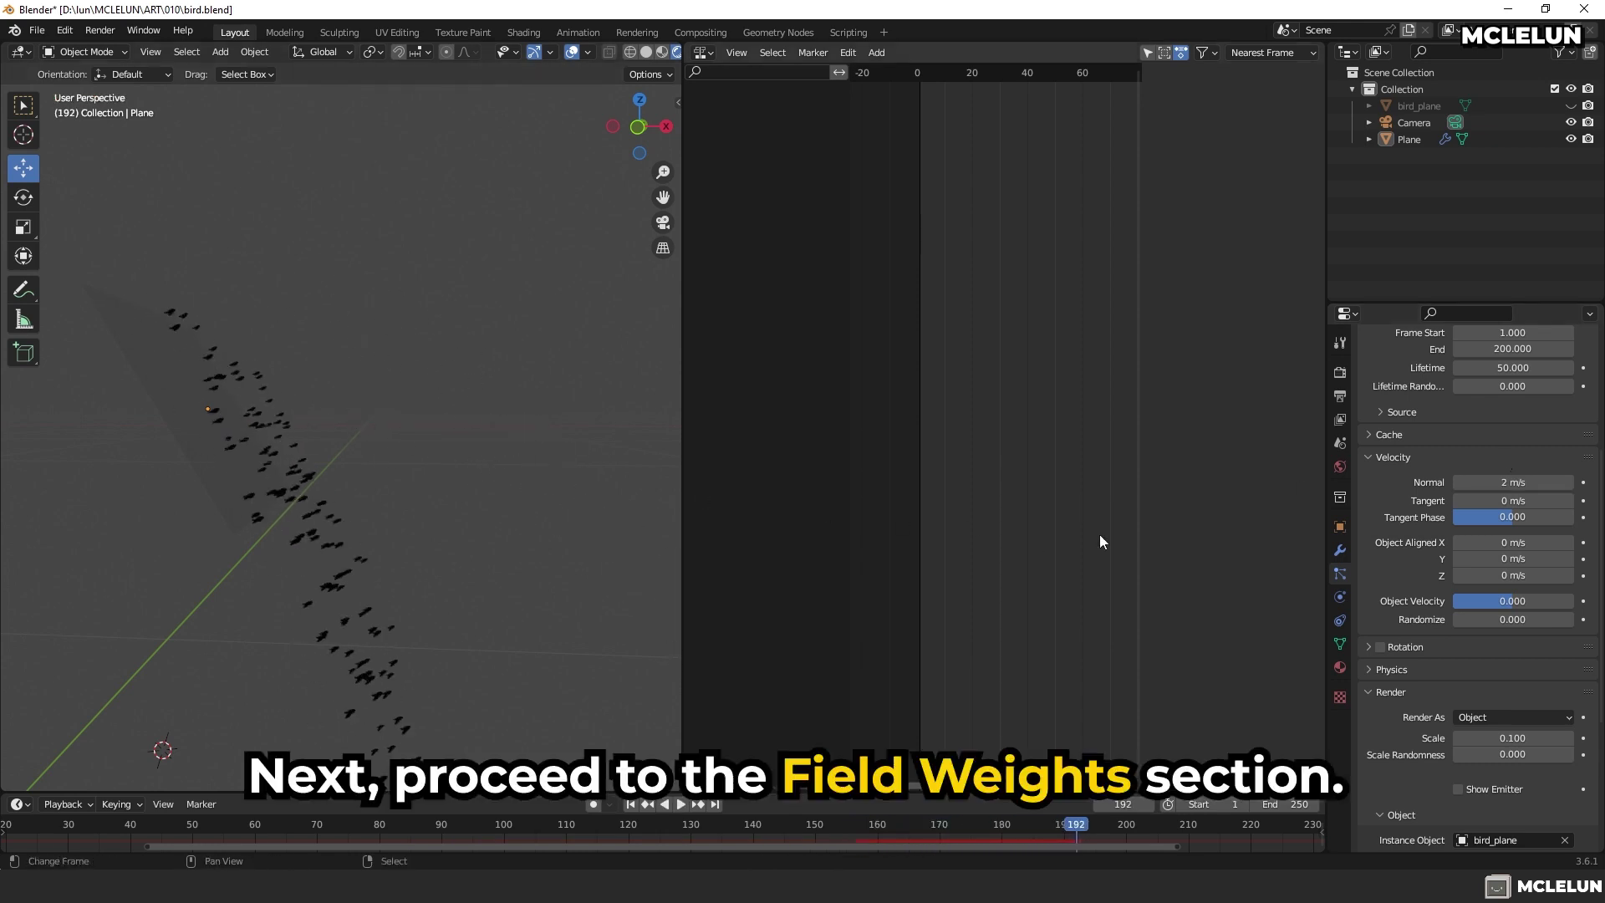
Set the Gravity field weight of the particle system to 0 and play the emission
scroll(1458, 567, down, 5)
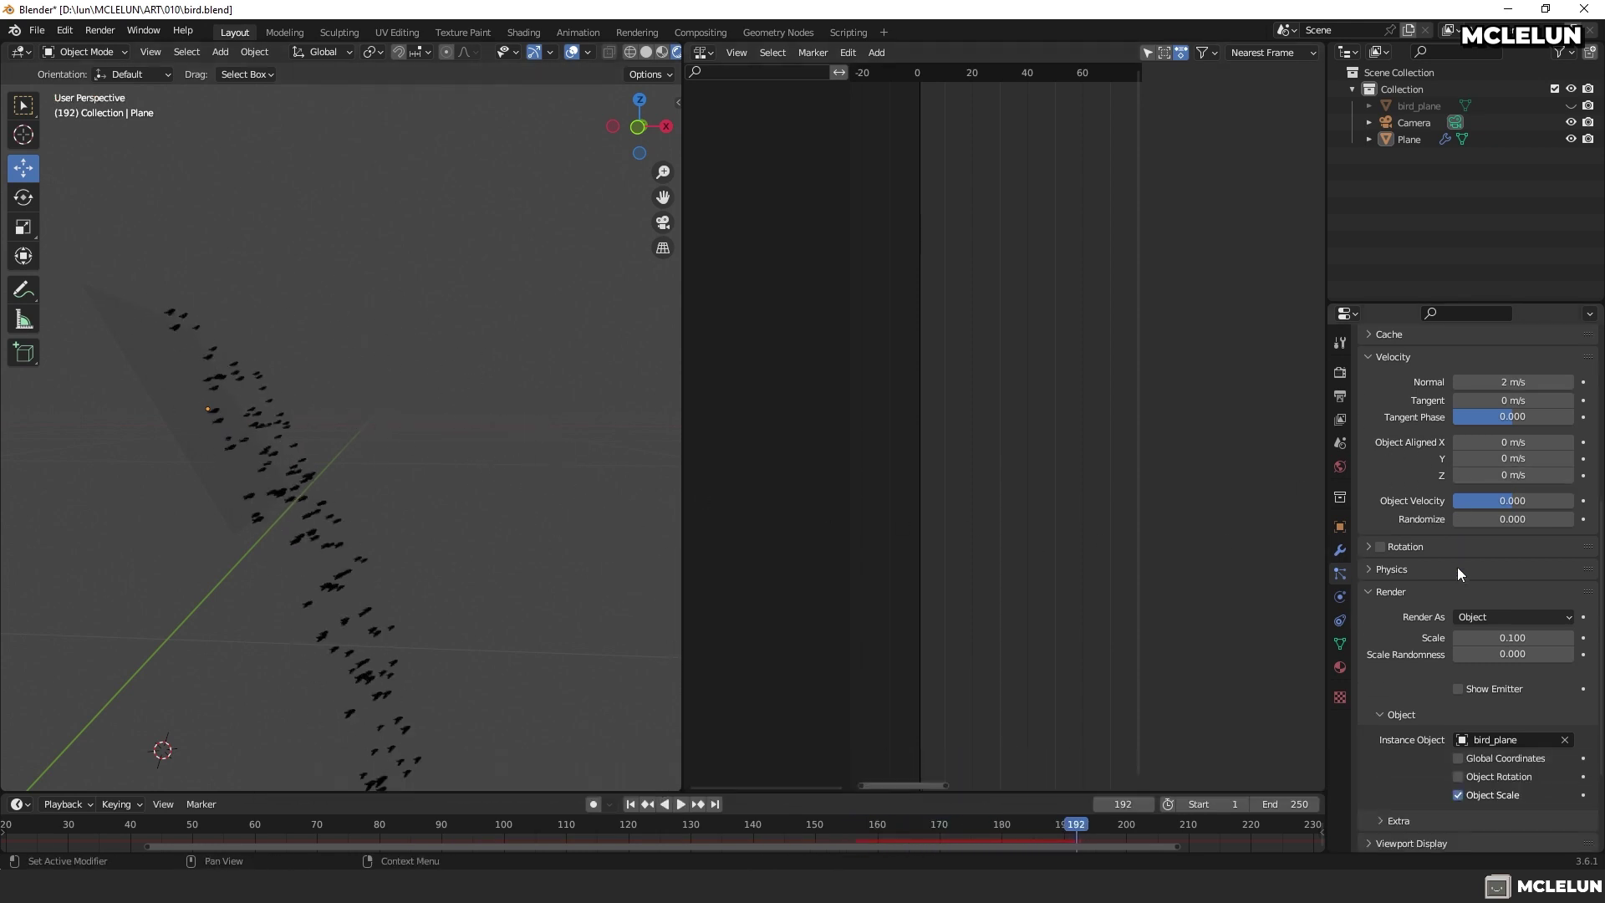
click(1465, 748)
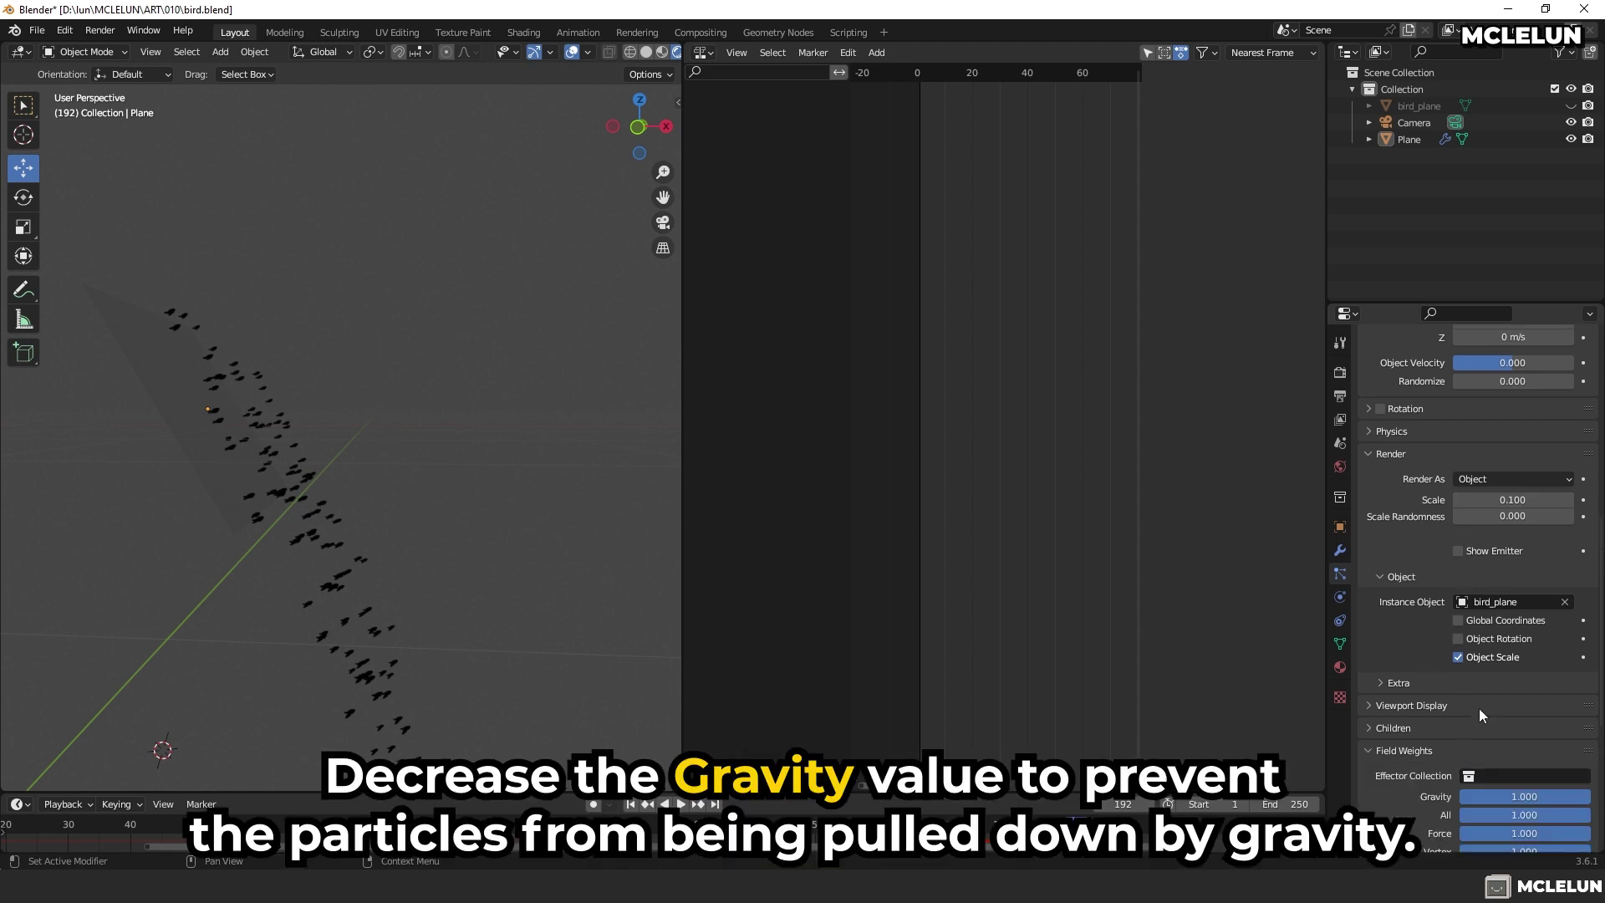
scroll(1478, 709, down, 3)
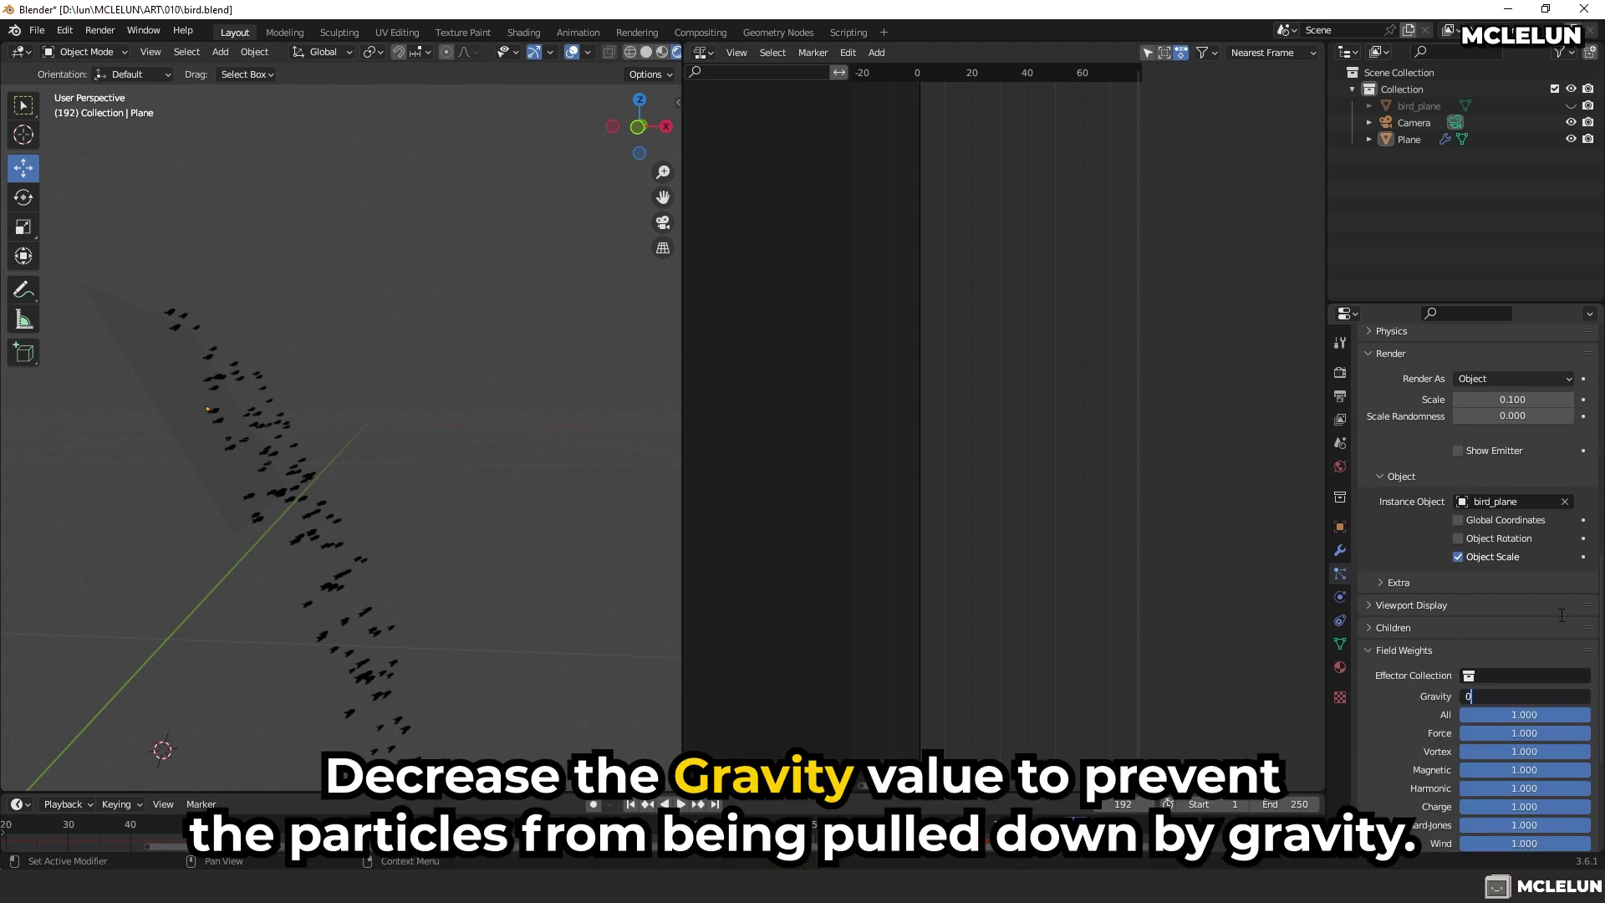
key(space)
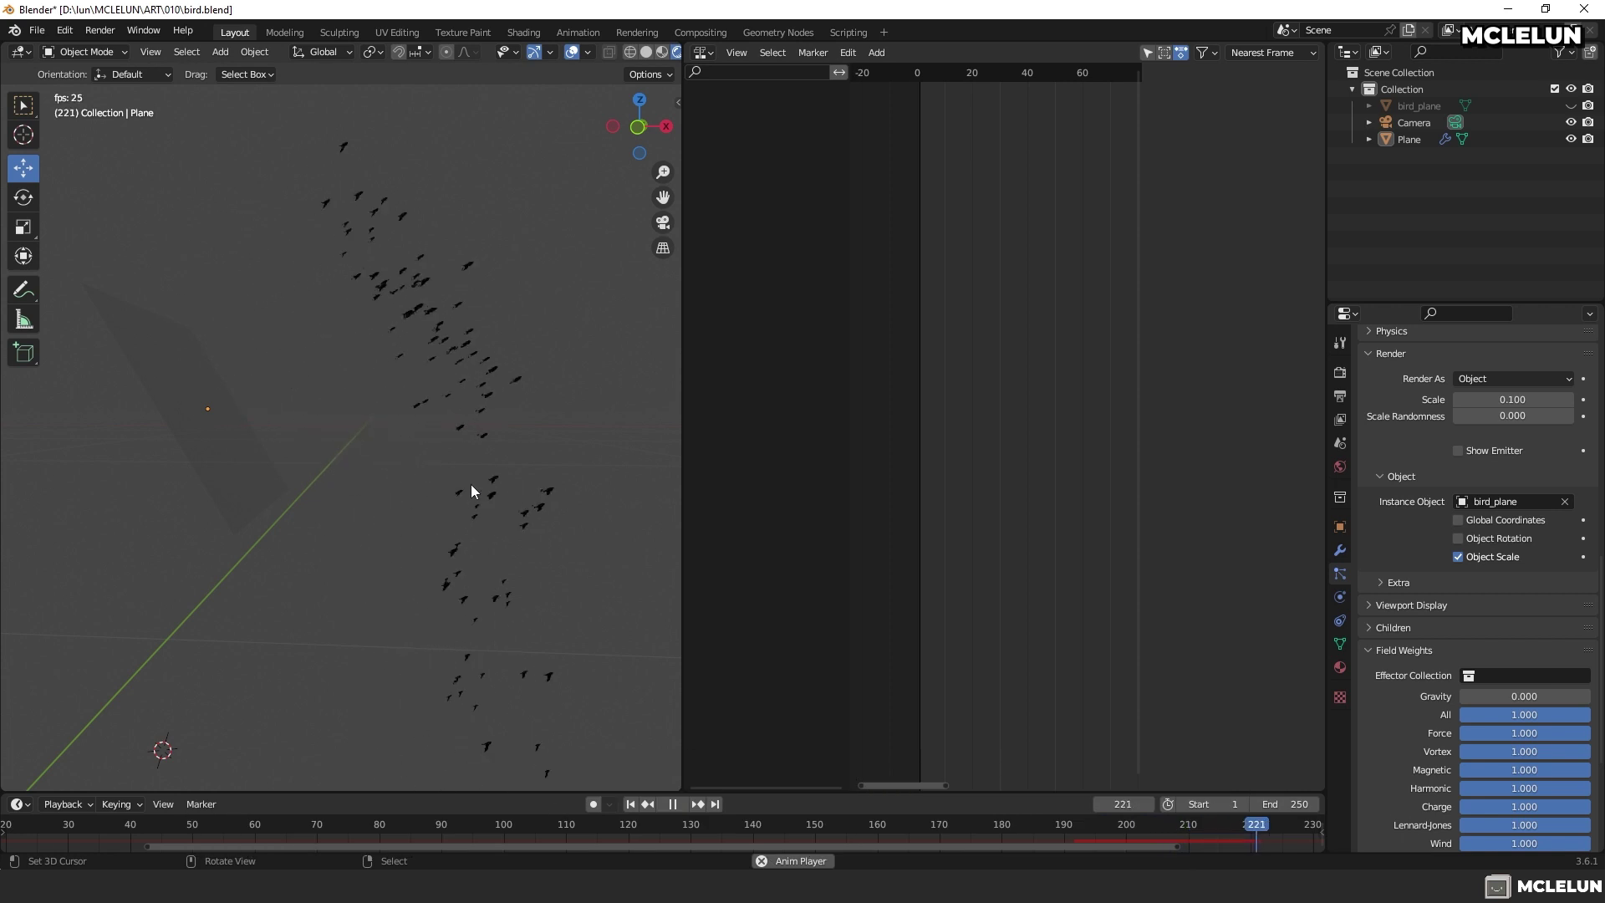
key(space)
Select the emitter plane and scrub the emission from frame 0 to frame 58
right_click(261, 448)
scroll(289, 451, down, 2)
drag(273, 824, 2, 823)
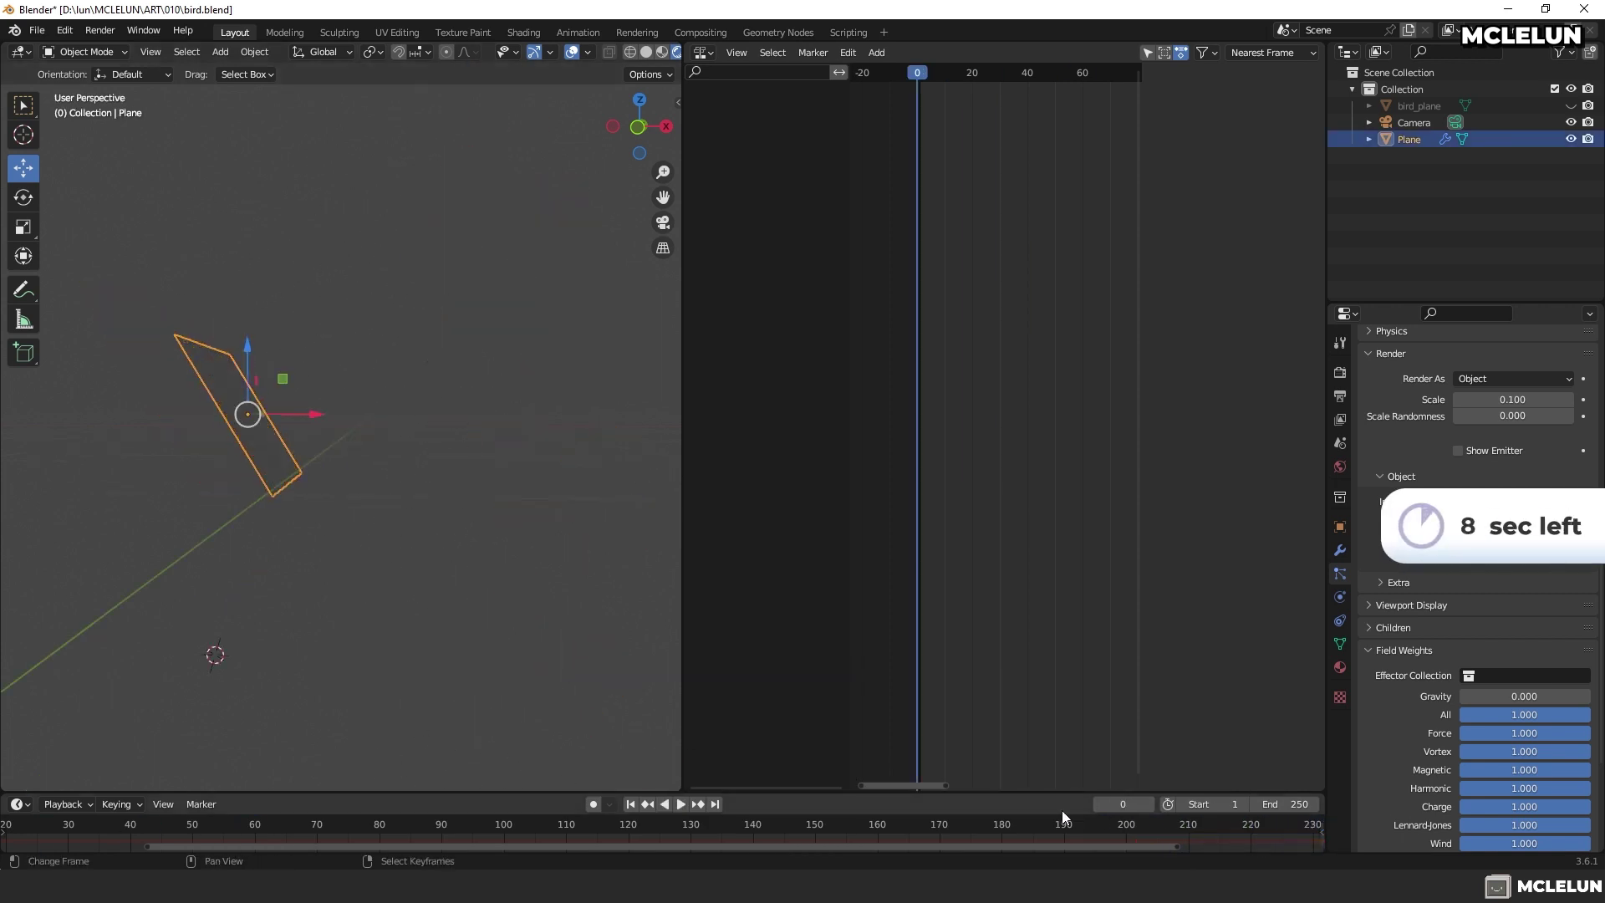
middle_drag(653, 826, 875, 827)
key(space)
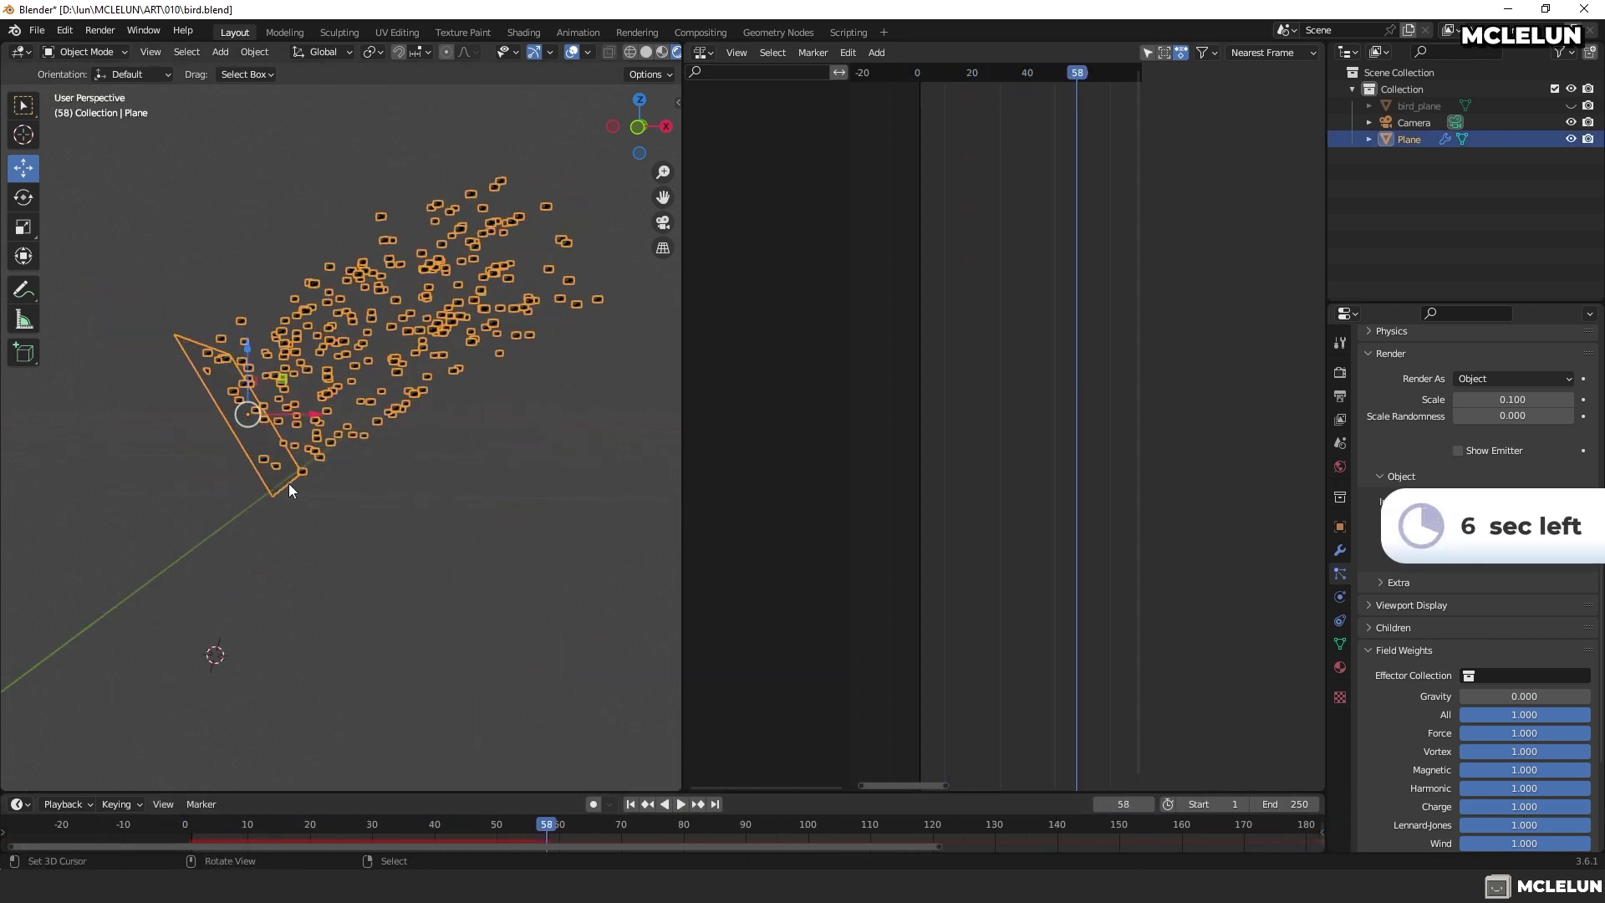
In the front orthographic view, clear the plane's rotation and rotate it 90° so it stands vertical
key(KP_1)
key(r)
key(9)
key(0)
key(Return)
key(alt+r)
key(r)
key(9)
key(0)
key(Return)
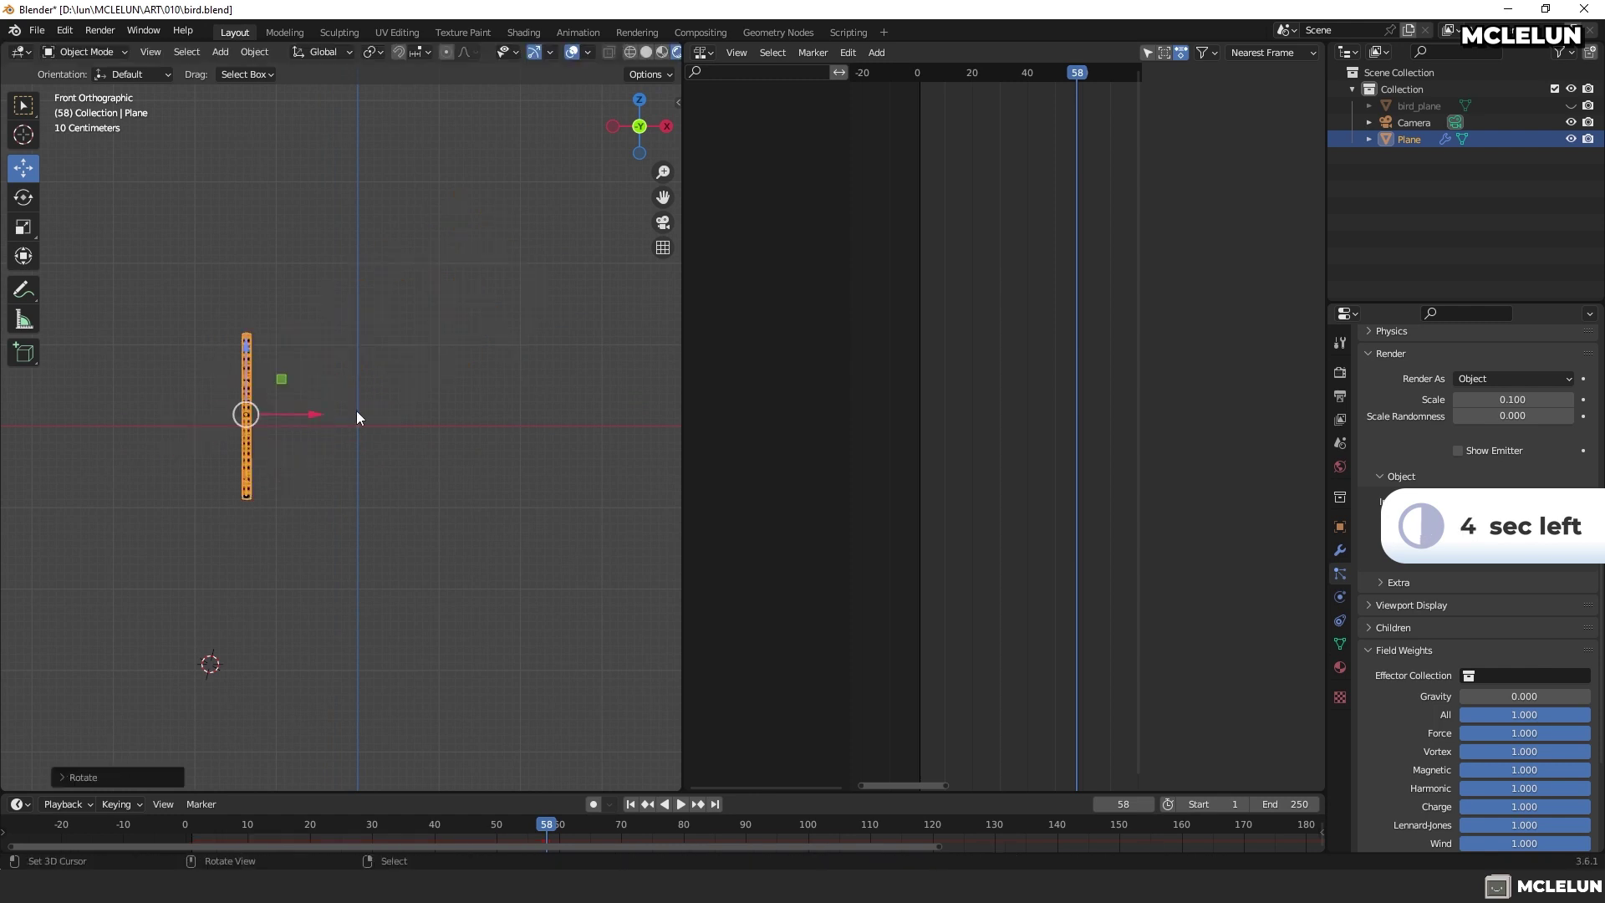
Play and scrub the flock's emission in a close perspective view with nothing selected
key(space)
scroll(387, 437, up, 2)
middle_drag(416, 464, 393, 509)
key(alt+a)
key(space)
drag(327, 824, 540, 786)
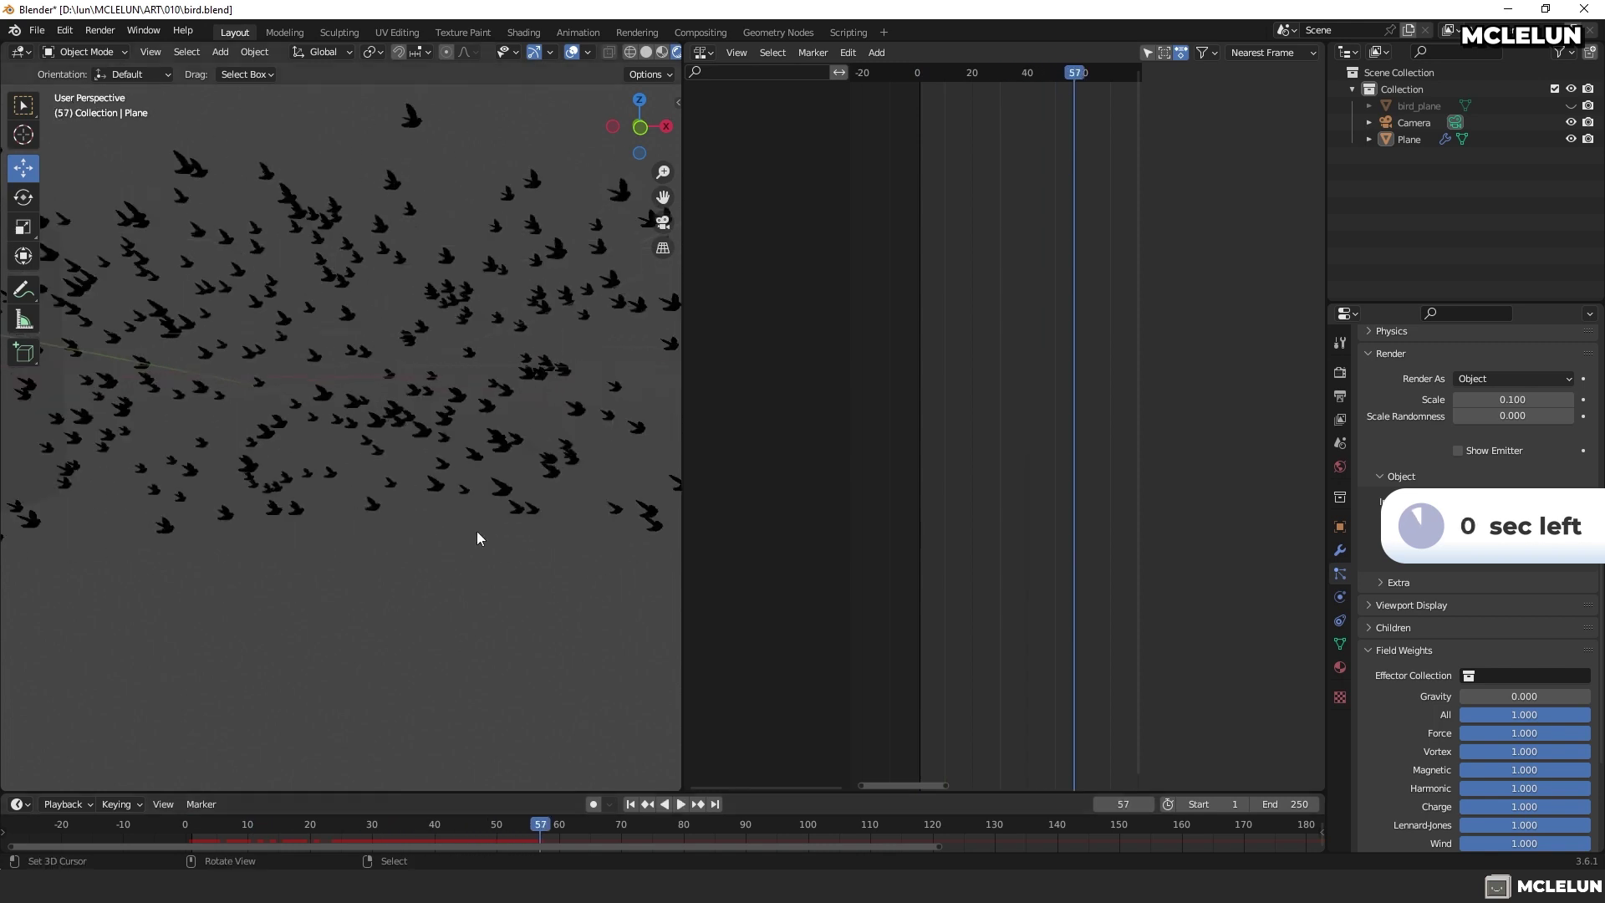
Rotate the emitter plane slightly about the Y axis, play the emission and deselect the plane
scroll(477, 530, down, 4)
right_click(128, 460)
key(r)
key(y)
click(136, 461)
key(space)
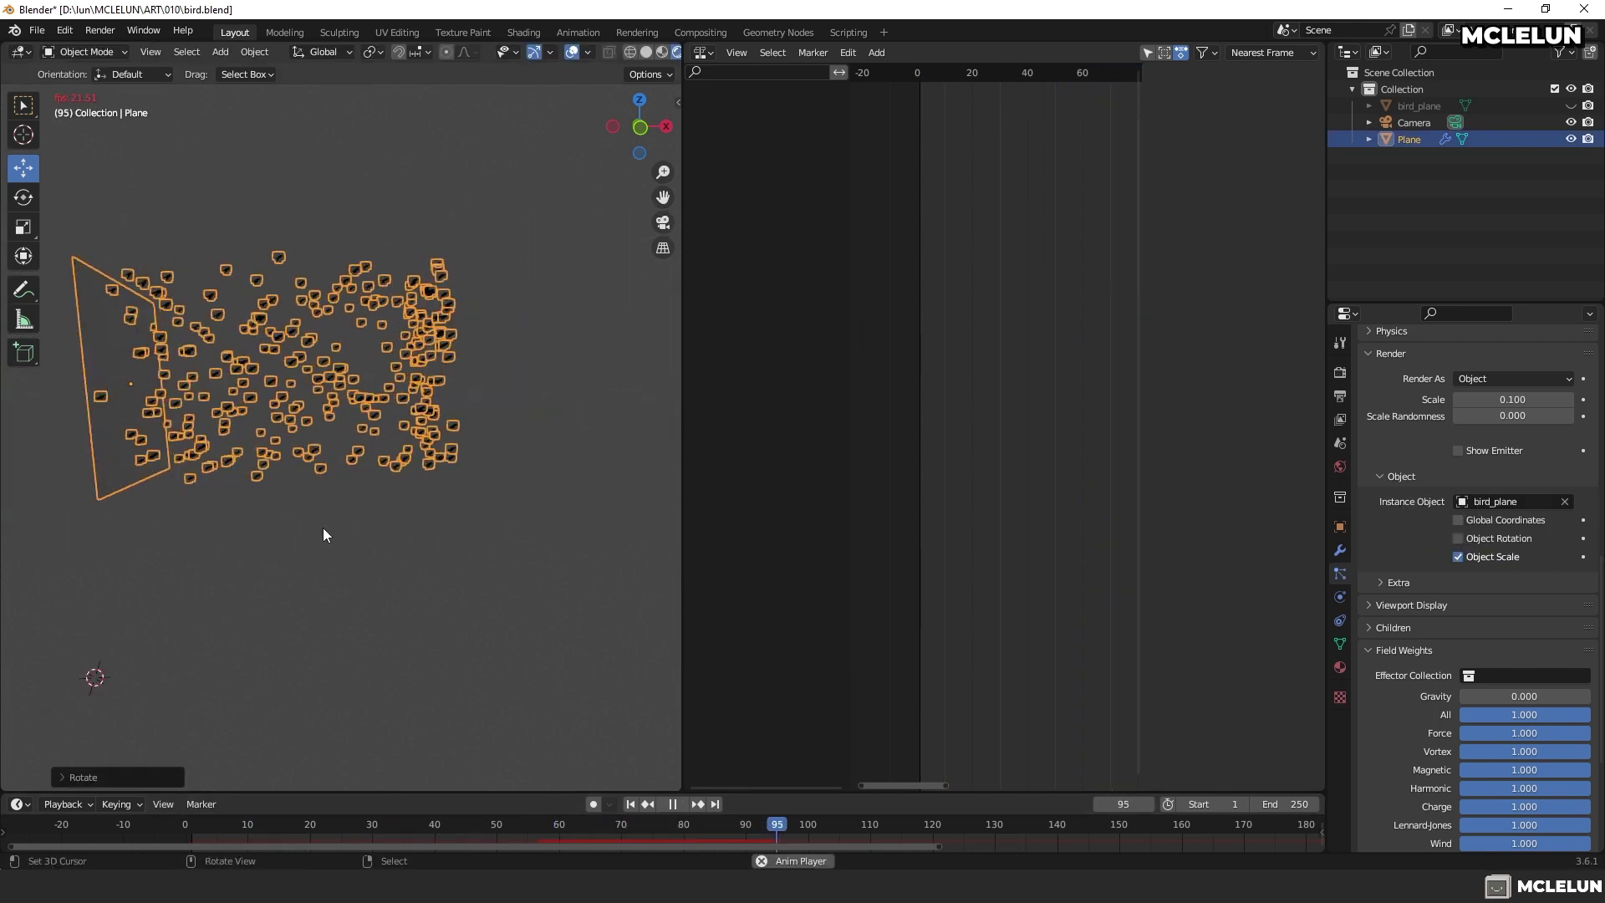
key(alt+a)
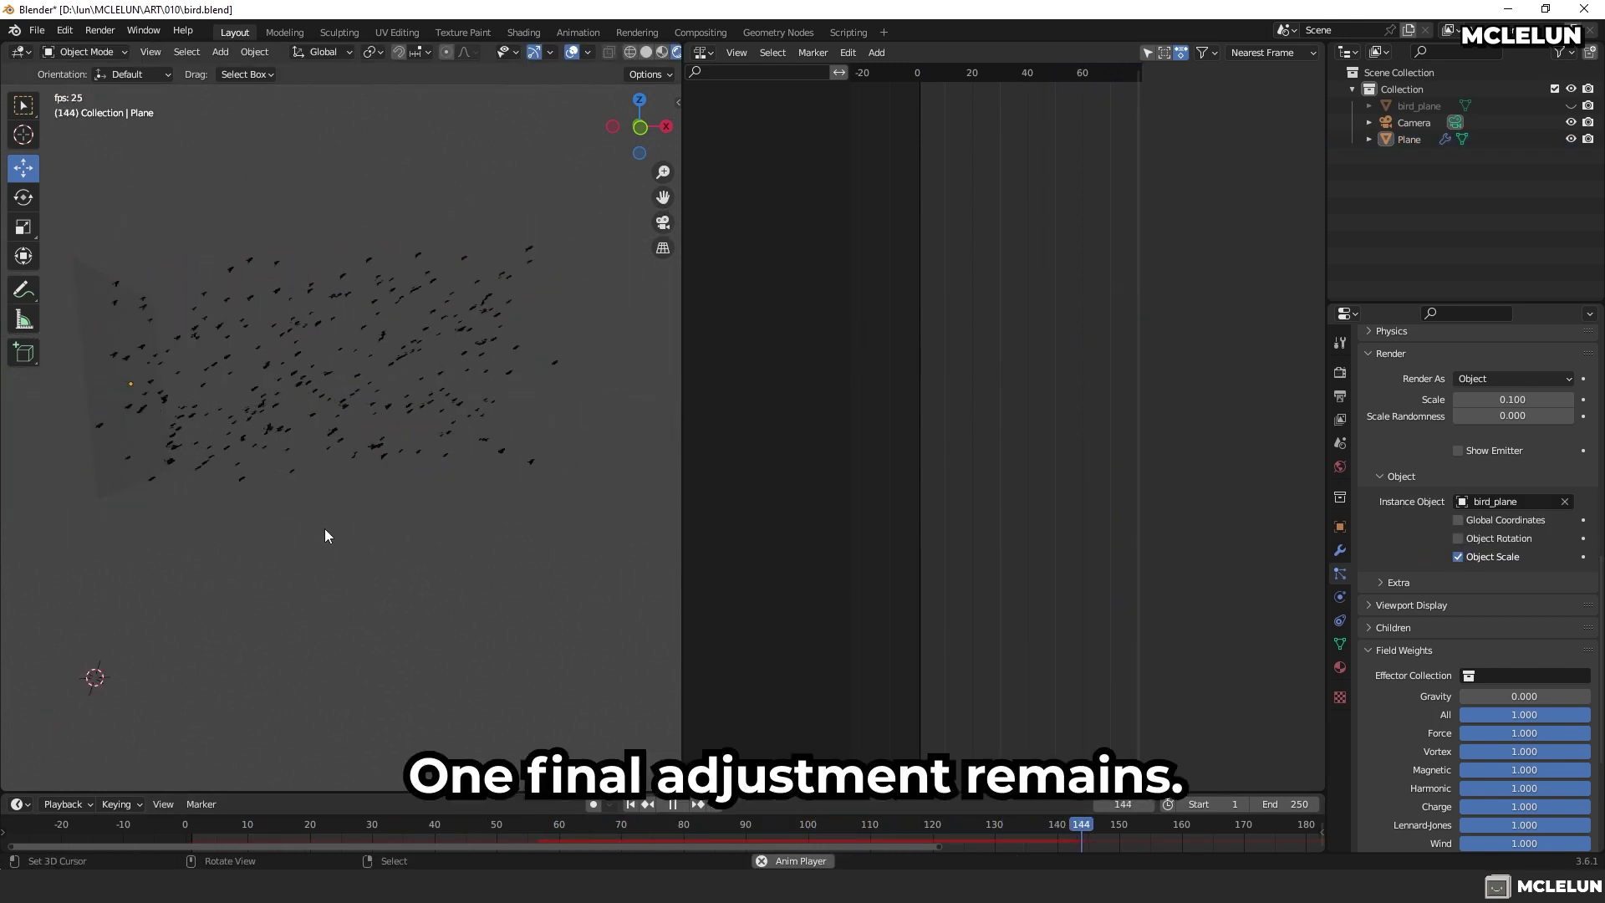
Play the flock in a closer view to check the timing of the birds' wing flaps
key(space)
scroll(343, 536, up, 3)
key(space)
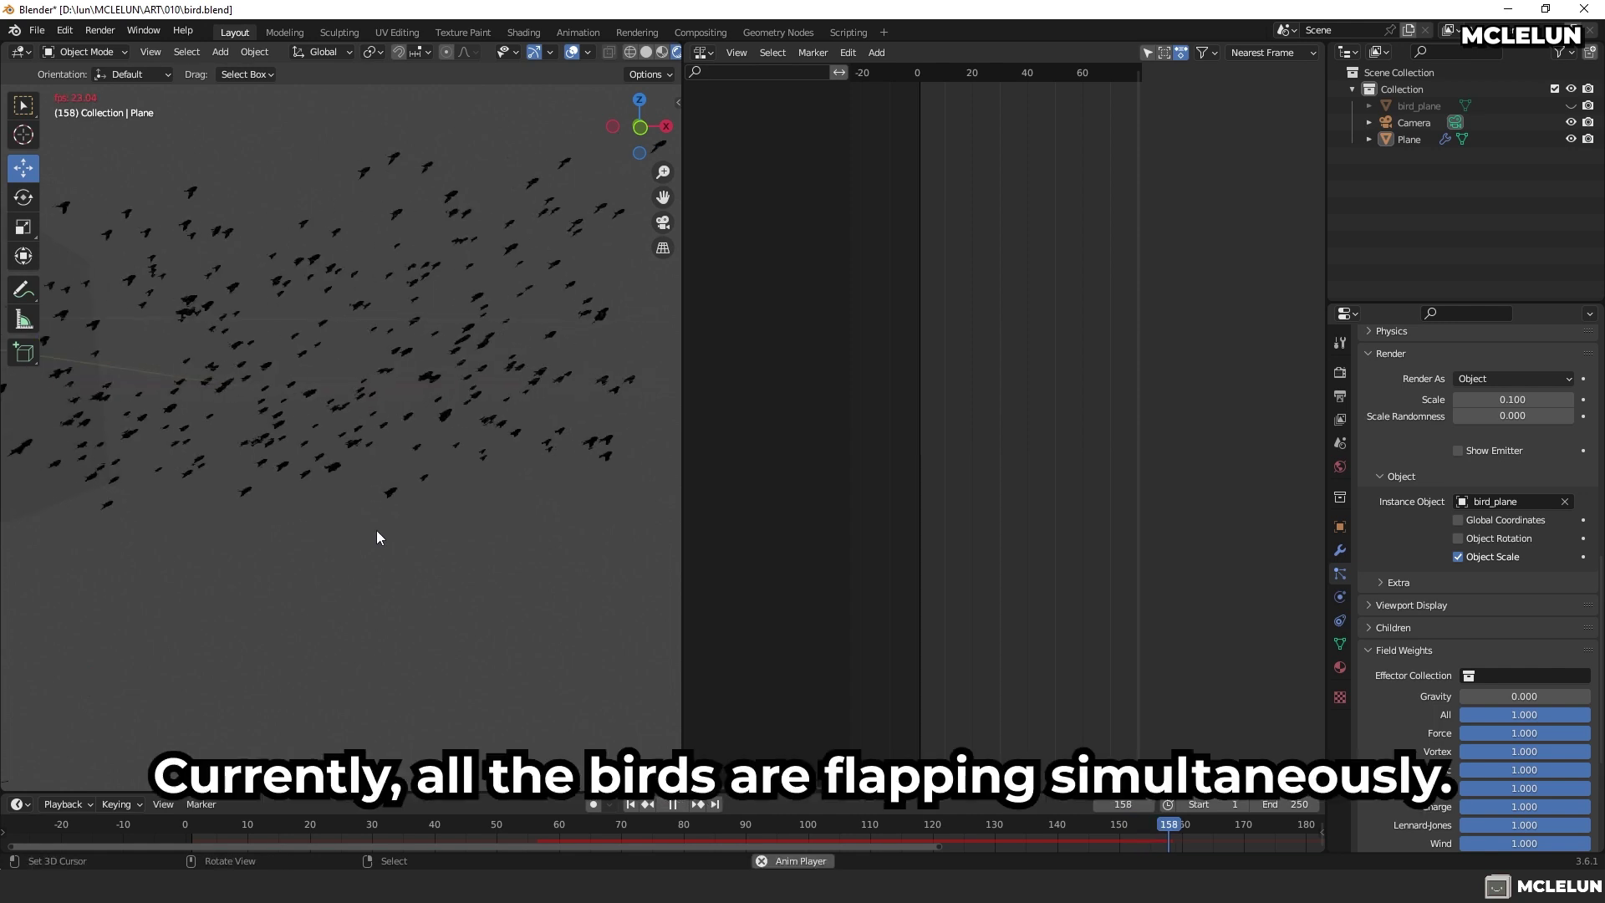
key(space)
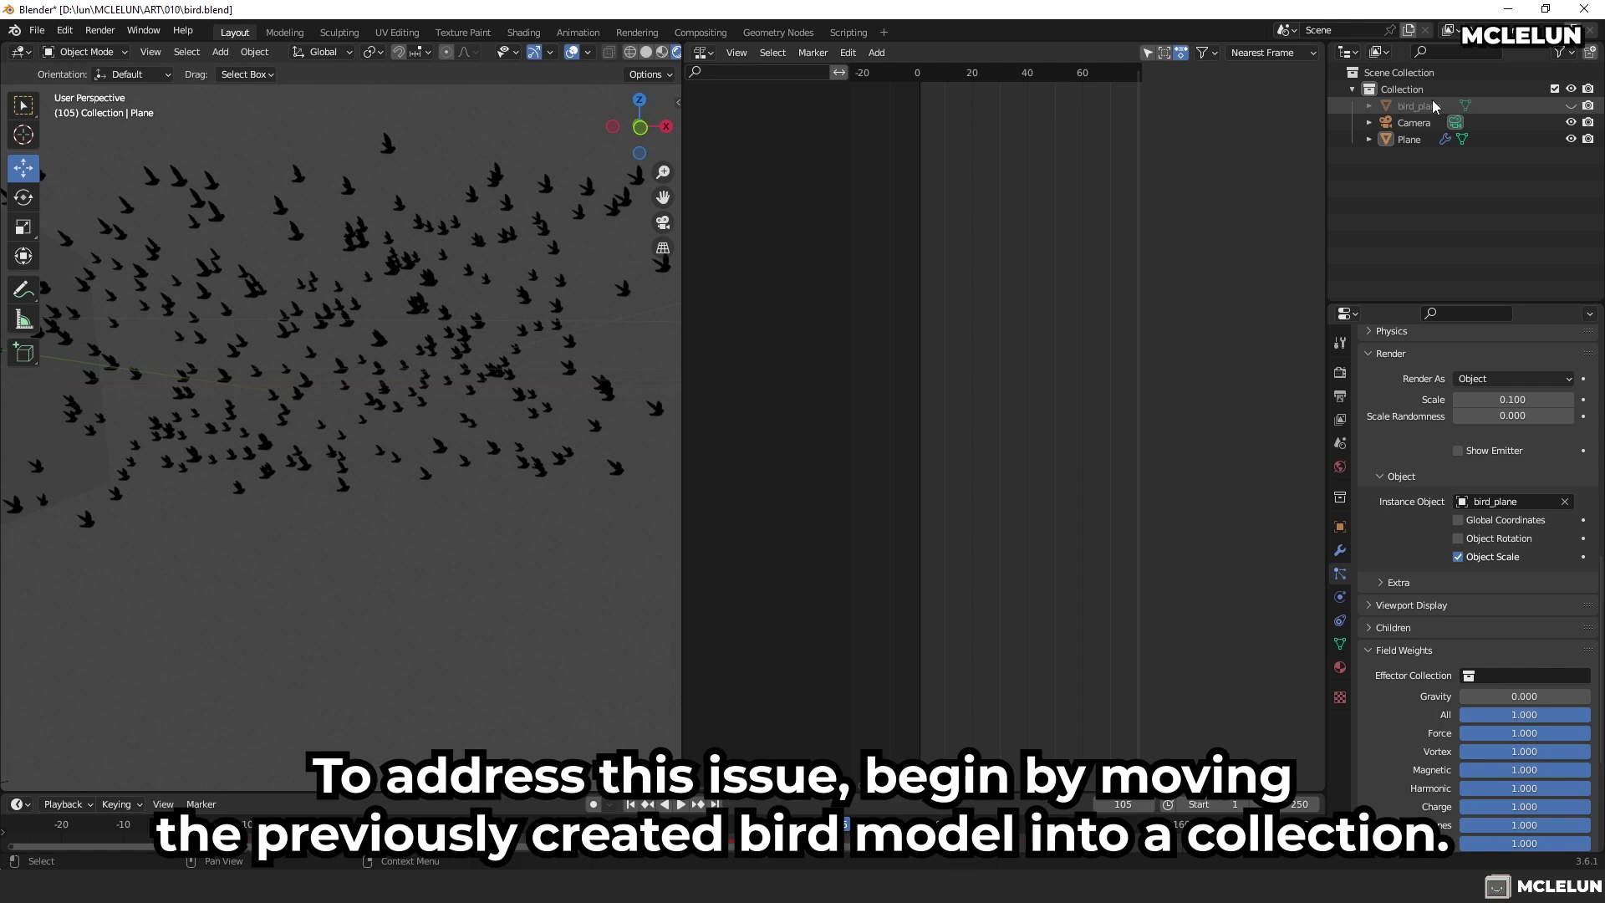
Unhide bird_plane and move it into a new collection named BIRDS
click(1570, 107)
click(1412, 107)
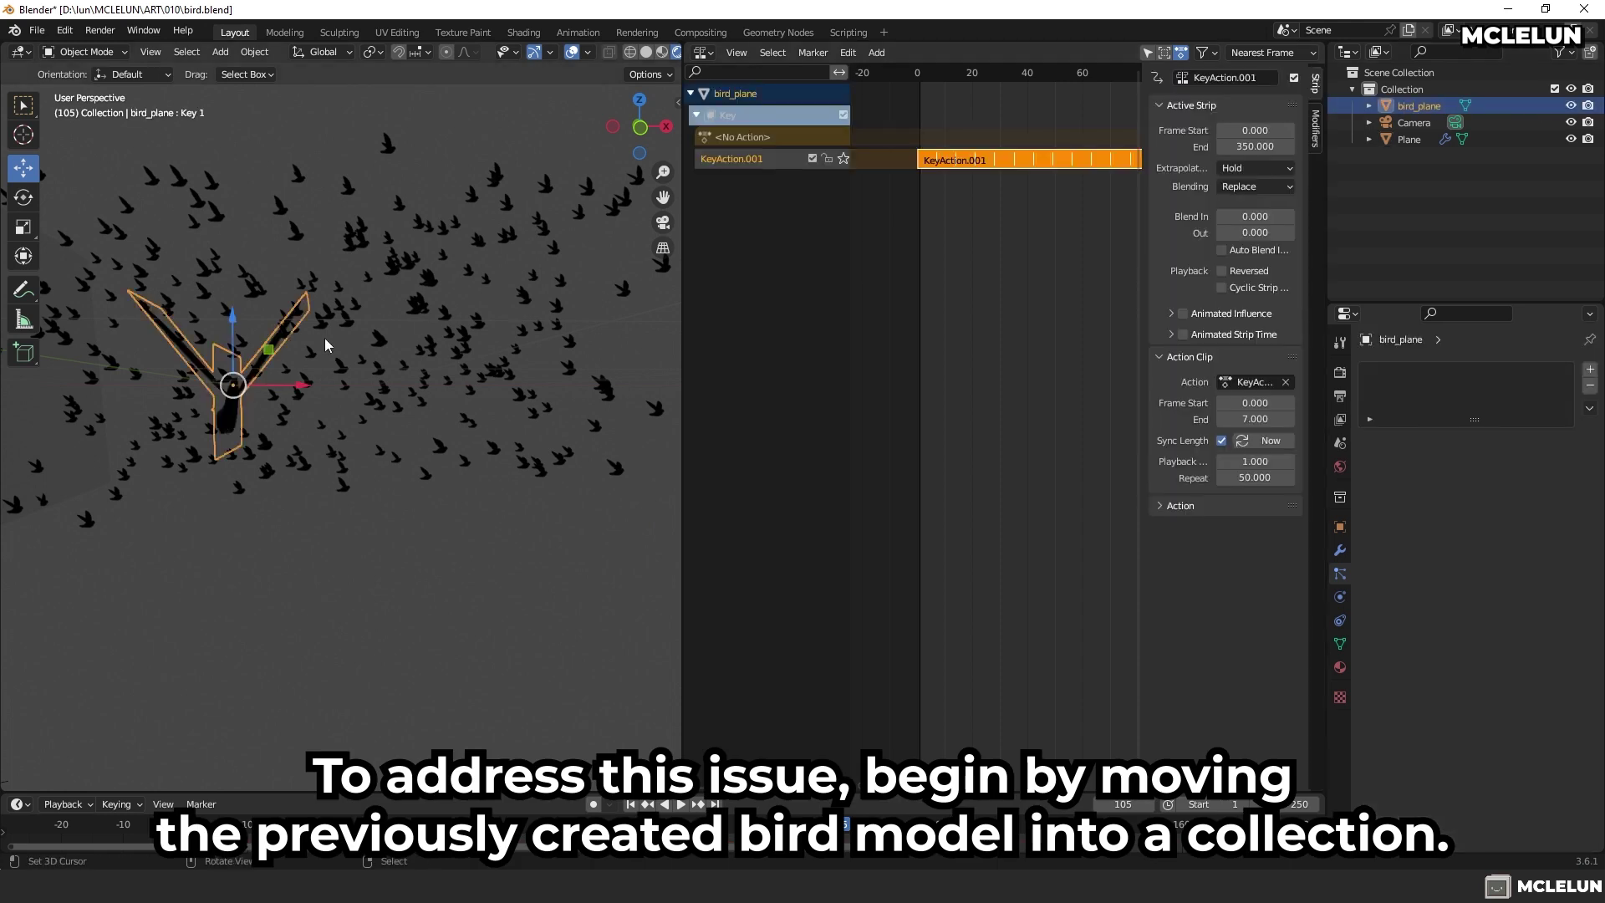
key(m)
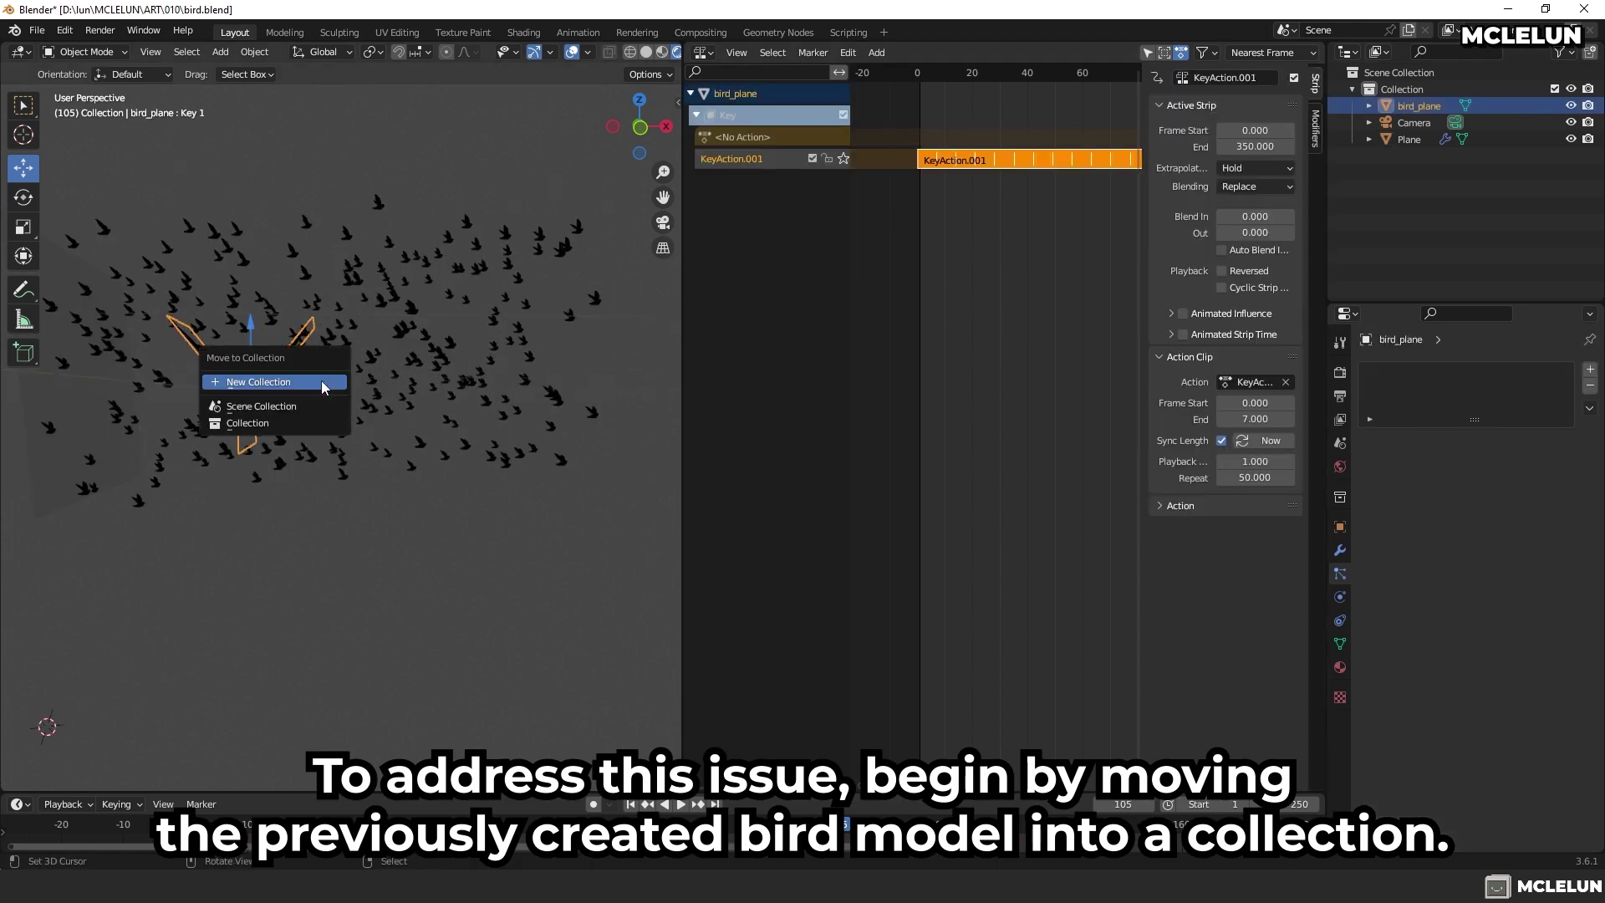
click(321, 380)
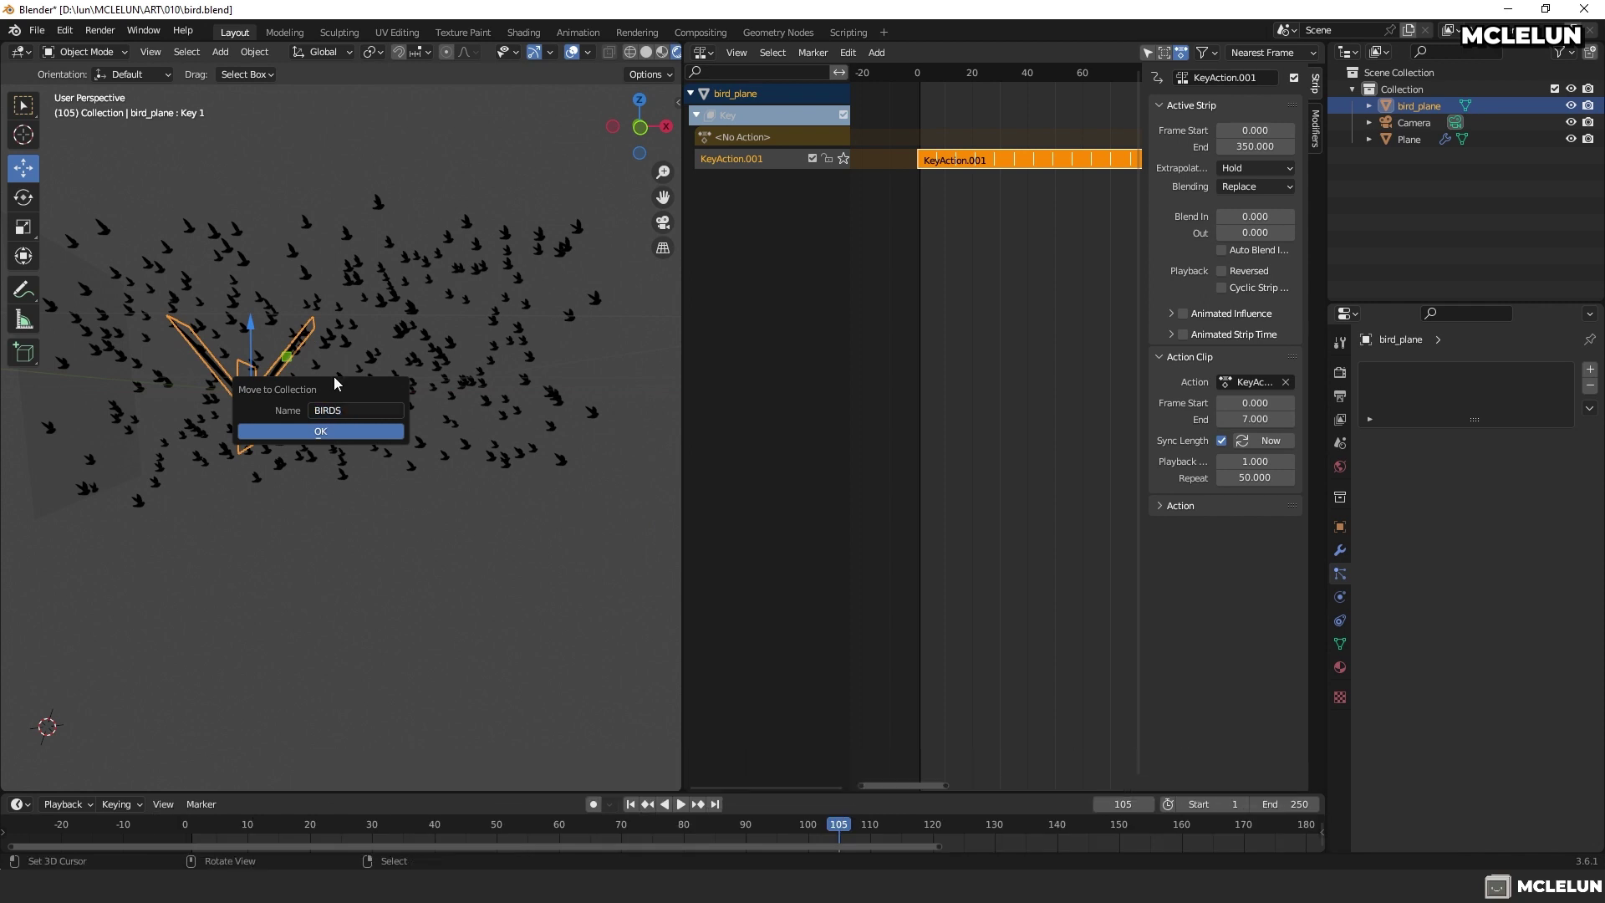
click(344, 431)
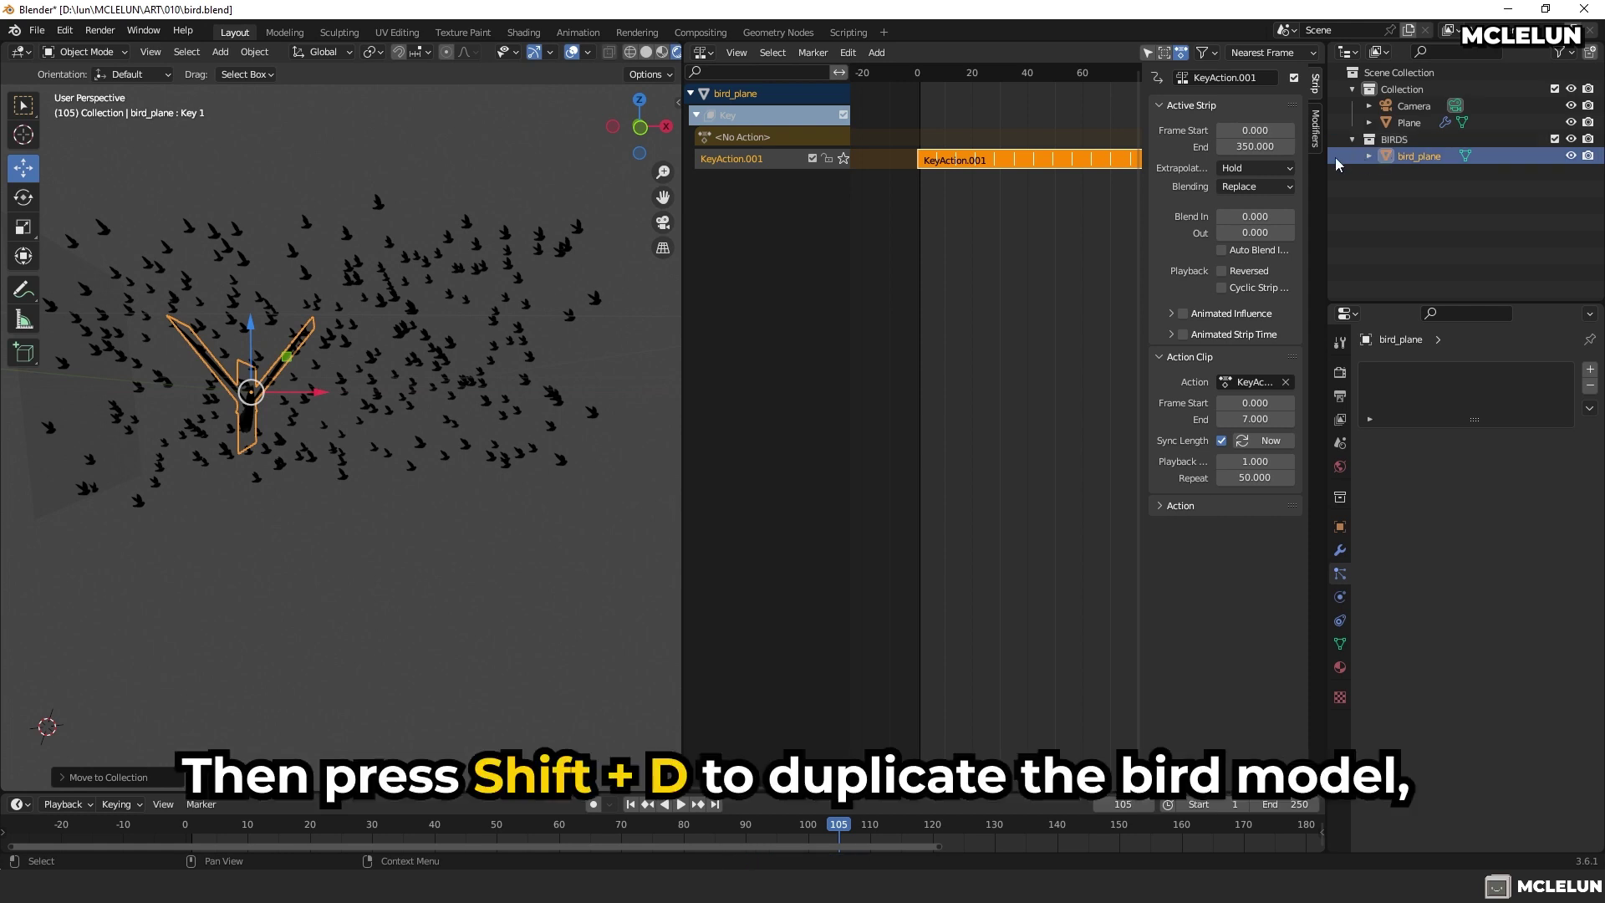
Duplicate bird_plane twice in place within the BIRDS collection
key(shift+d)
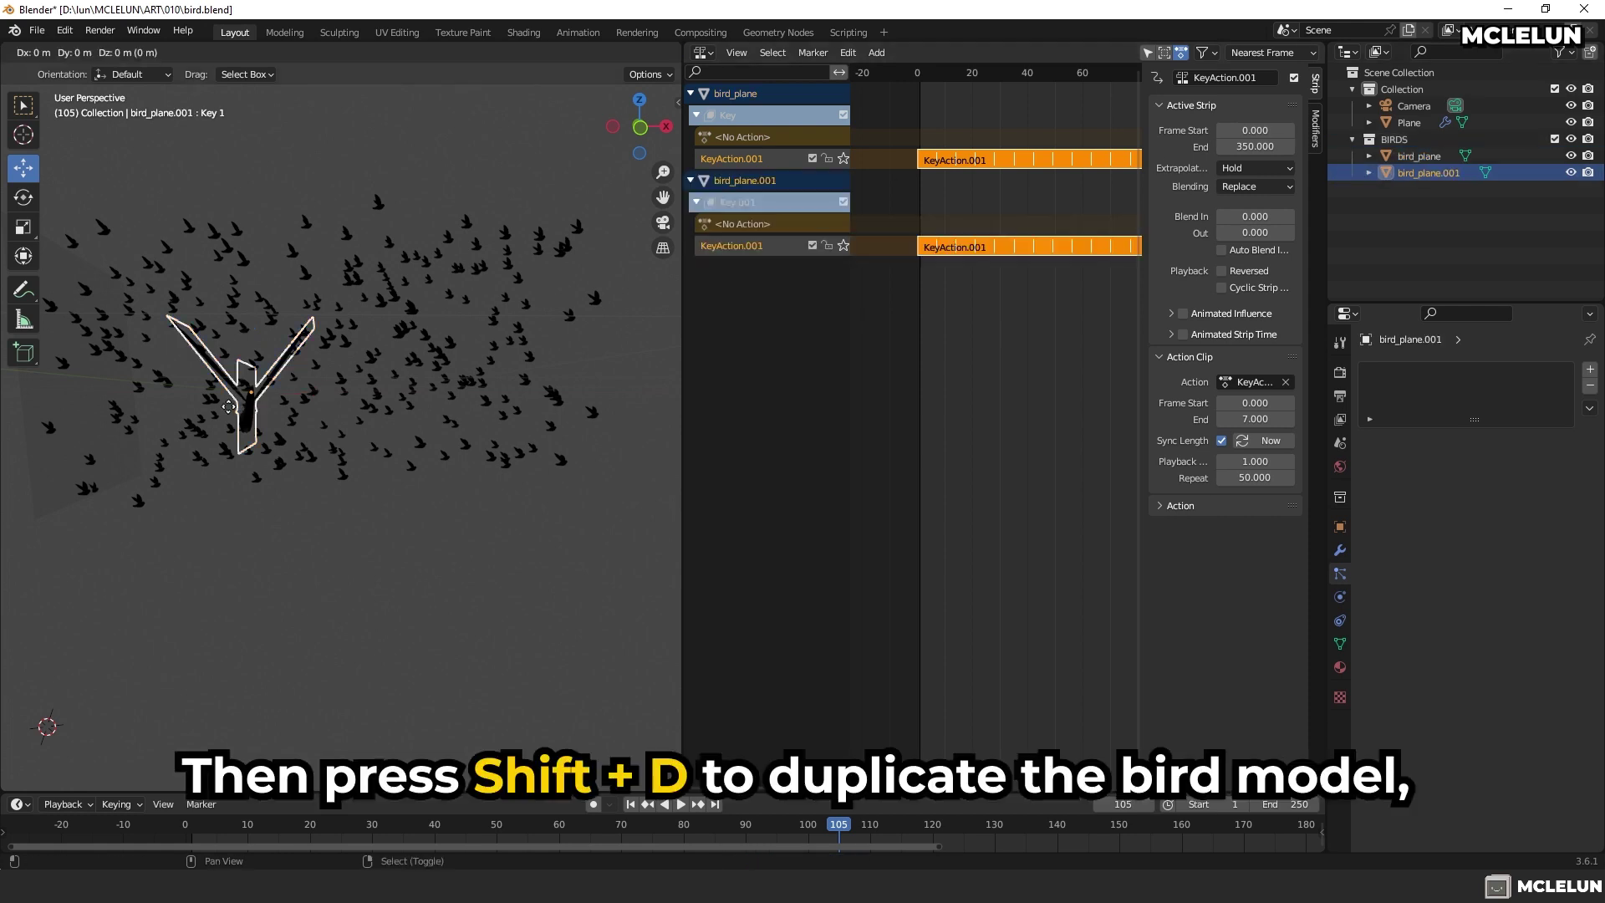
right_click(228, 407)
key(shift+d)
right_click(228, 406)
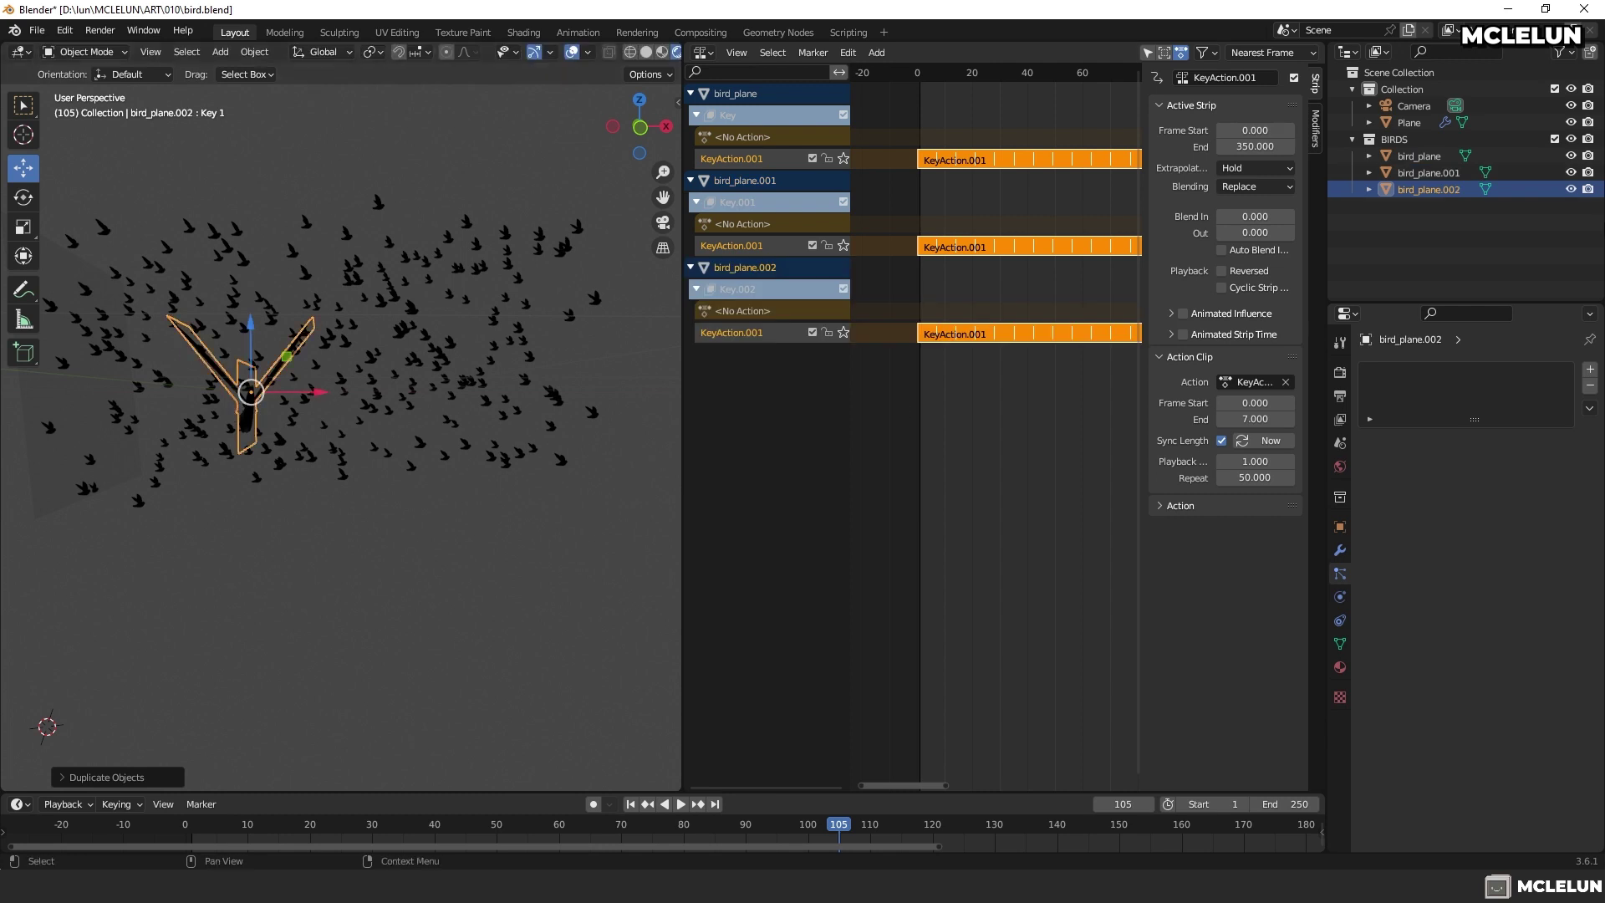
Shift the NLA strip of bird_plane.001 a few frames earlier and hide the emitter plane
click(1419, 156)
click(986, 247)
key(g)
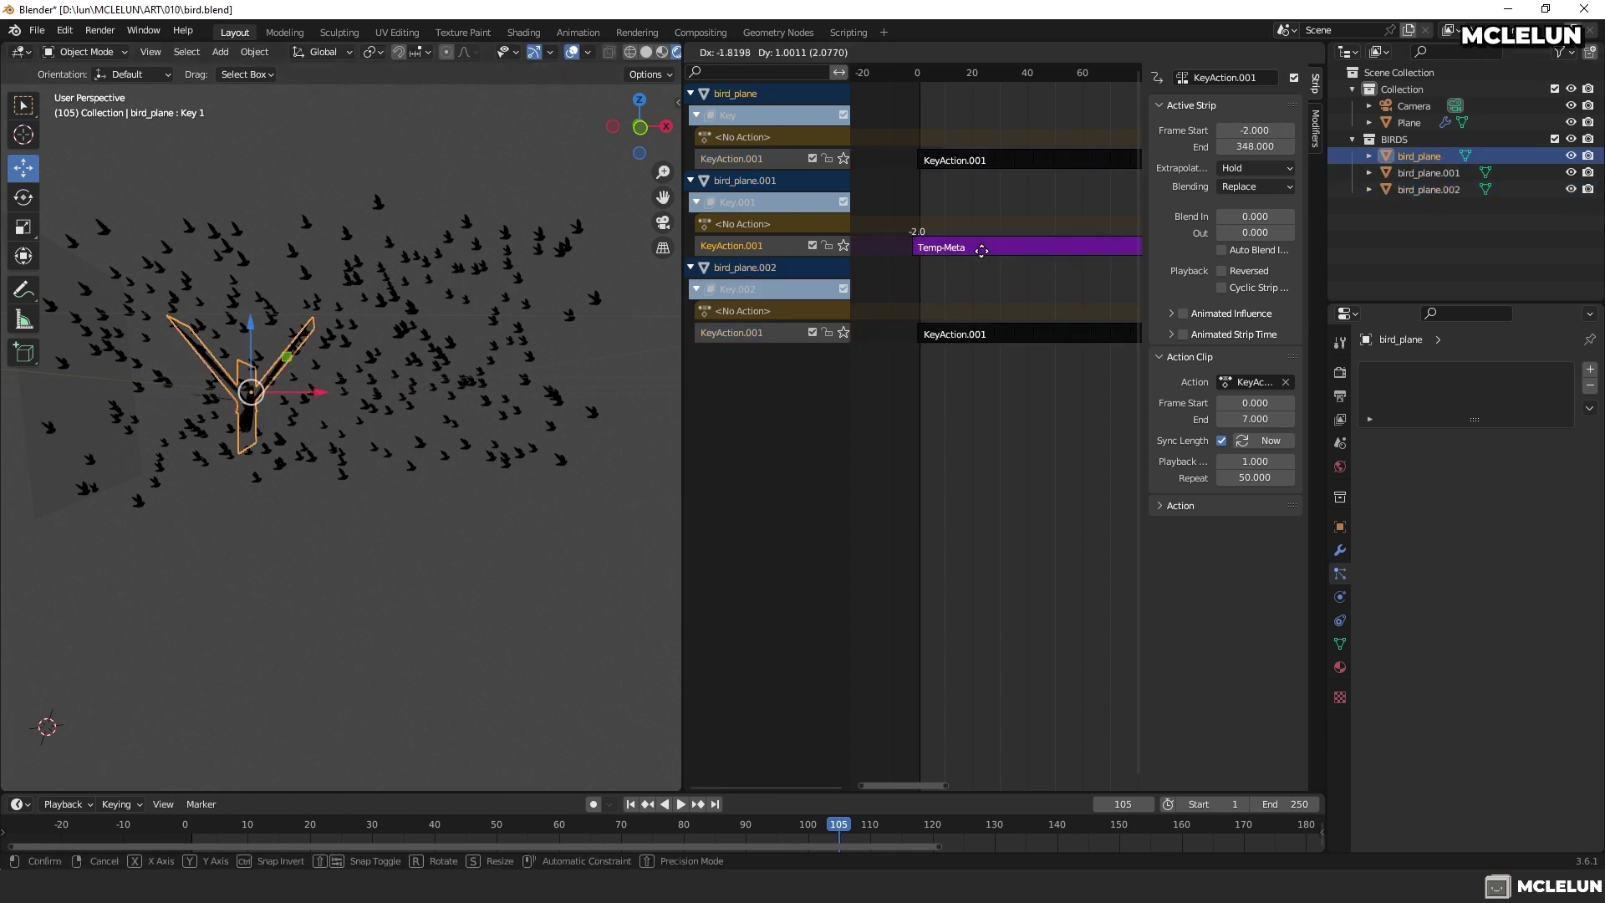
click(984, 251)
middle_drag(293, 402, 270, 456)
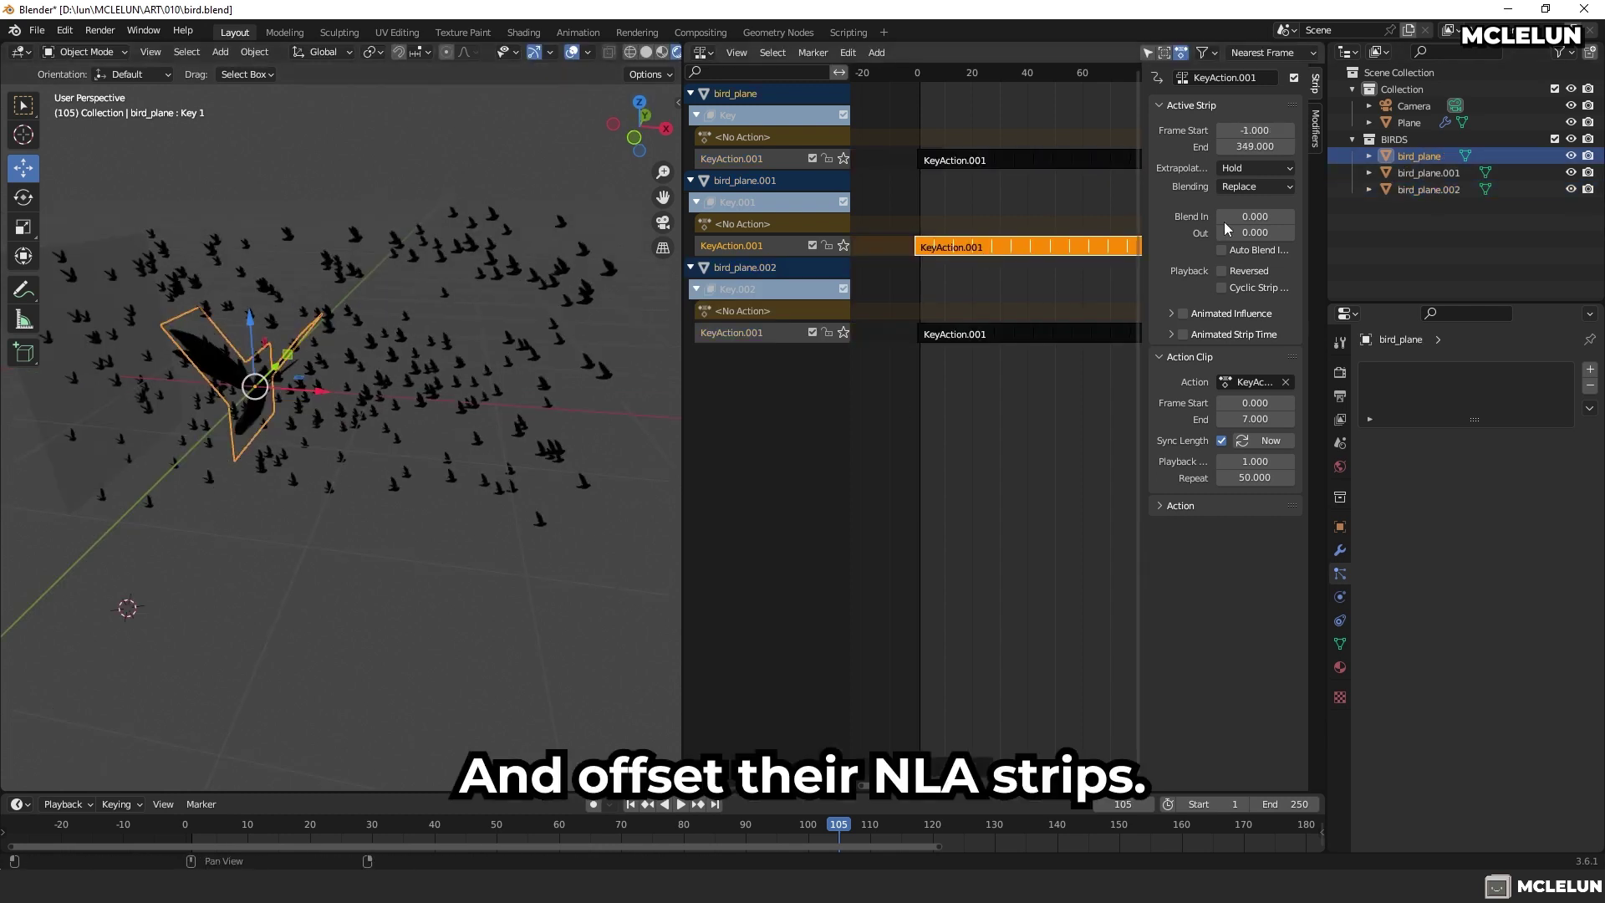
click(1571, 122)
click(1429, 173)
key(g)
click(993, 248)
Shift the NLA strip of bird_plane.002 to start at frame -2 and scrub the three birds to frame 25
click(1020, 334)
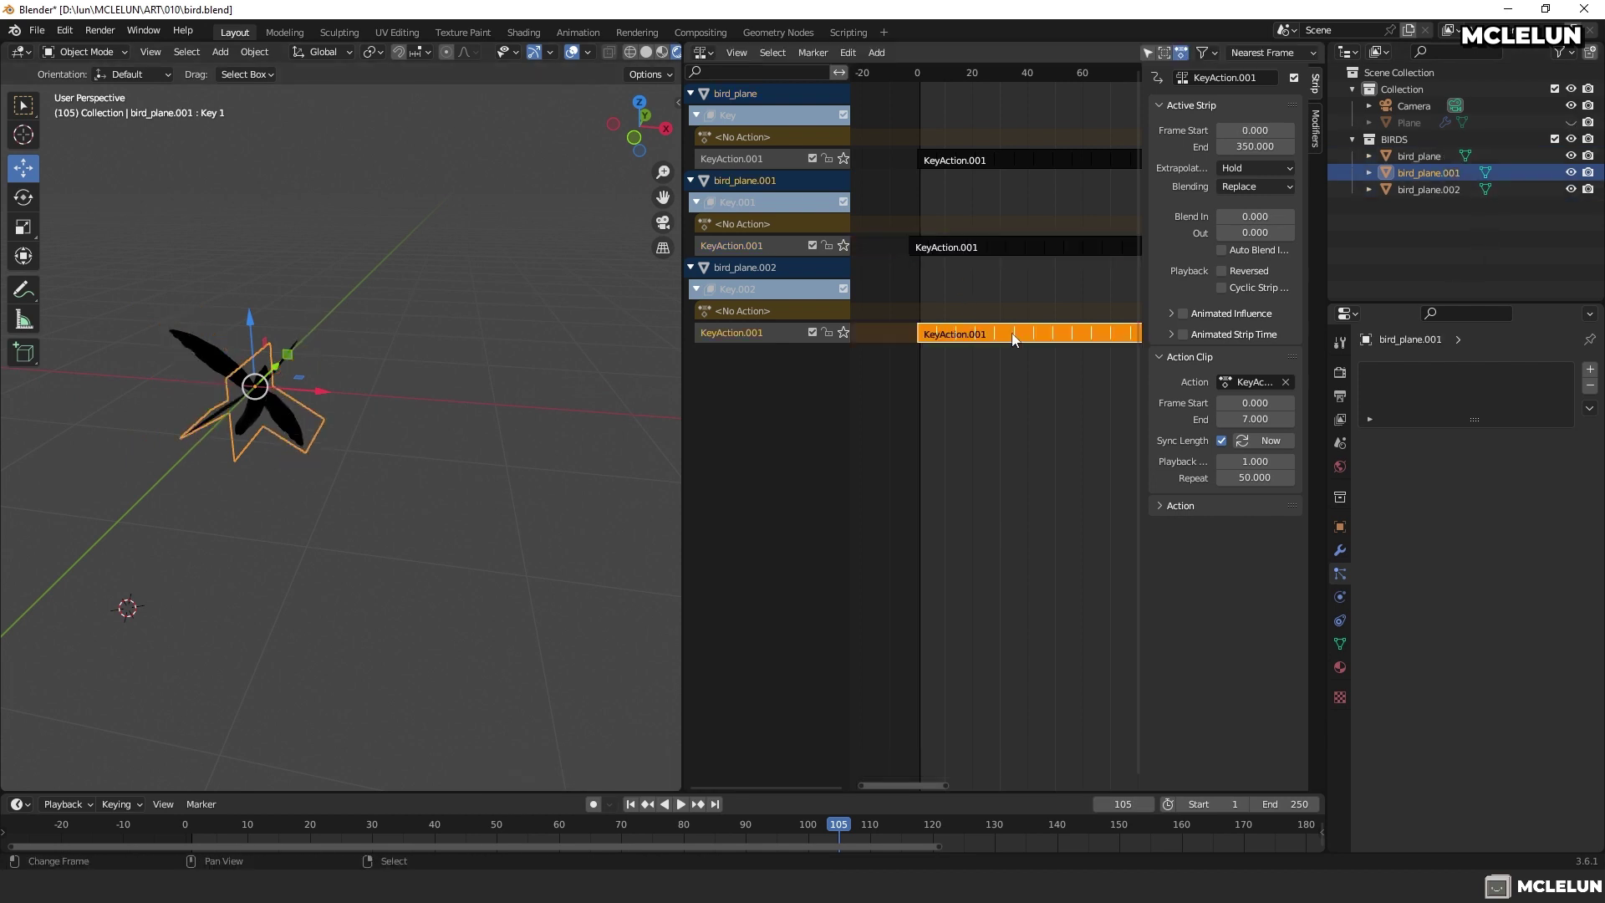
key(g)
click(1009, 337)
drag(924, 72, 986, 72)
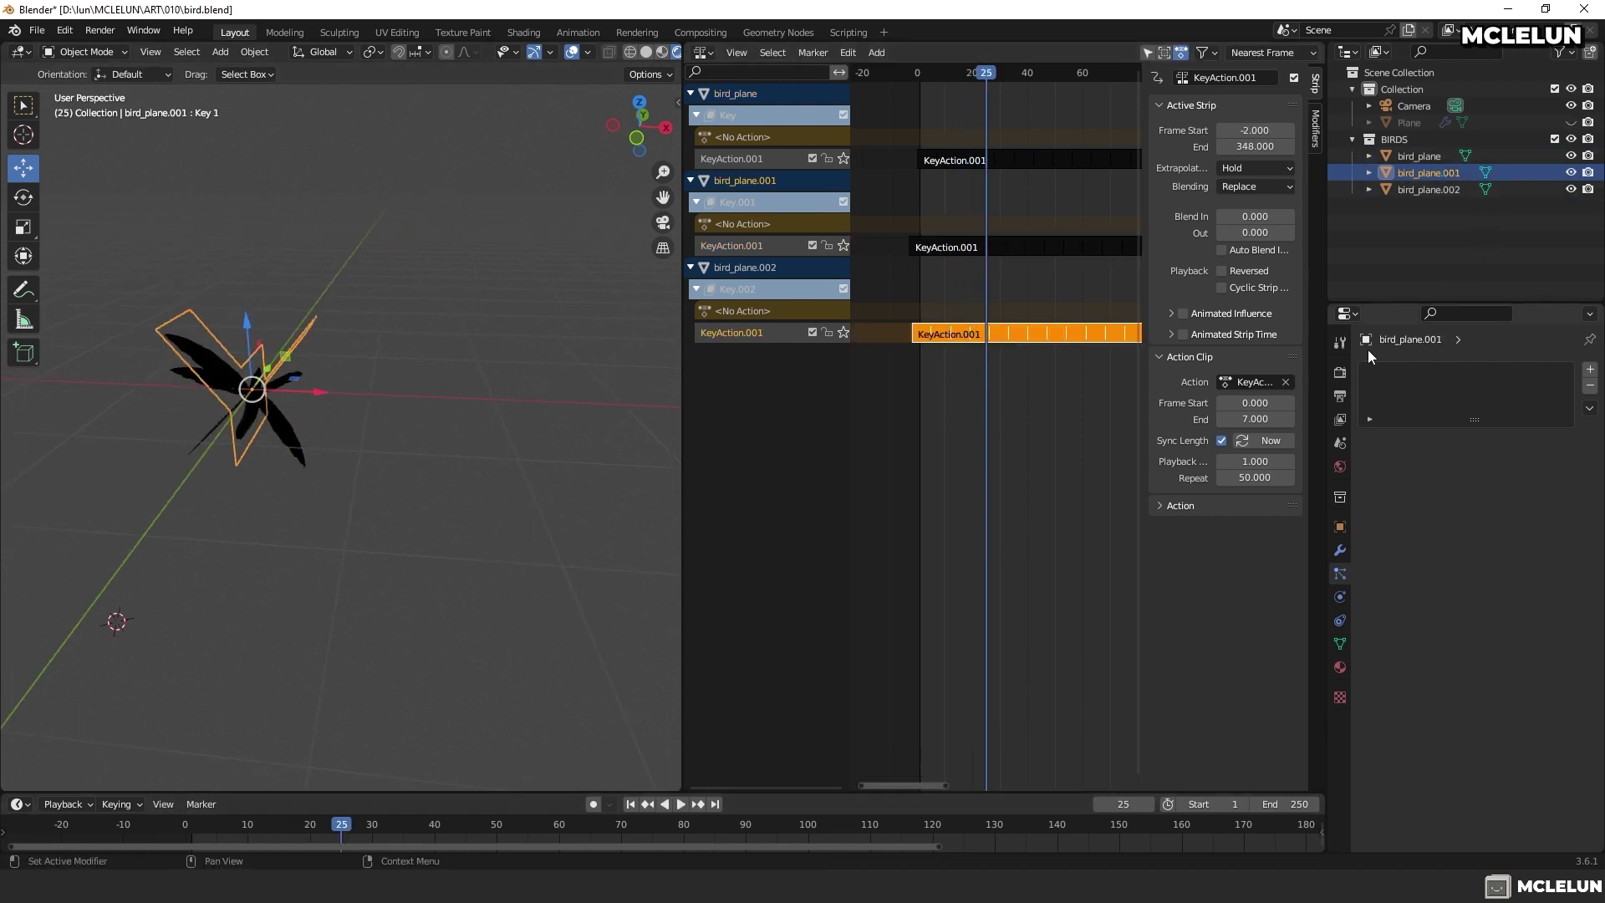
Hide the BIRDS collection in the viewport and show the emitter plane again
click(1571, 139)
click(1571, 122)
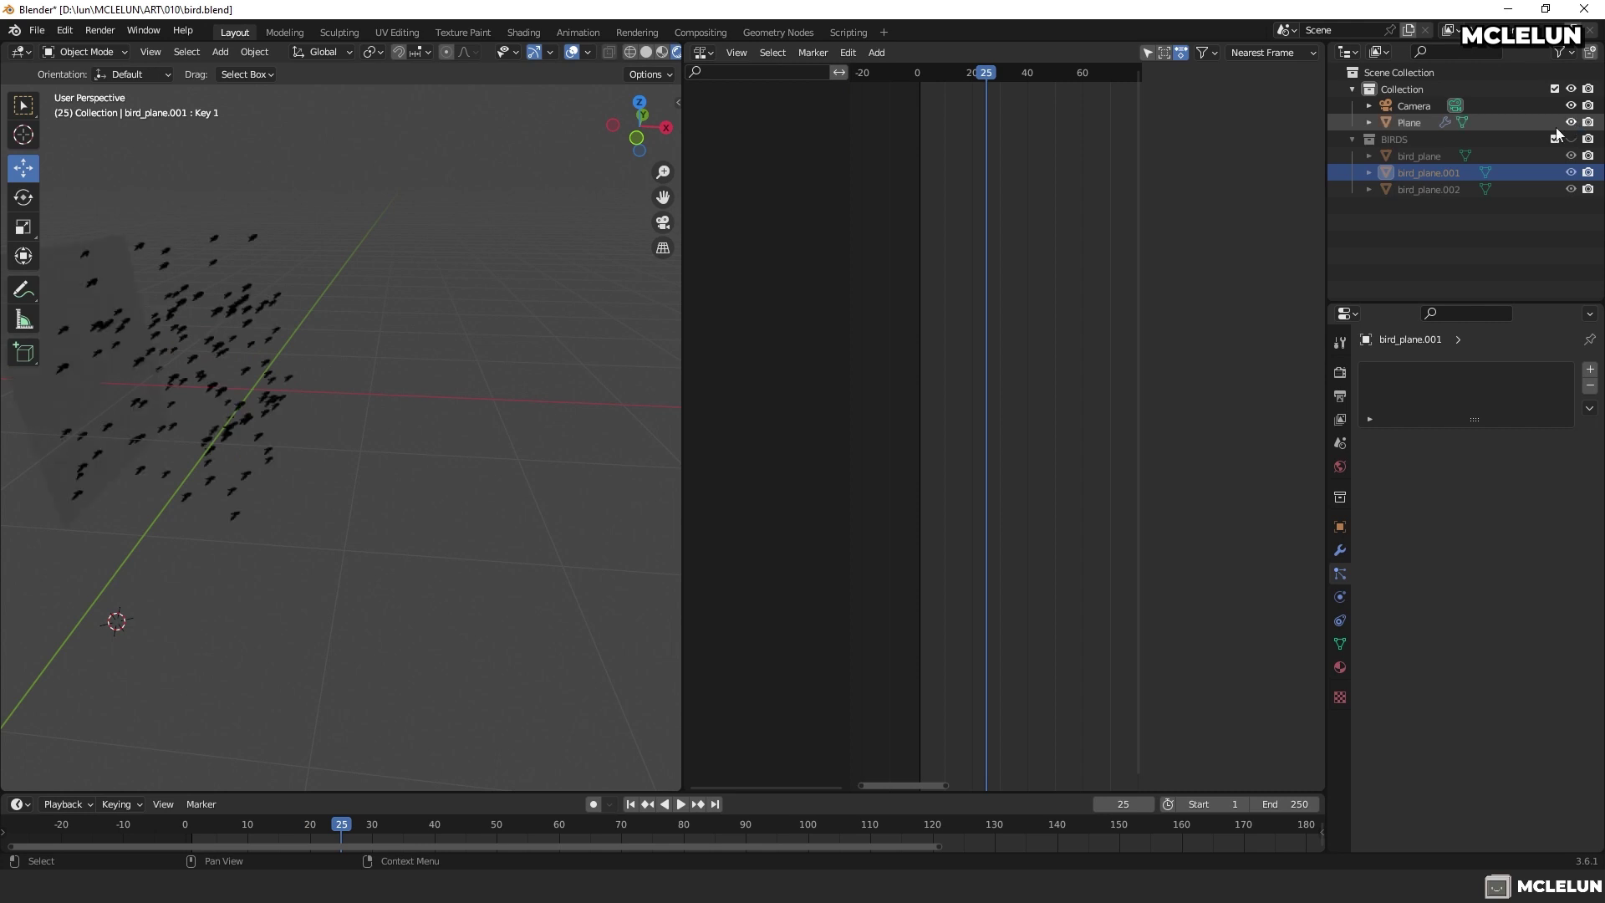
Set the emitter plane's particles to render as Collection with BIRDS as the instance collection
middle_drag(297, 381, 13, 500)
click(63, 487)
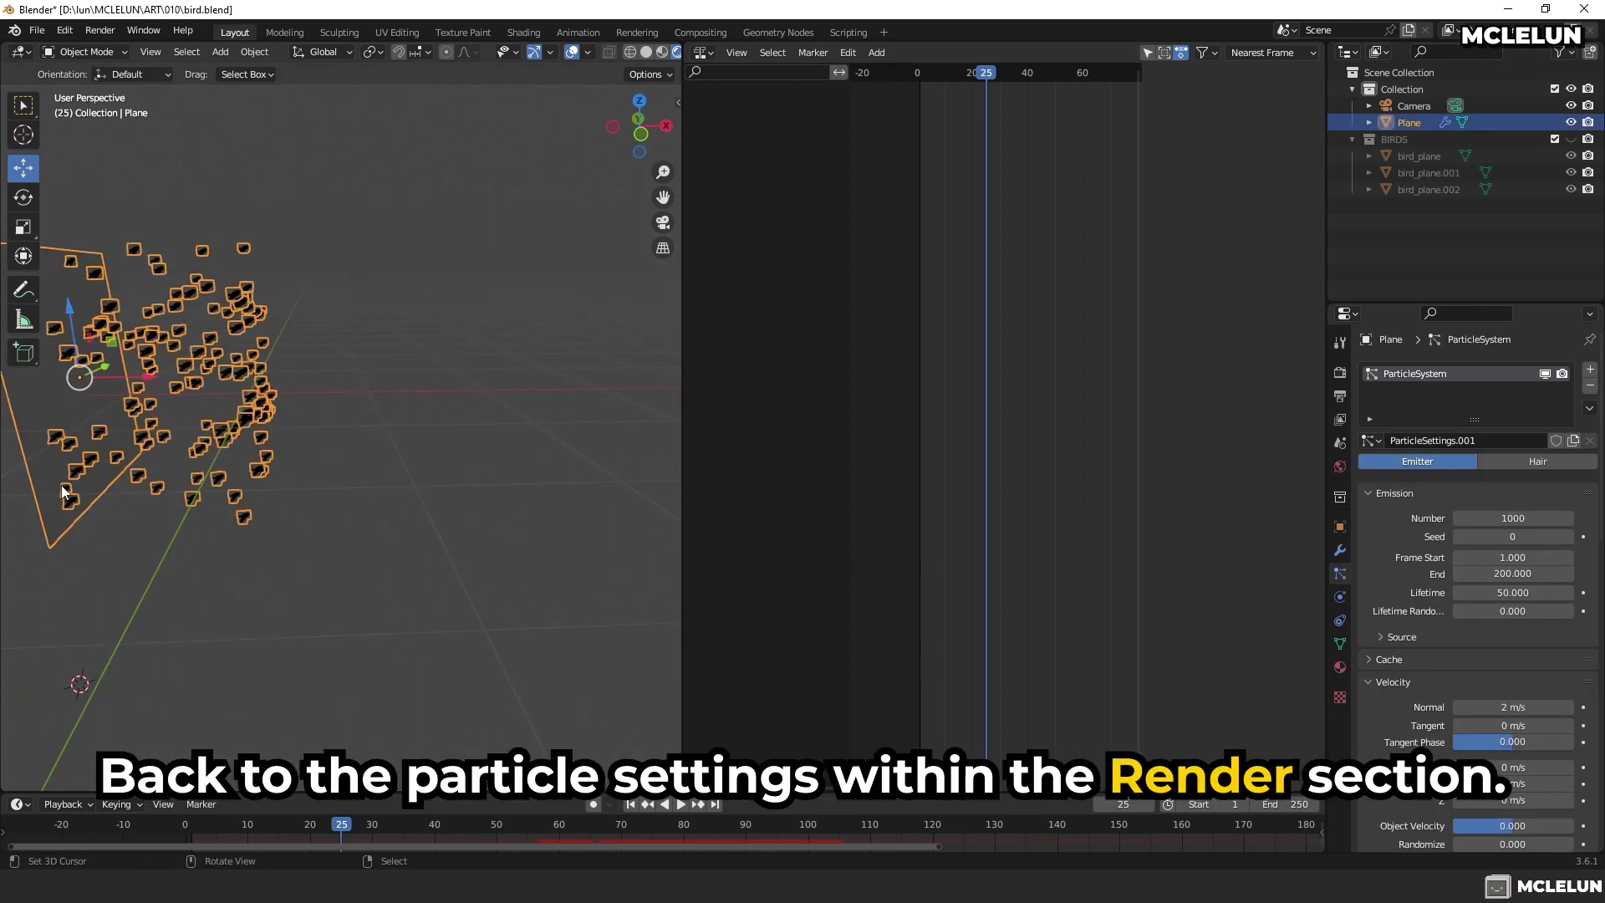
scroll(1460, 539, down, 10)
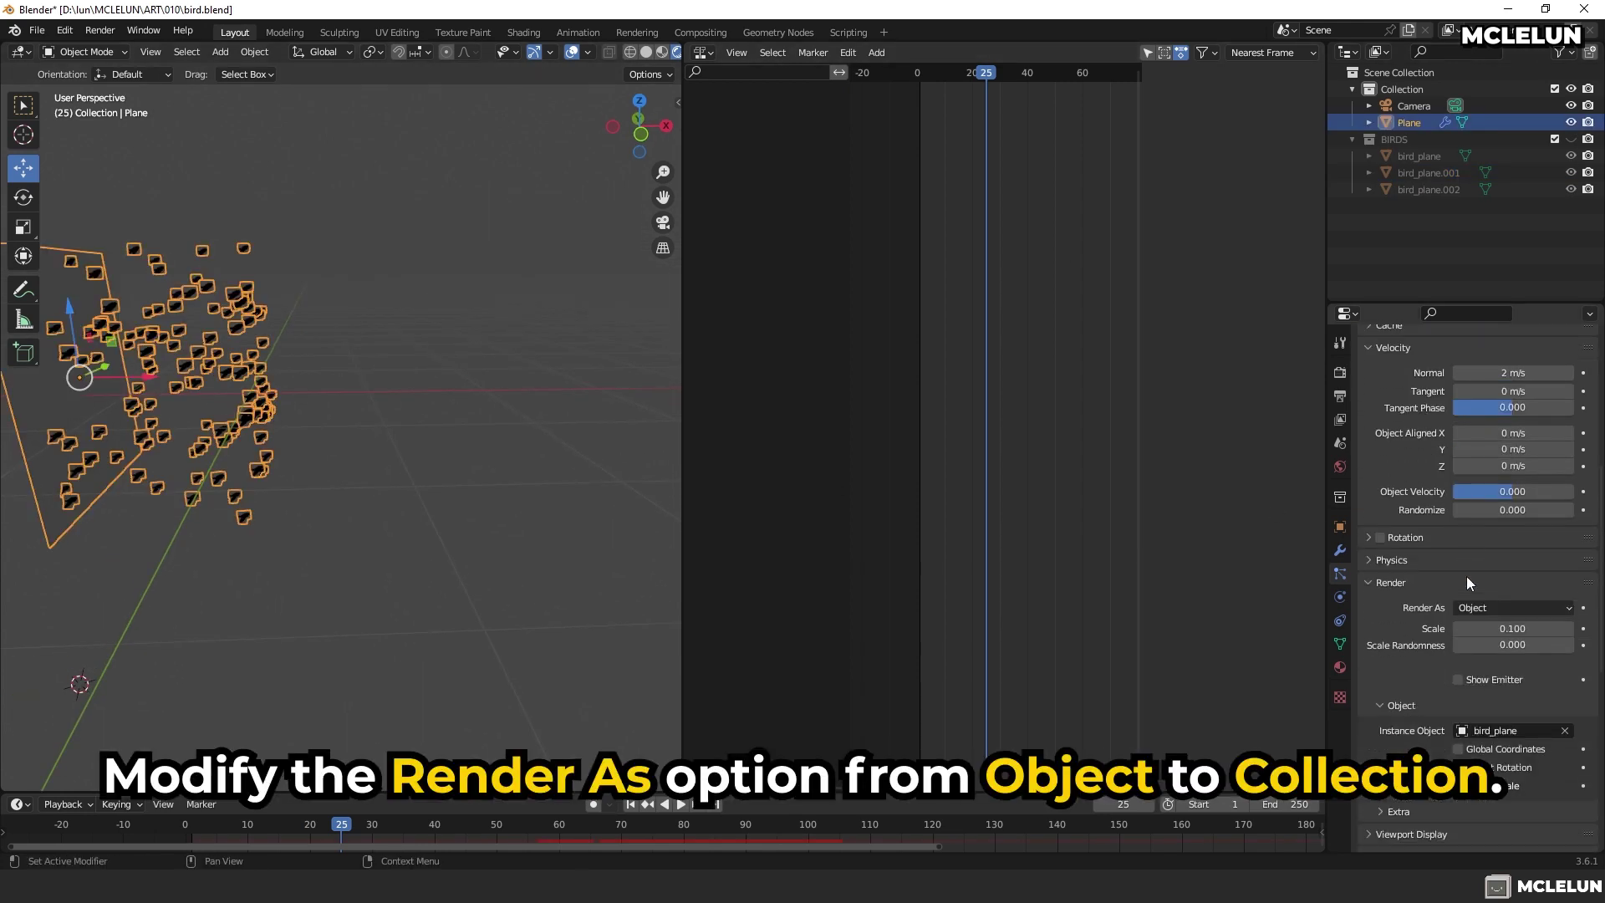
click(1513, 540)
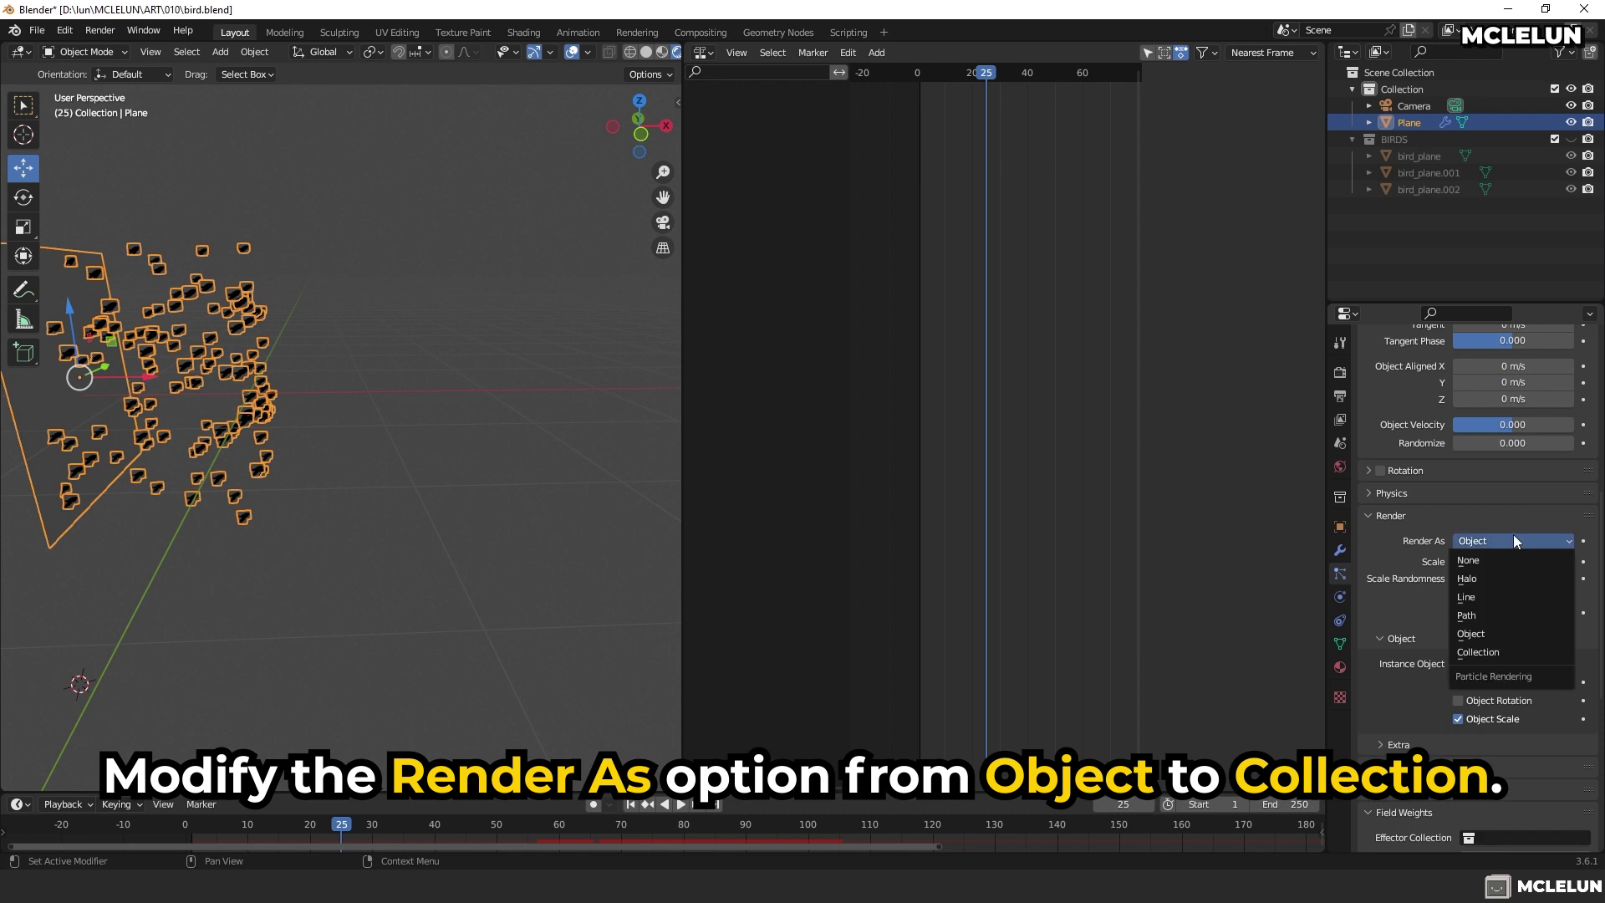
click(1517, 656)
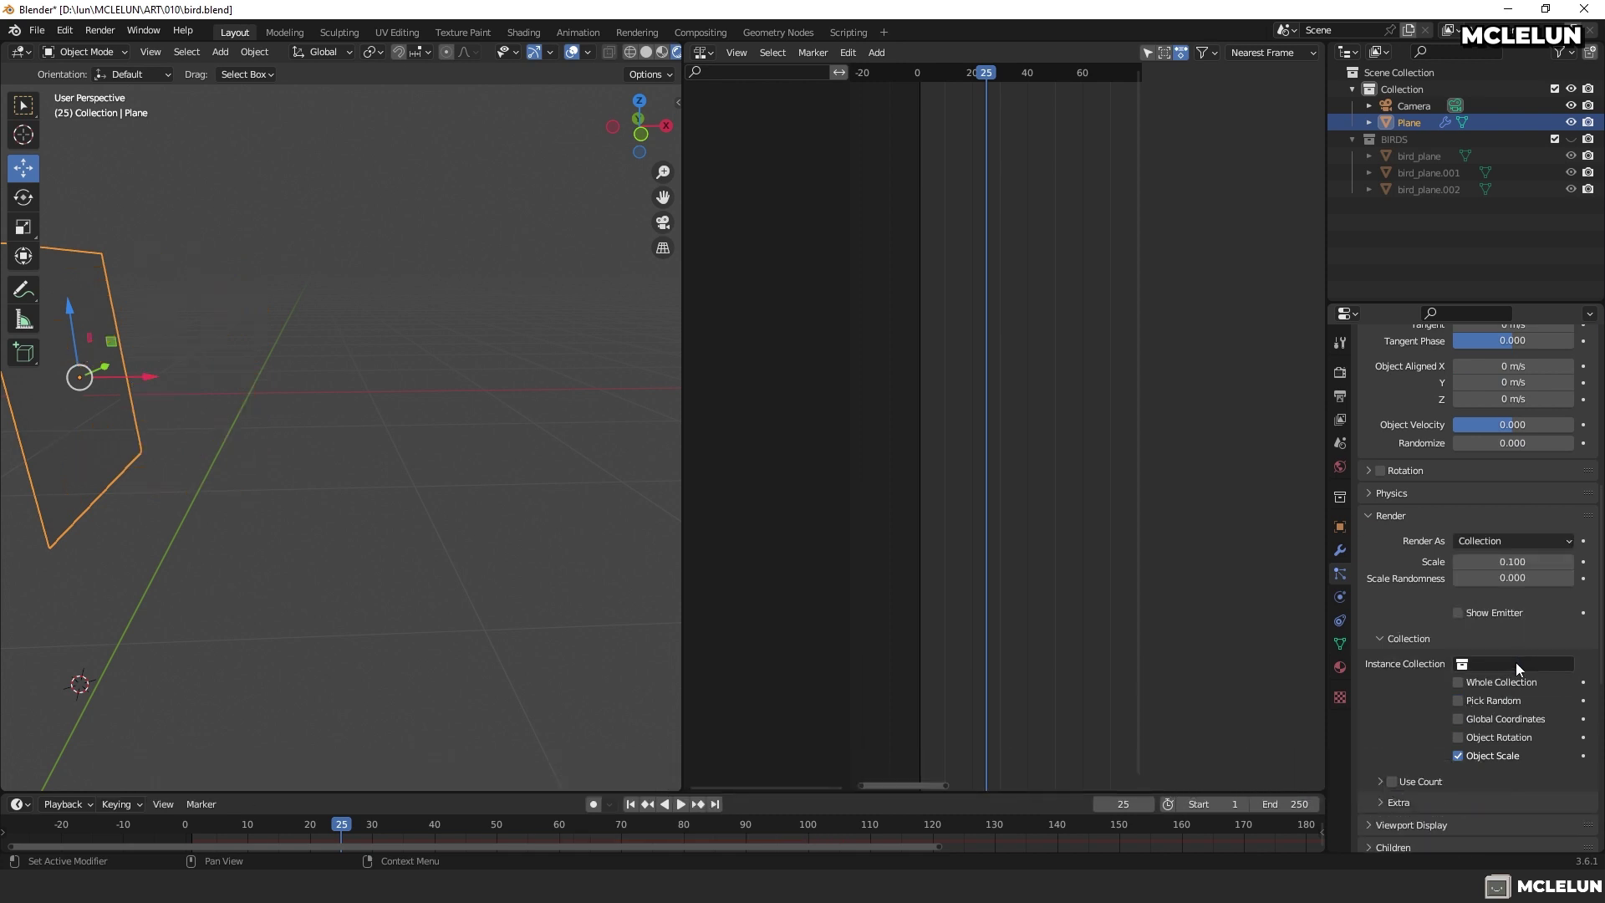
click(1517, 663)
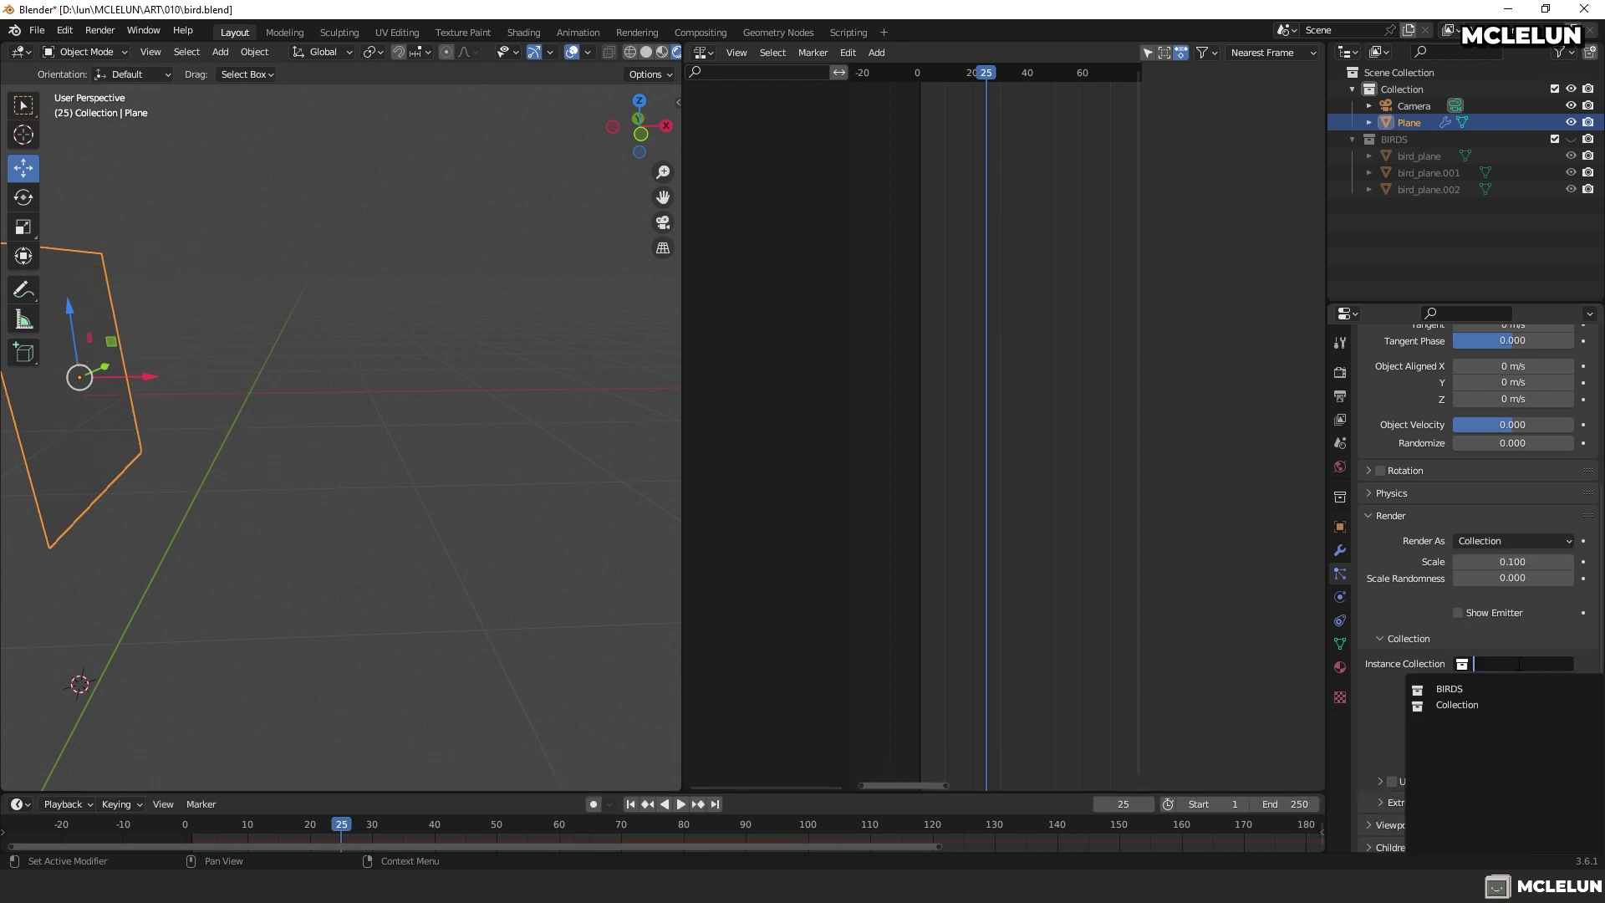
click(1485, 696)
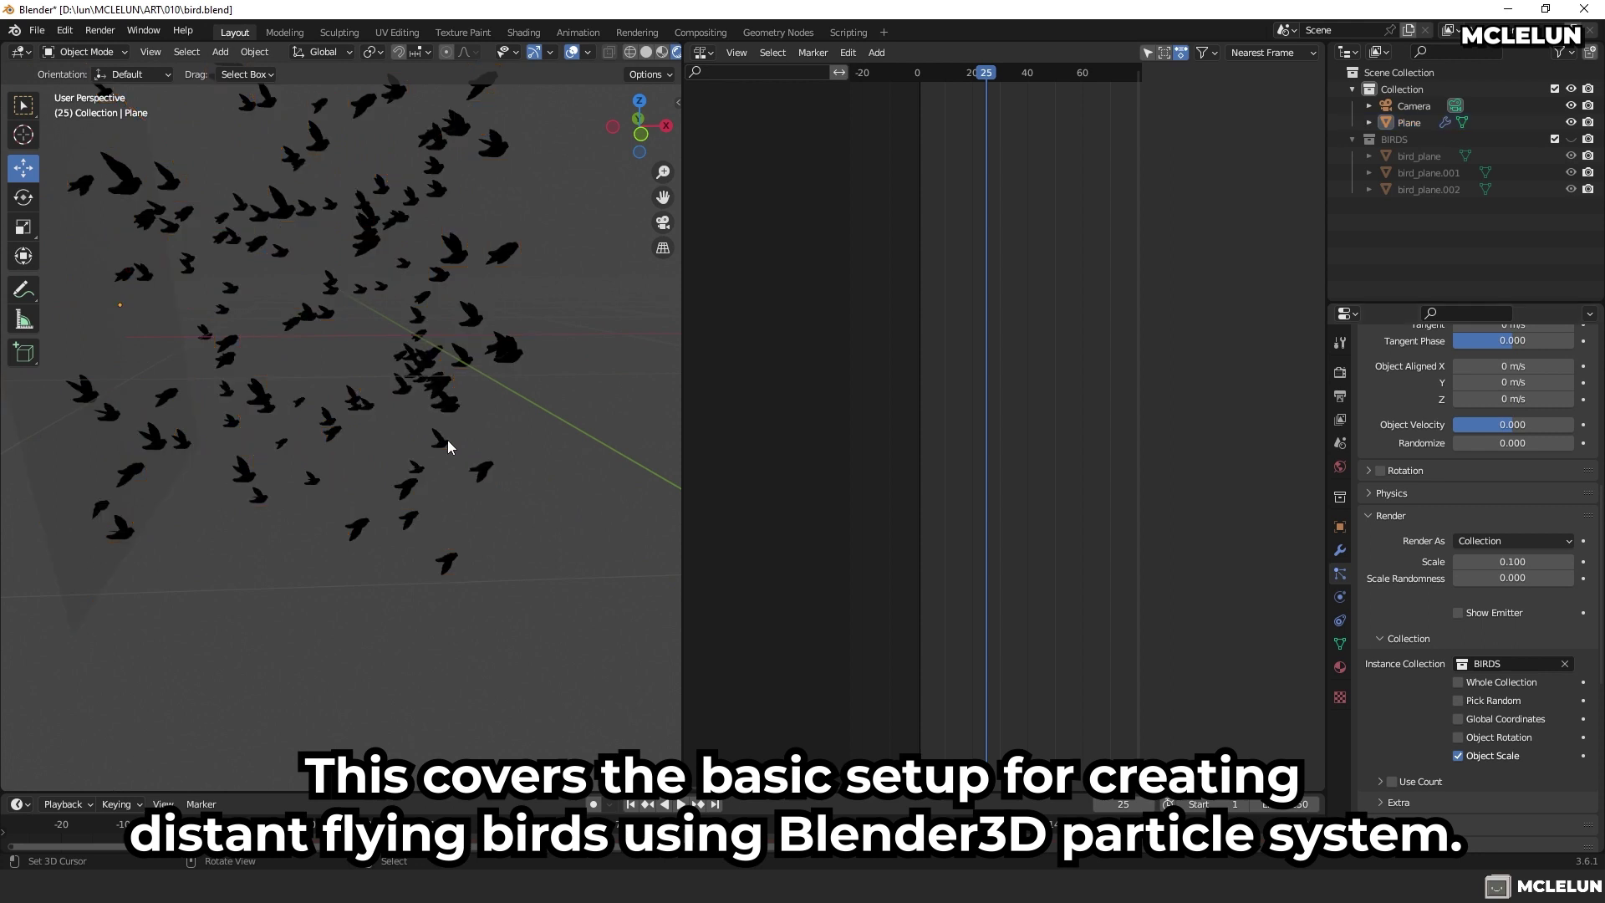
Play the flock animation and widen the 3D viewport to watch the instanced birds
key(space)
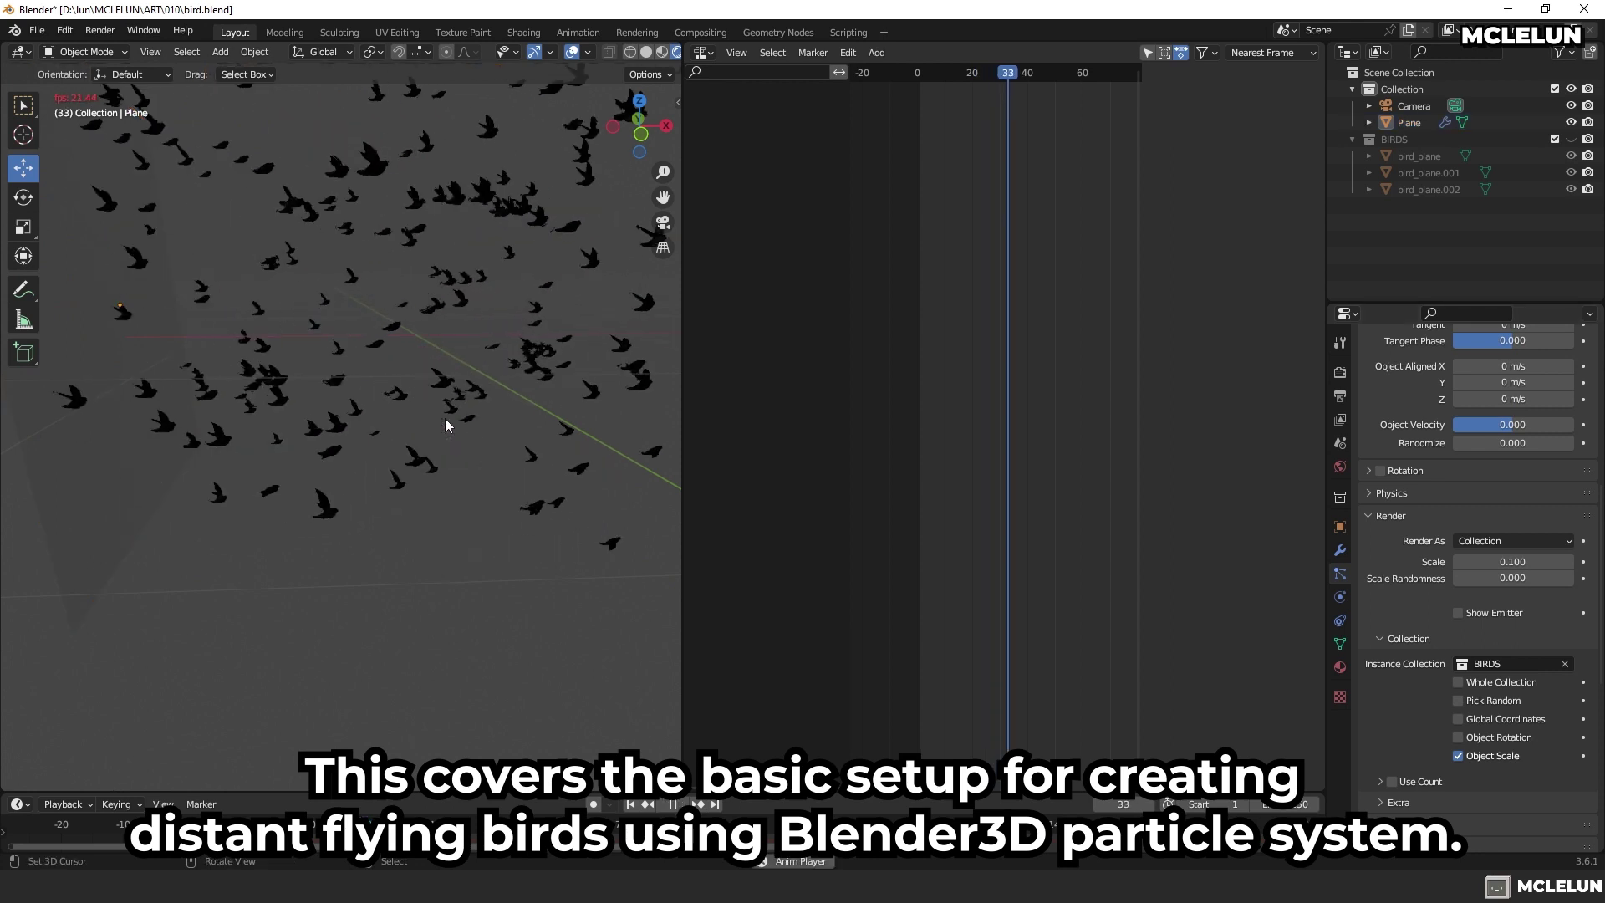
key(space)
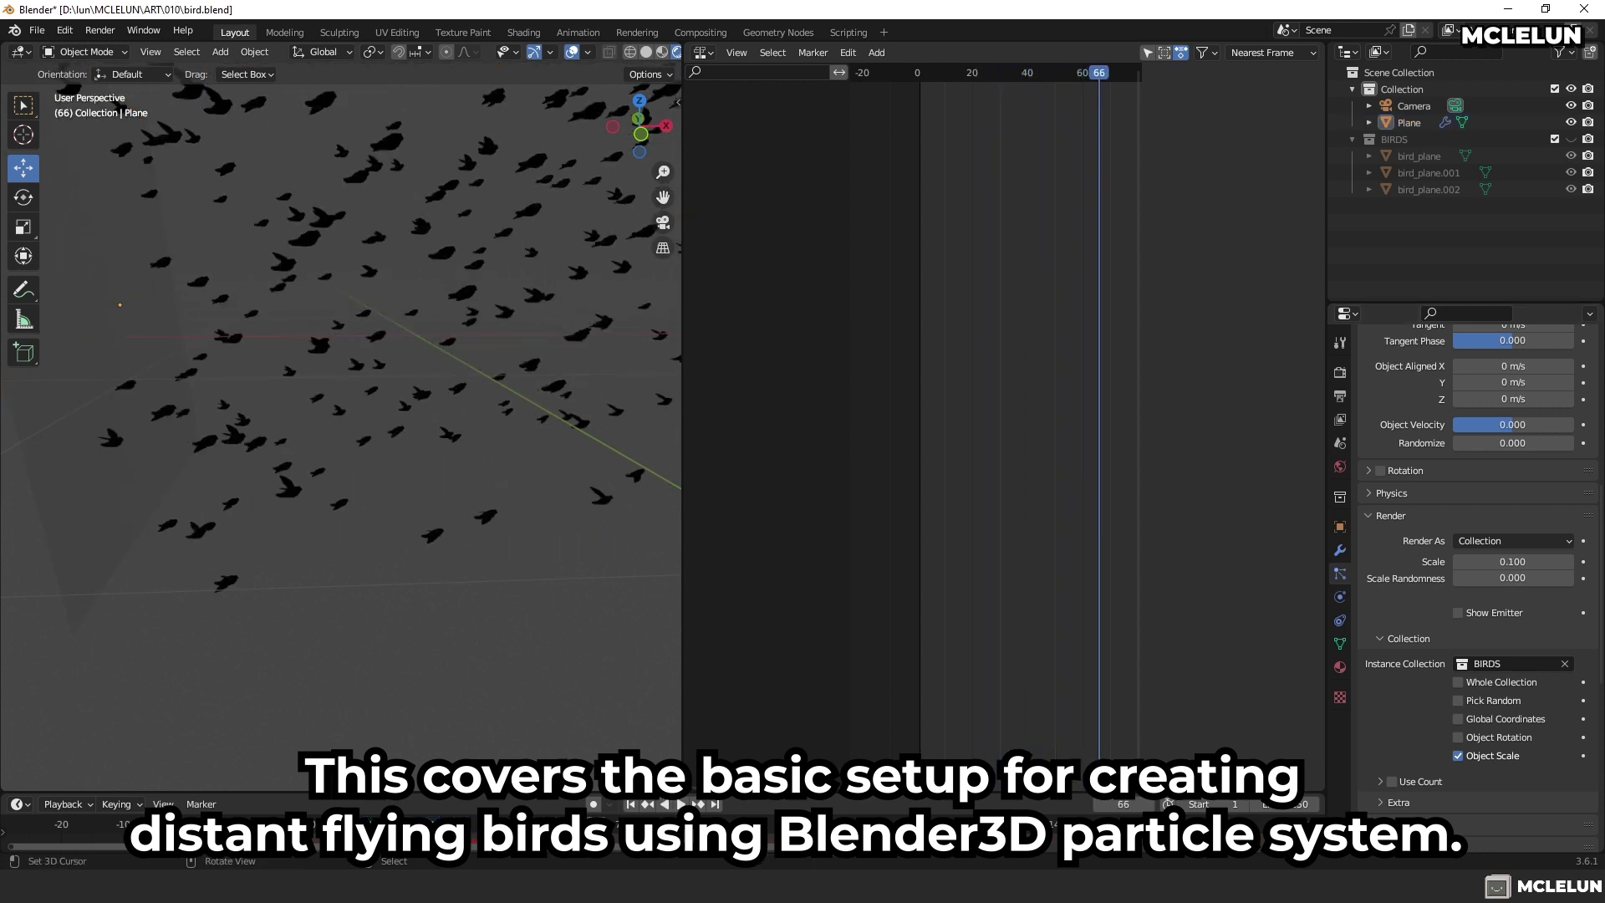
drag(684, 422, 834, 422)
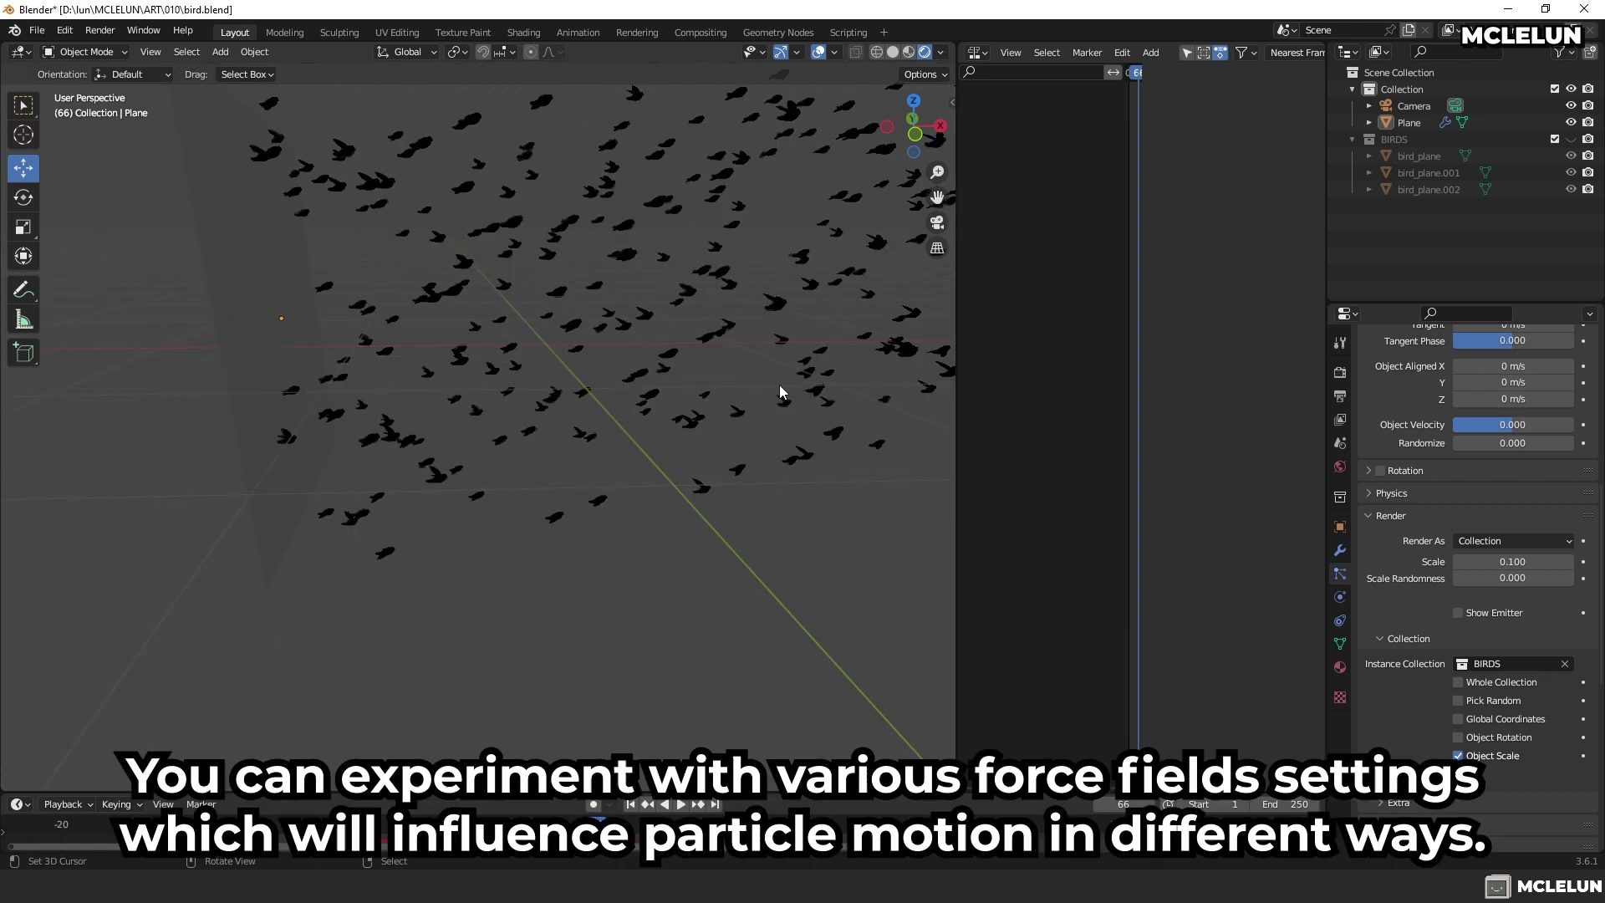
key(space)
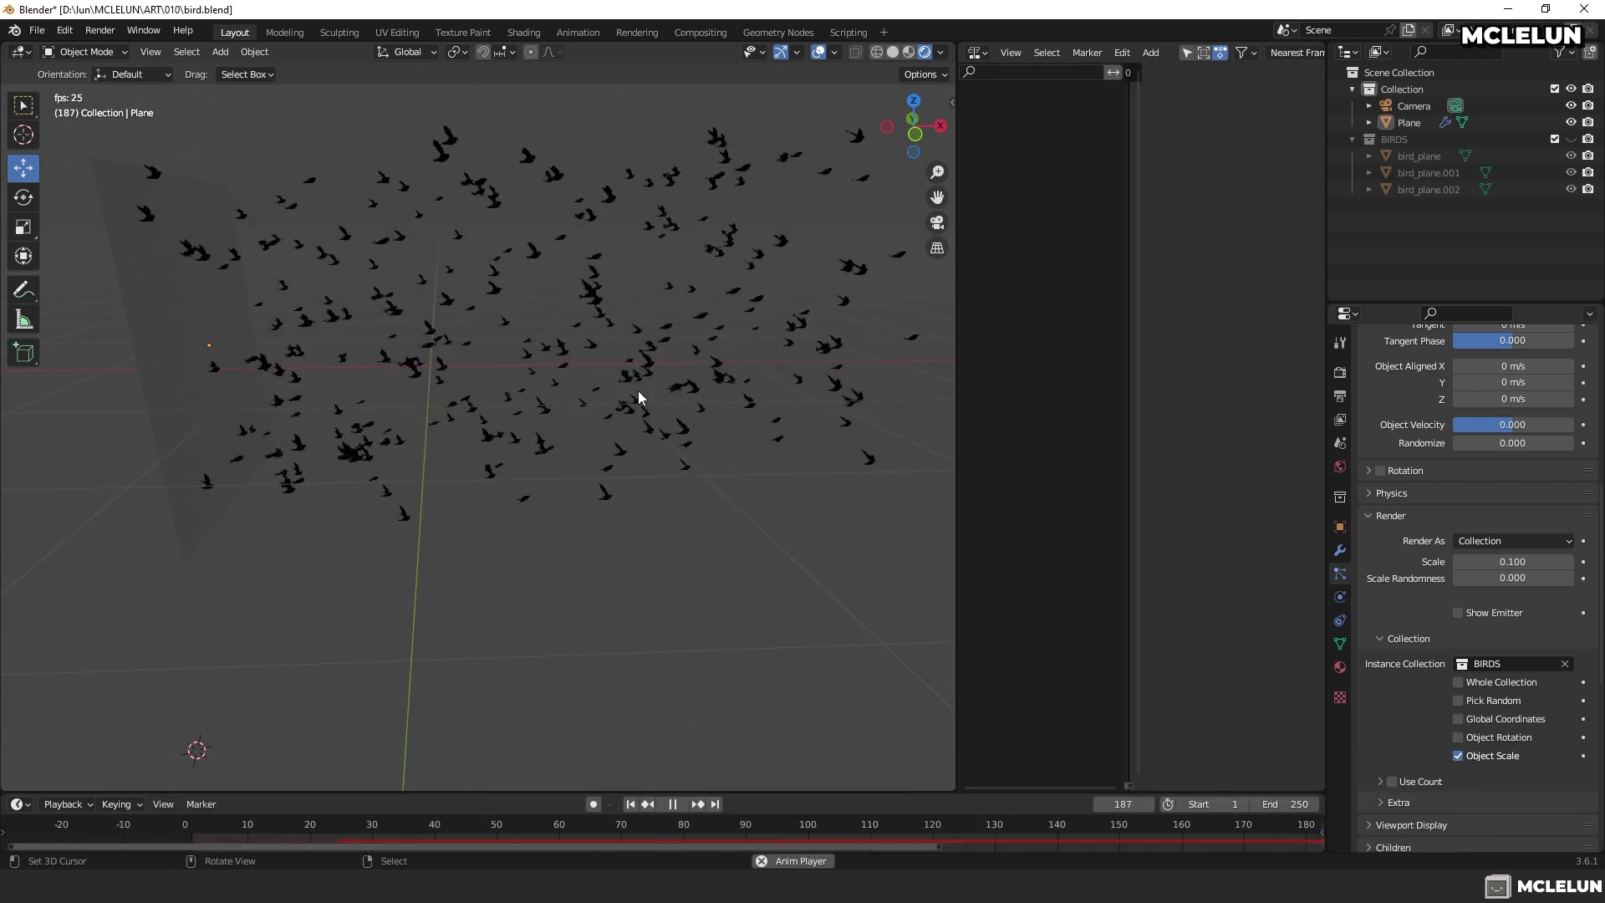
Add a Curve Guide force field at the 3D cursor to steer the bird particles
middle_drag(638, 390, 540, 525)
key(shift+a)
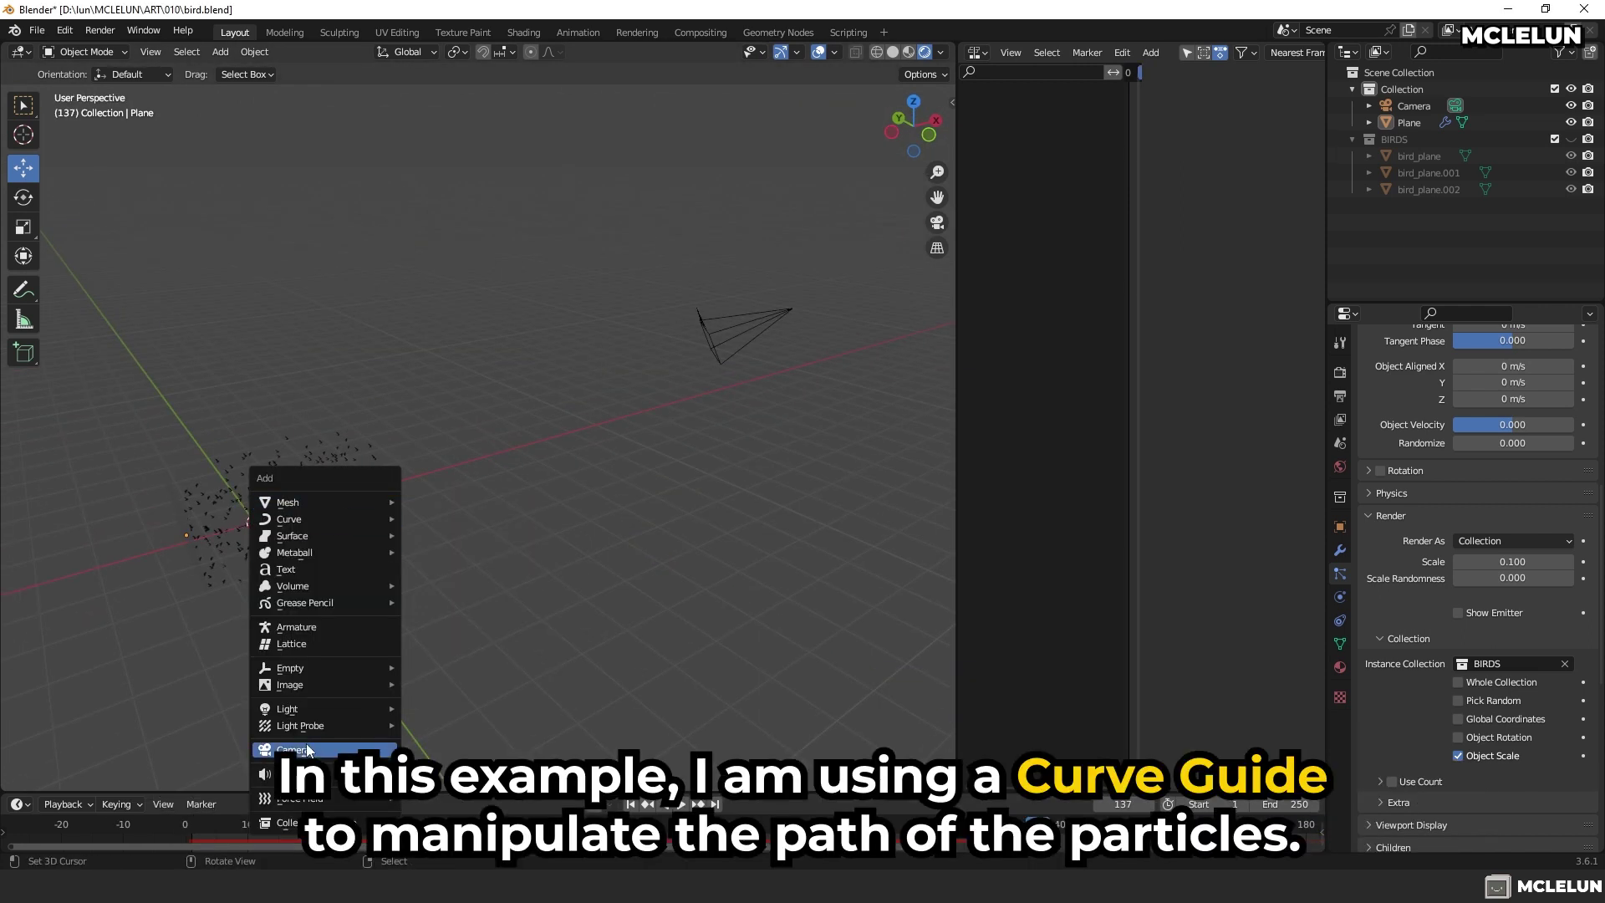
mouse_move(335, 799)
click(473, 724)
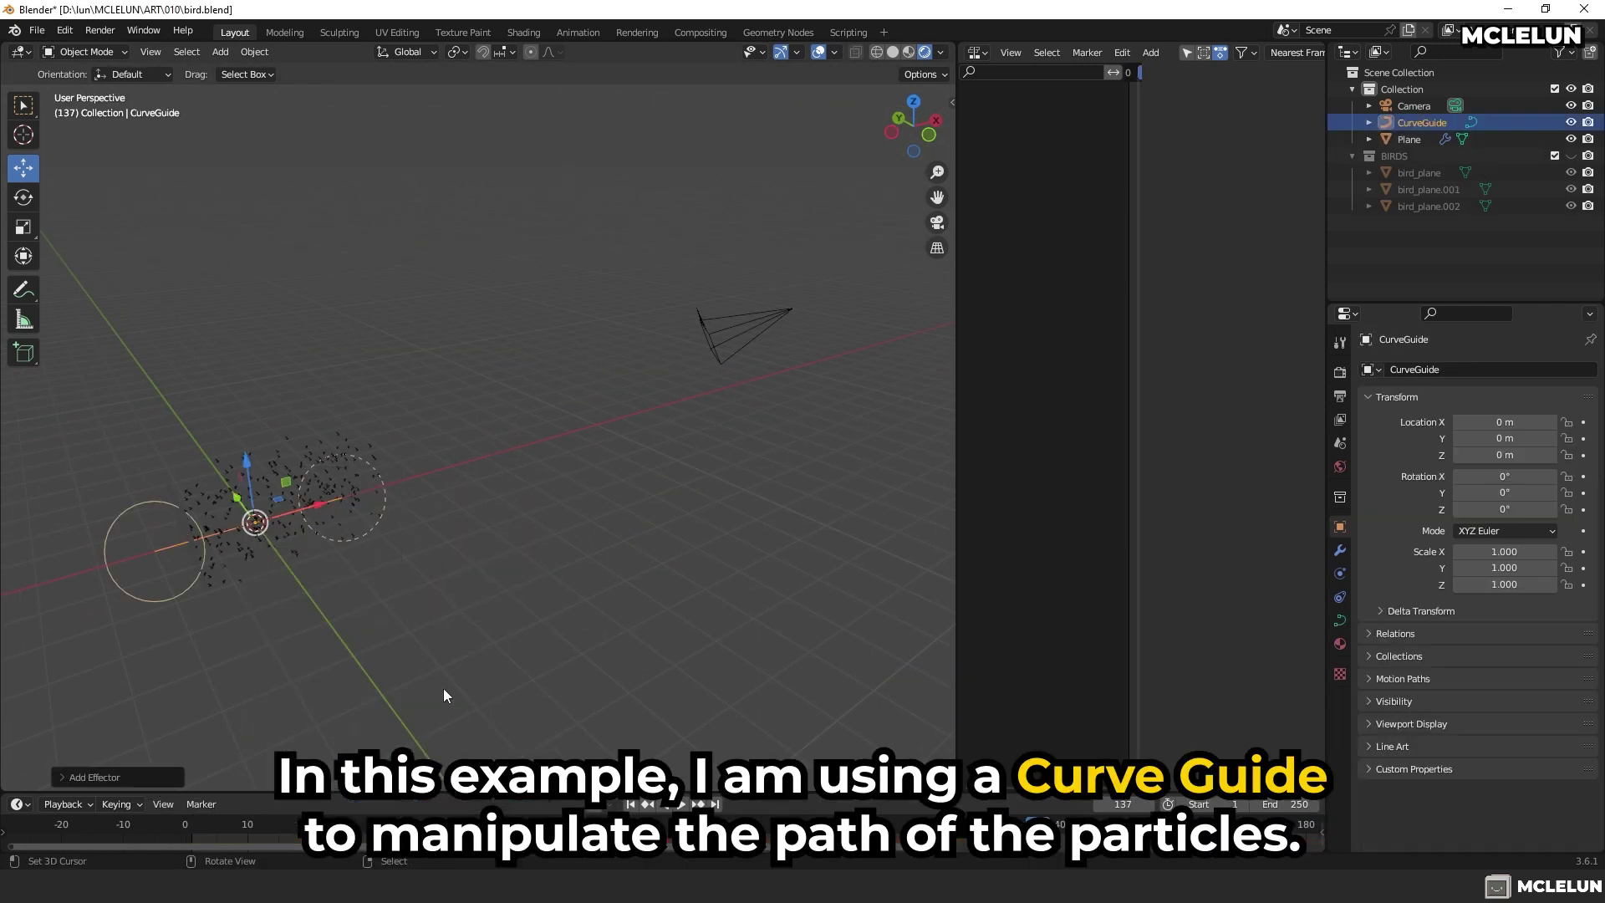
Move the curve guide's control points to bend its path into an S-curve rising at the far end, and play the animation
click(403, 484)
key(Tab)
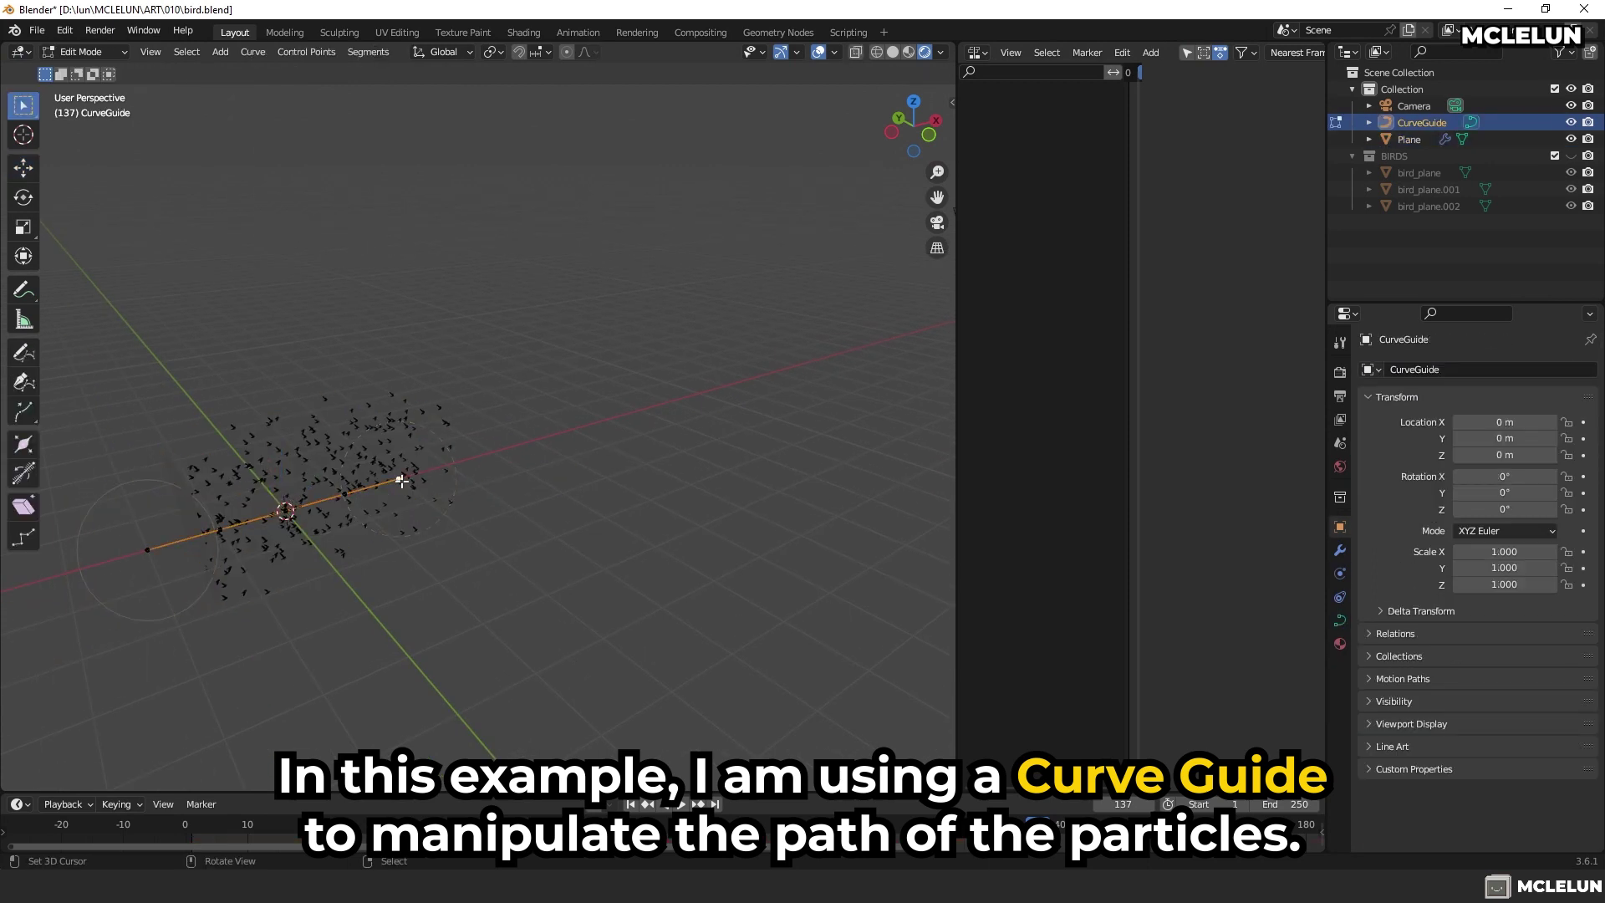
click(441, 354)
drag(343, 489, 444, 520)
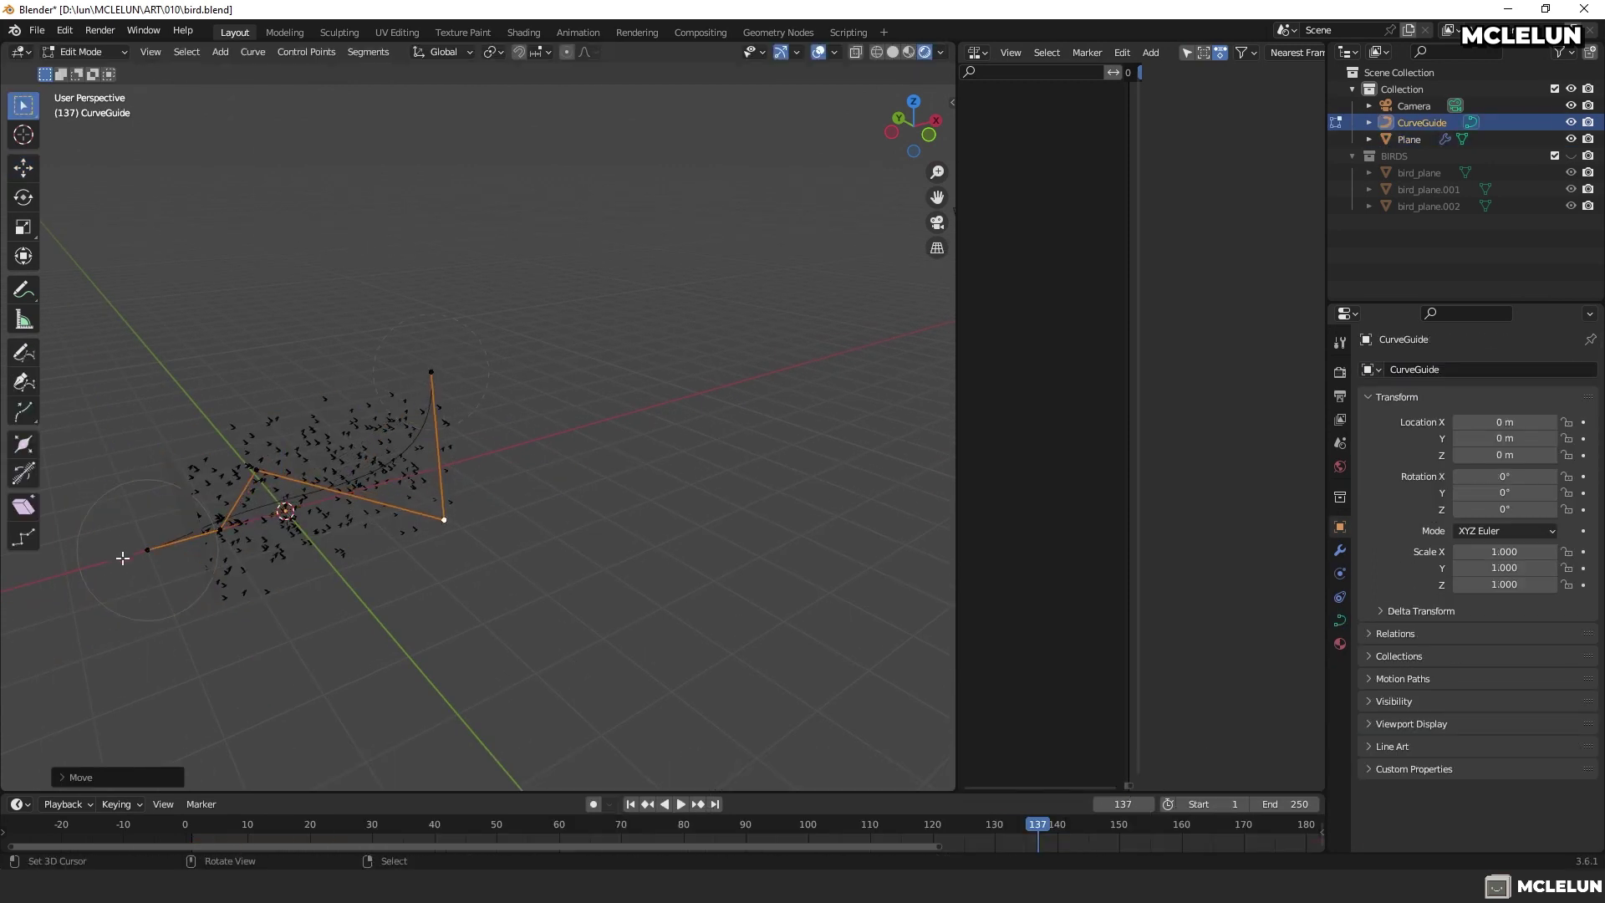
scroll(785, 449, up, 3)
shift+middle_drag(475, 514, 720, 454)
shift+middle_drag(492, 459, 444, 662)
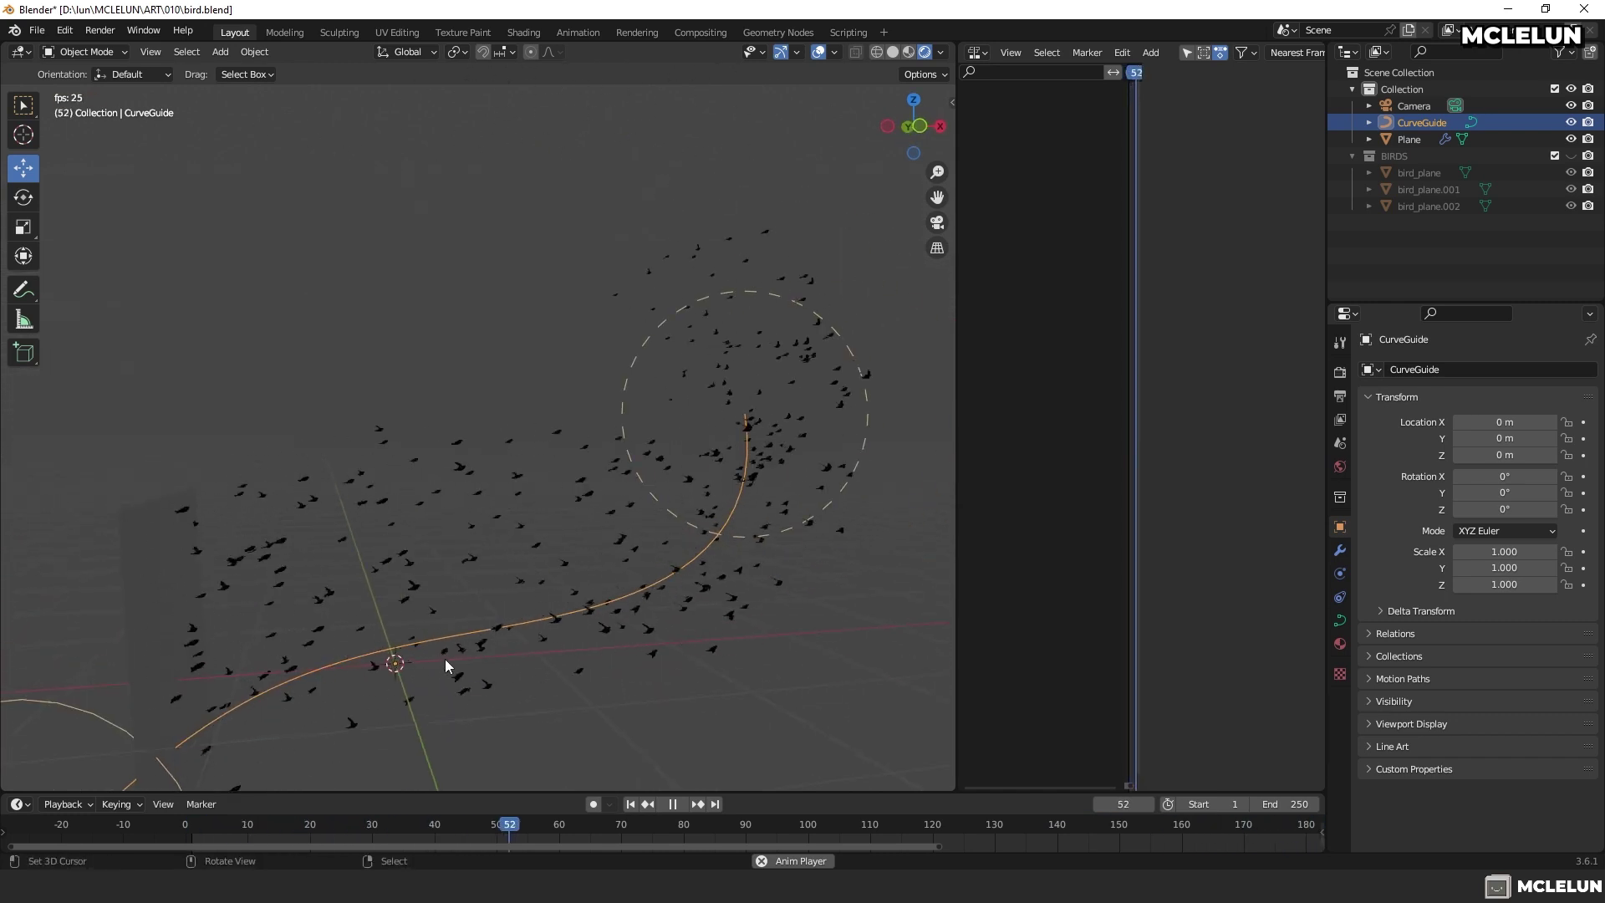